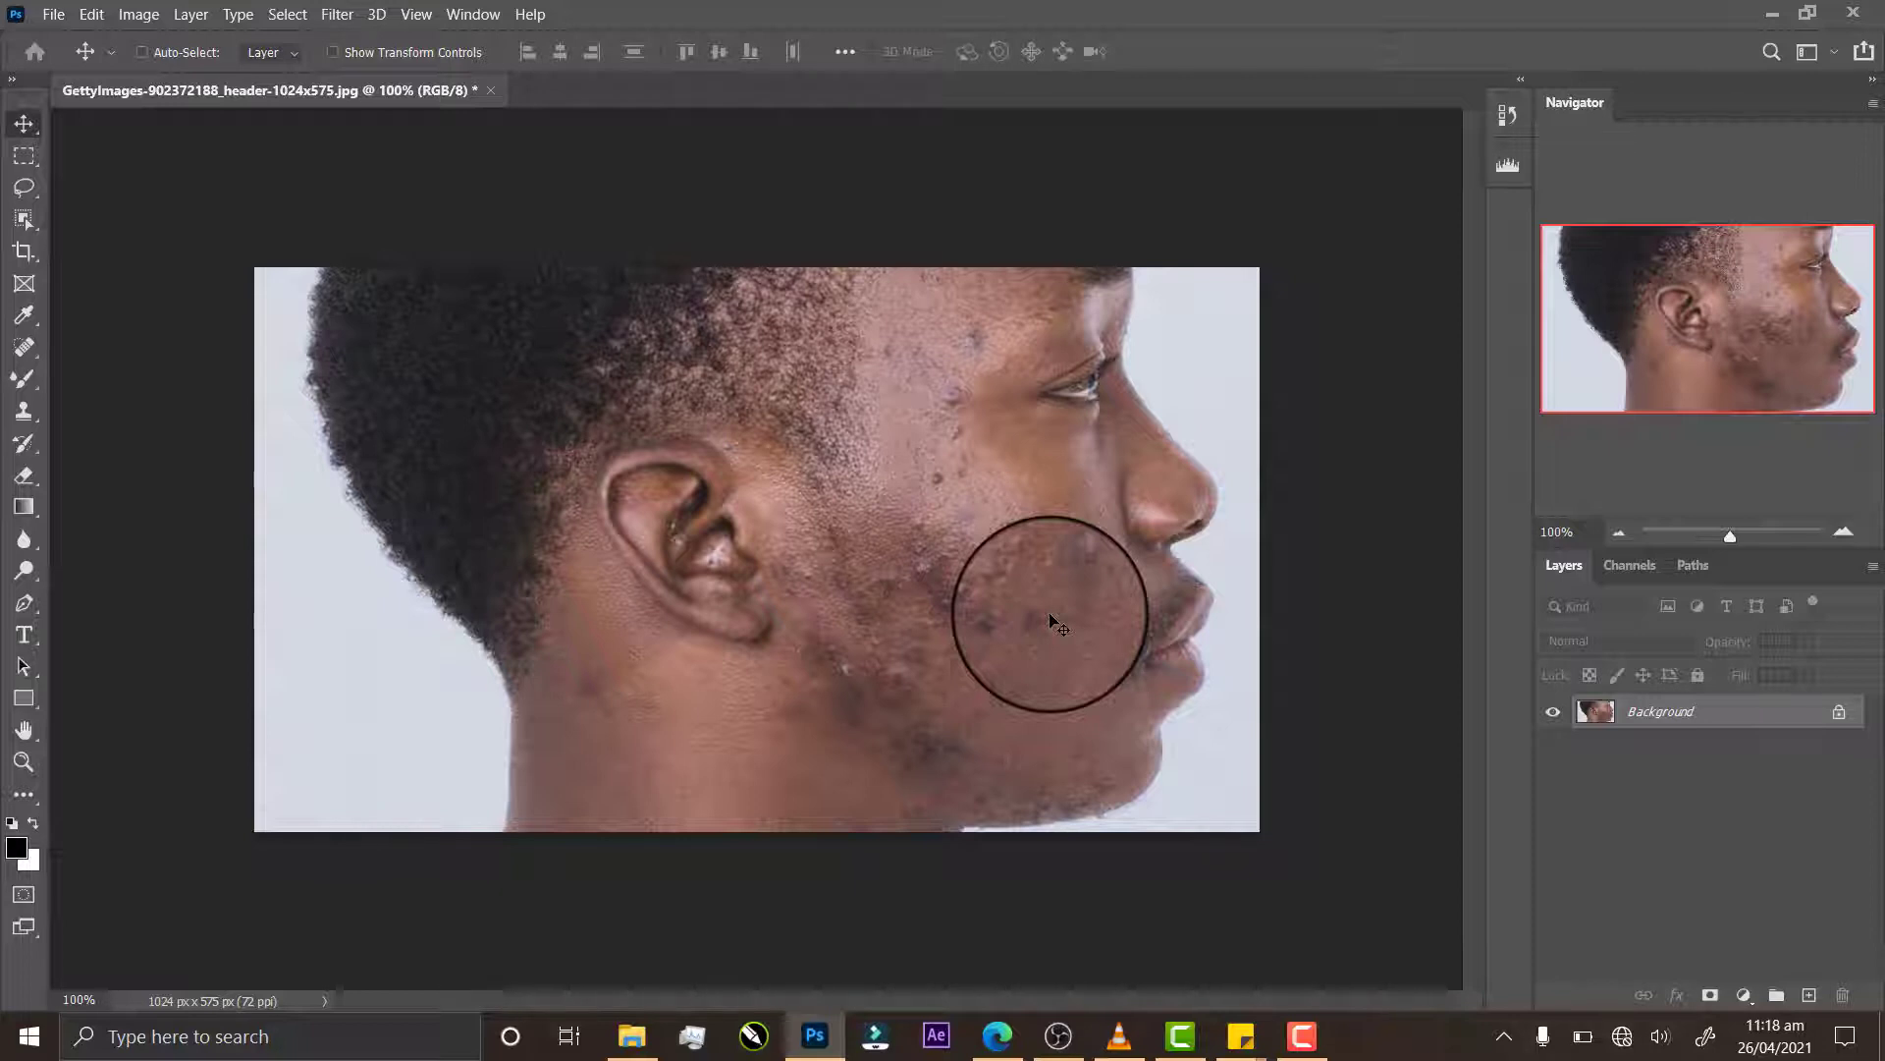
# Step: Duplicate the Background layer and name the copy 1ST STEP
pyautogui.hotkey('ctrl', 'j')
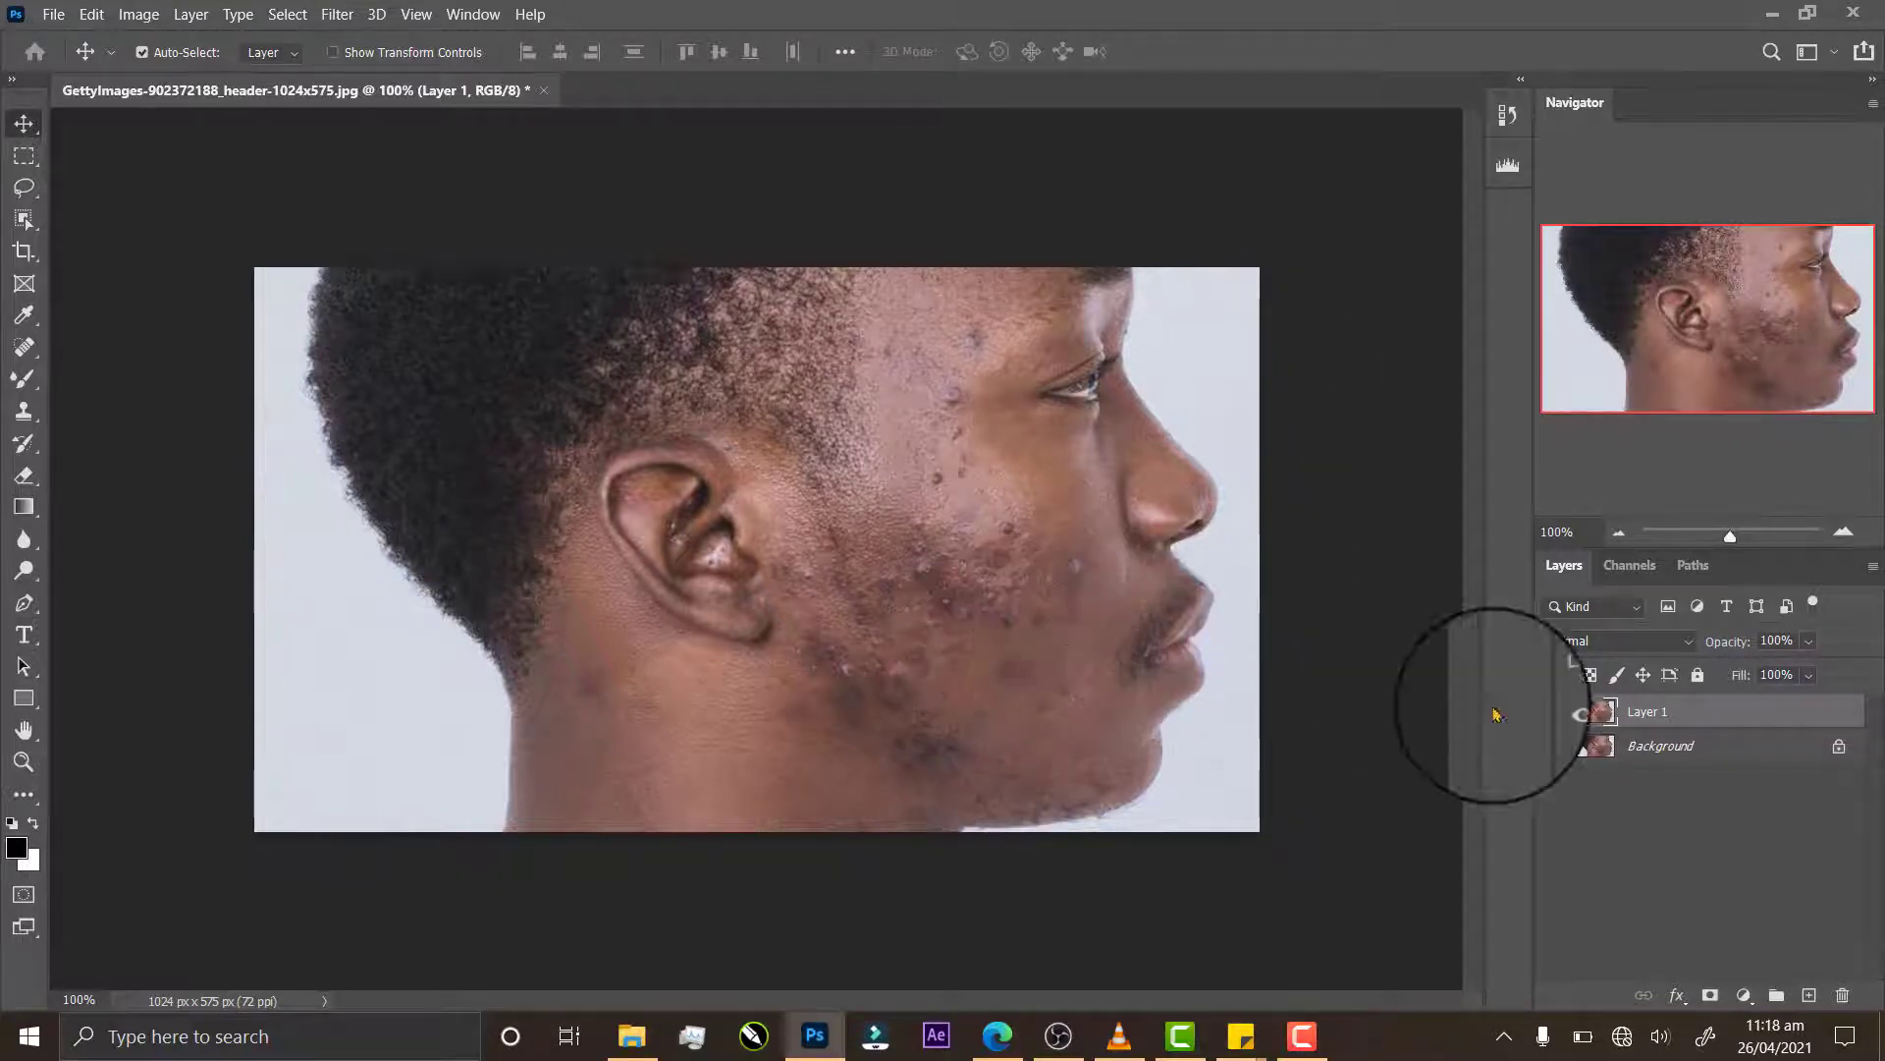
pyautogui.doubleClick(1656, 714)
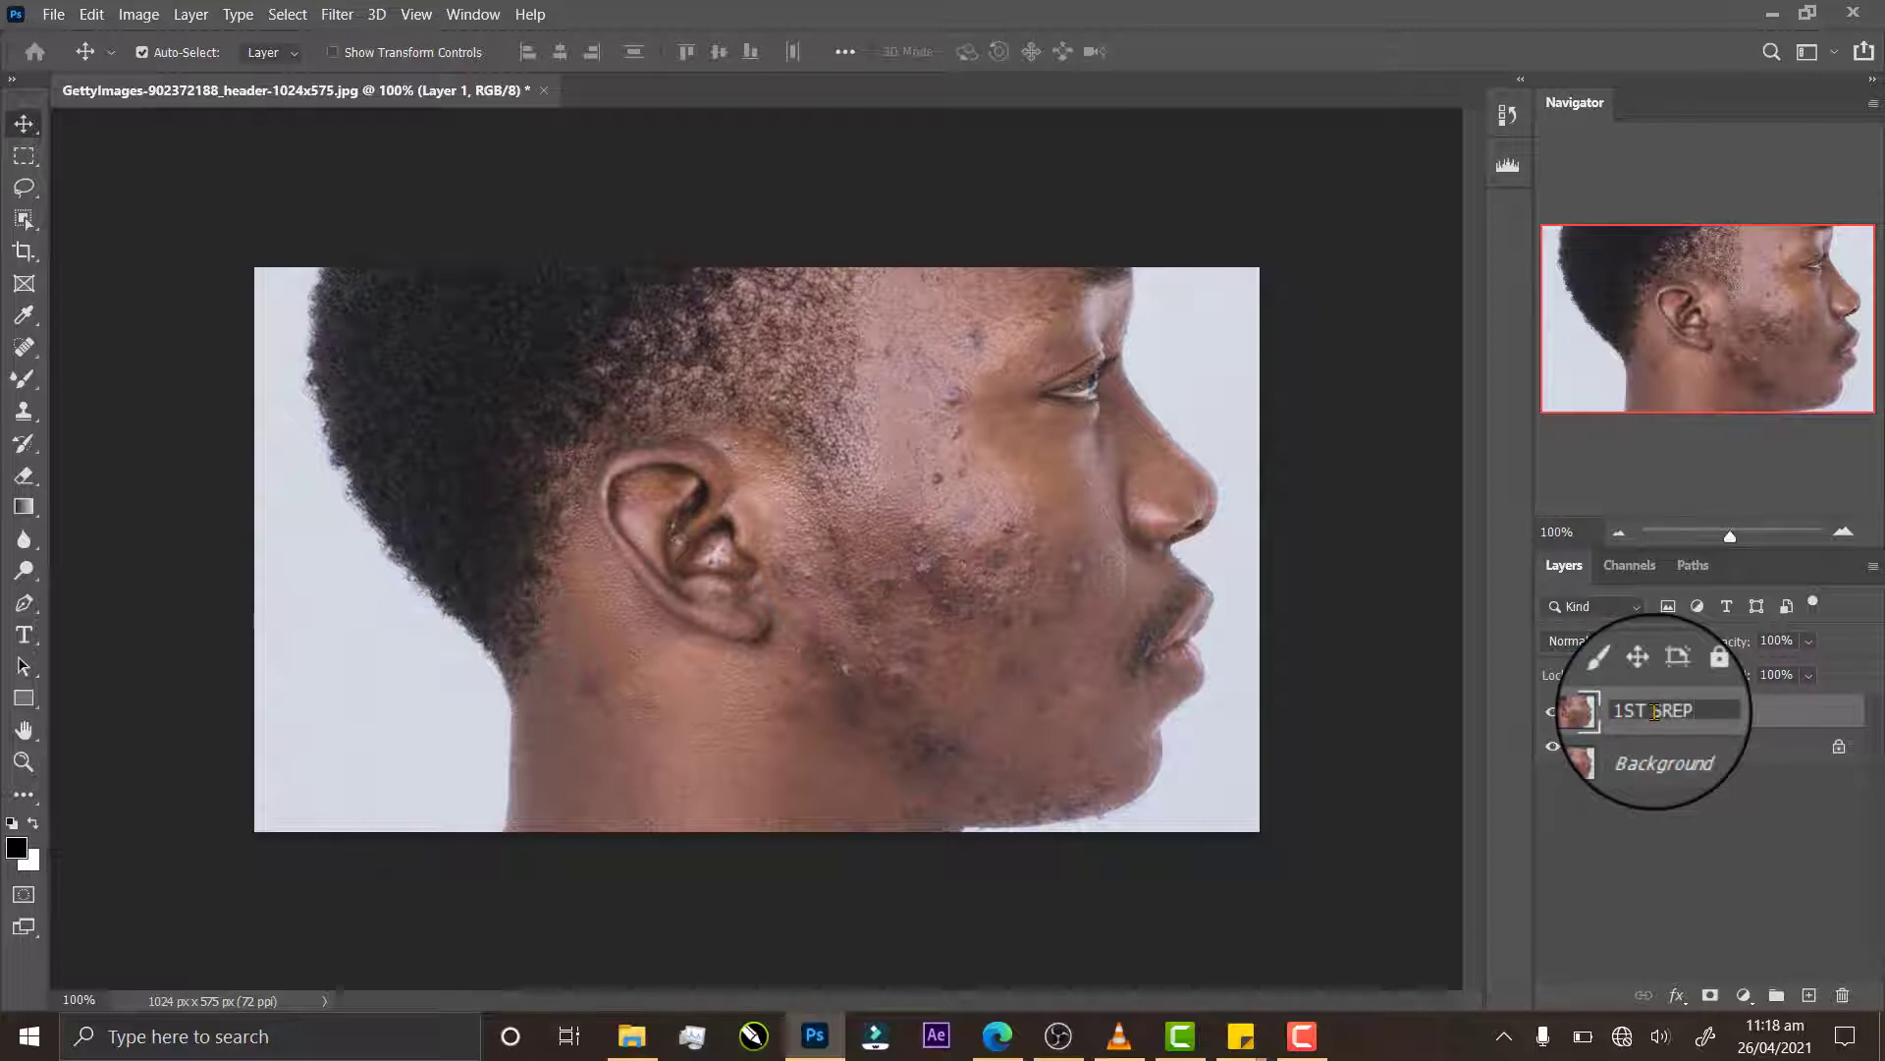
pyautogui.write('1ST SREP')
pyautogui.press('Return')
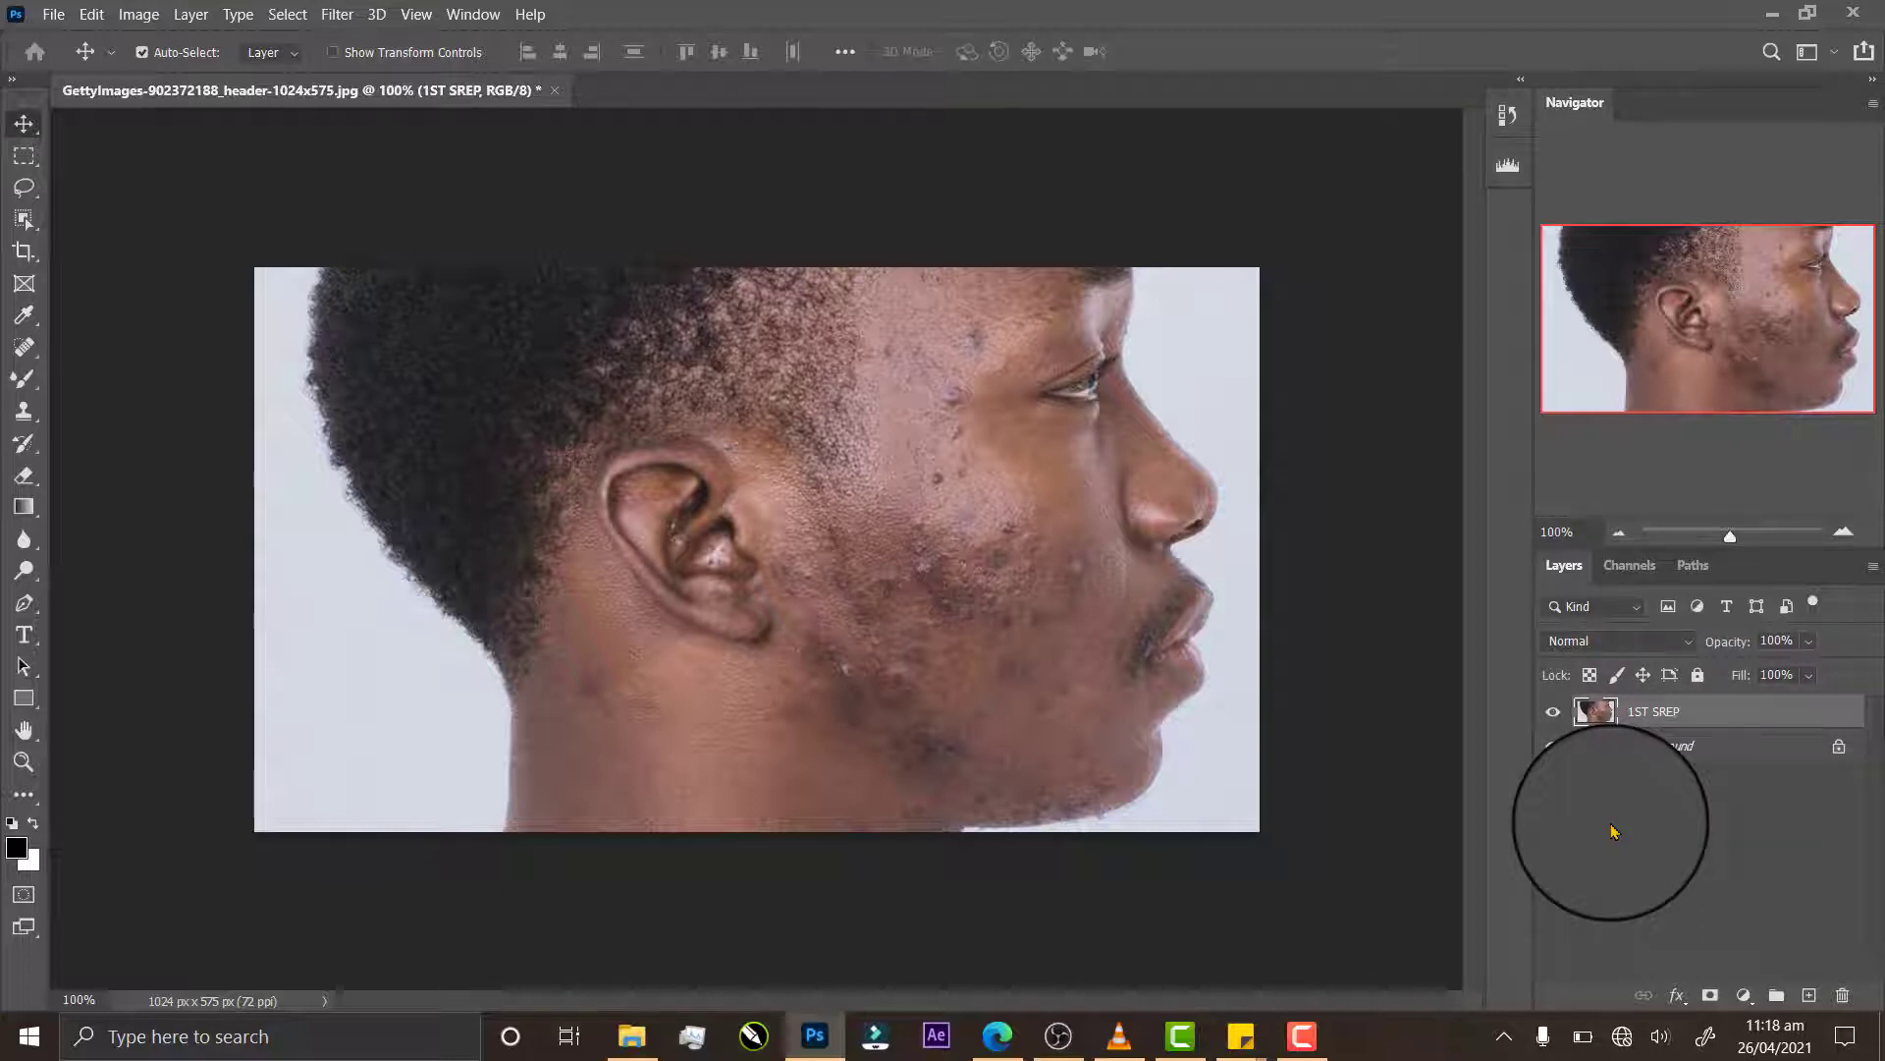
pyautogui.doubleClick(1677, 709)
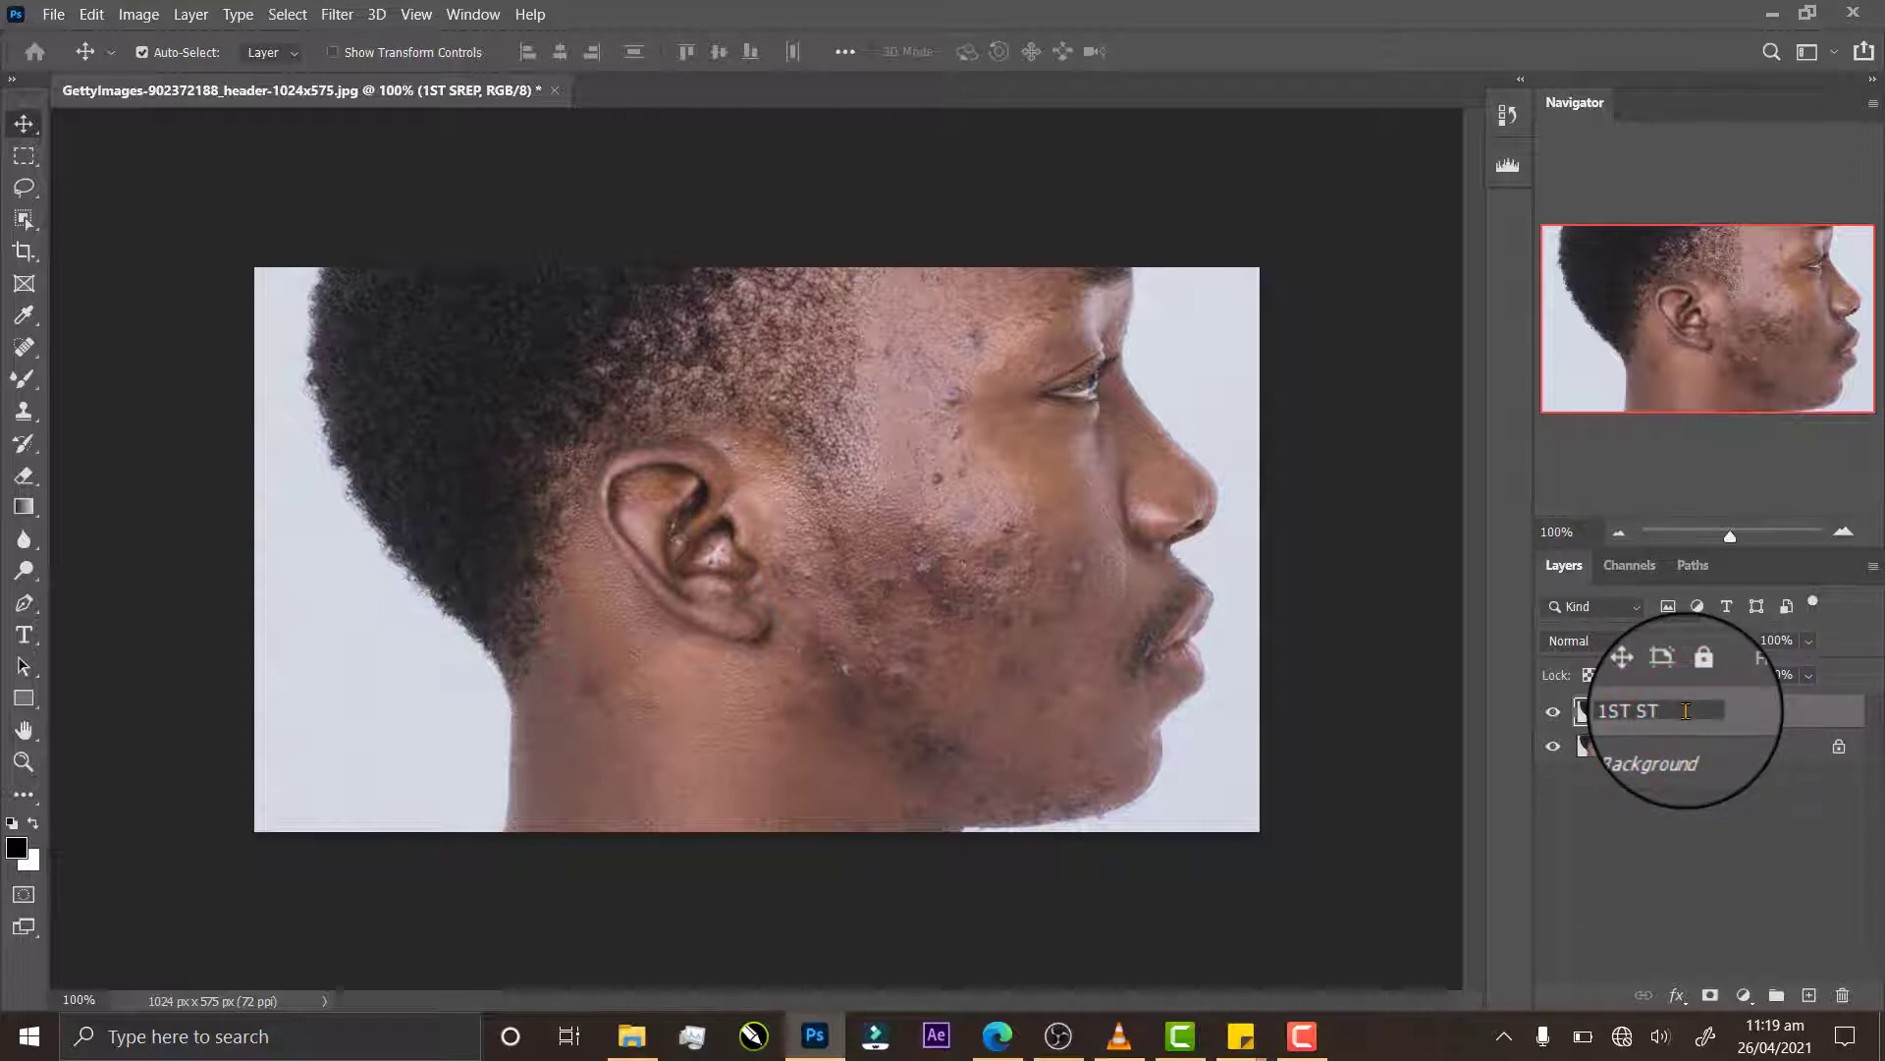
pyautogui.write('1ST STEP')
pyautogui.press('Return')
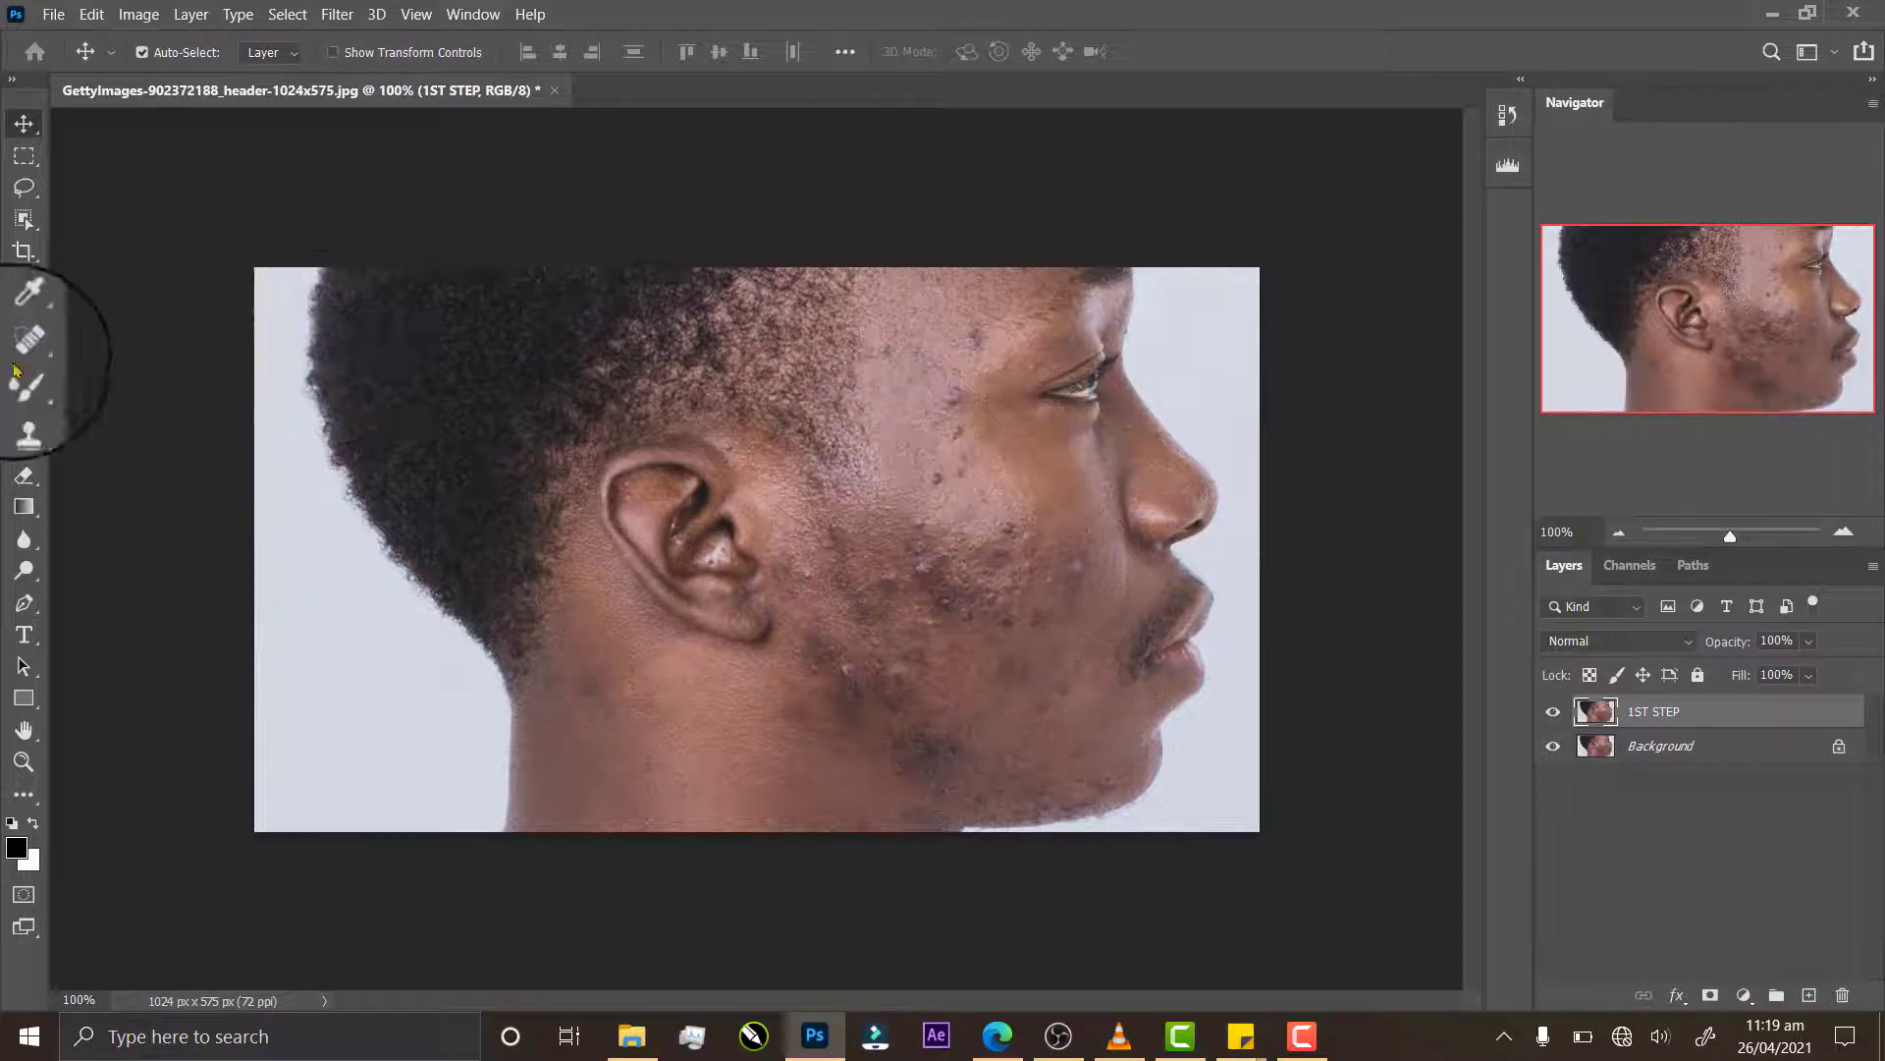
# Step: Remove the dark blemish beside the outer end of the eyebrow with the Spot Healing Brush in Content-Aware mode at size 48
pyautogui.click(24, 761)
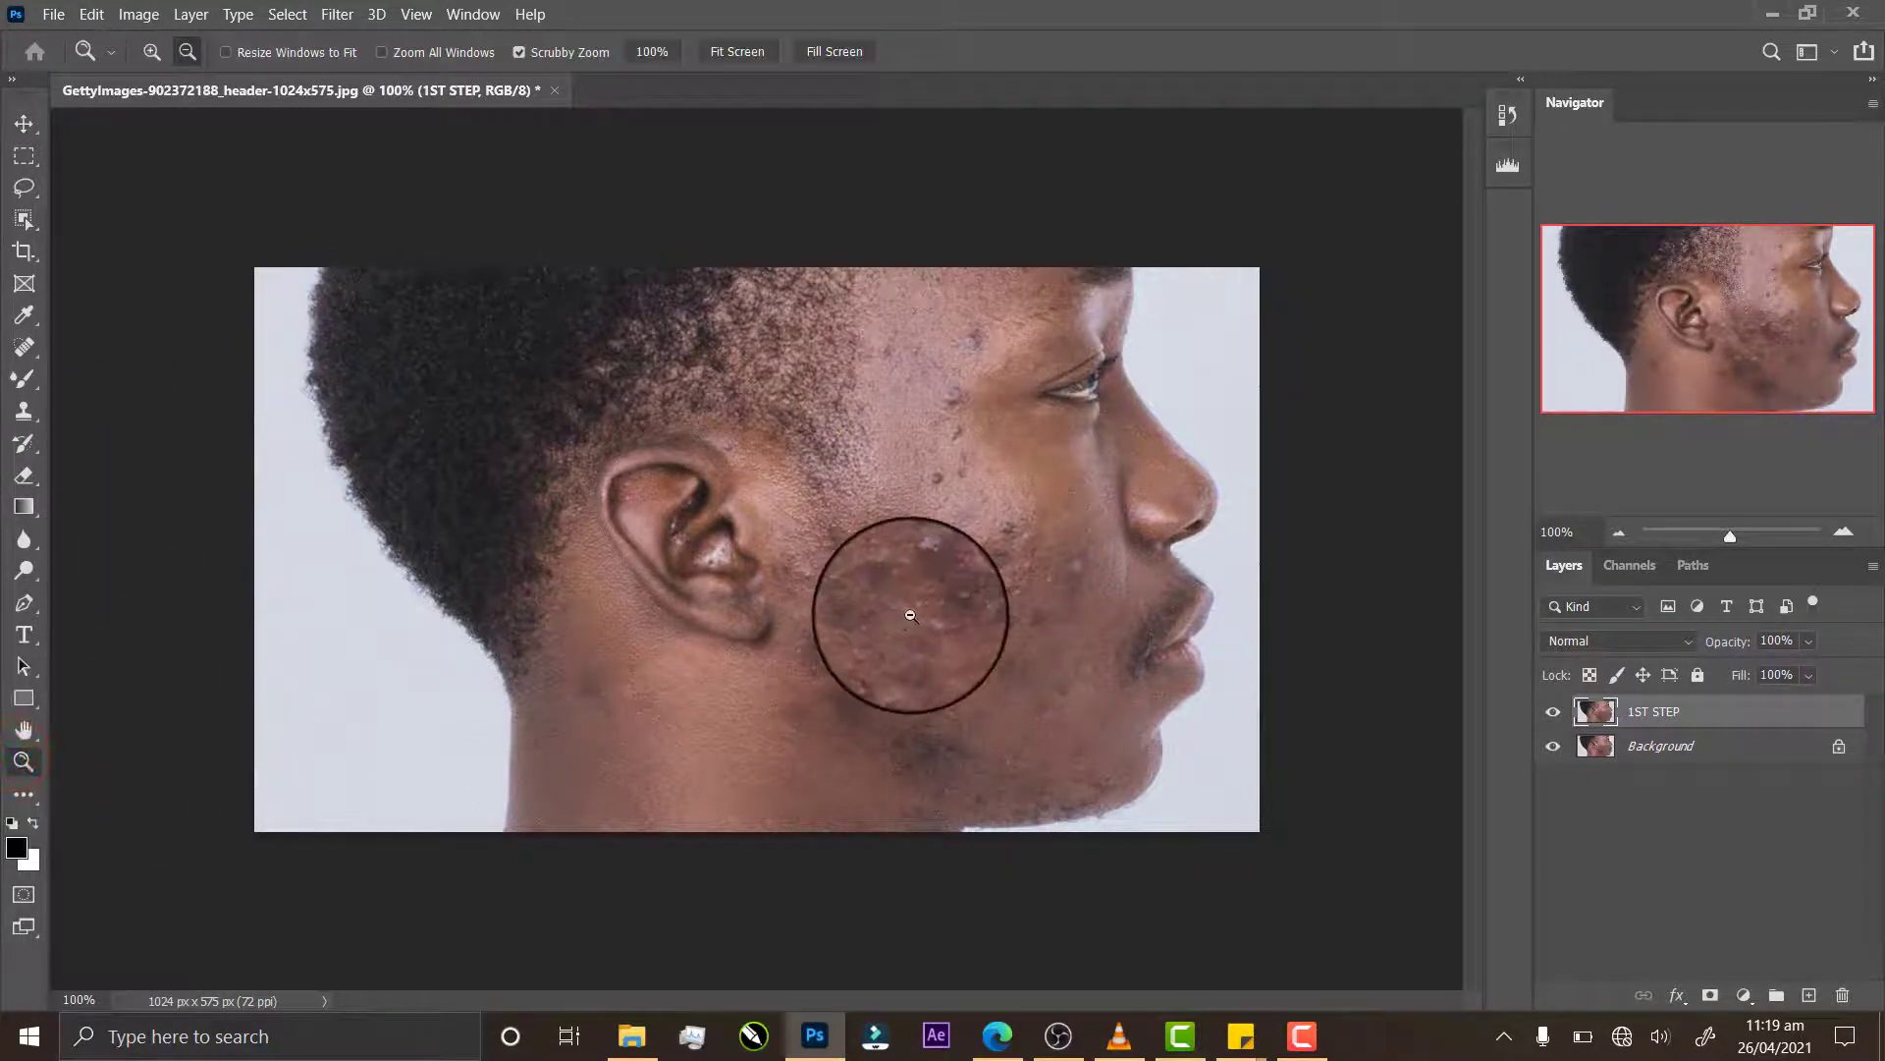
pyautogui.click(152, 51)
pyautogui.click(1007, 668)
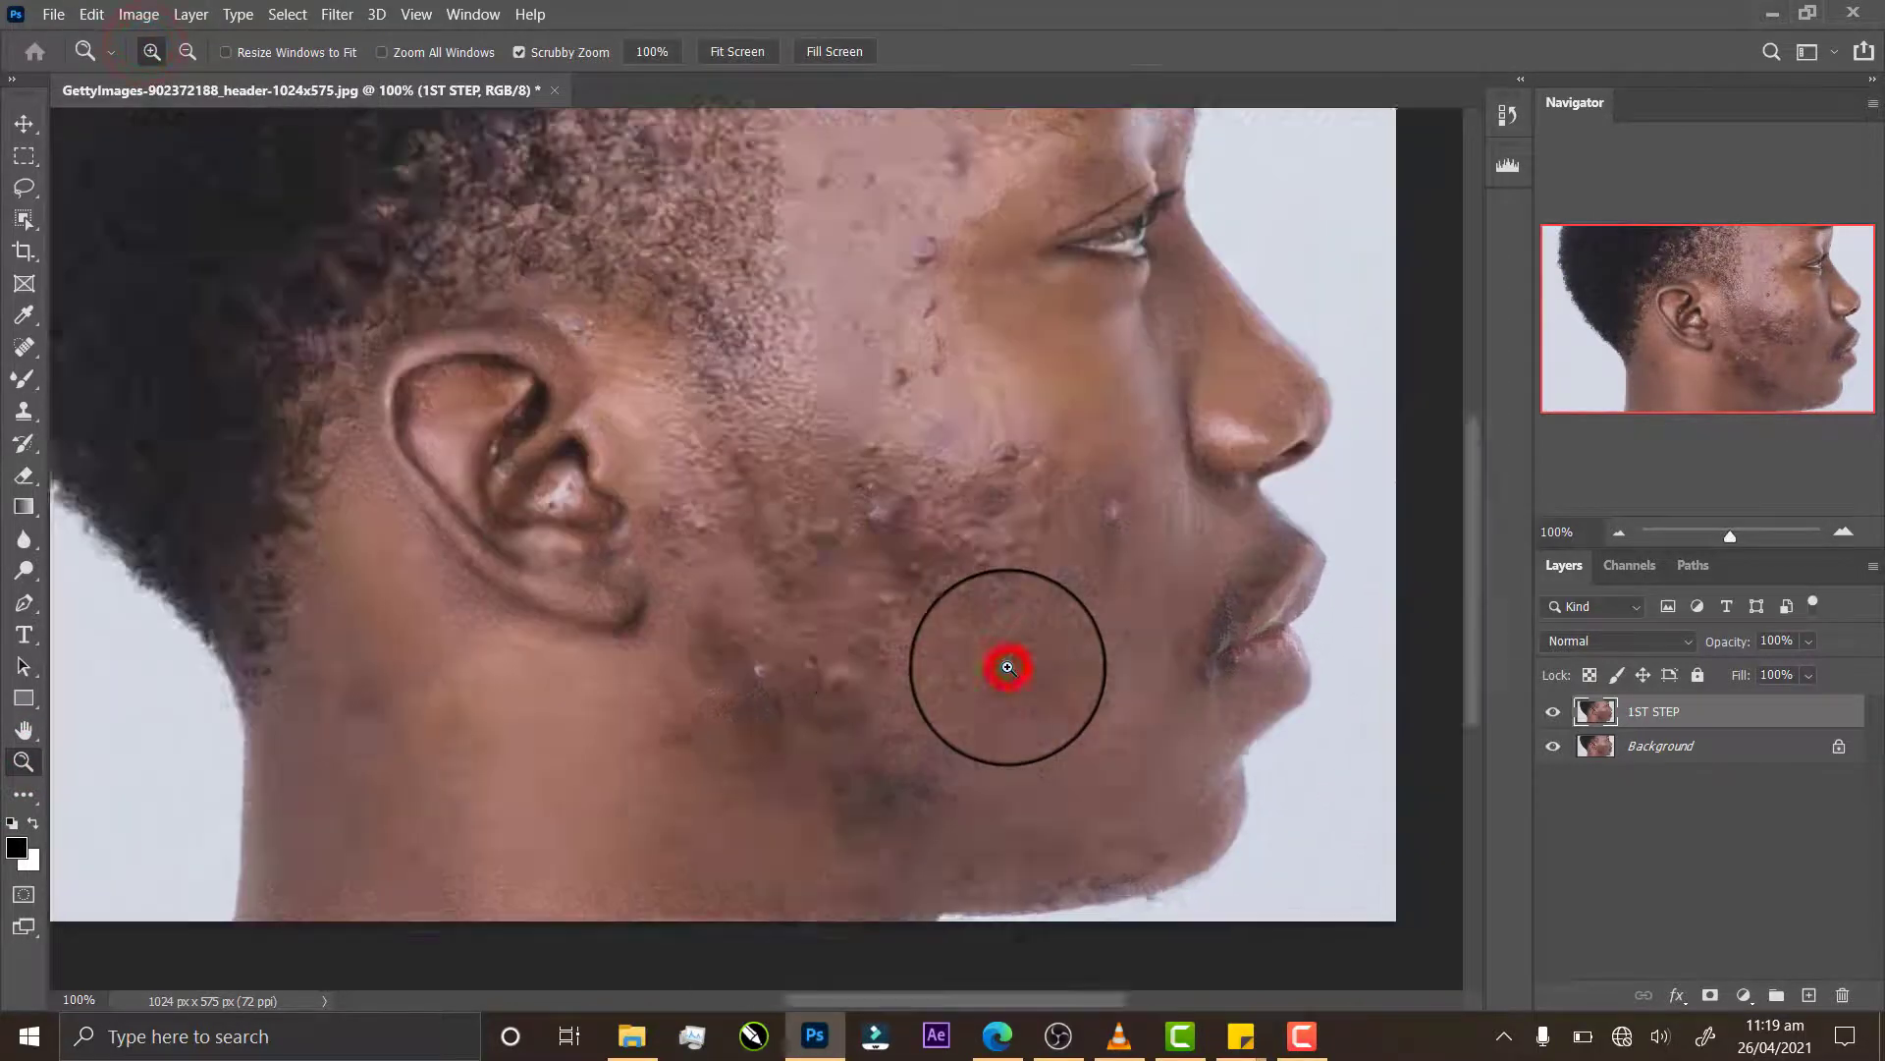
pyautogui.click(1008, 667)
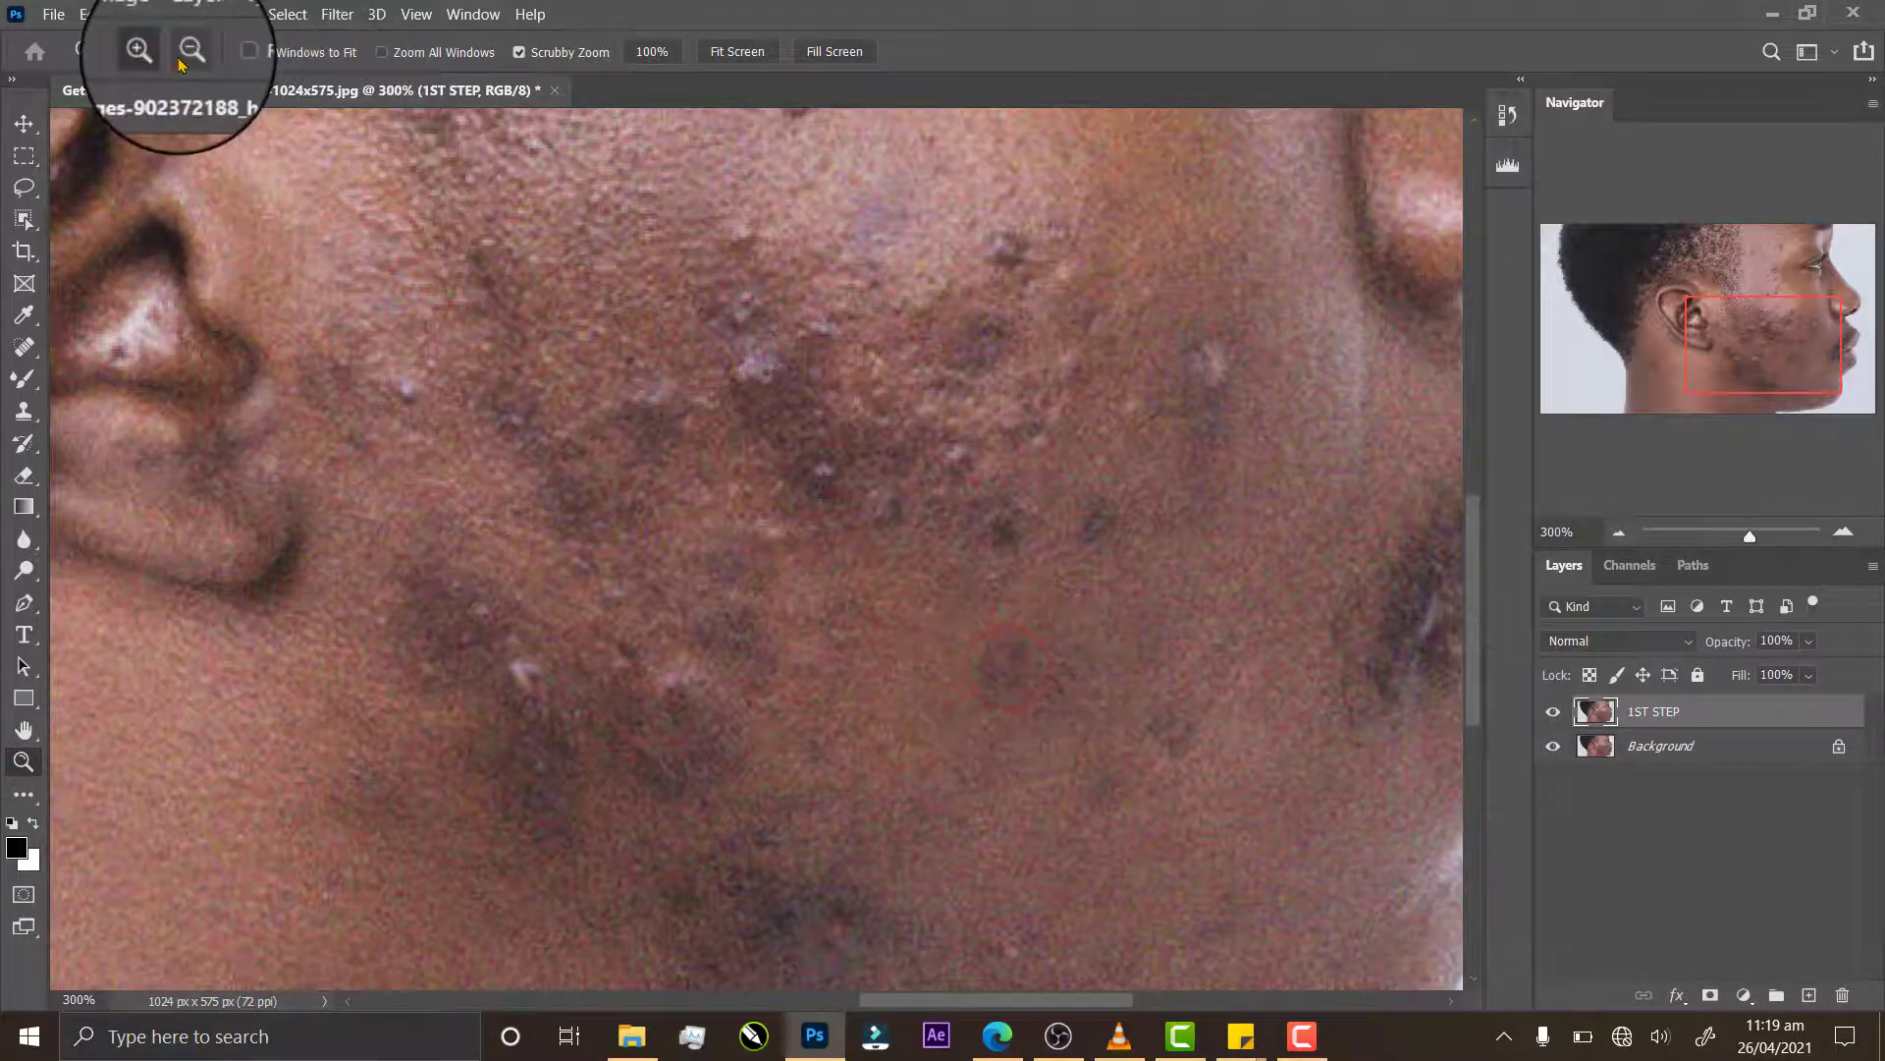
pyautogui.click(187, 53)
pyautogui.click(640, 442)
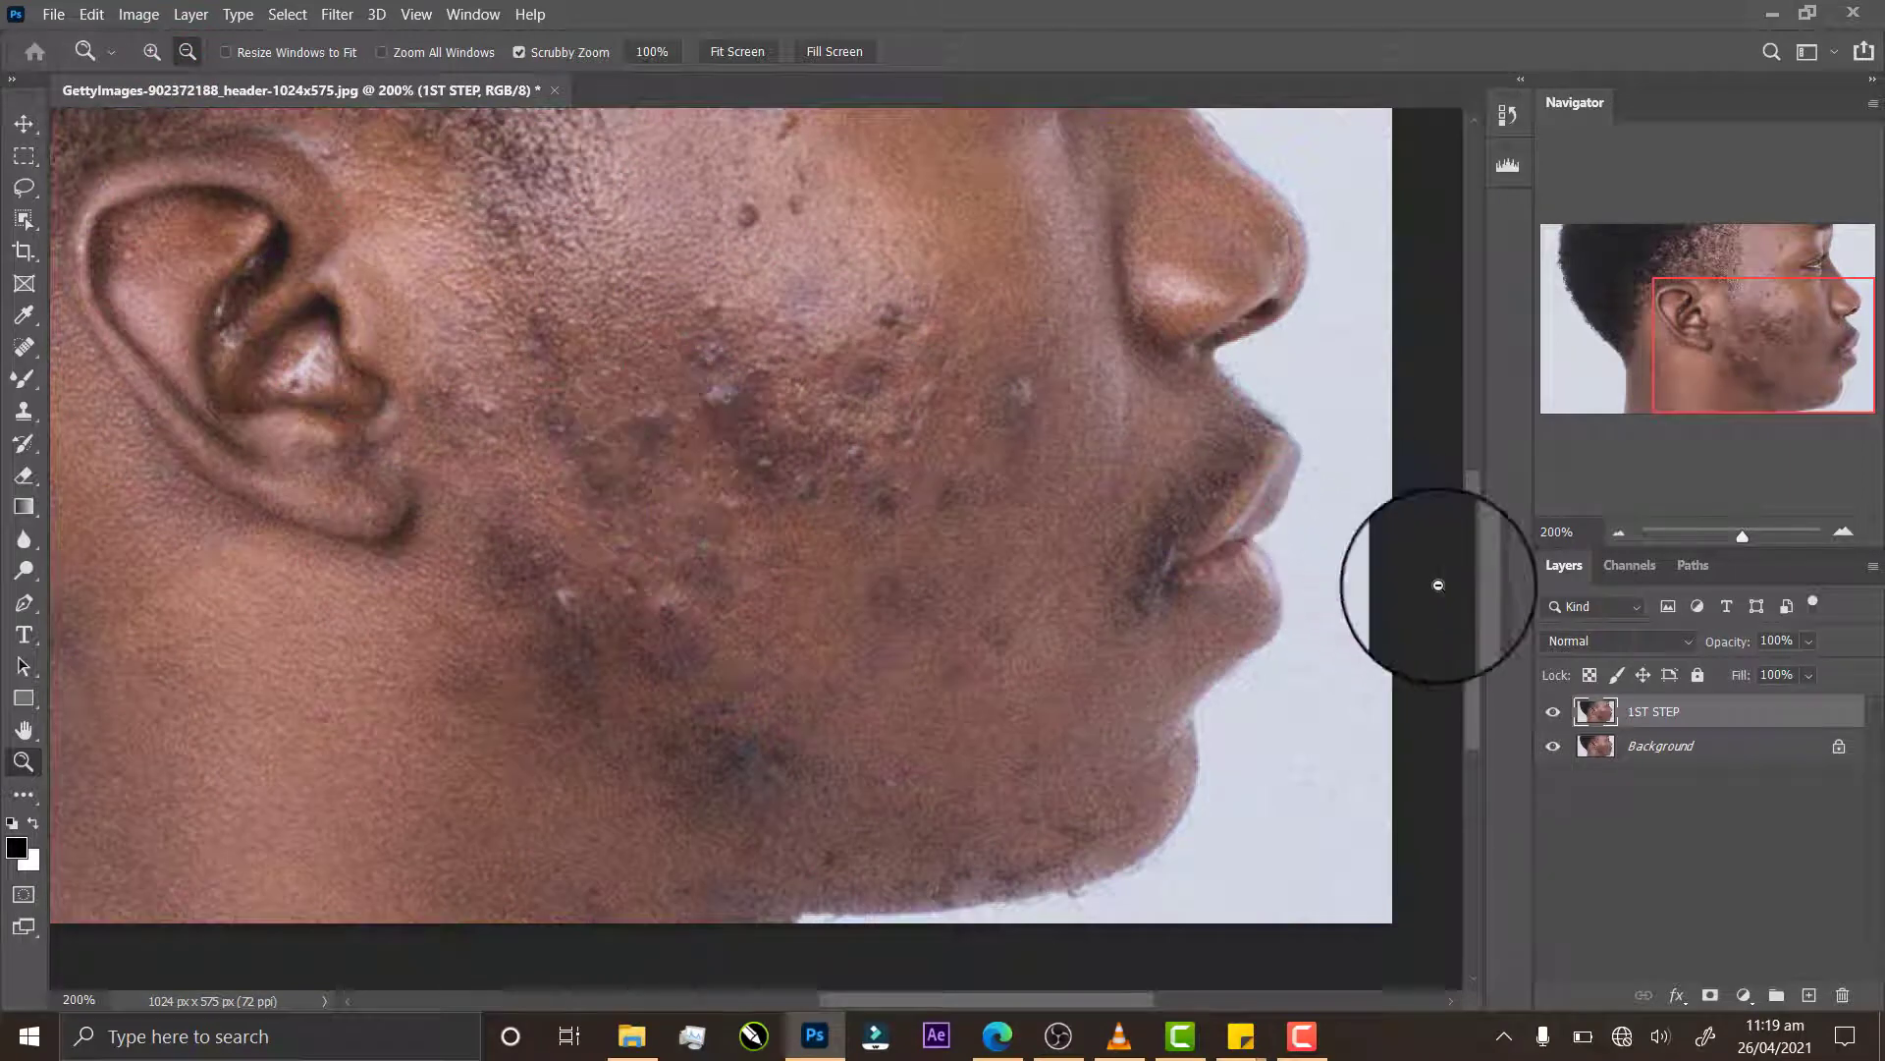
pyautogui.moveTo(1464, 590); pyautogui.dragTo(1485, 464)
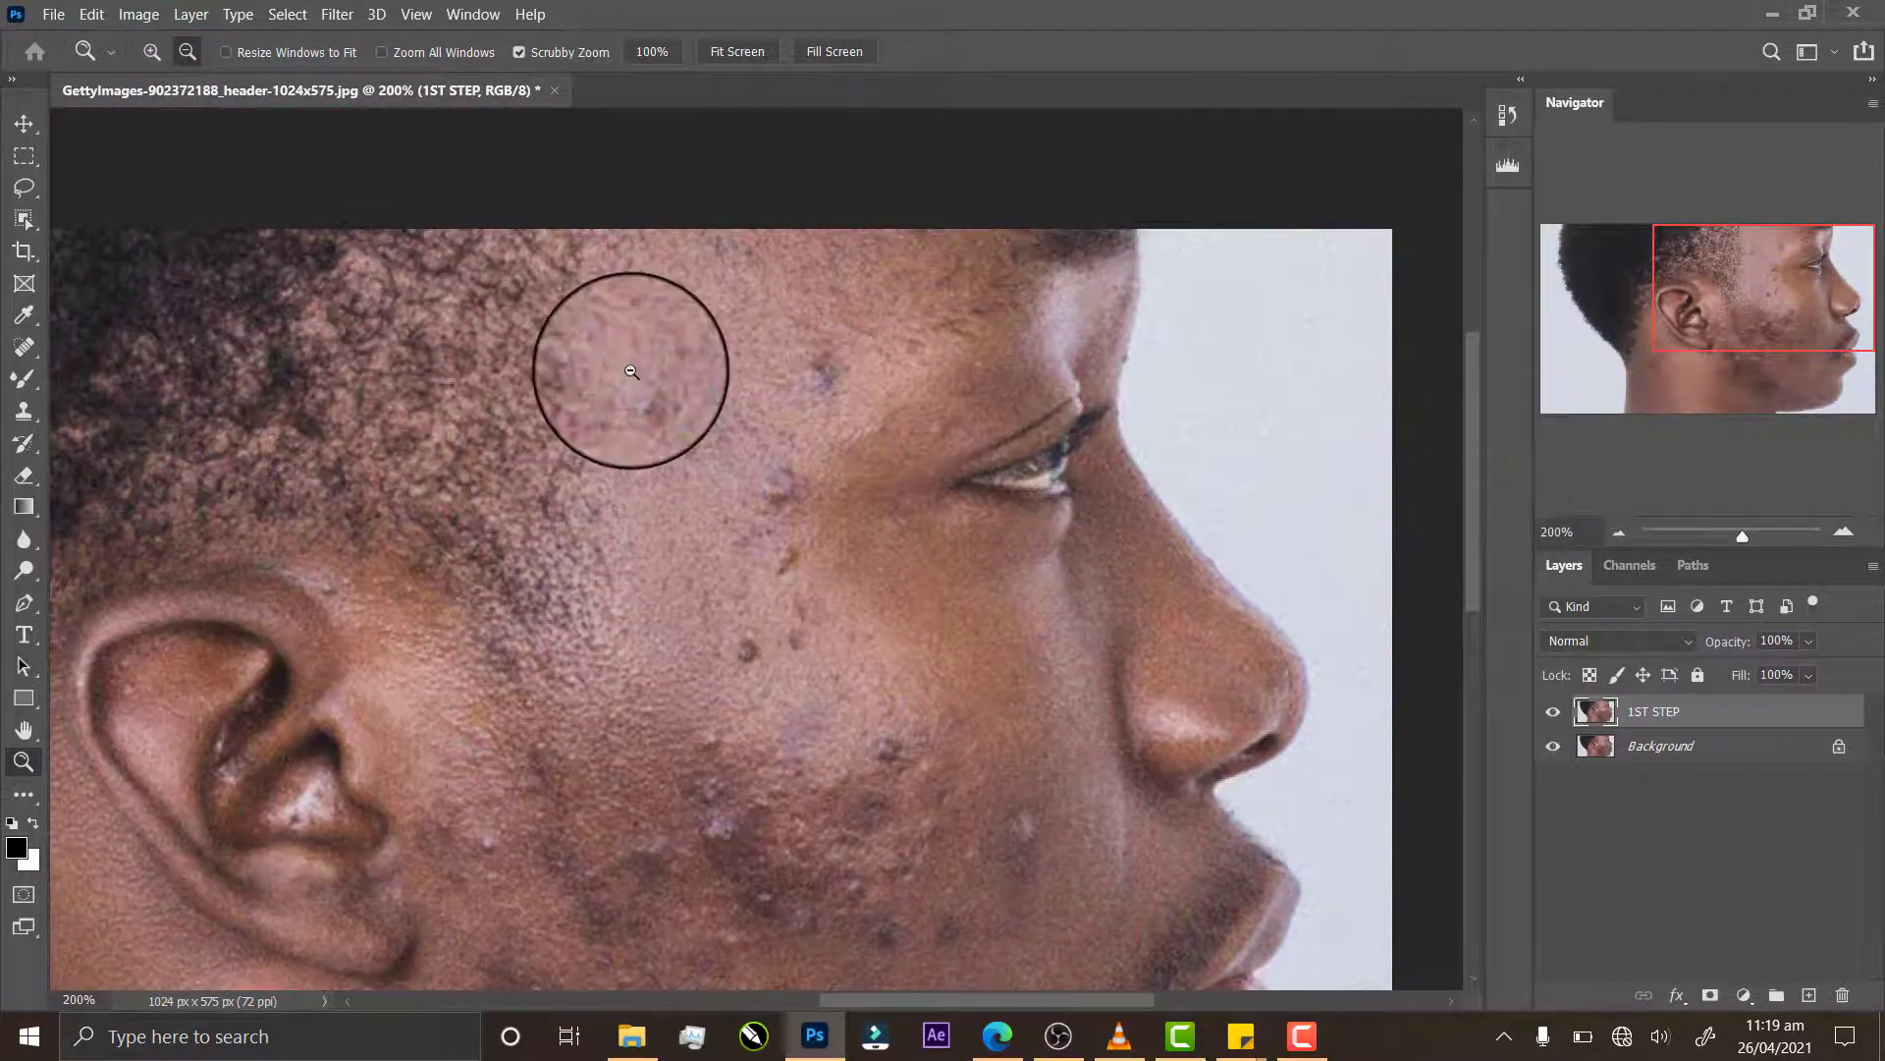
pyautogui.click(26, 348)
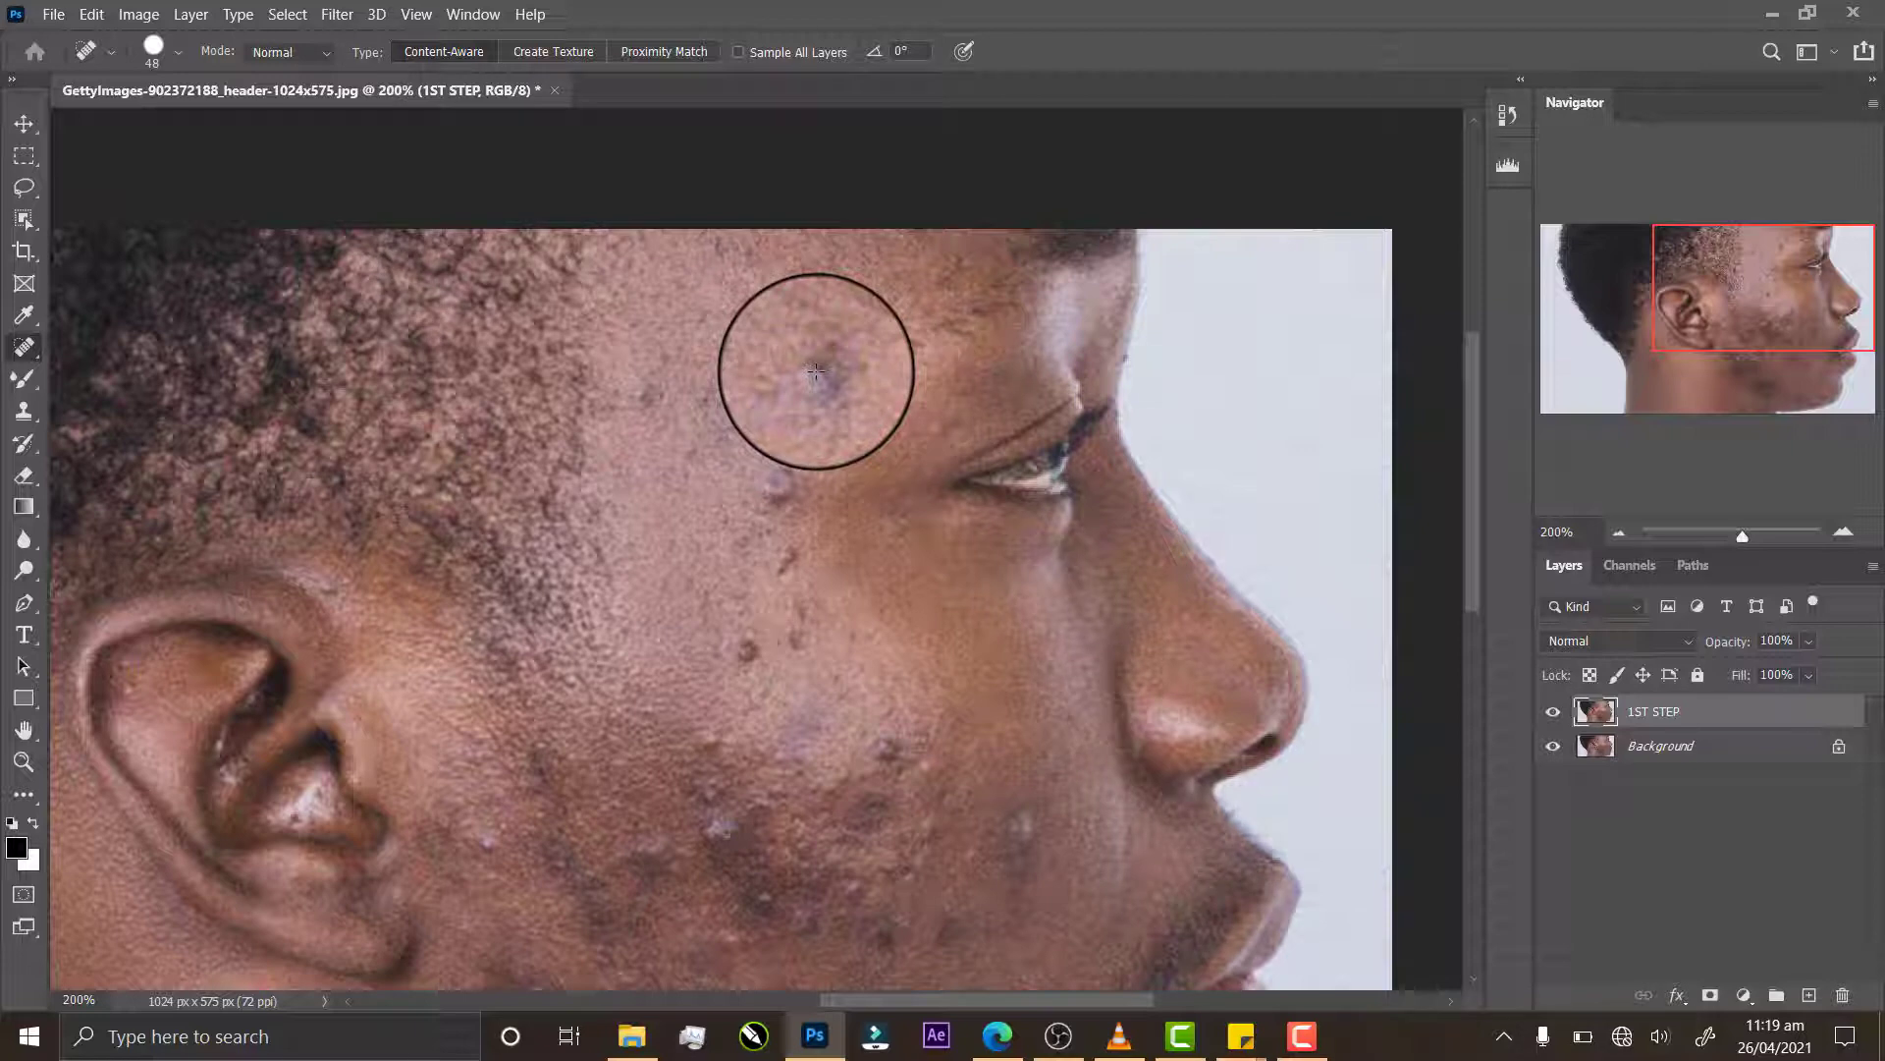
pyautogui.click(815, 371)
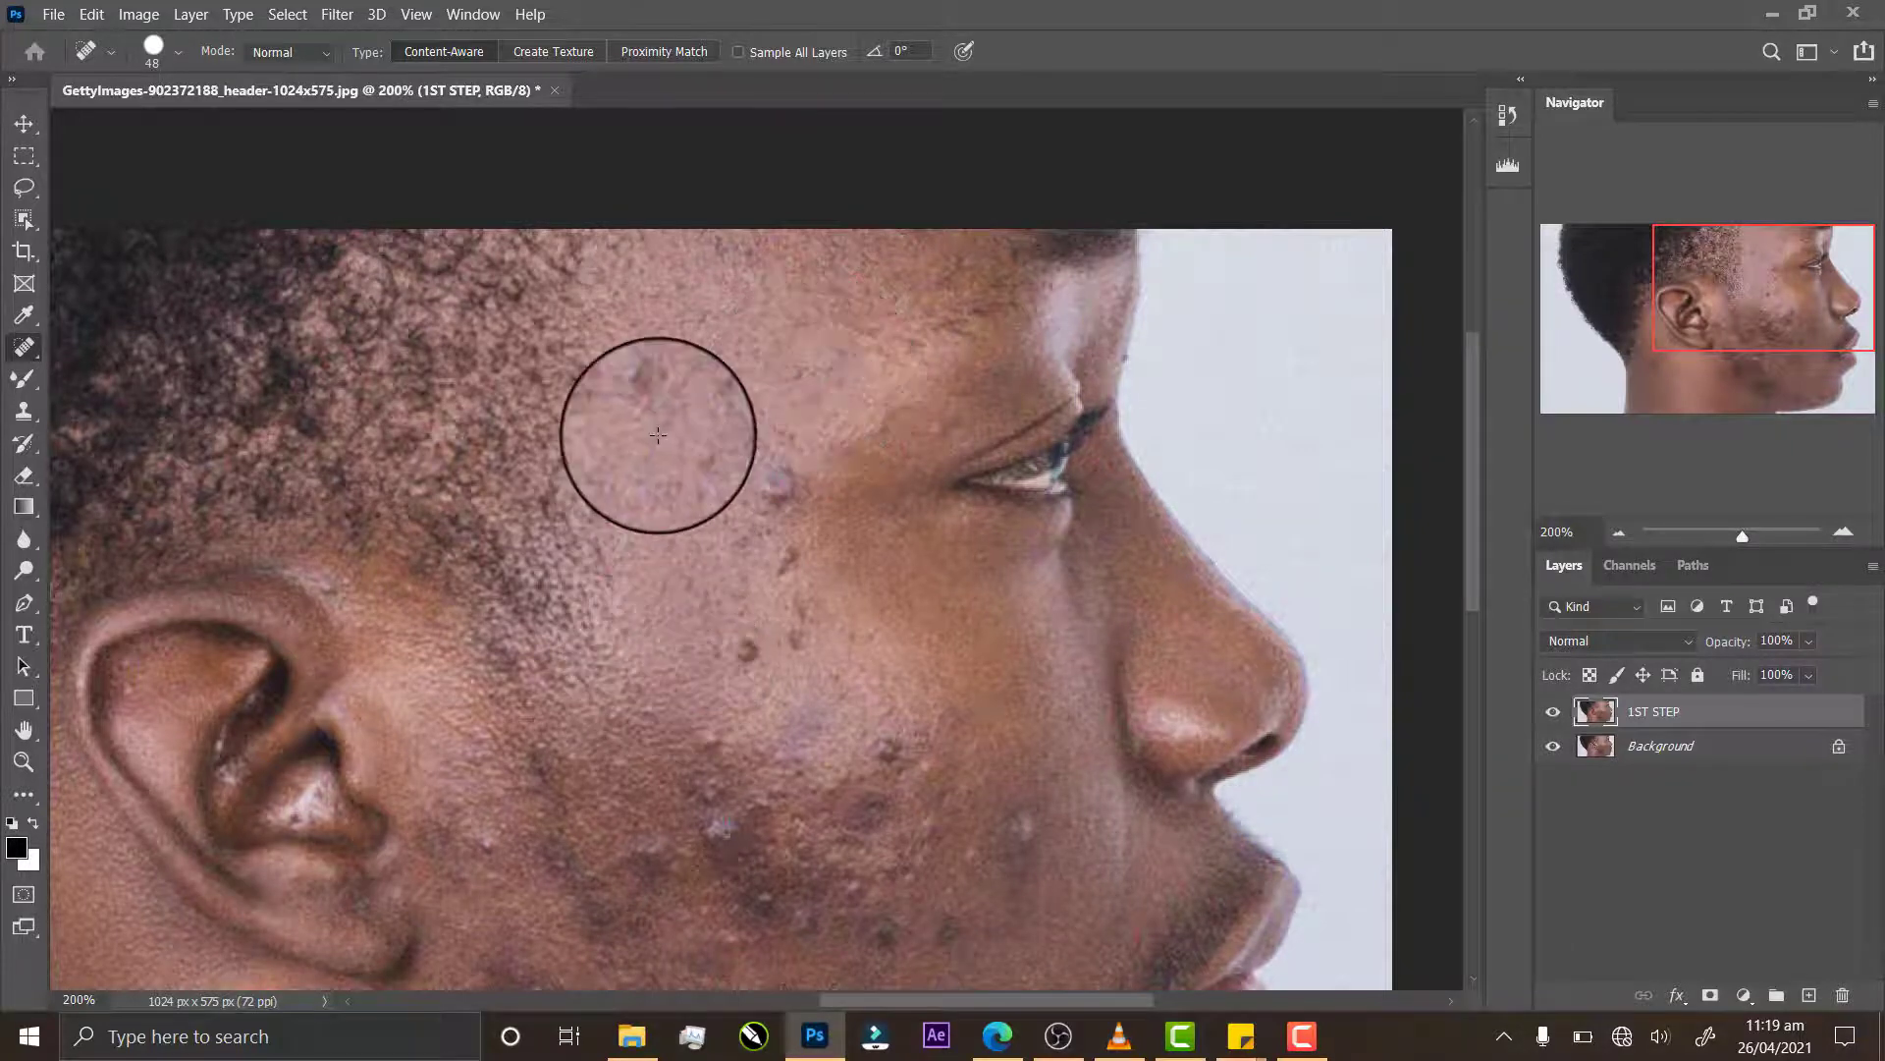
# Step: Reduce the Spot Healing Brush size to 33 and heal the dark spots on the temple and beside the eye
pyautogui.click(181, 52)
pyautogui.moveTo(110, 122); pyautogui.dragTo(80, 121)
pyautogui.click(183, 55)
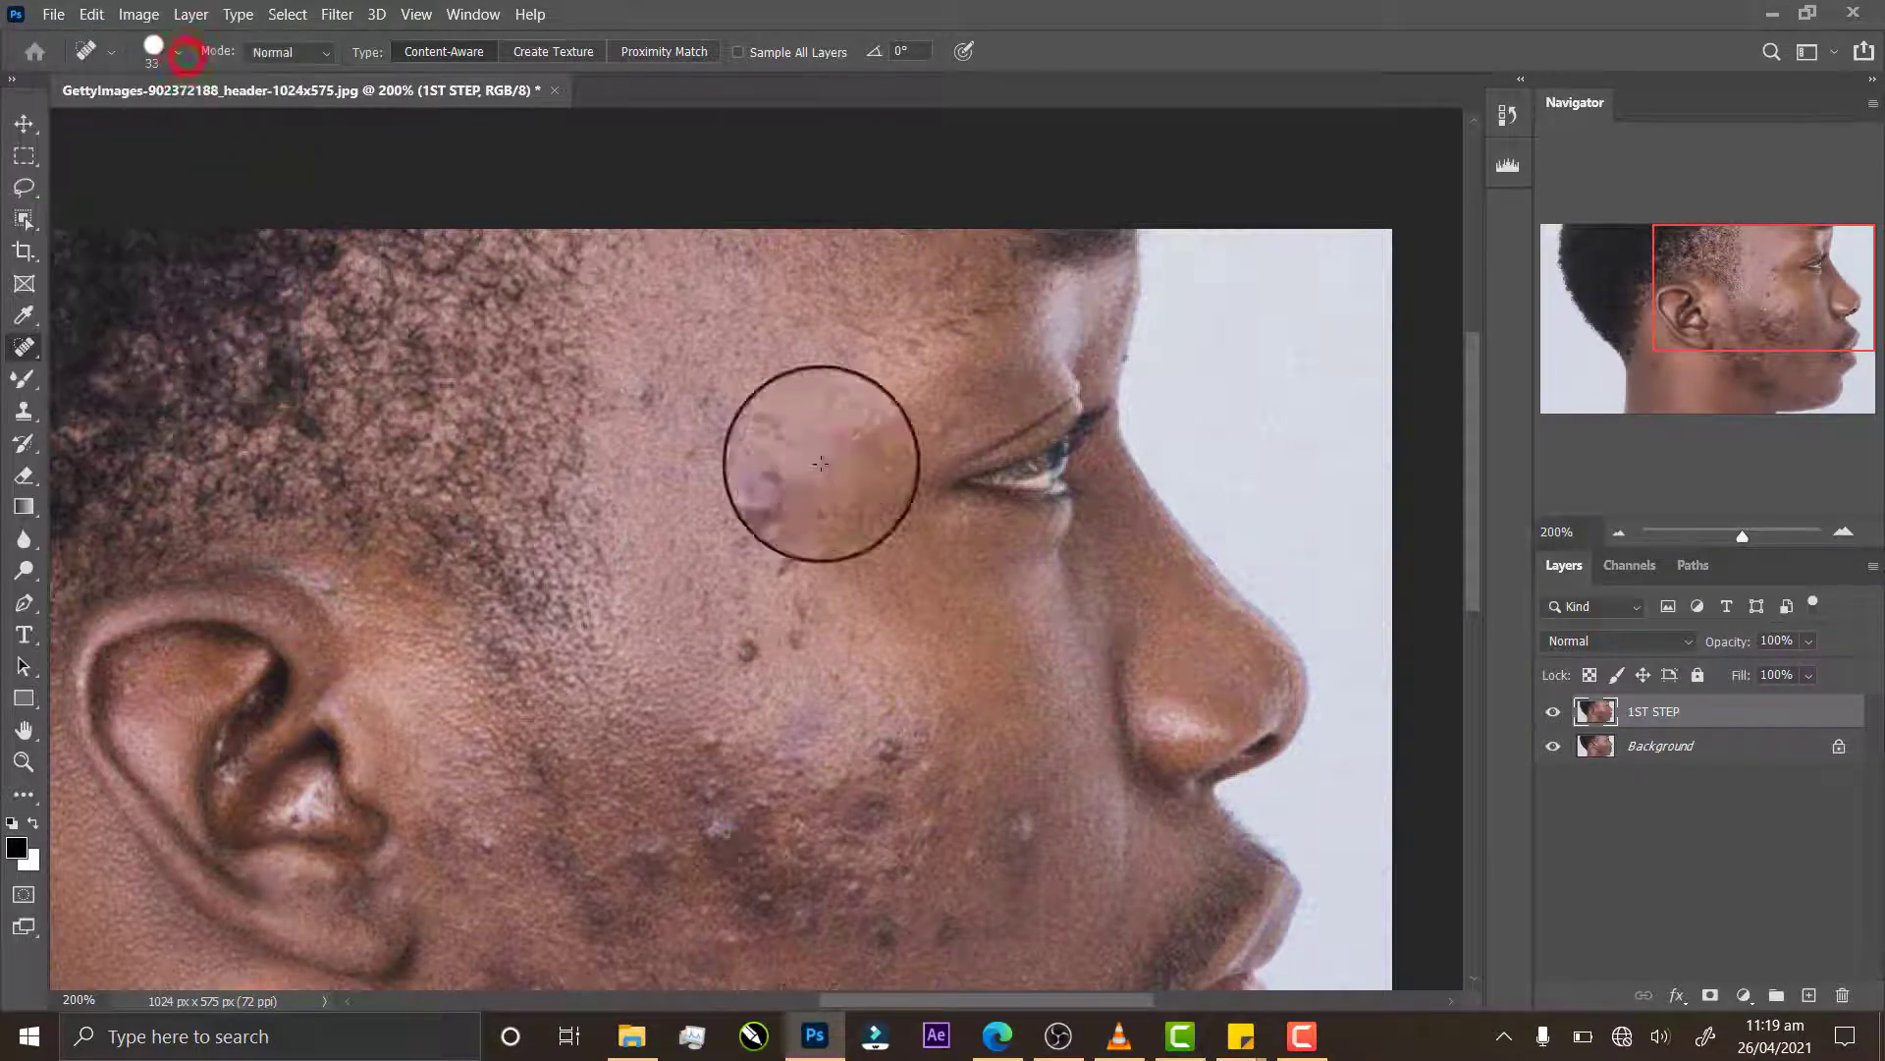
pyautogui.click(770, 503)
pyautogui.click(646, 374)
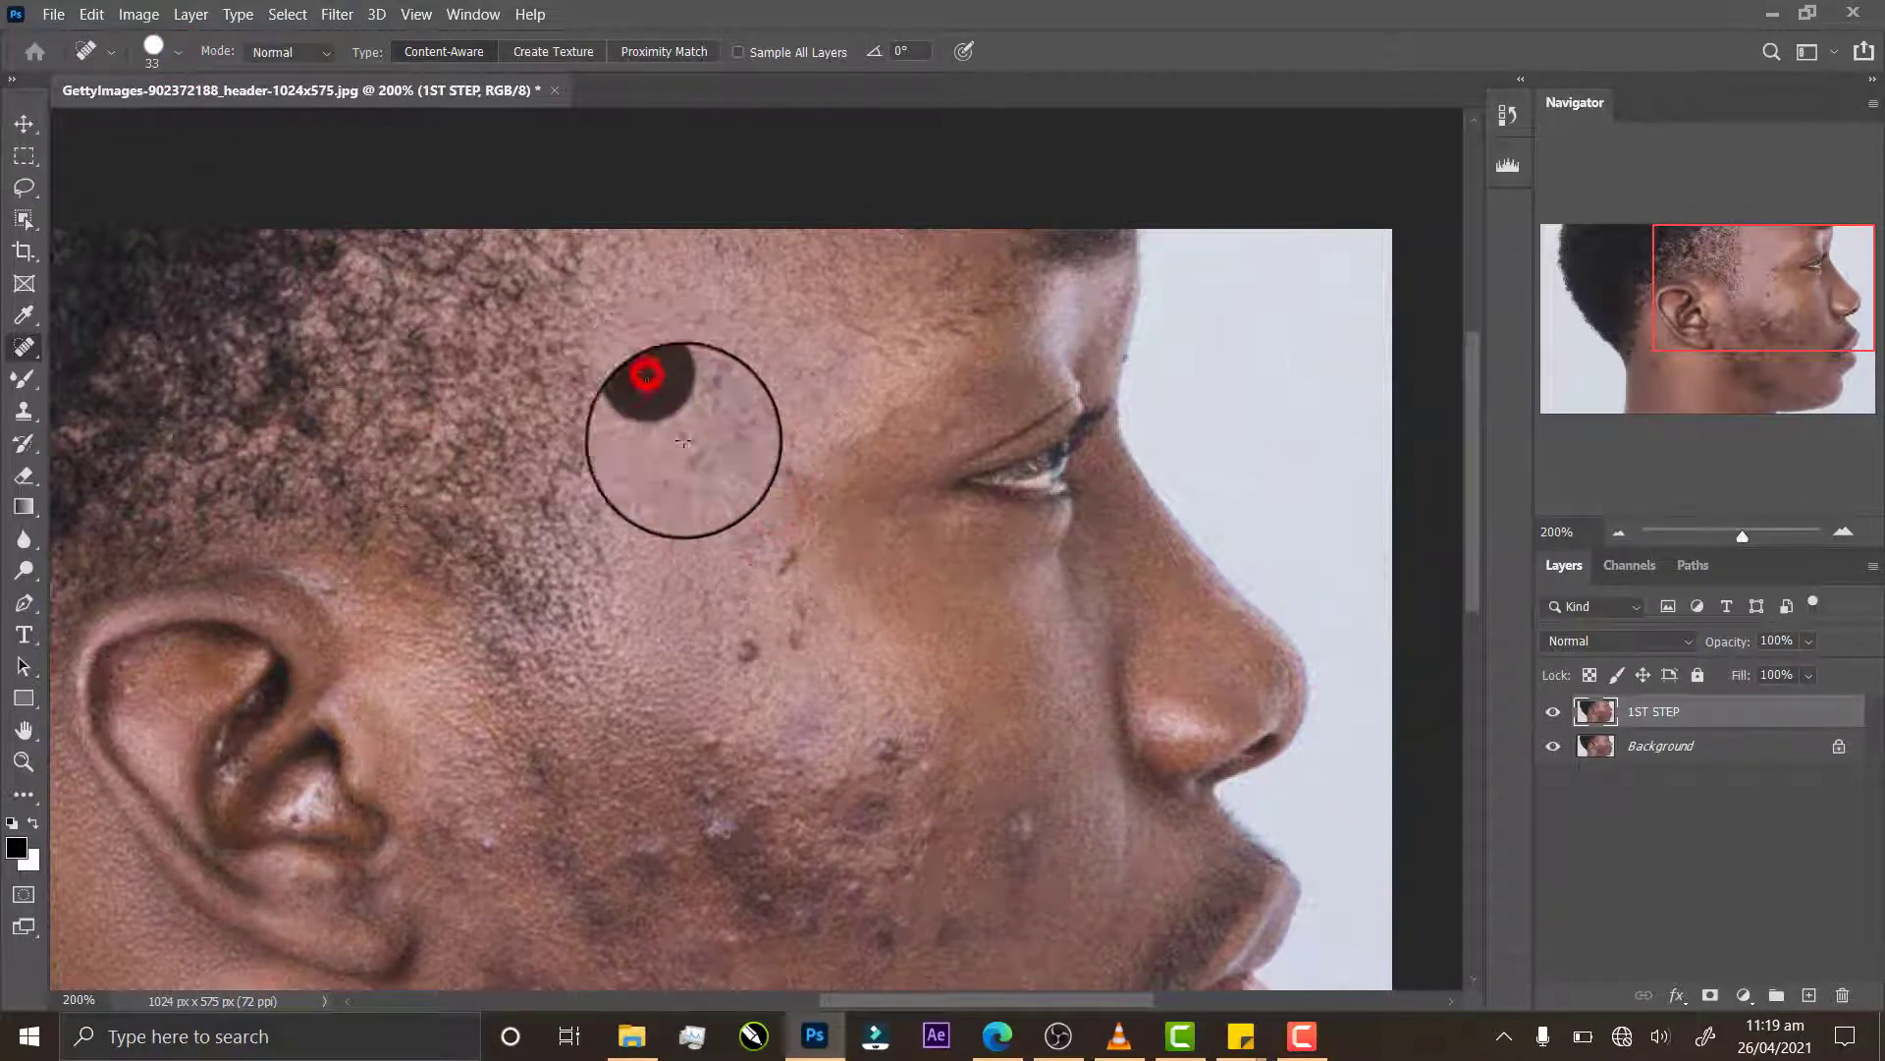
pyautogui.click(741, 662)
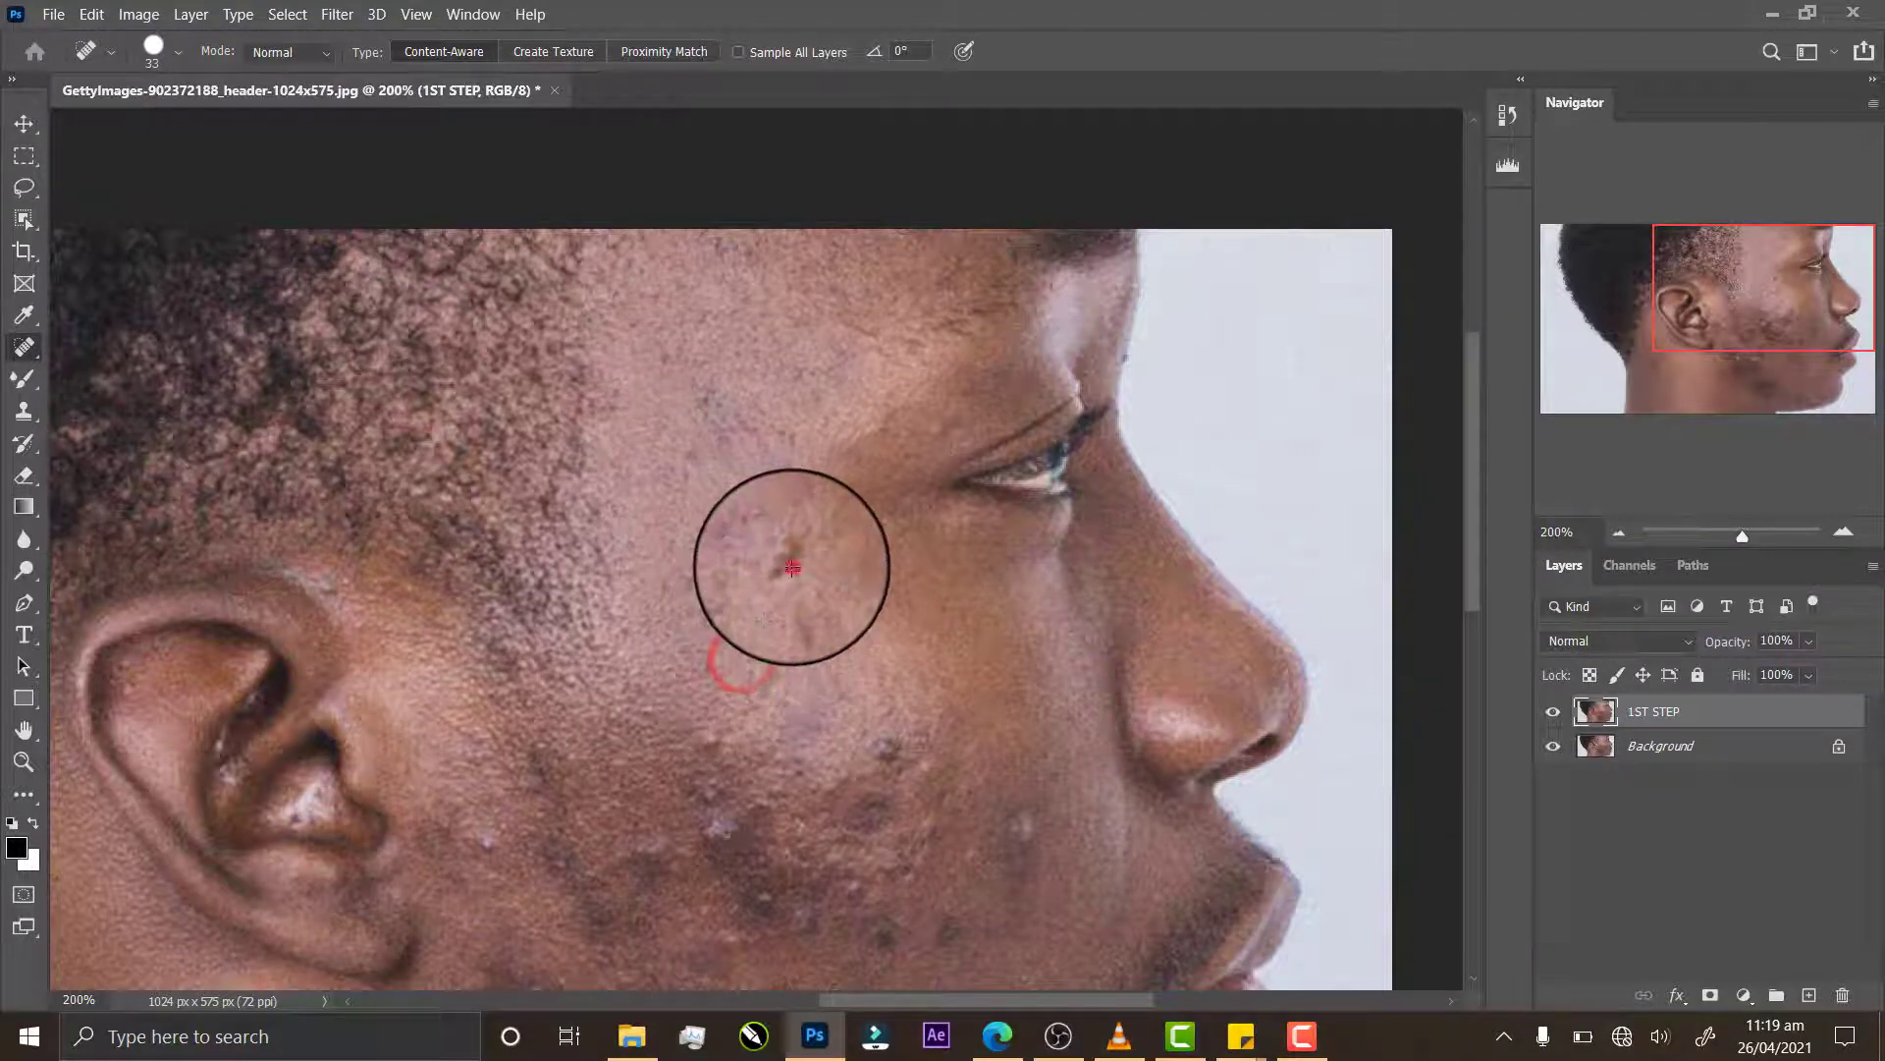
pyautogui.click(792, 566)
pyautogui.click(785, 637)
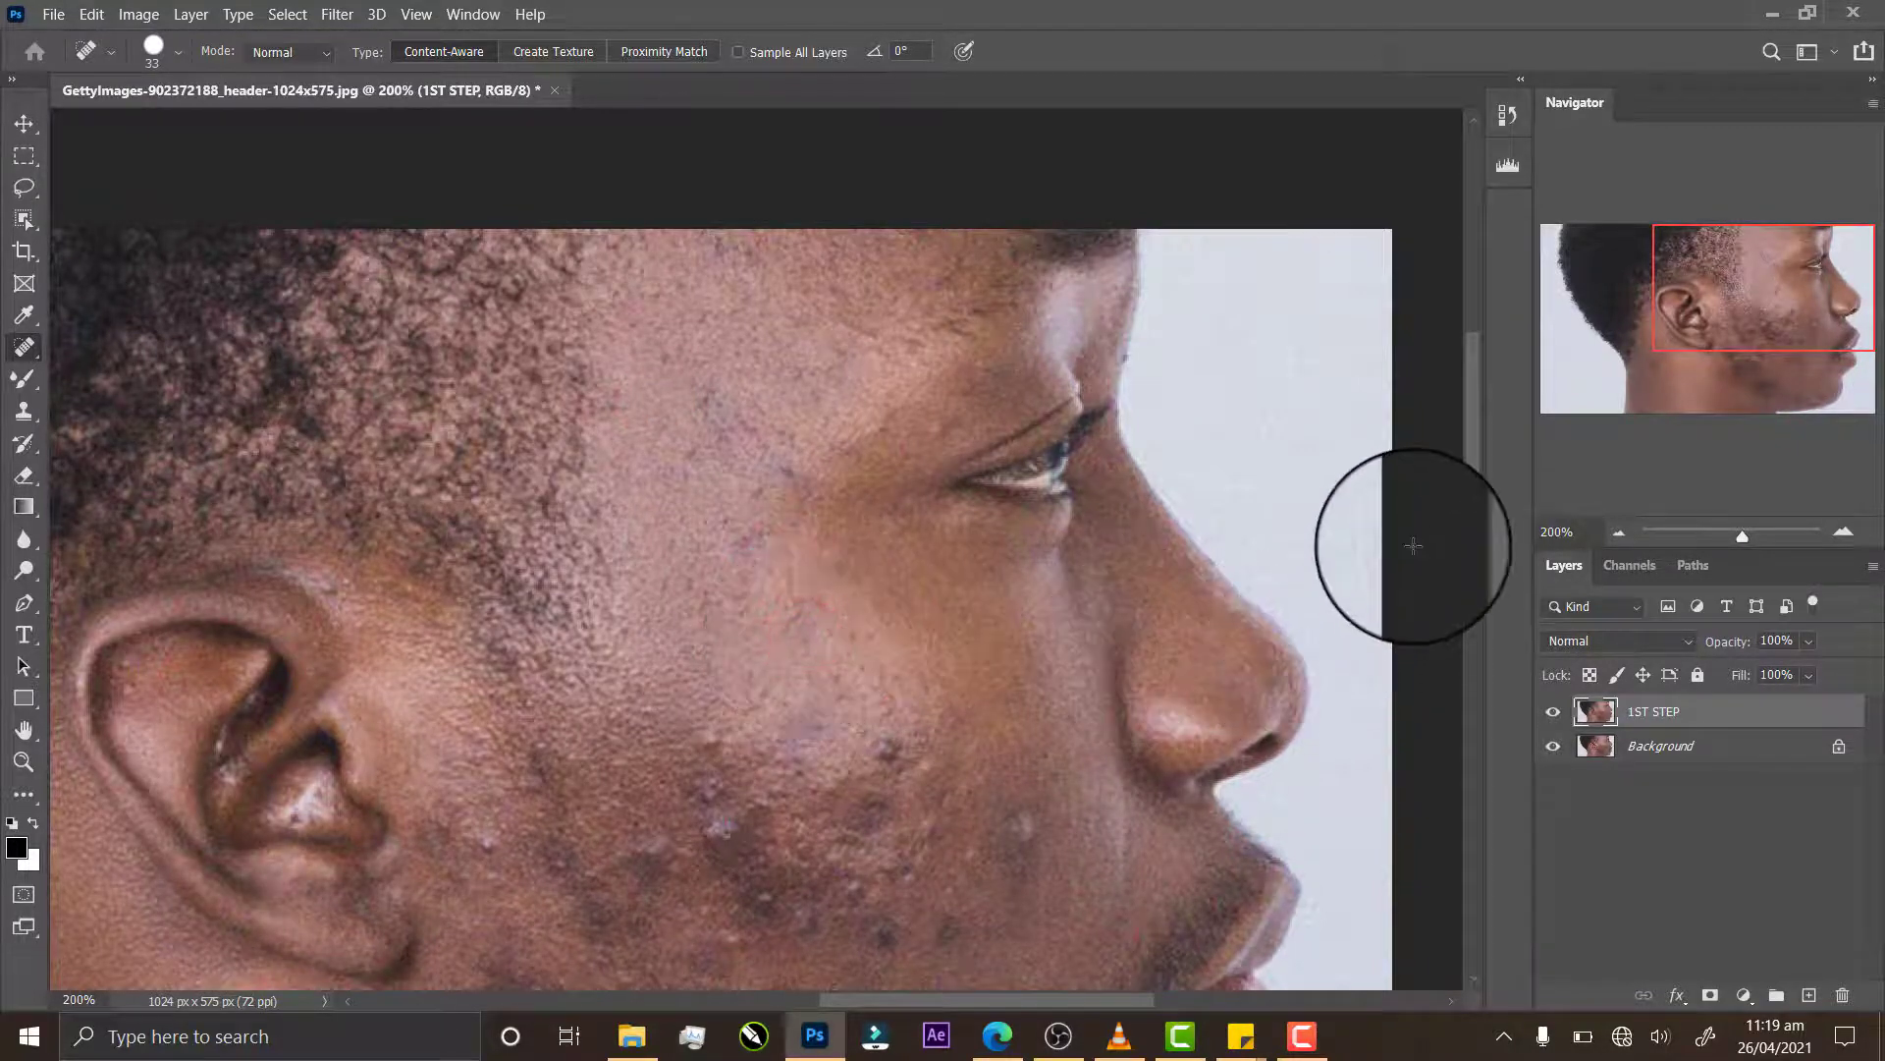
# Step: Heal the most prominent bumps and dark spots across the upper cheek and down towards the jaw below the ear
pyautogui.moveTo(1474, 404); pyautogui.dragTo(1491, 487)
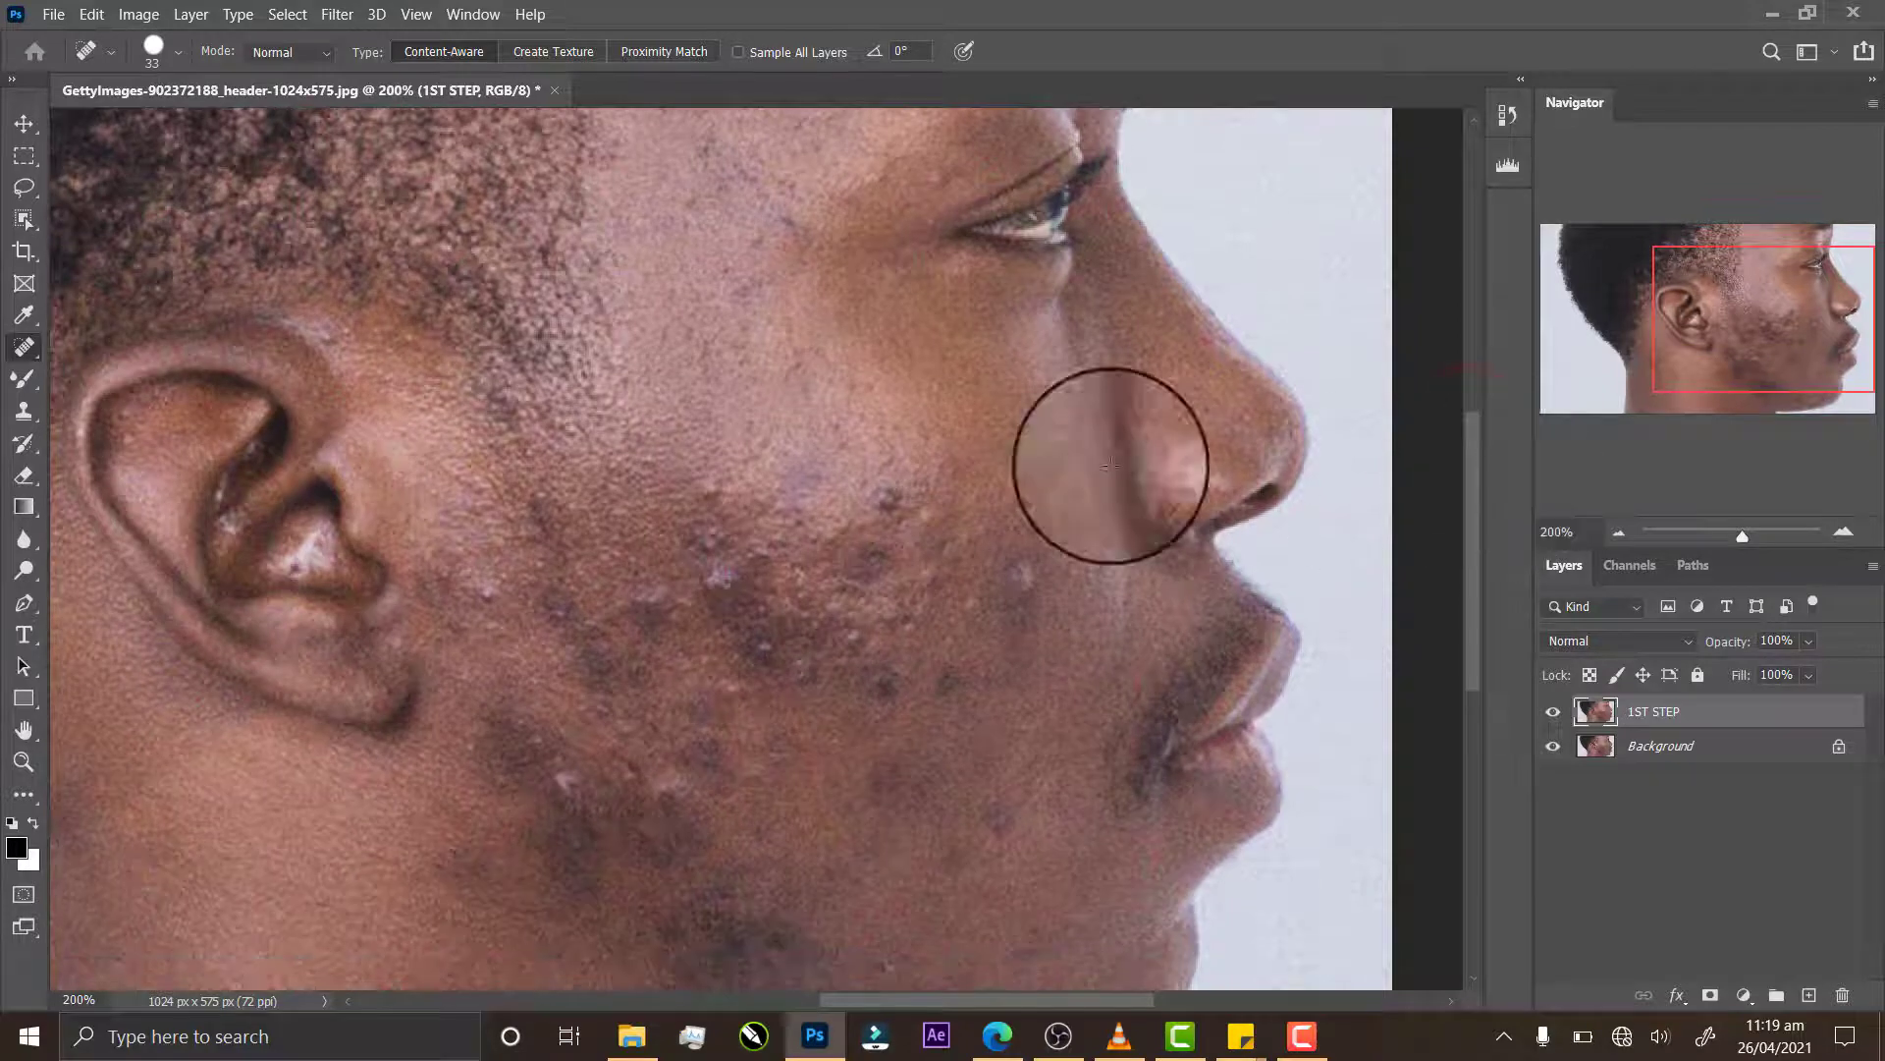
pyautogui.click(883, 488)
pyautogui.click(713, 475)
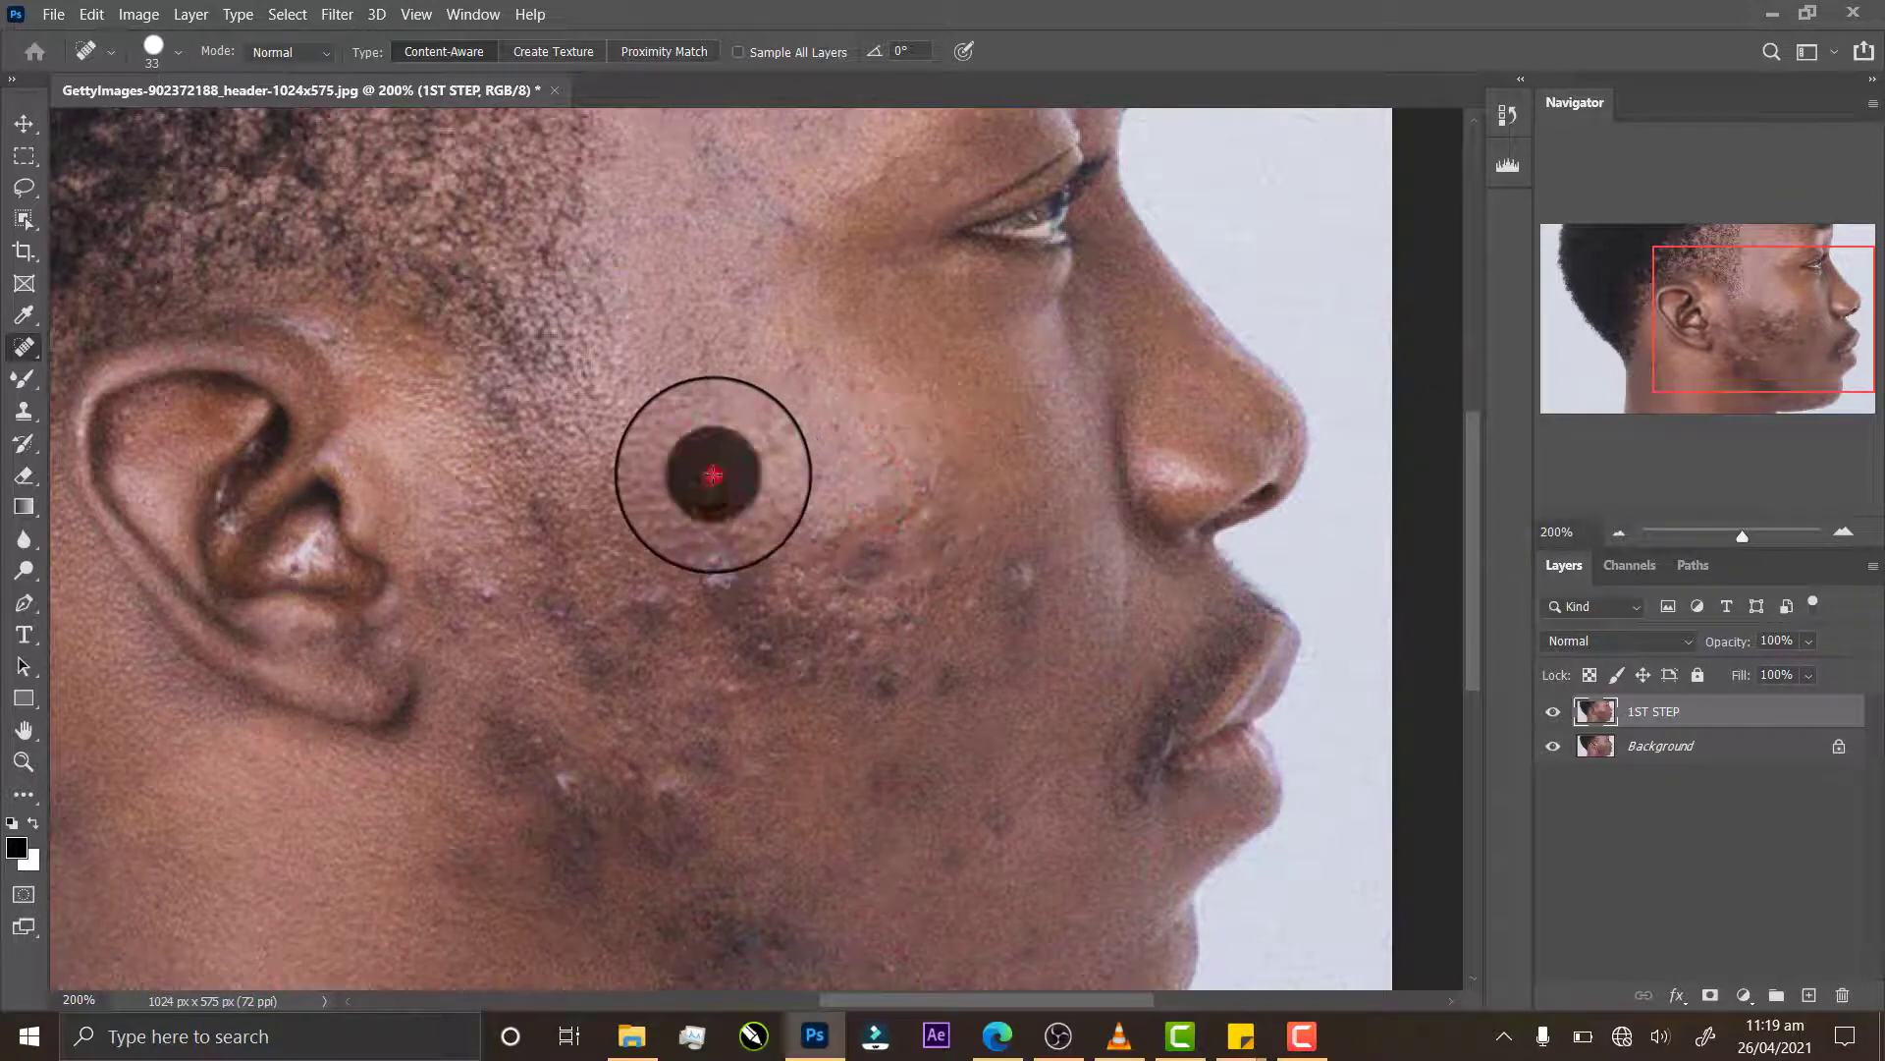
pyautogui.click(716, 590)
pyautogui.click(675, 596)
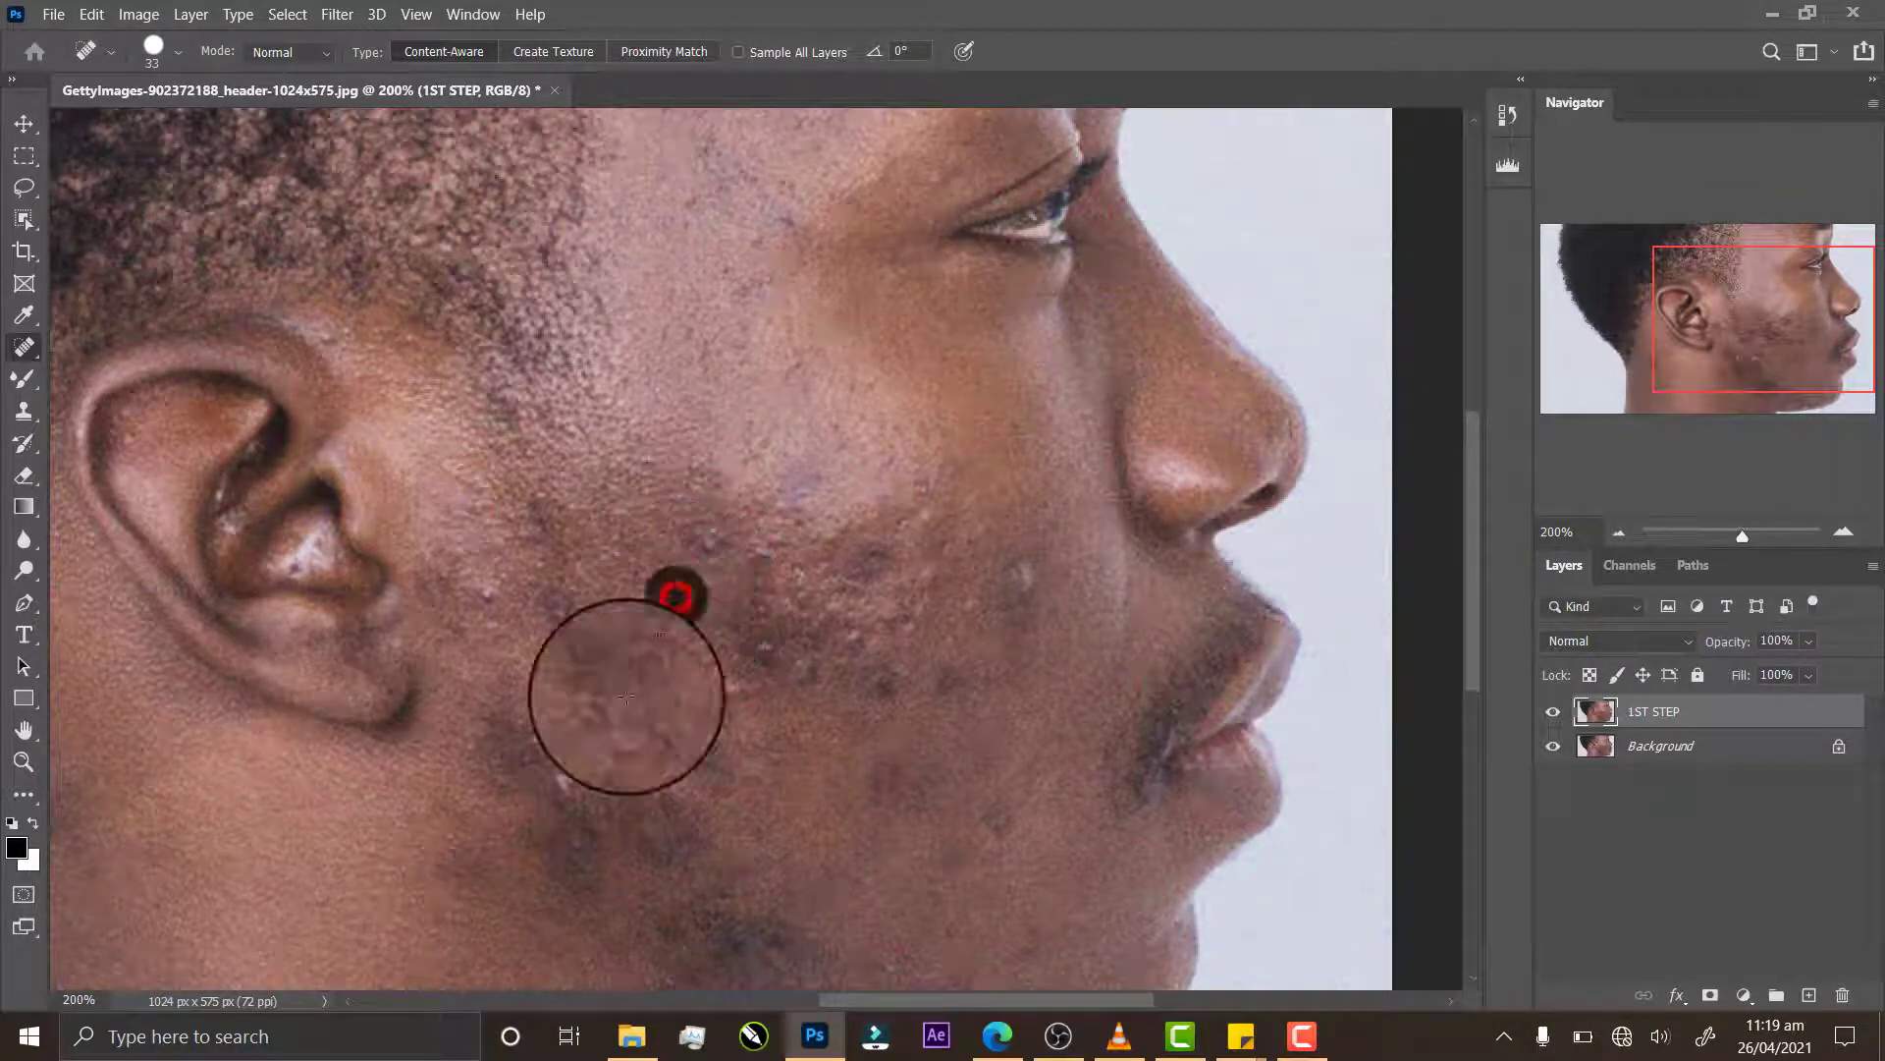
pyautogui.click(554, 791)
pyautogui.click(681, 803)
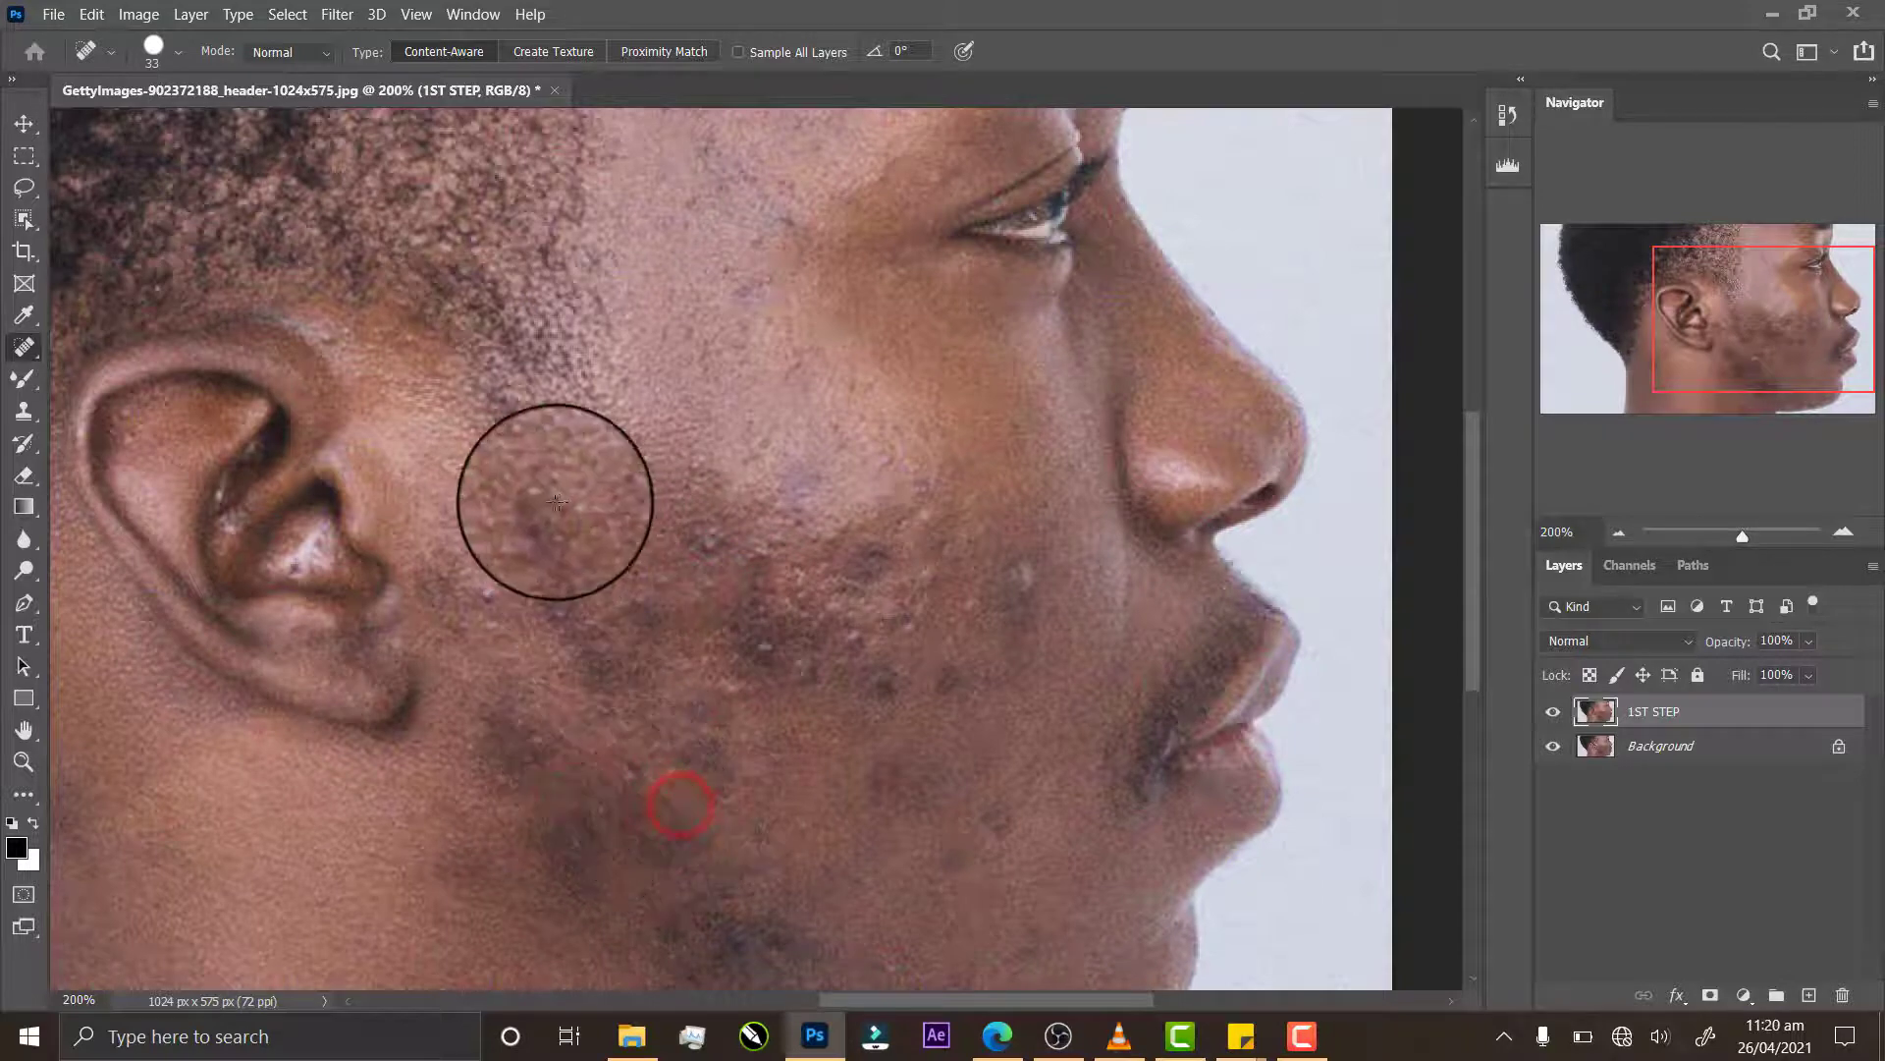
# Step: Heal the blemishes on the cheek area directly in front of the ear and earlobe
pyautogui.click(548, 499)
pyautogui.click(458, 589)
pyautogui.click(558, 615)
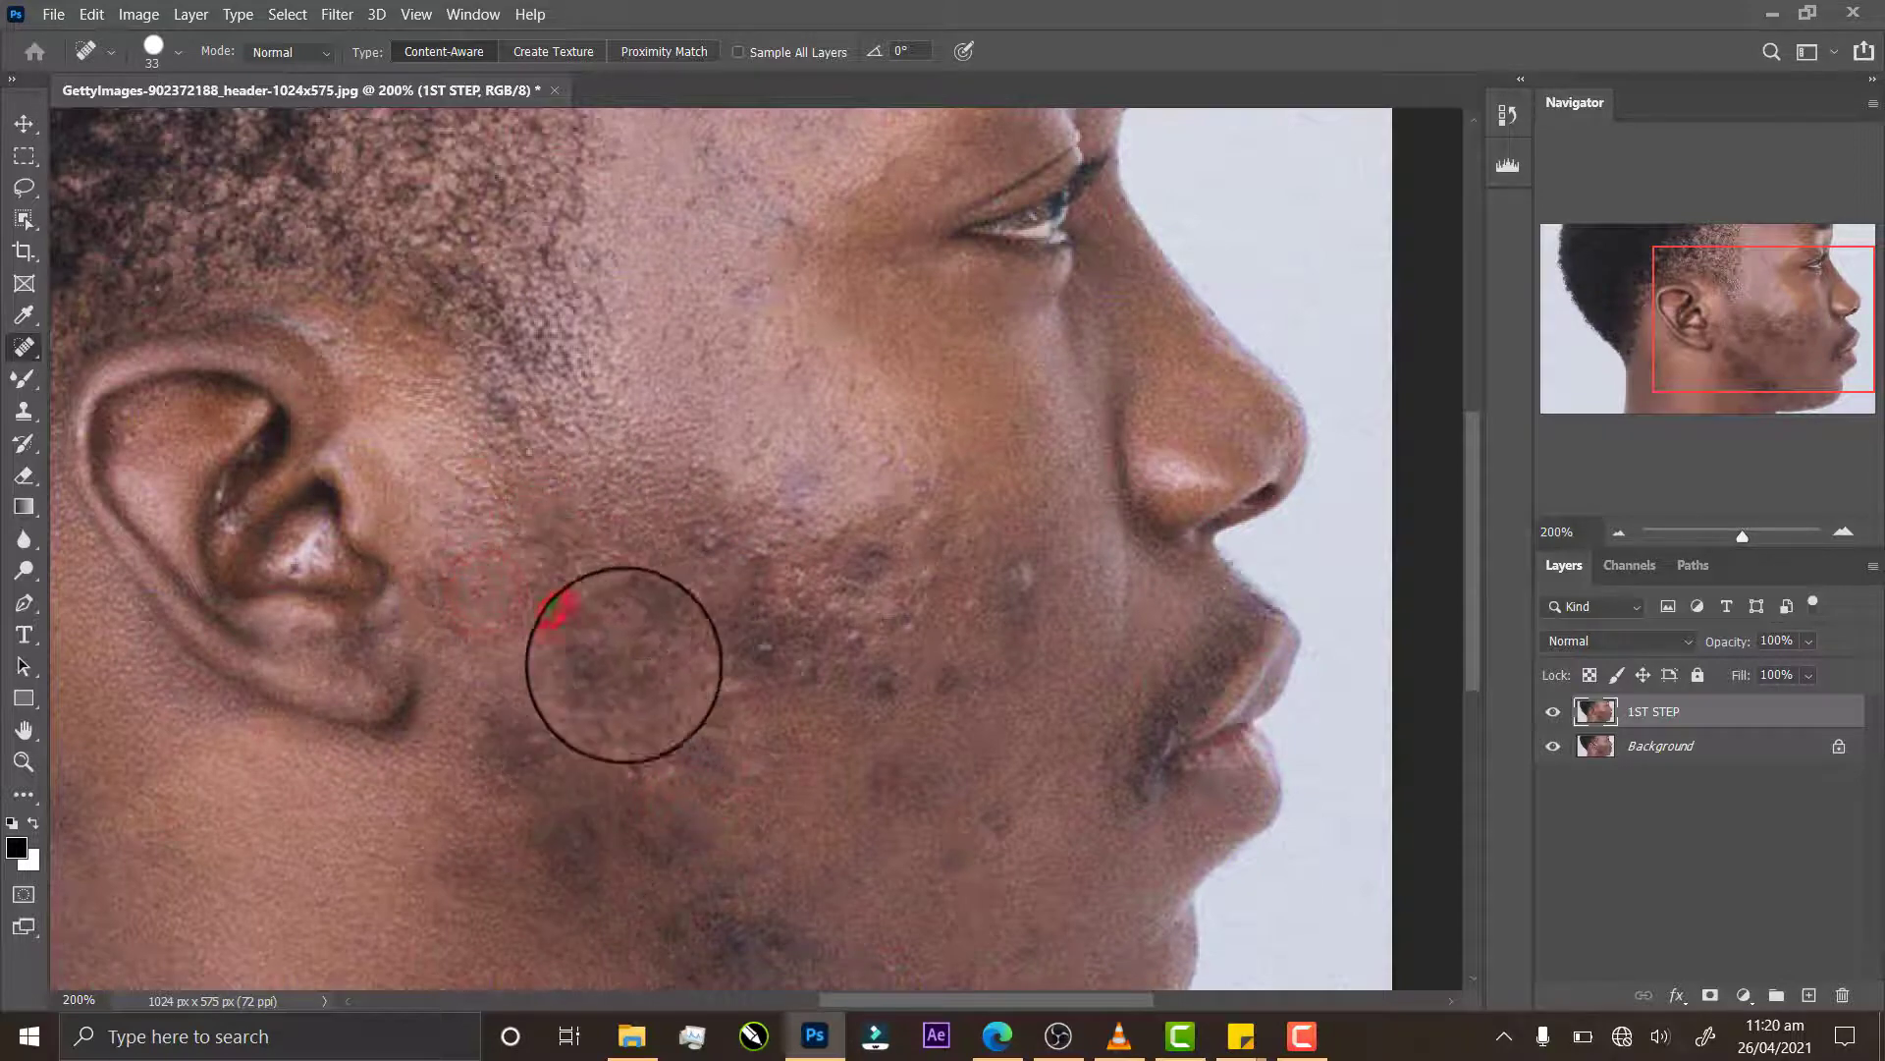
pyautogui.click(613, 666)
pyautogui.click(687, 535)
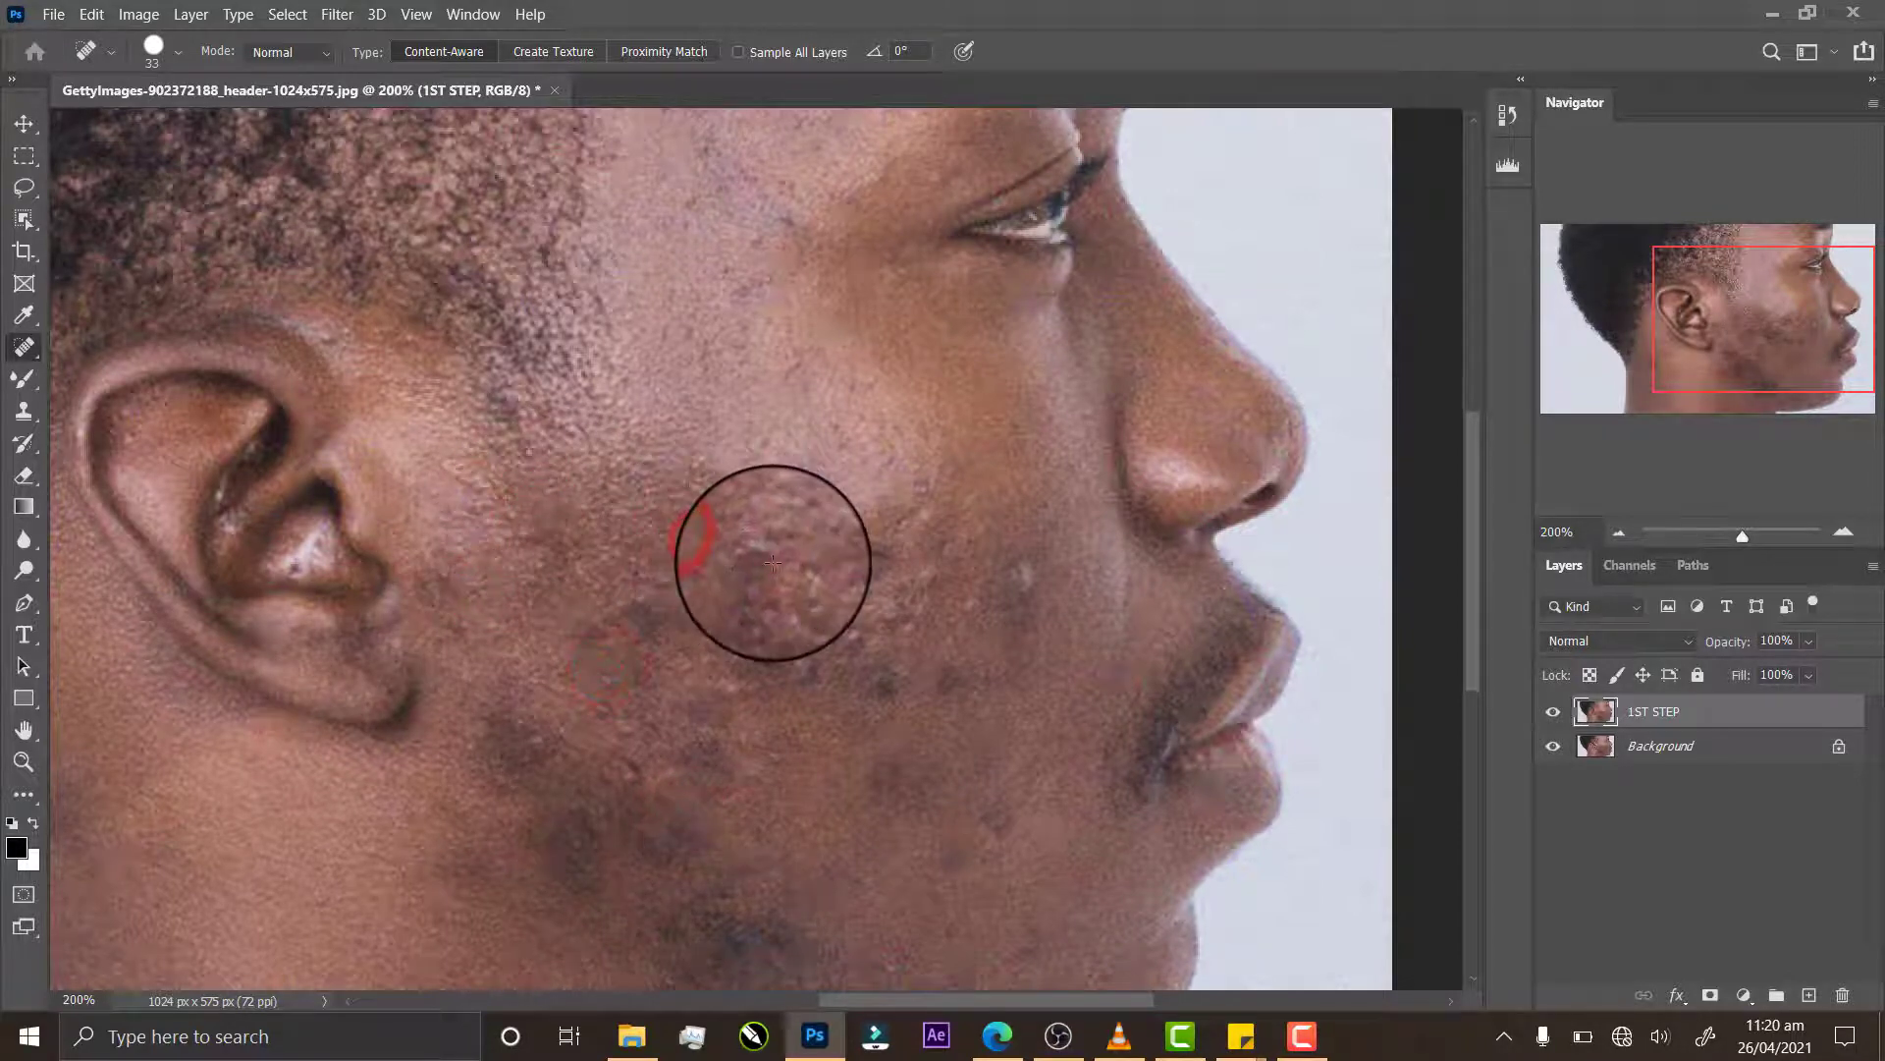
# Step: Heal the cluster of dark spots and bumps across the middle of the cheek towards the mouth
pyautogui.click(862, 639)
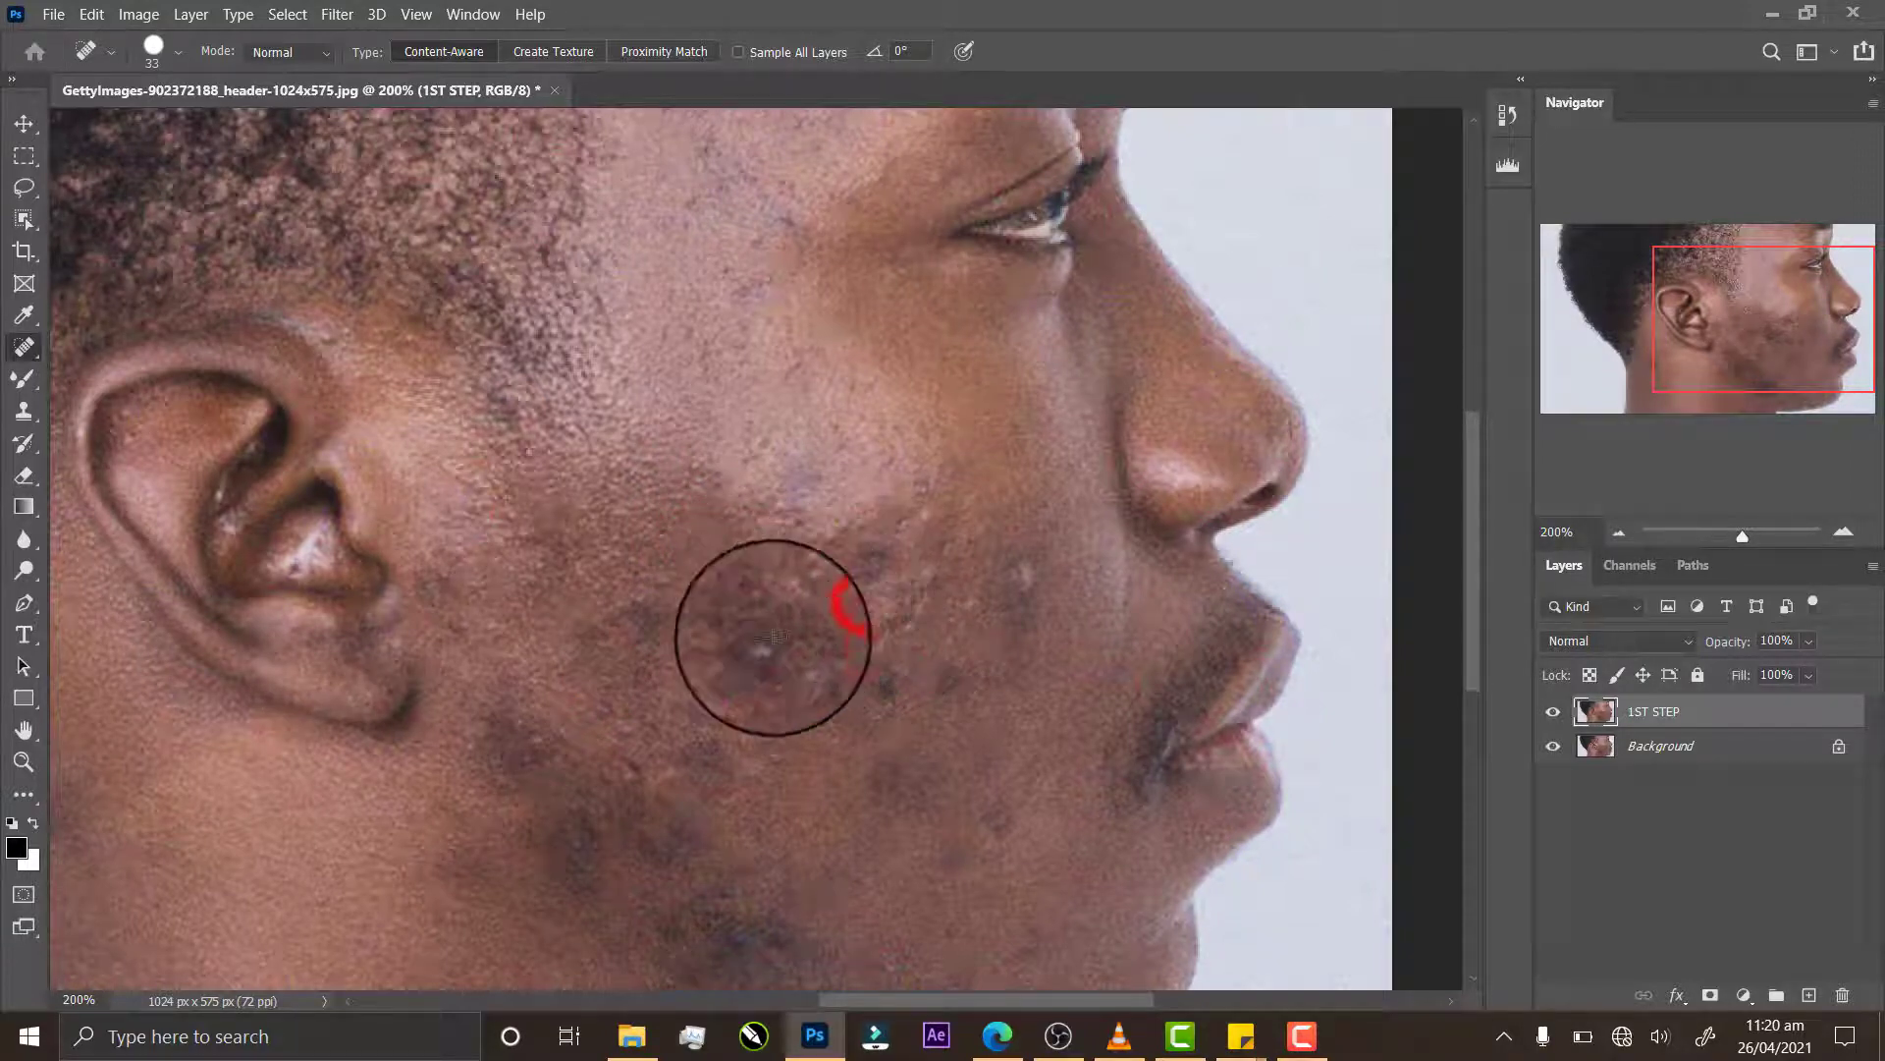
pyautogui.click(727, 640)
pyautogui.click(735, 705)
pyautogui.click(768, 648)
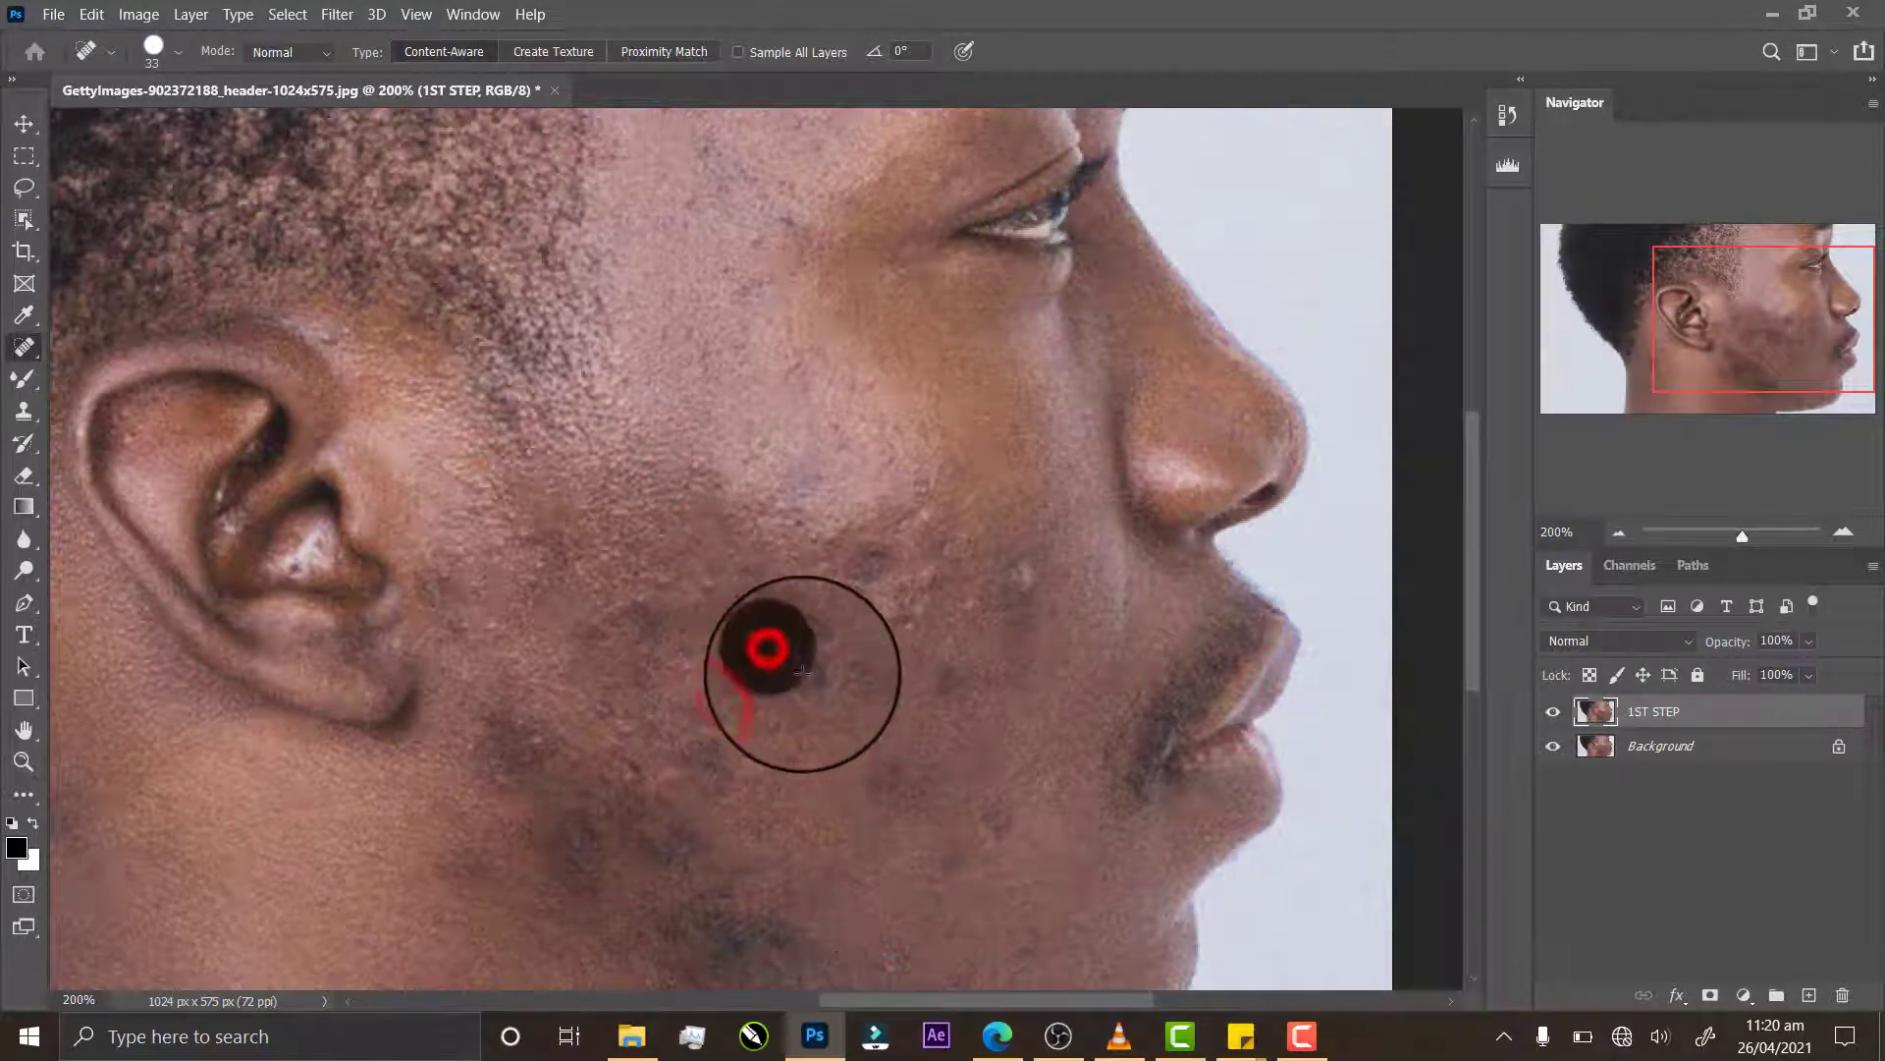
pyautogui.click(807, 668)
pyautogui.click(875, 686)
pyautogui.click(953, 685)
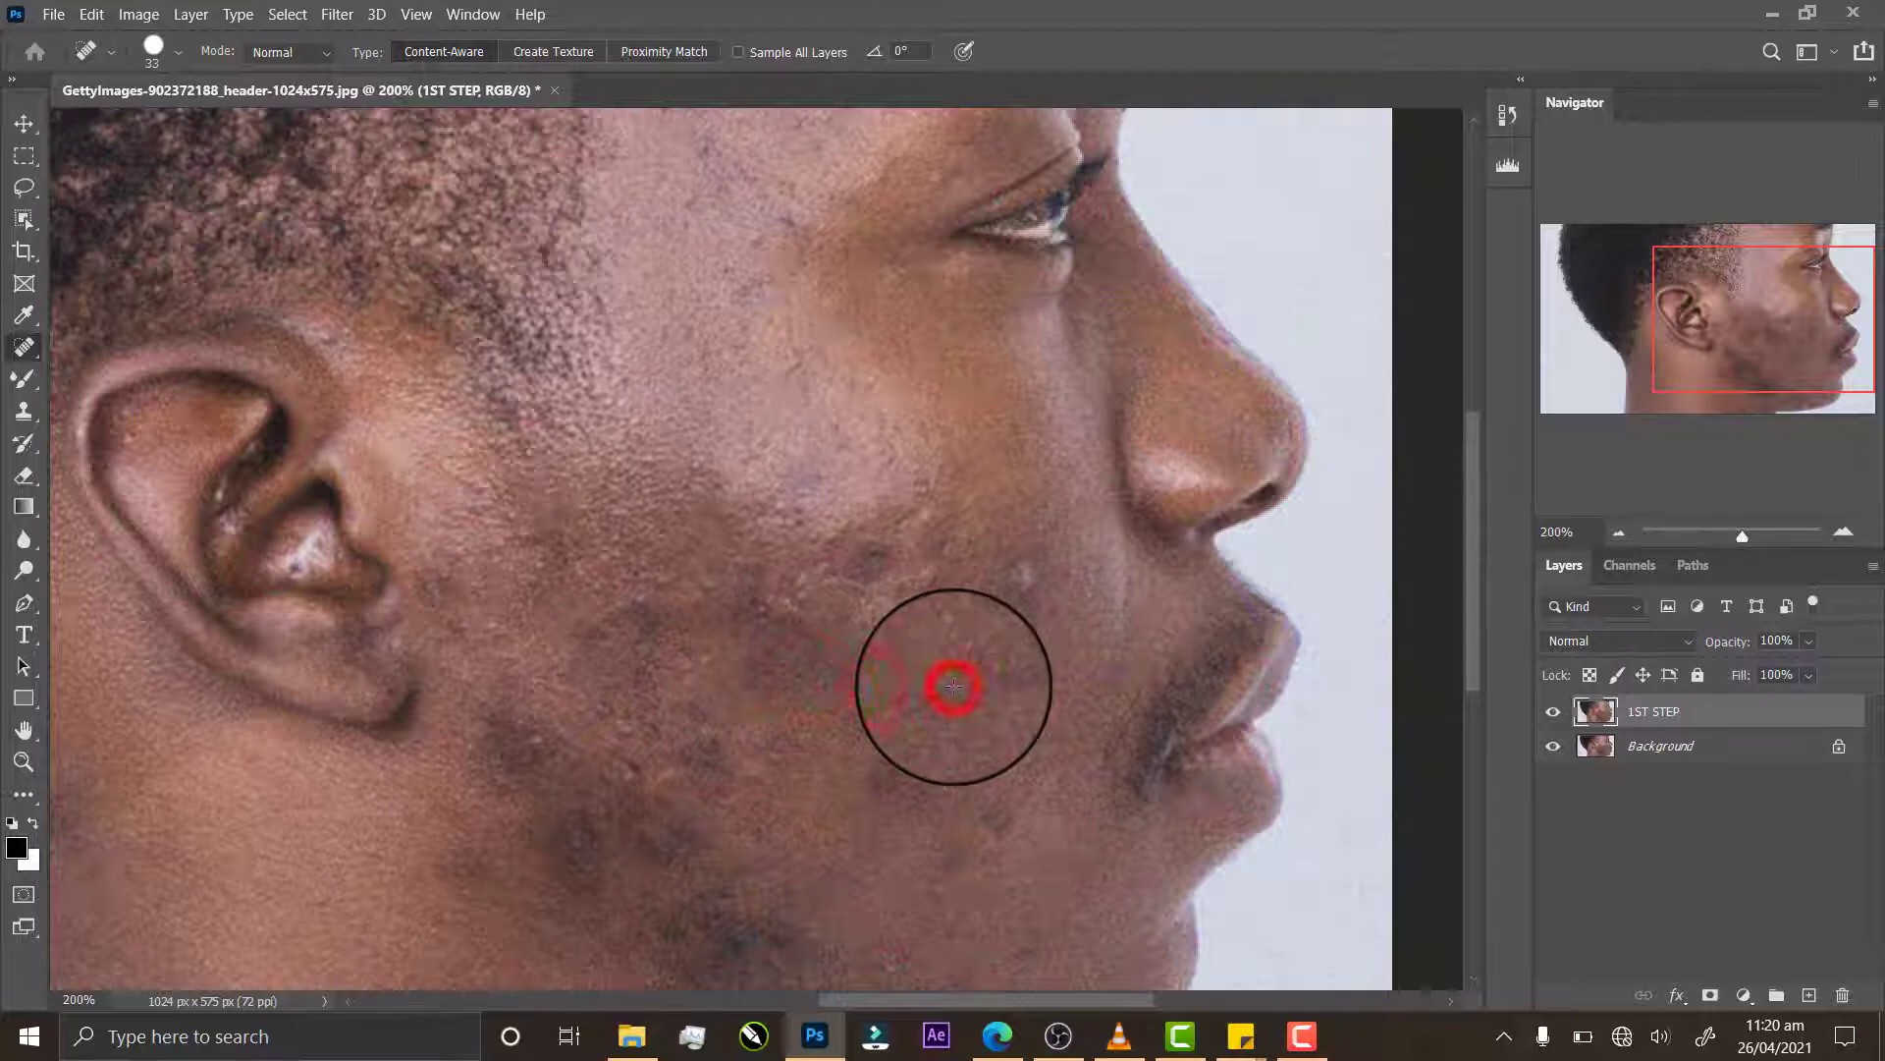
# Step: Heal the remaining marks on the front of the cheek beside the nose and along the cheekbone highlight
pyautogui.click(1028, 578)
pyautogui.click(874, 561)
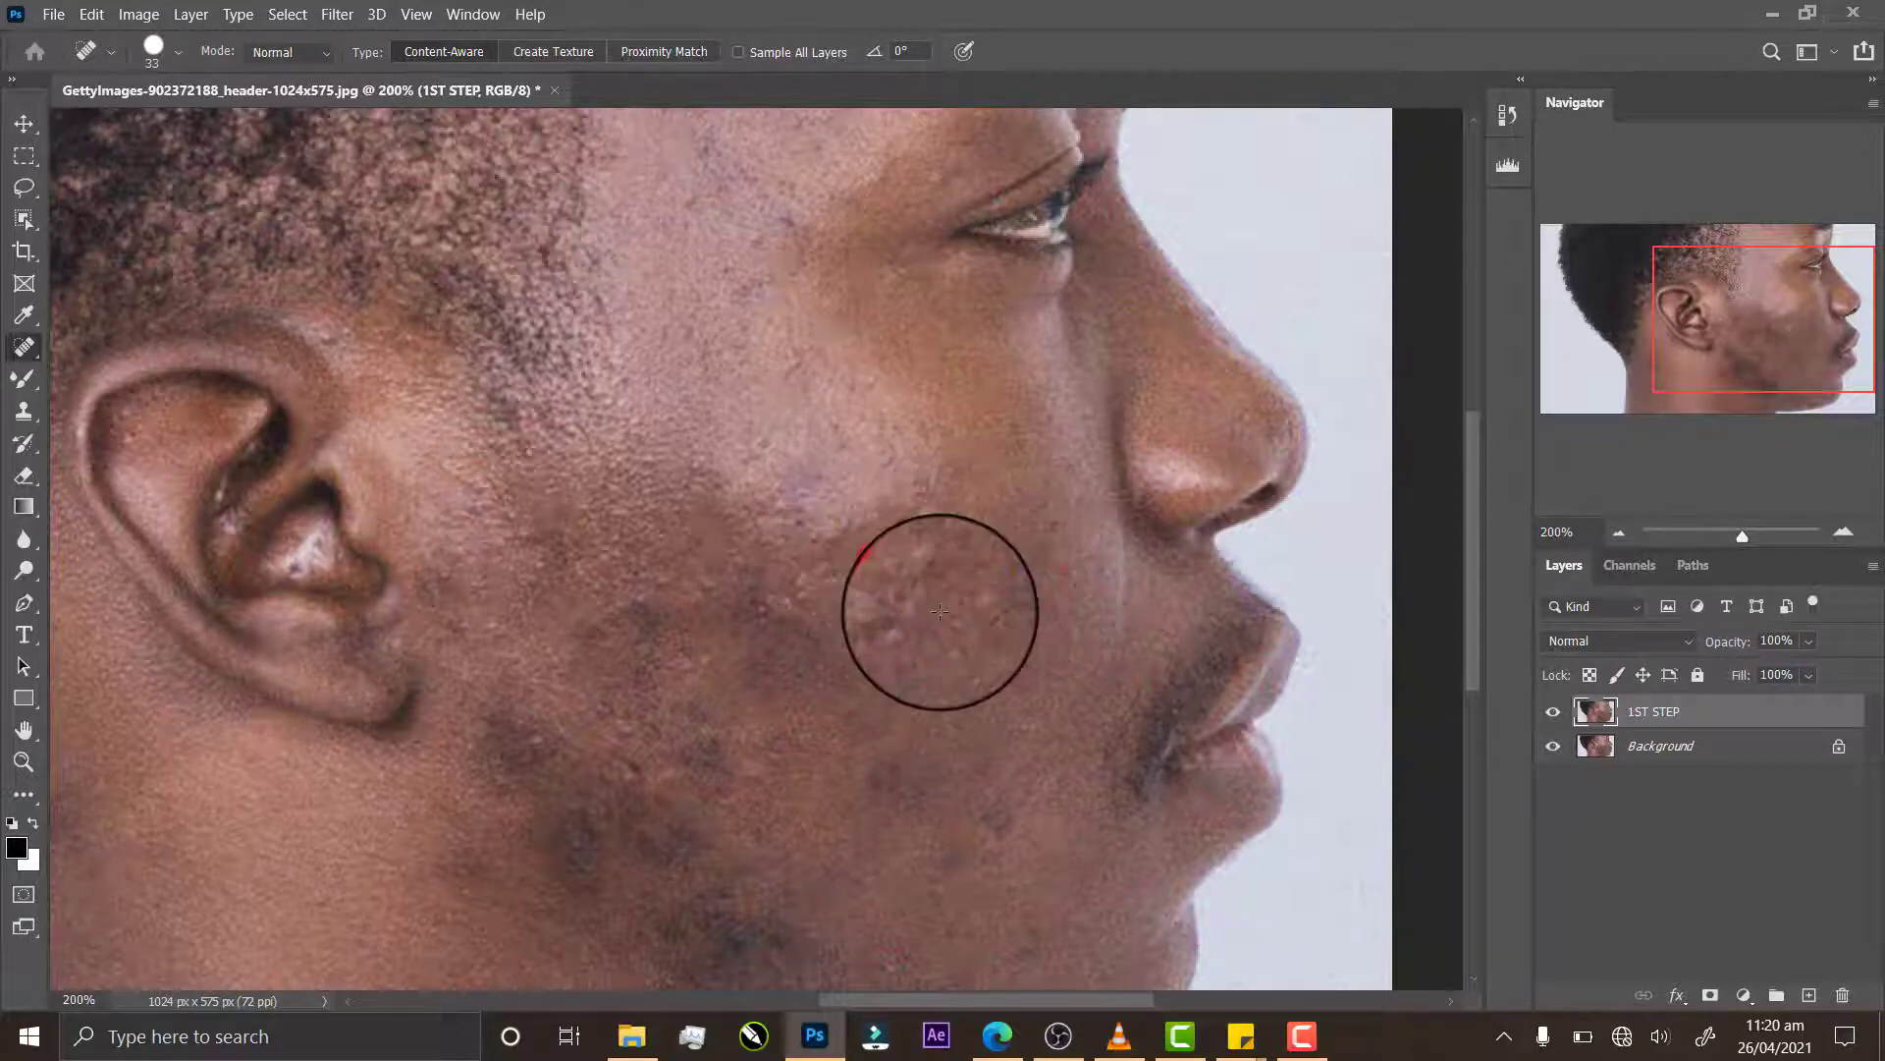
pyautogui.click(917, 599)
pyautogui.click(895, 630)
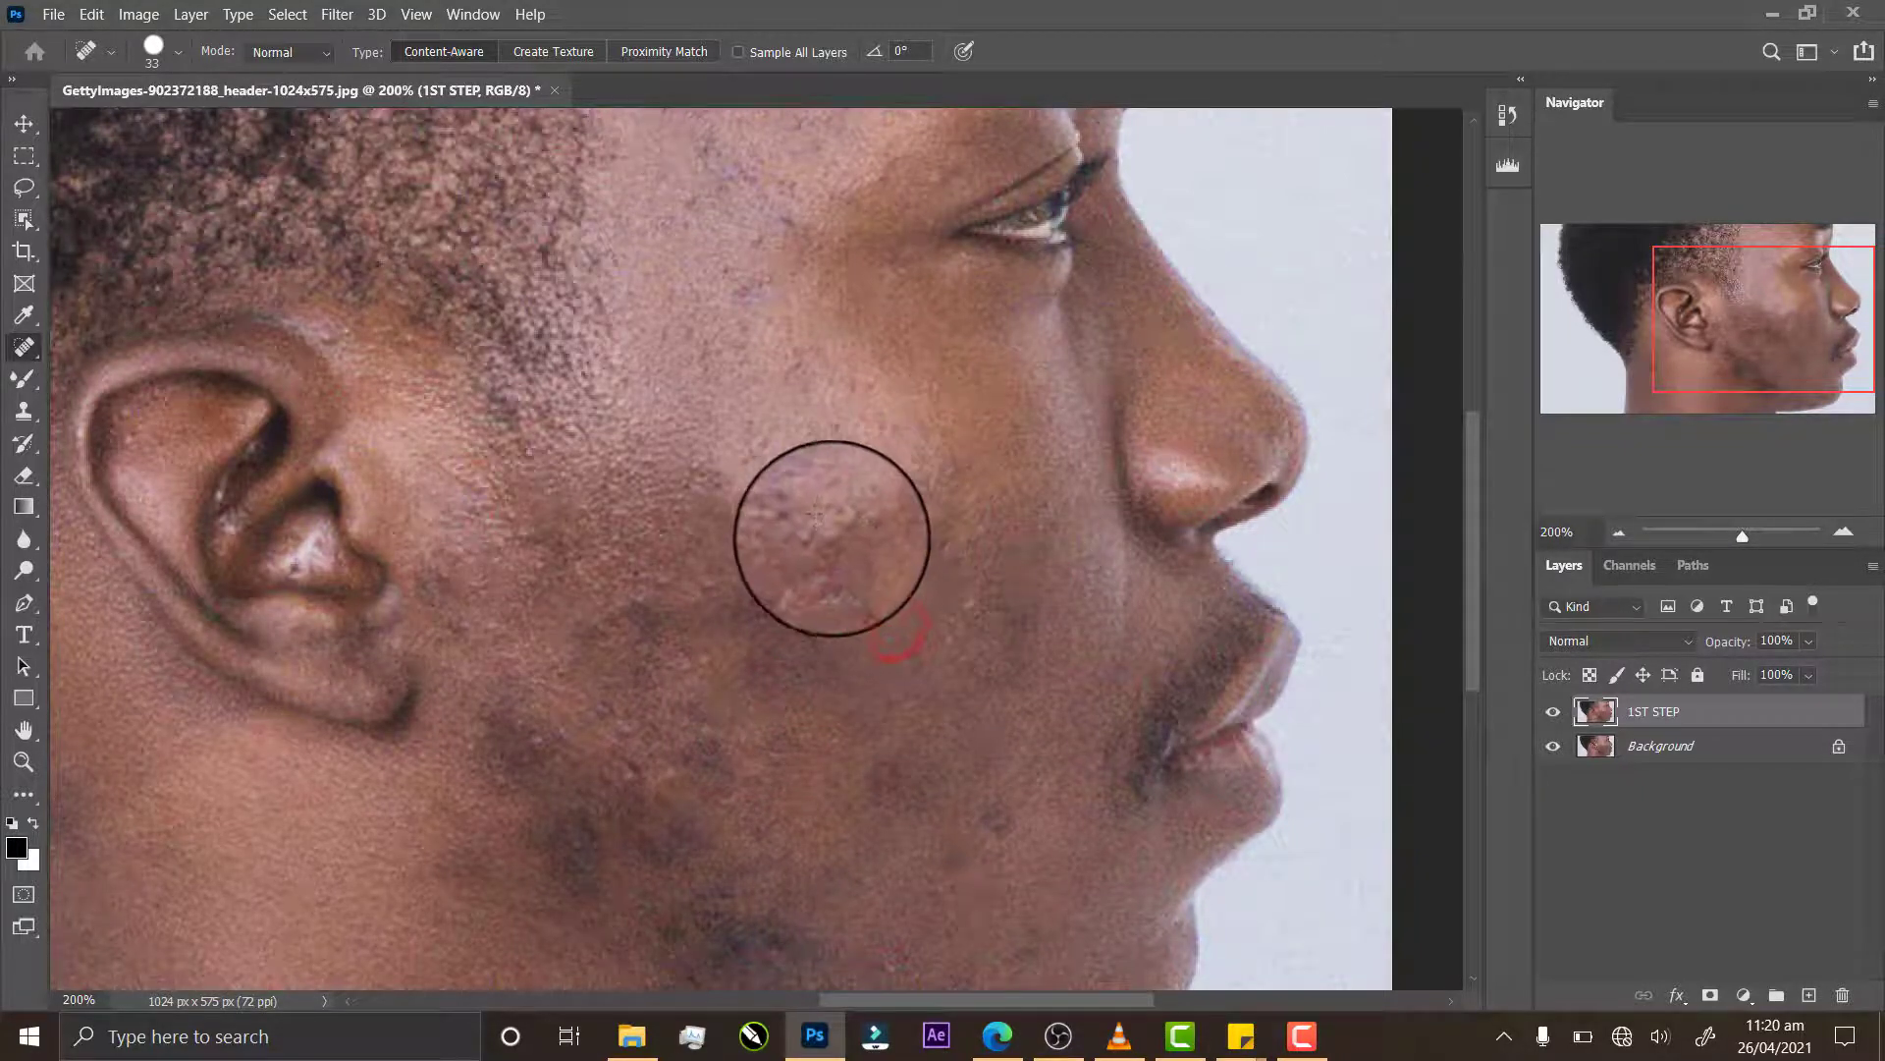
pyautogui.click(835, 536)
pyautogui.click(789, 490)
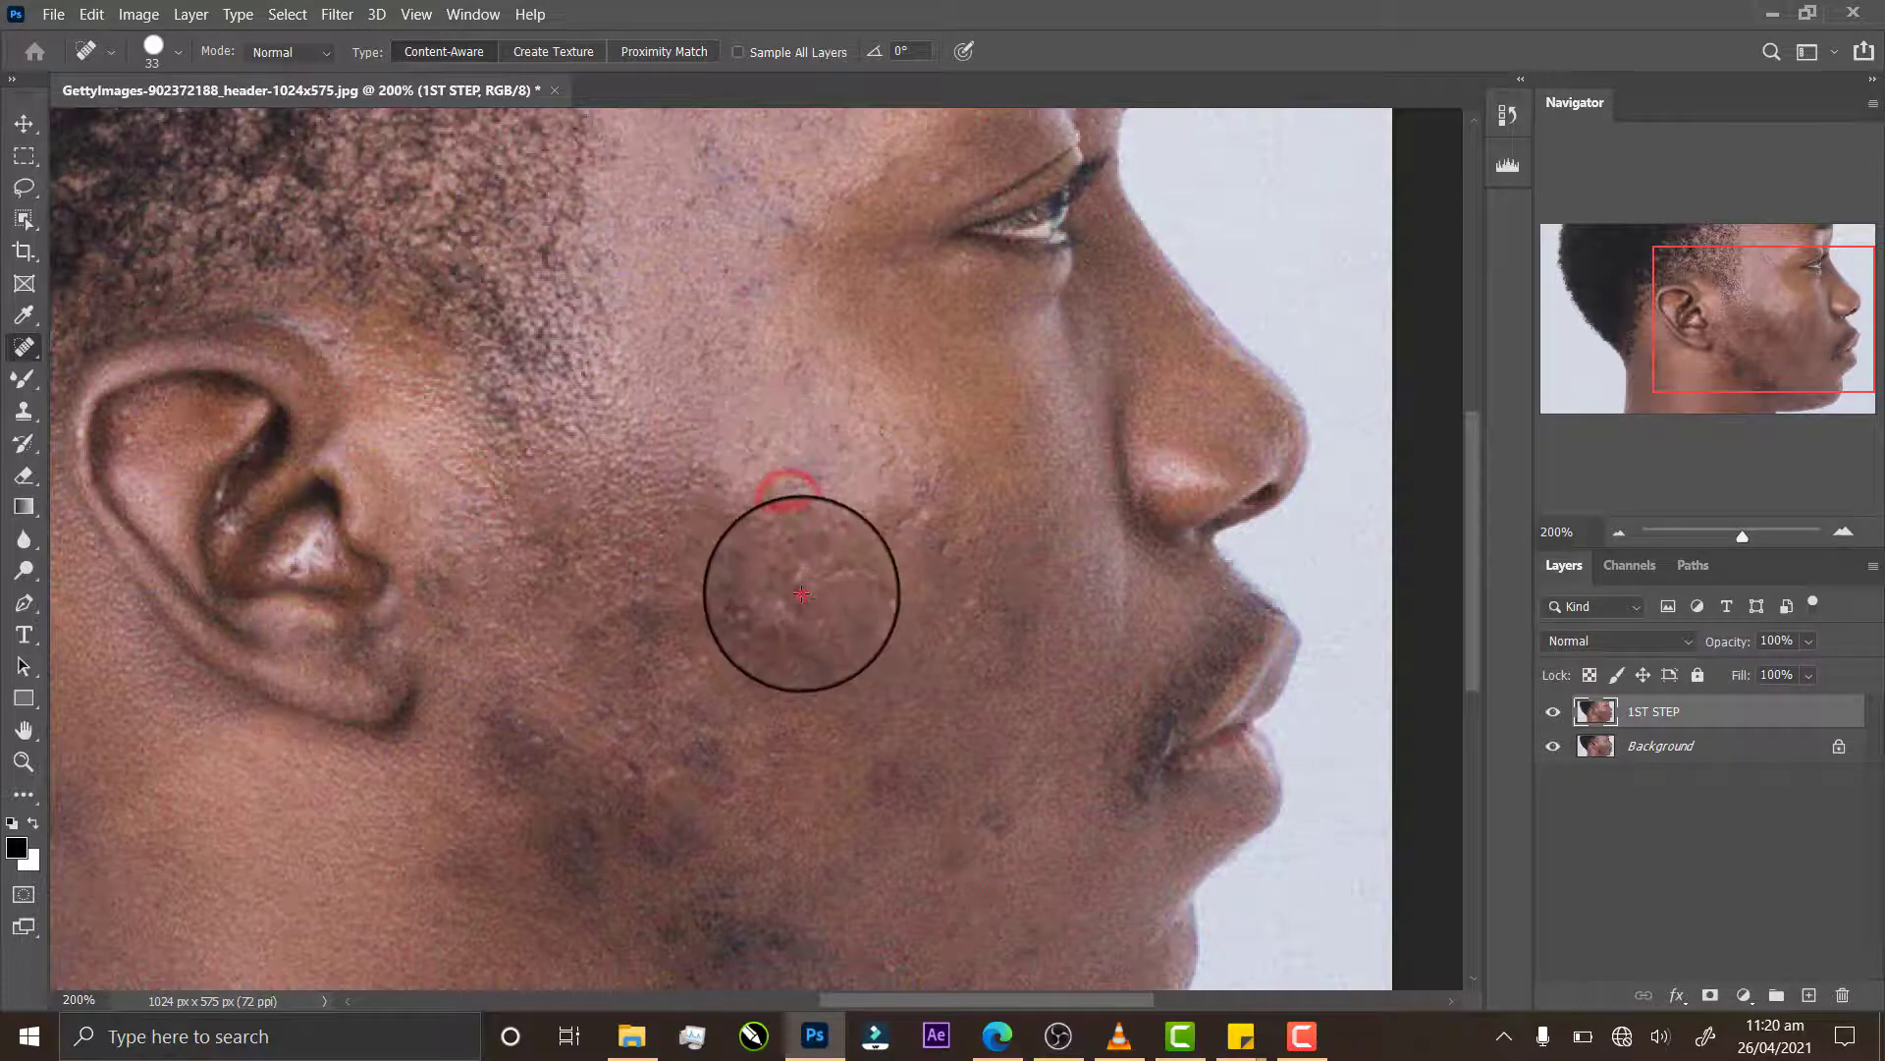
pyautogui.click(803, 595)
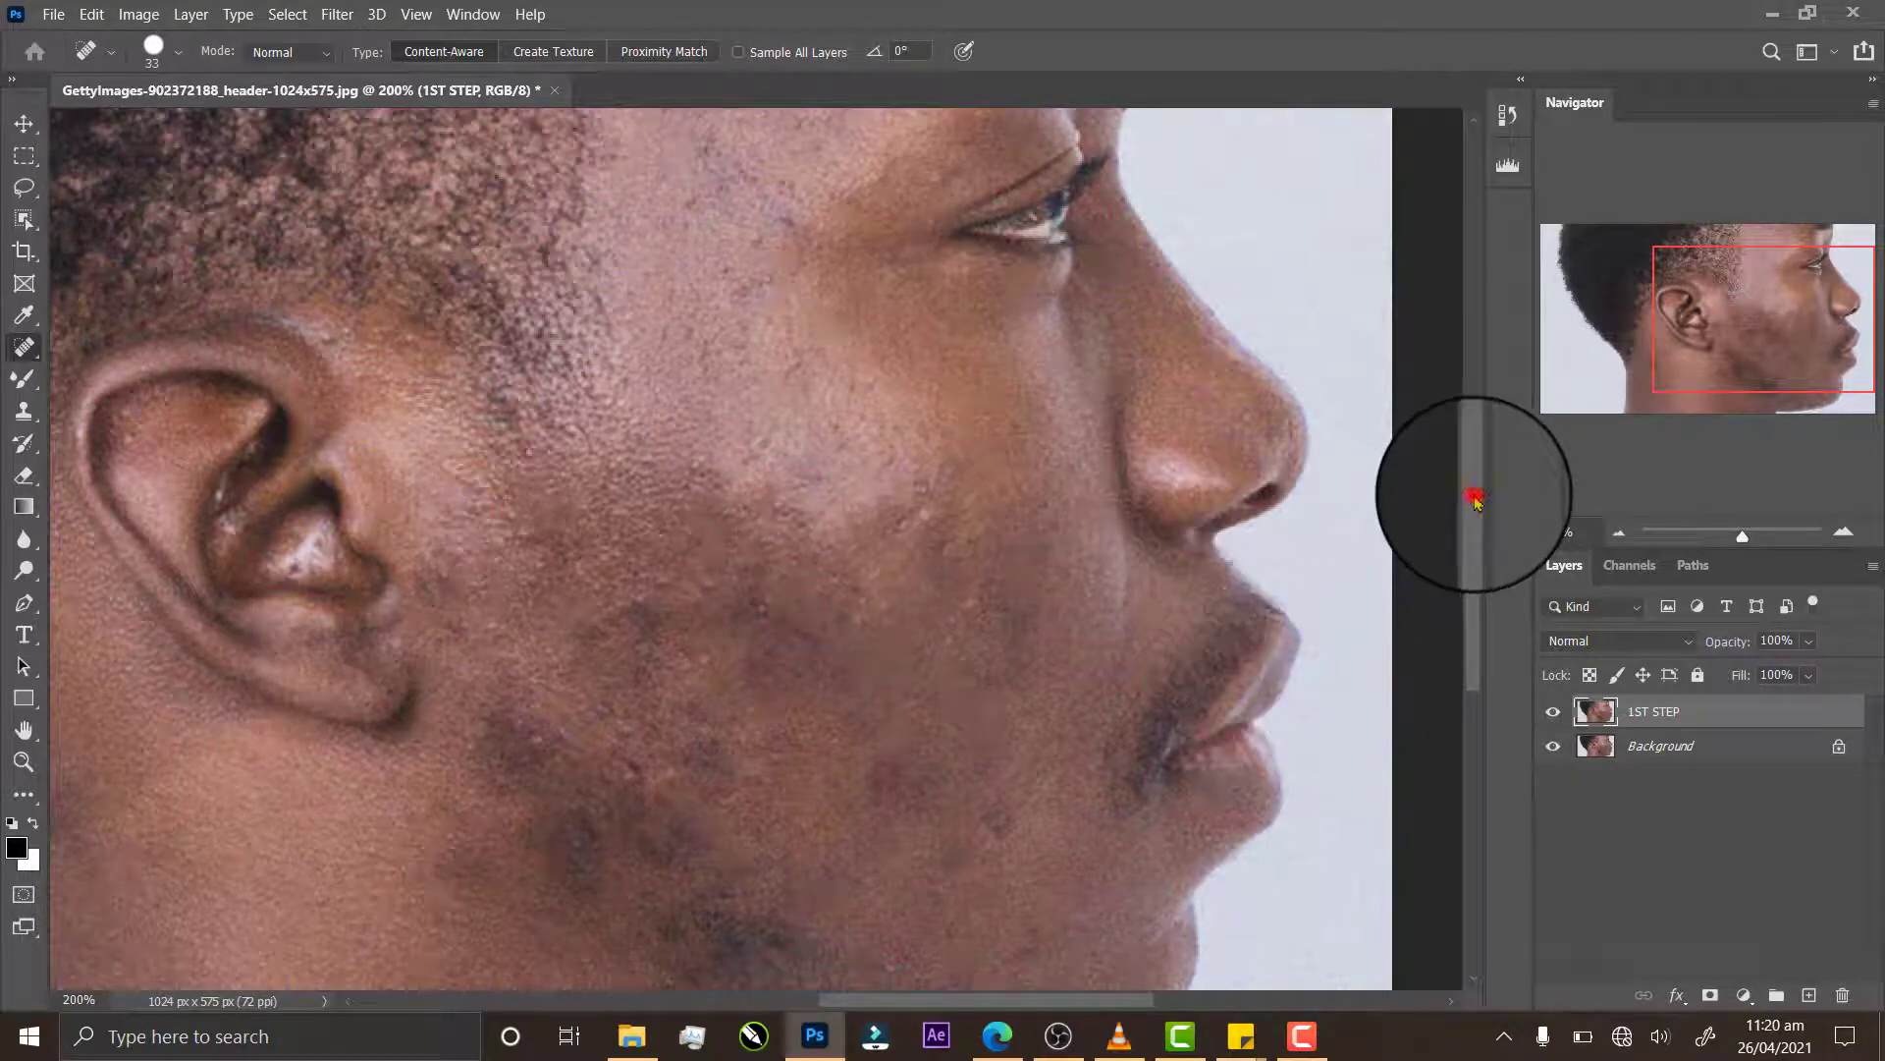
# Step: Heal the blemishes on the lower cheek and the back of the jaw below the earlobe
pyautogui.moveTo(1476, 501); pyautogui.dragTo(1489, 591)
pyautogui.click(632, 344)
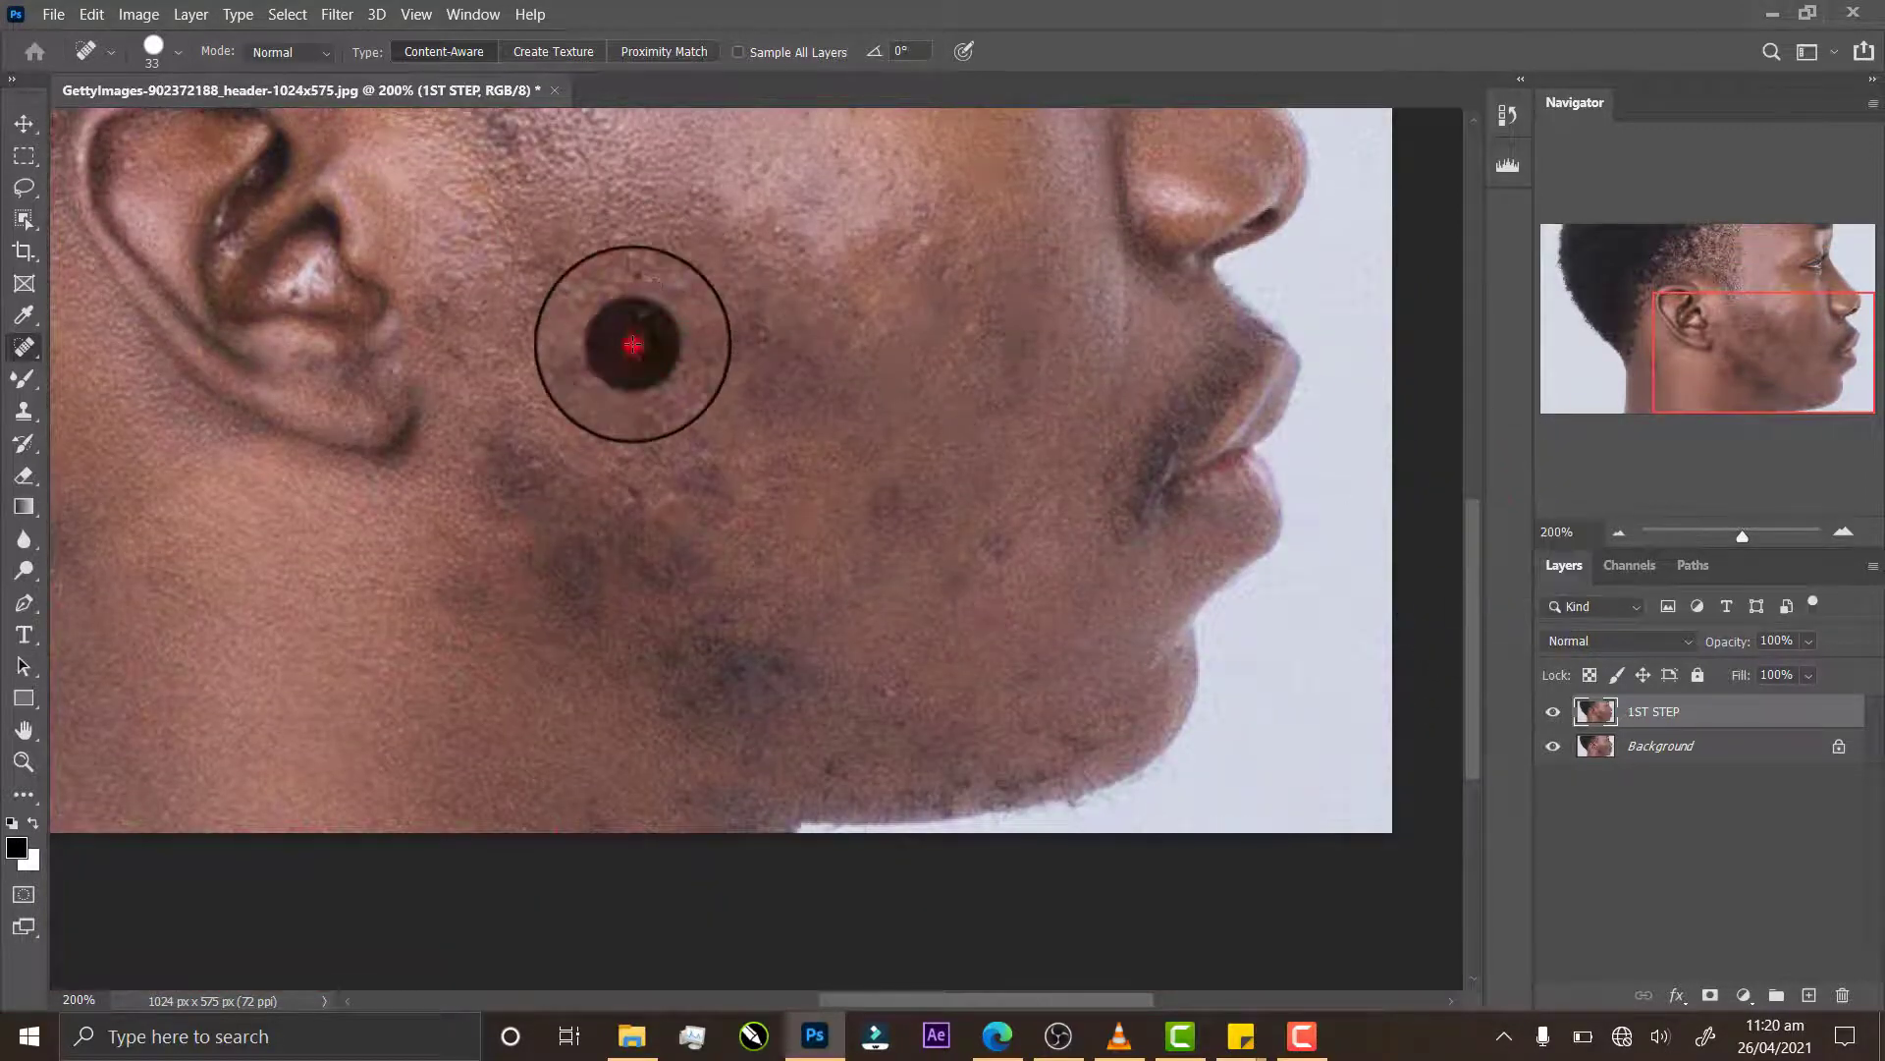
pyautogui.click(505, 466)
pyautogui.click(616, 442)
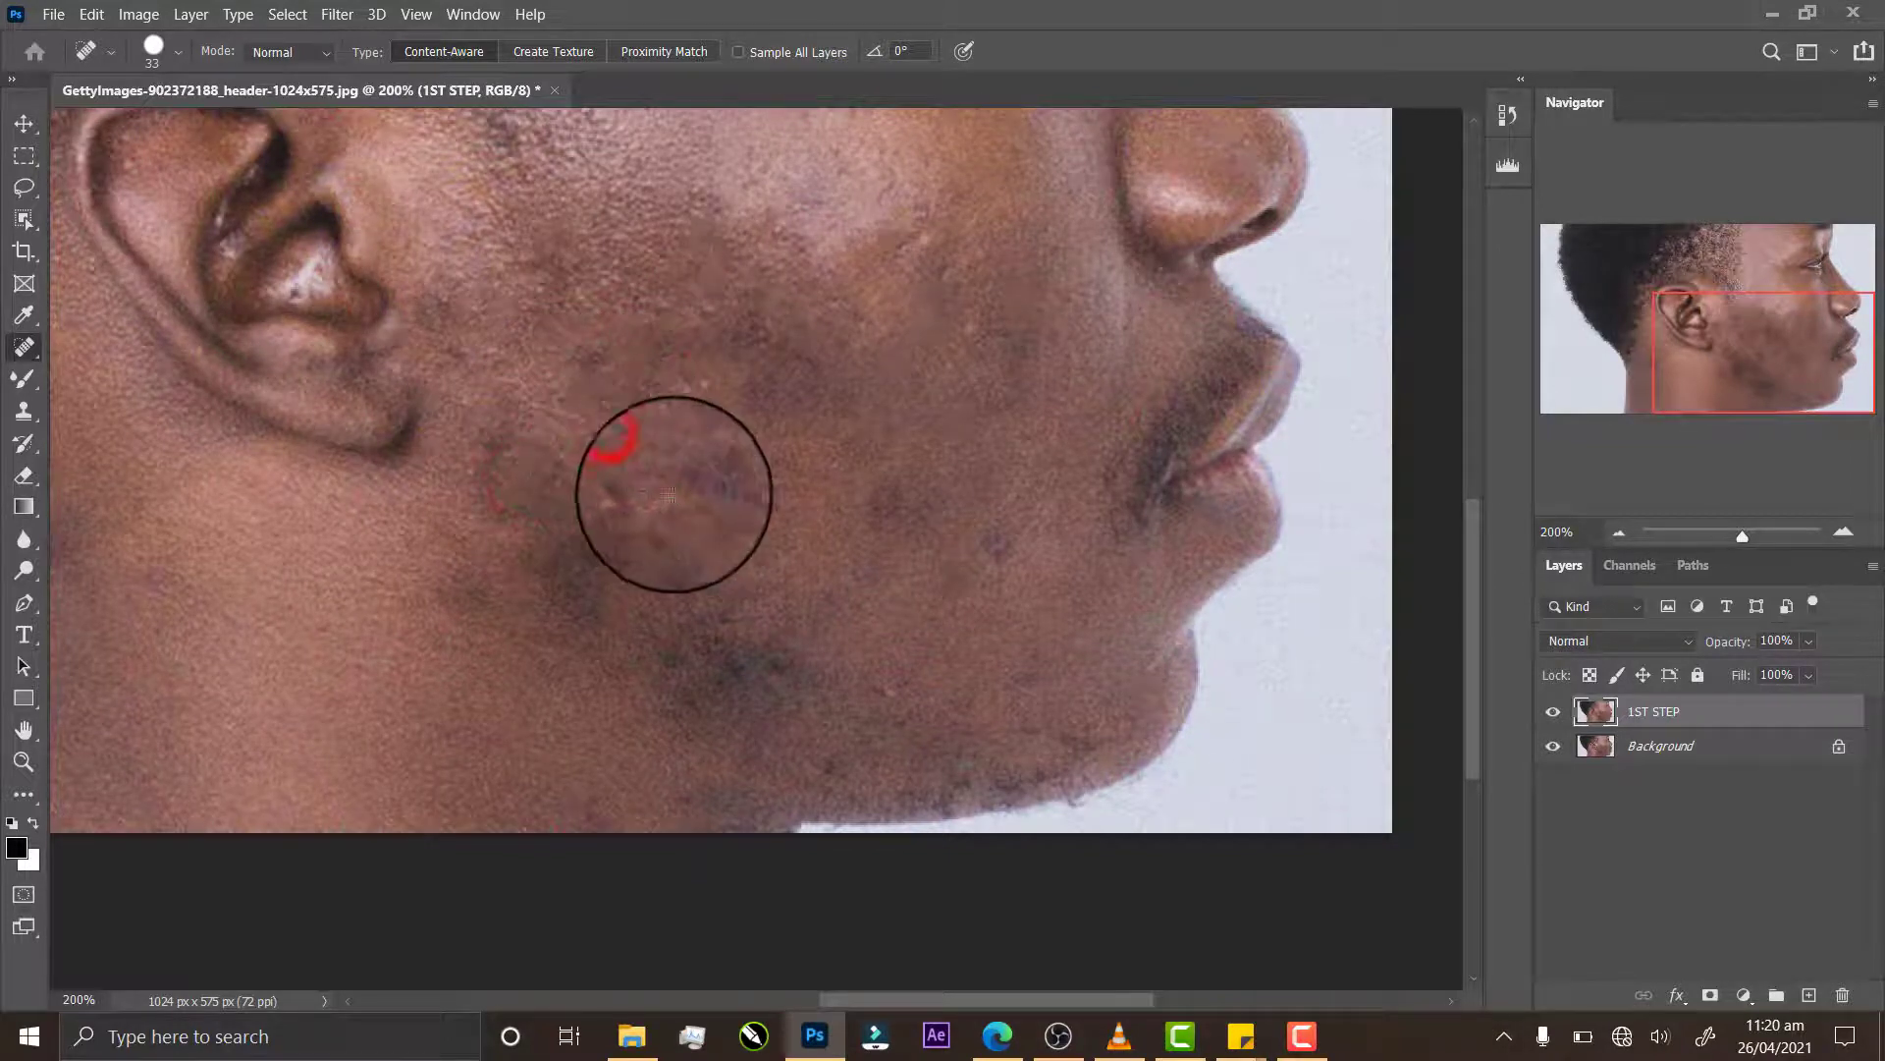
pyautogui.click(671, 494)
pyautogui.click(570, 556)
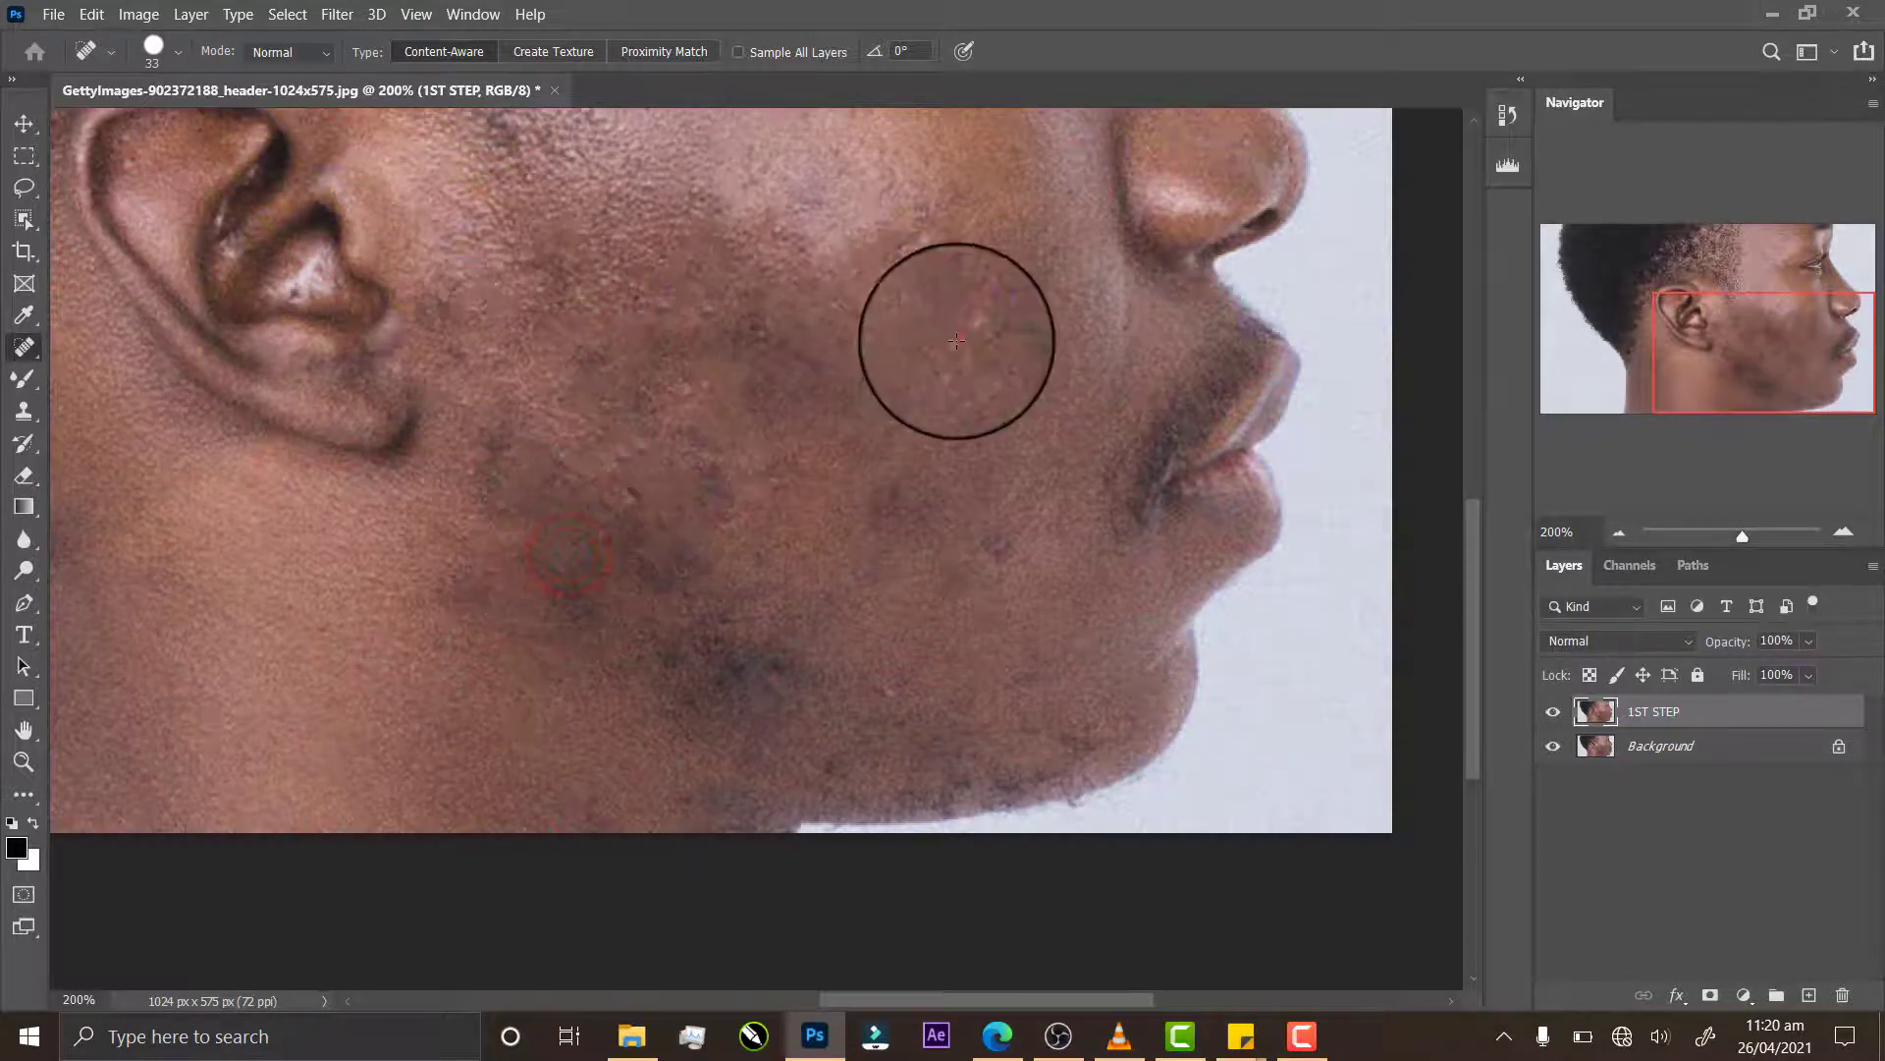
# Step: Heal the spots on the lower cheek beside the mouth, on the chin and on the dark patch along the jaw
pyautogui.click(957, 341)
pyautogui.click(889, 496)
pyautogui.click(1005, 539)
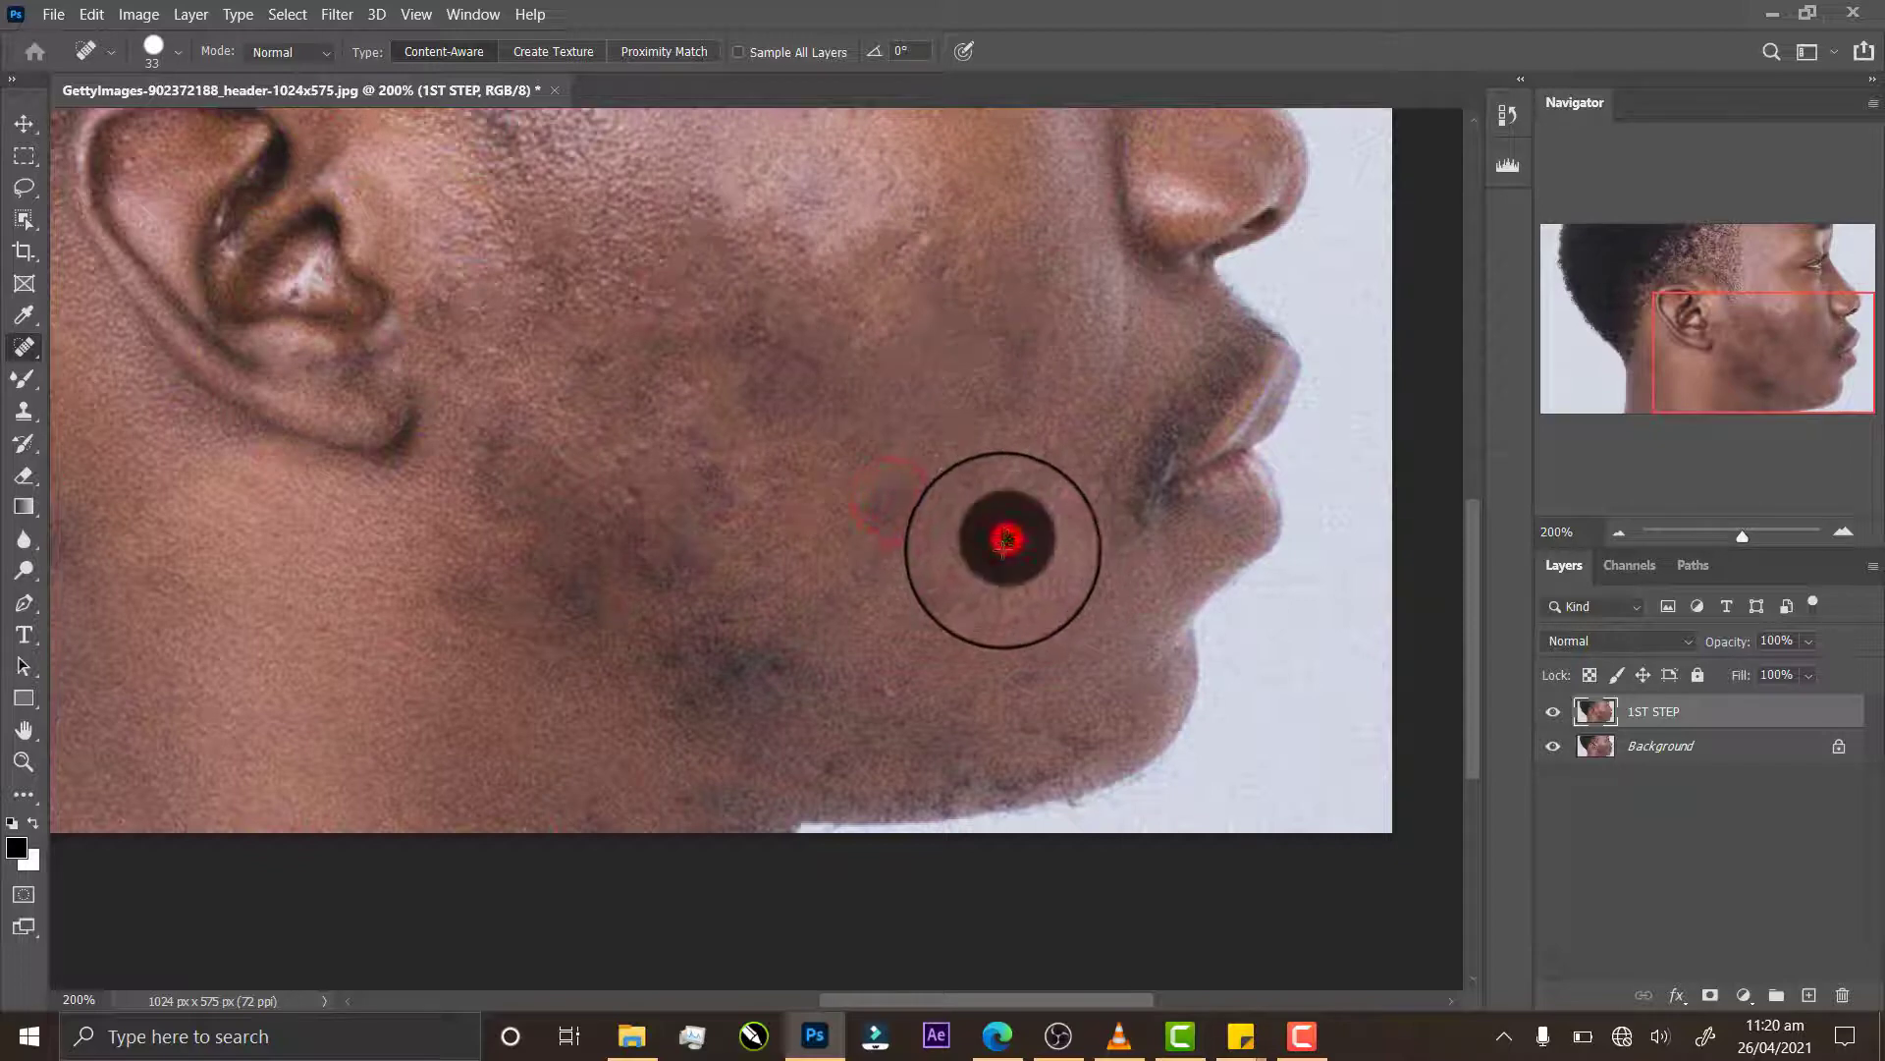
pyautogui.click(959, 589)
pyautogui.click(1031, 736)
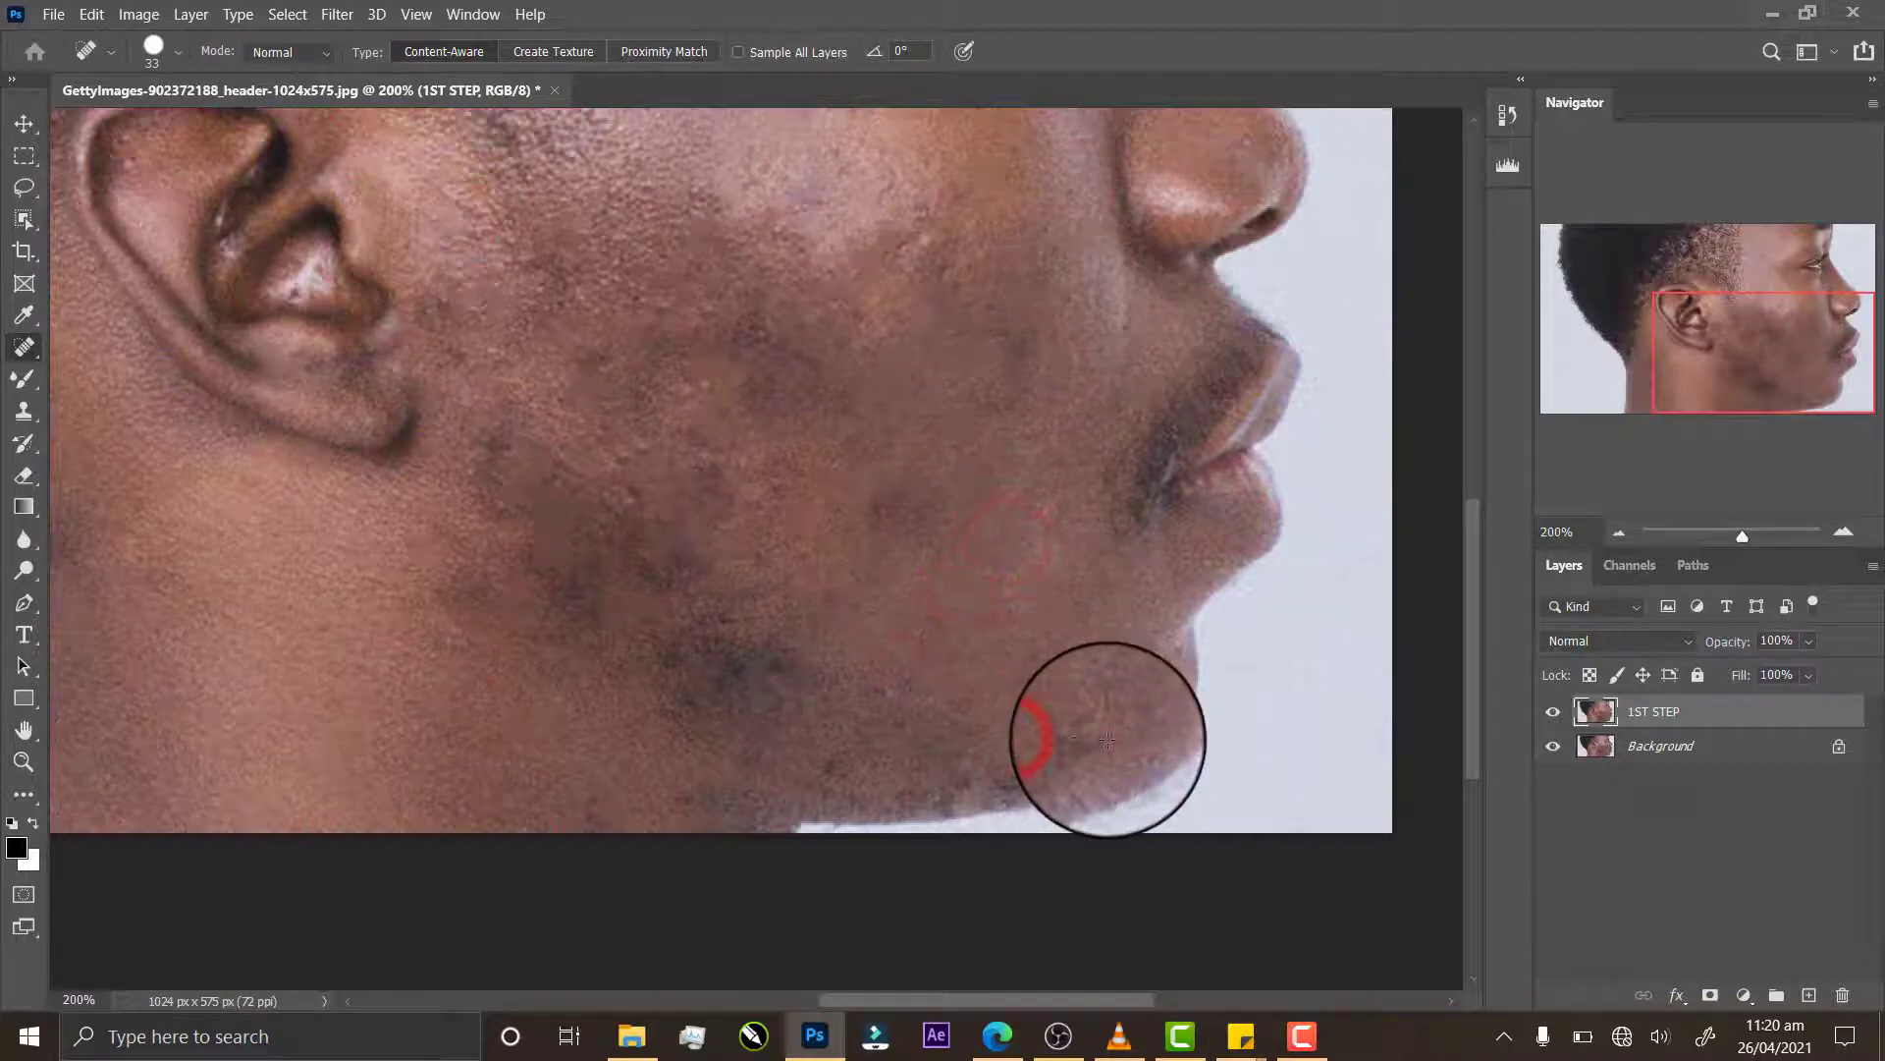
pyautogui.click(1107, 745)
pyautogui.click(1075, 736)
pyautogui.click(776, 670)
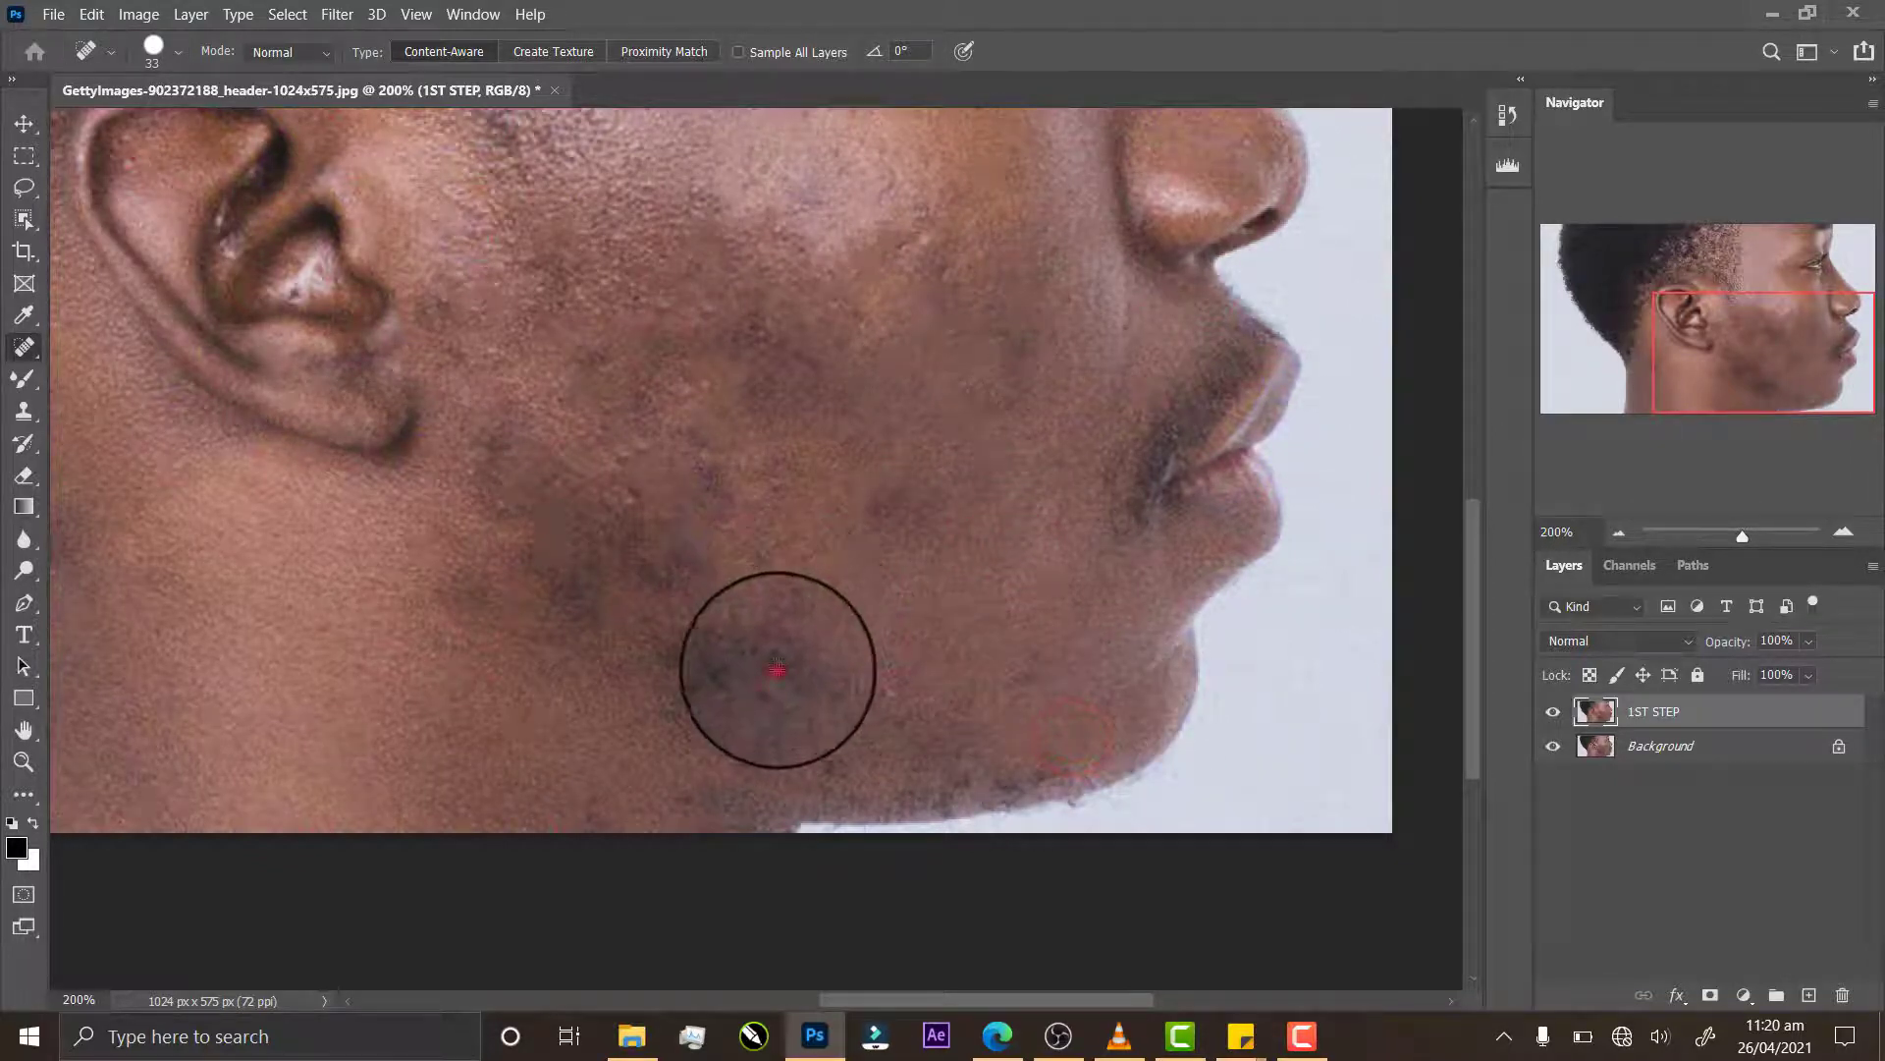
# Step: Heal the dark marks on the jaw and the bumps across the rear cheek in front of the earlobe
pyautogui.click(754, 732)
pyautogui.click(695, 552)
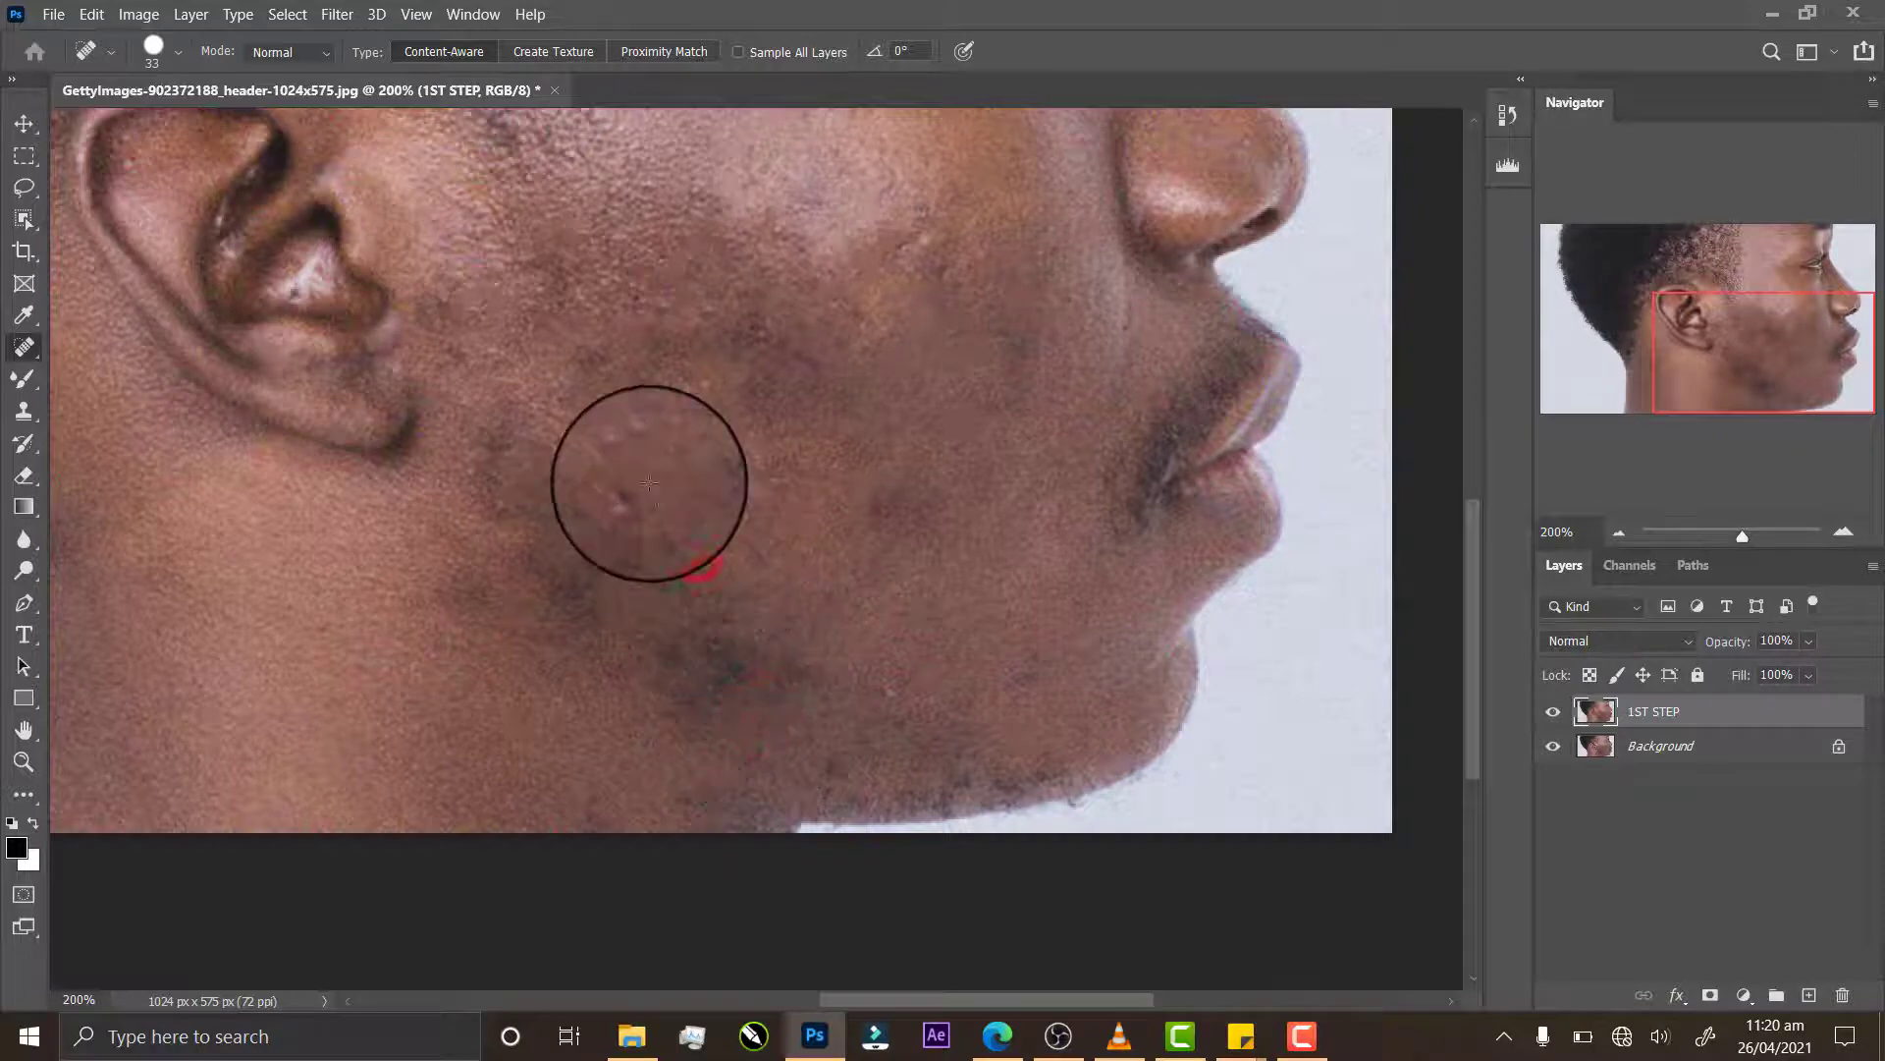
pyautogui.click(645, 476)
pyautogui.click(631, 437)
pyautogui.click(565, 373)
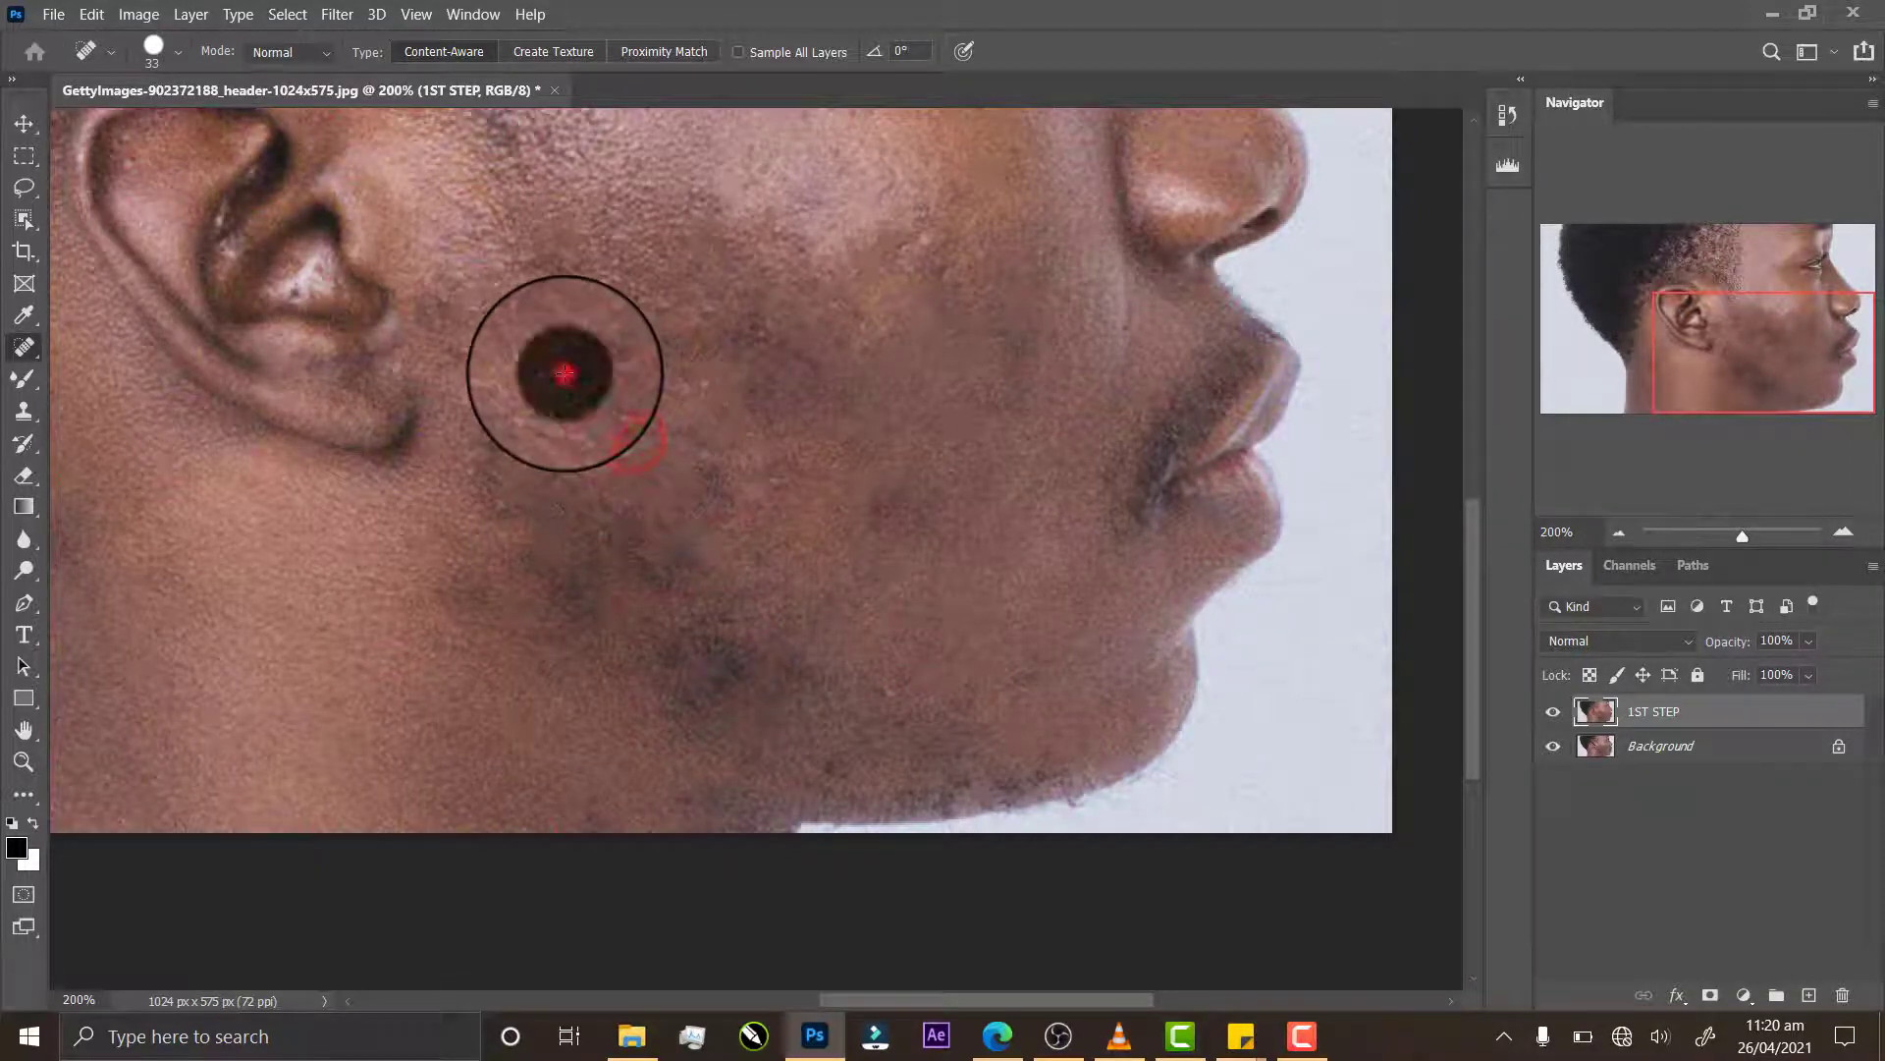
pyautogui.click(652, 308)
pyautogui.click(693, 290)
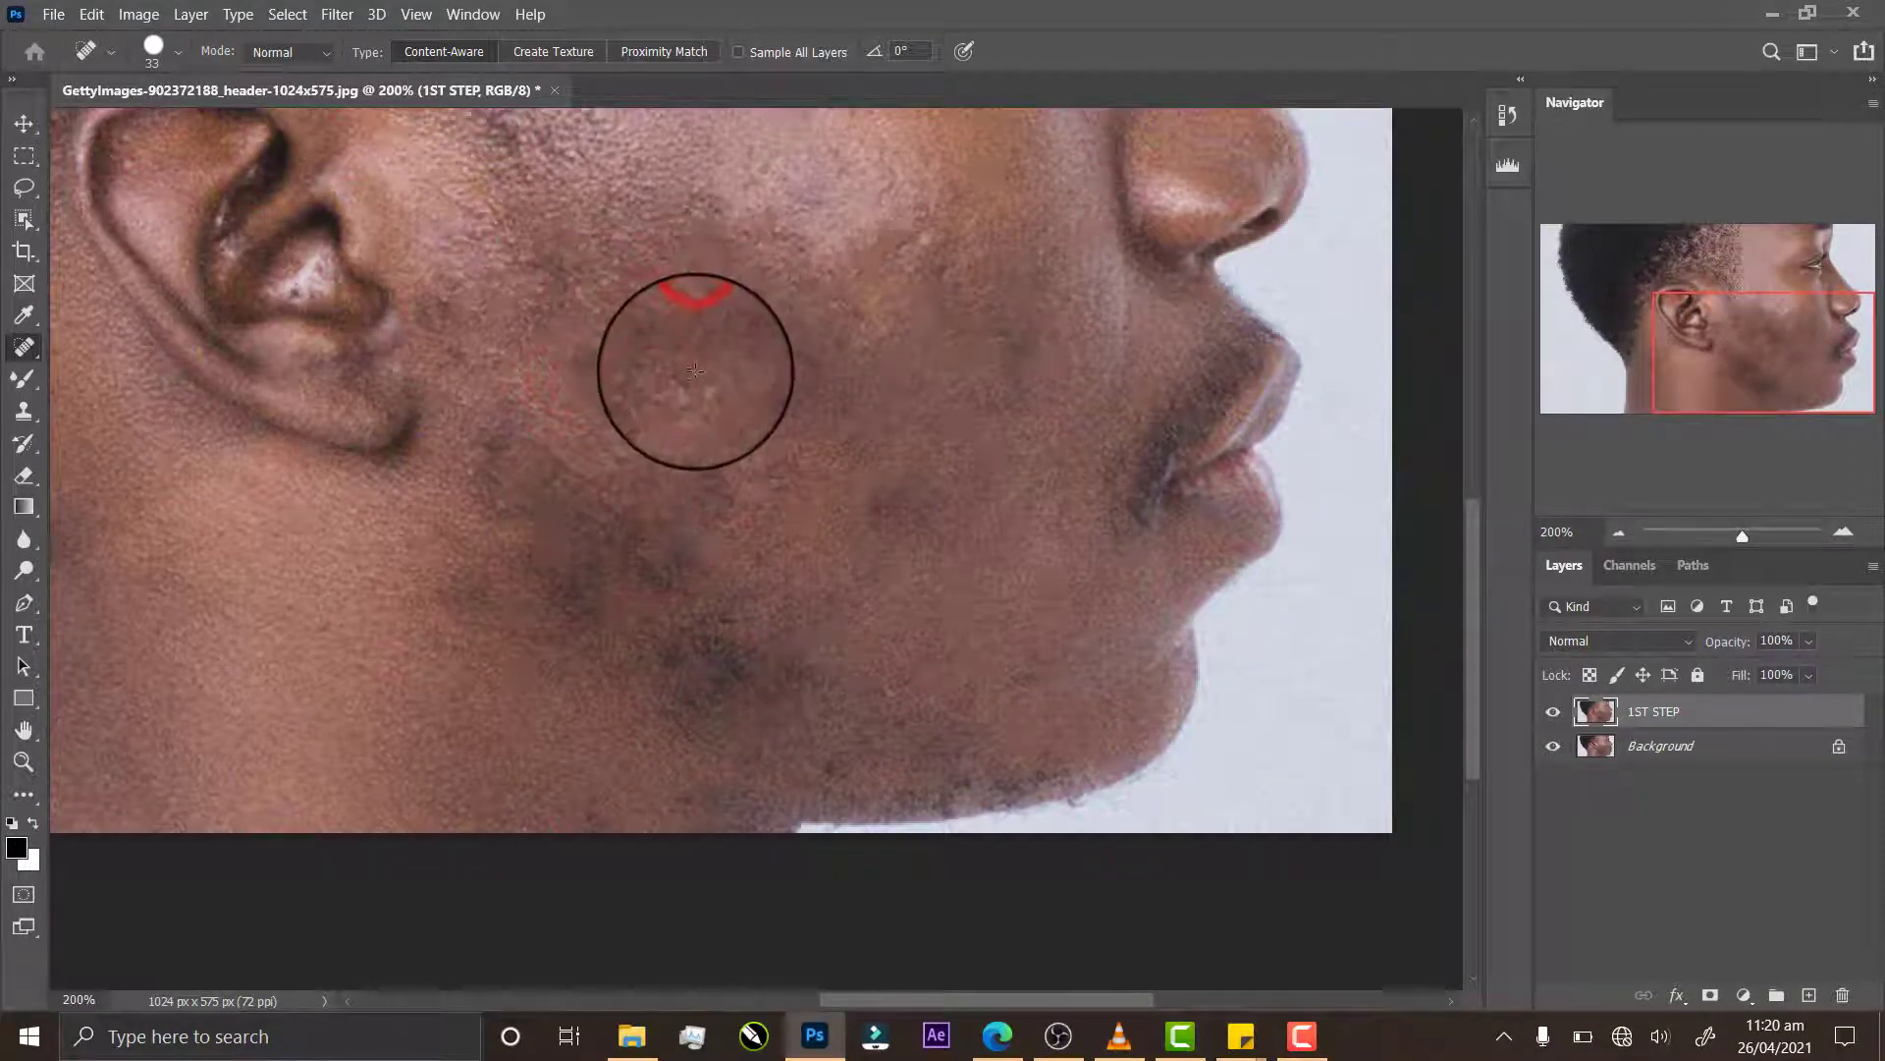
# Step: Heal the remaining bumps in the middle of the cheek and the dark patches on the jaw below the earlobe
pyautogui.click(687, 383)
pyautogui.click(707, 464)
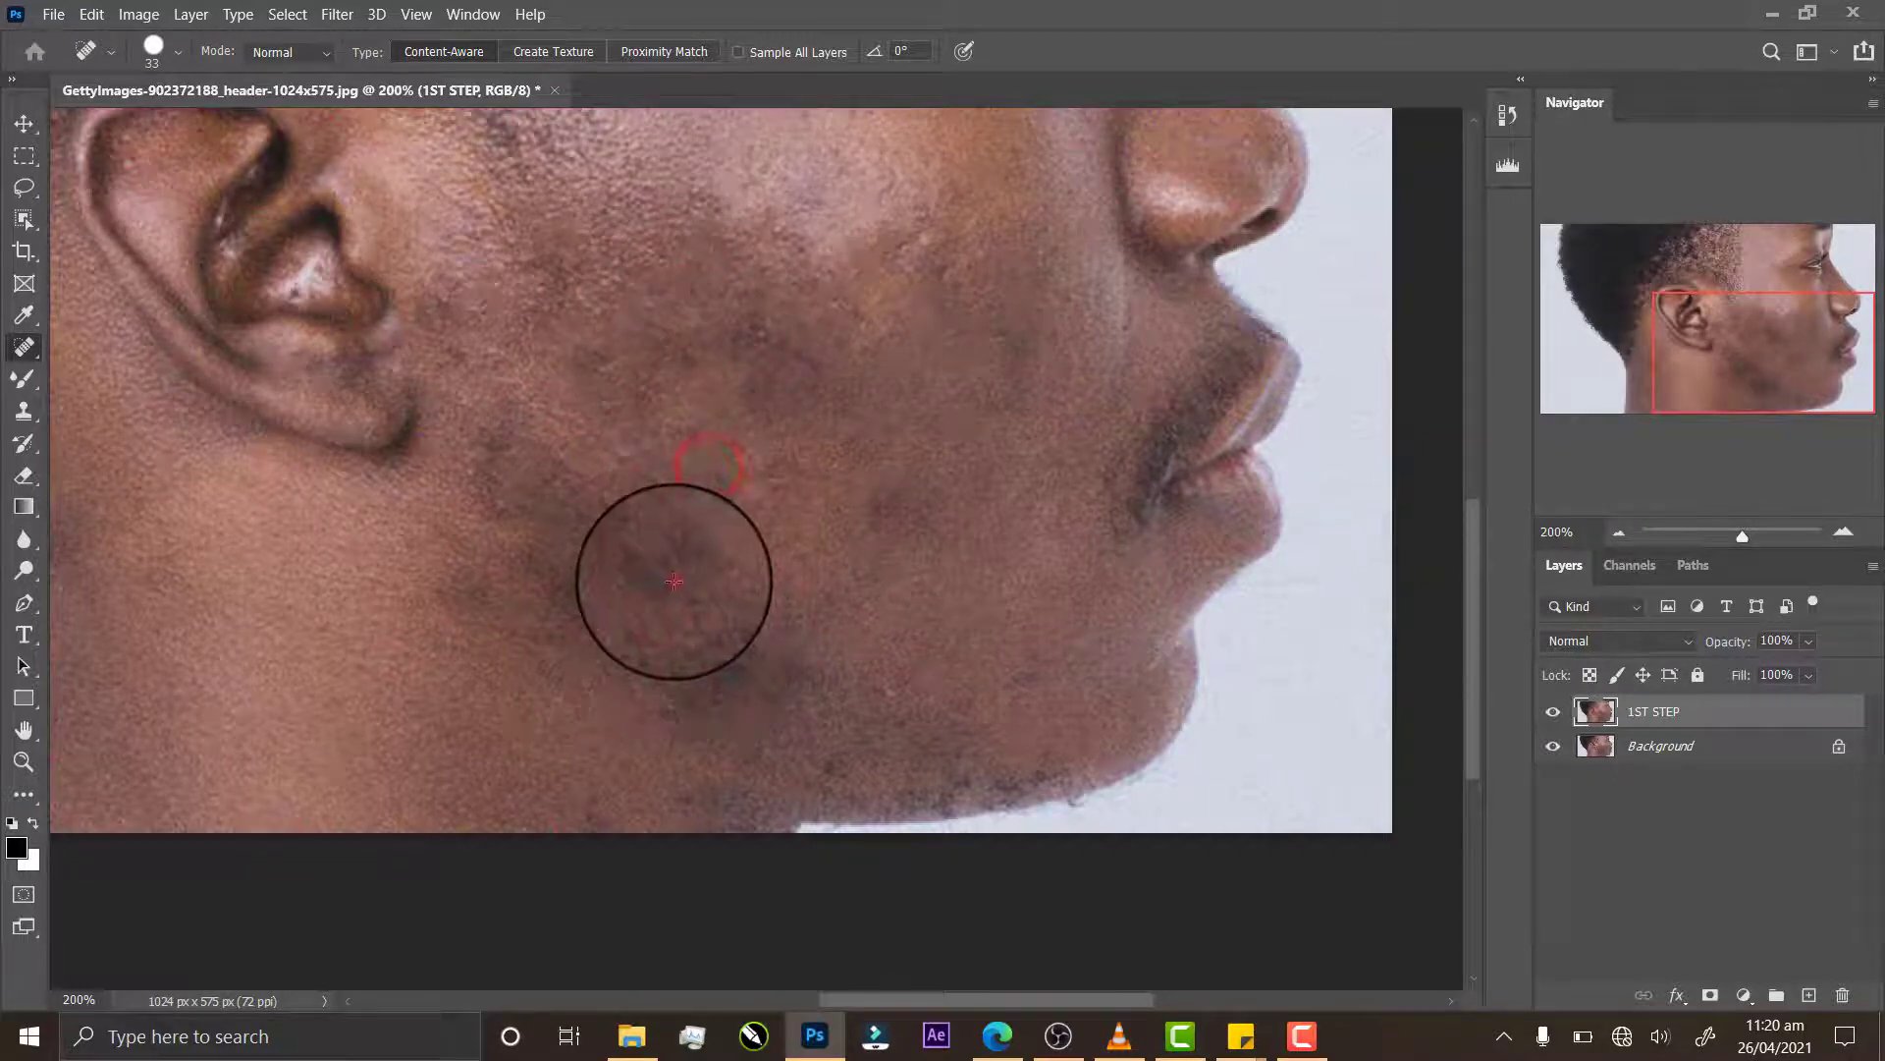
pyautogui.click(674, 587)
pyautogui.click(663, 530)
pyautogui.click(460, 583)
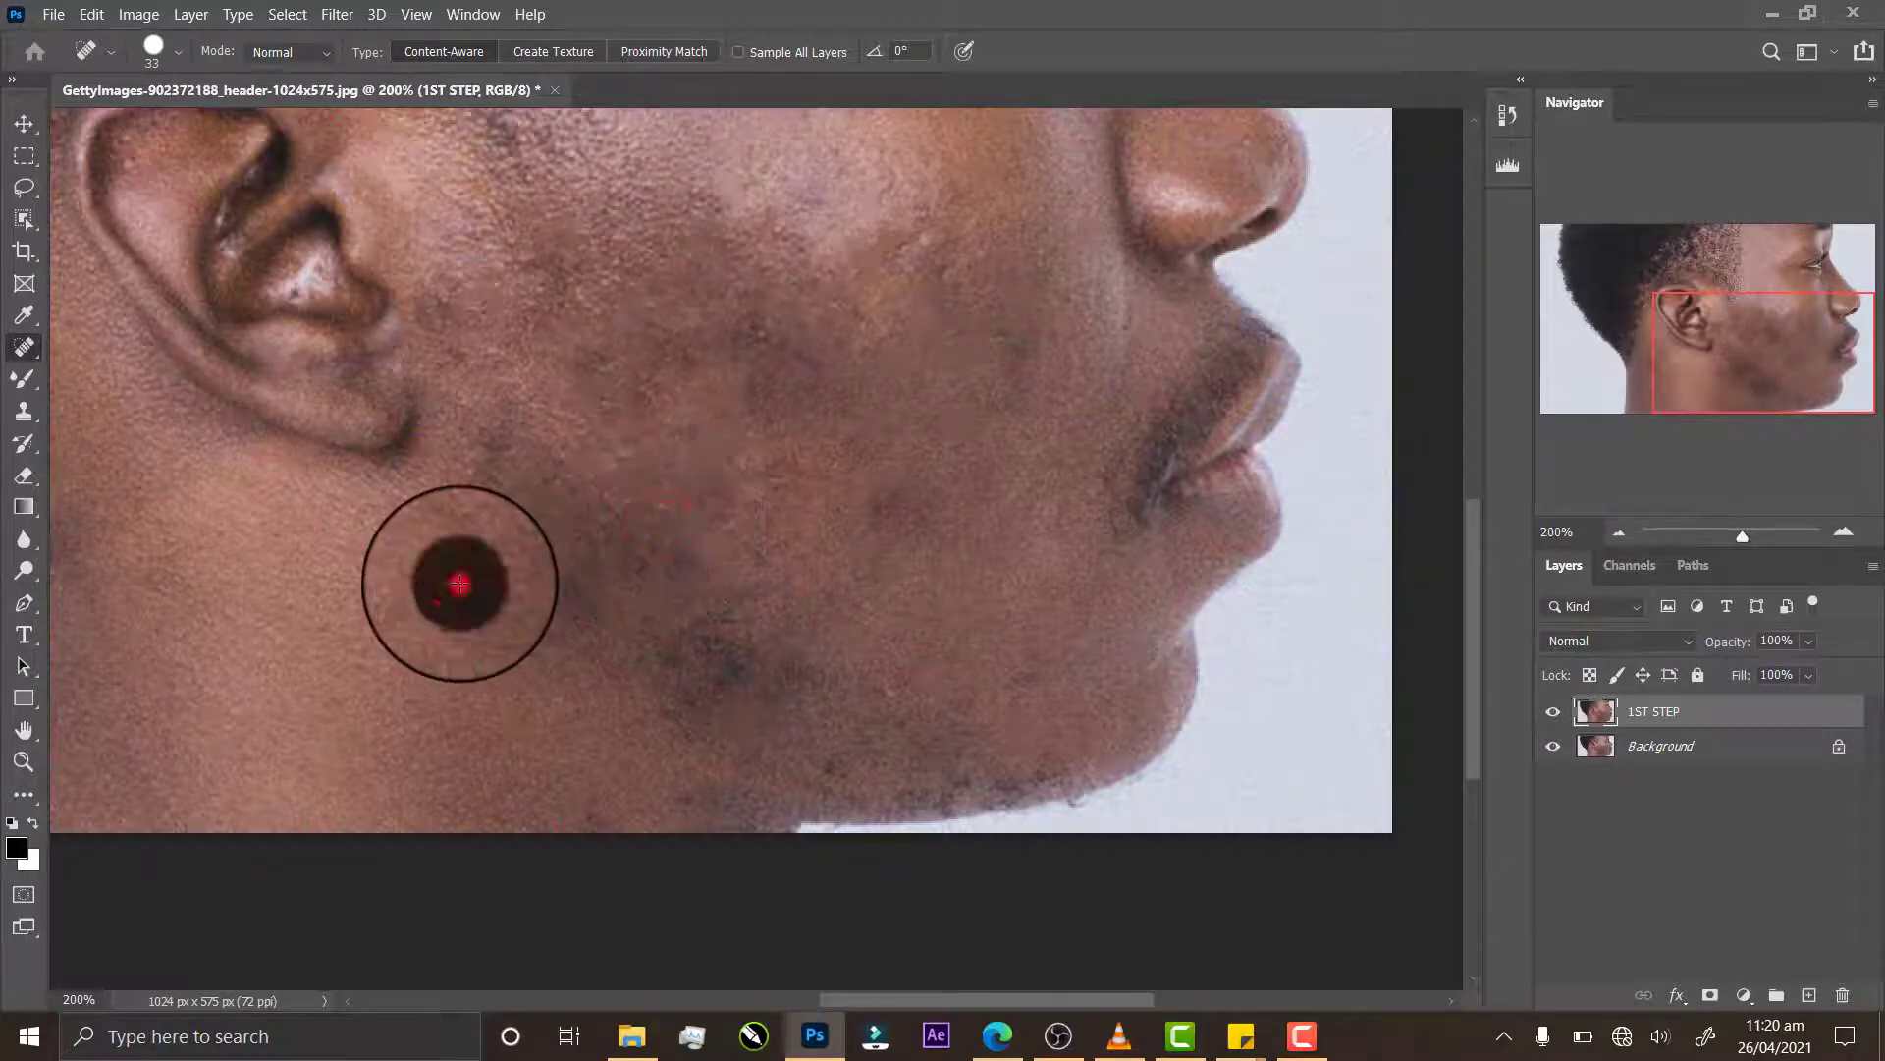
pyautogui.click(503, 503)
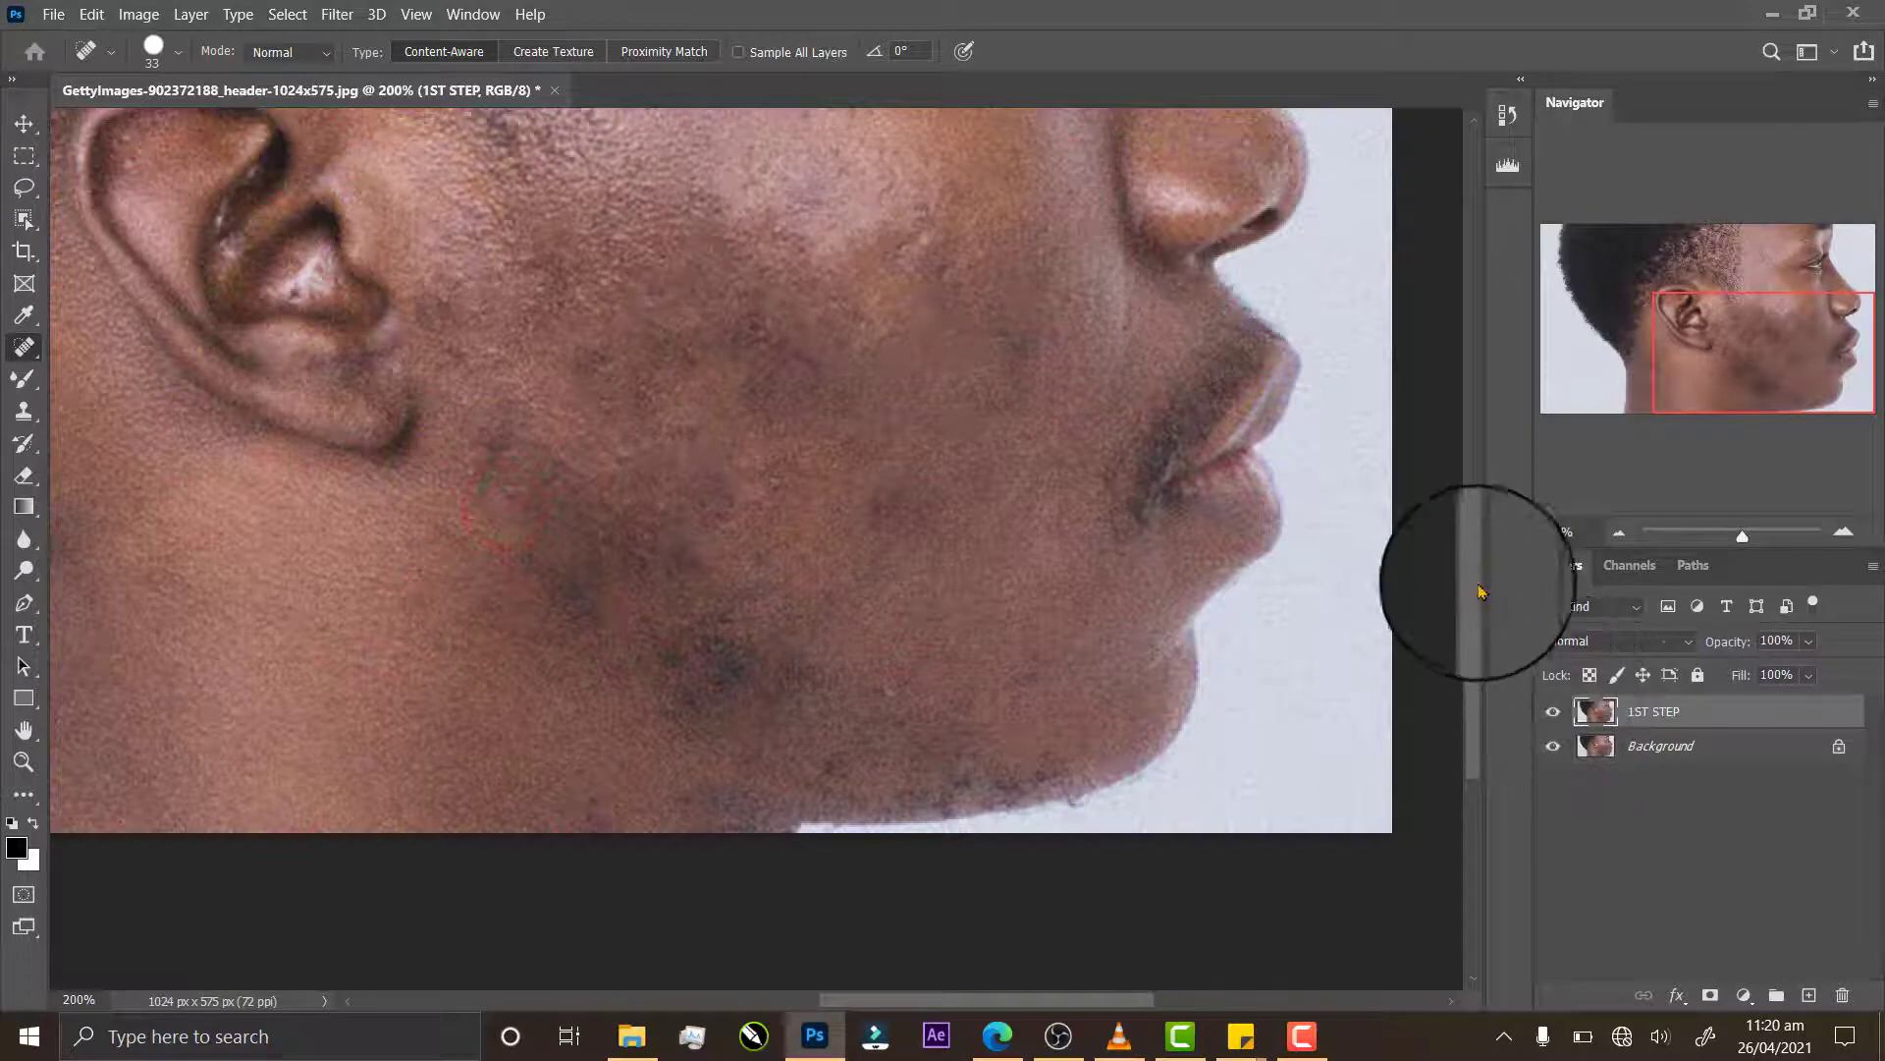
# Step: Compare the healed skin with the original by toggling the visibility of the 1ST STEP layer
pyautogui.moveTo(1469, 572); pyautogui.dragTo(1483, 532)
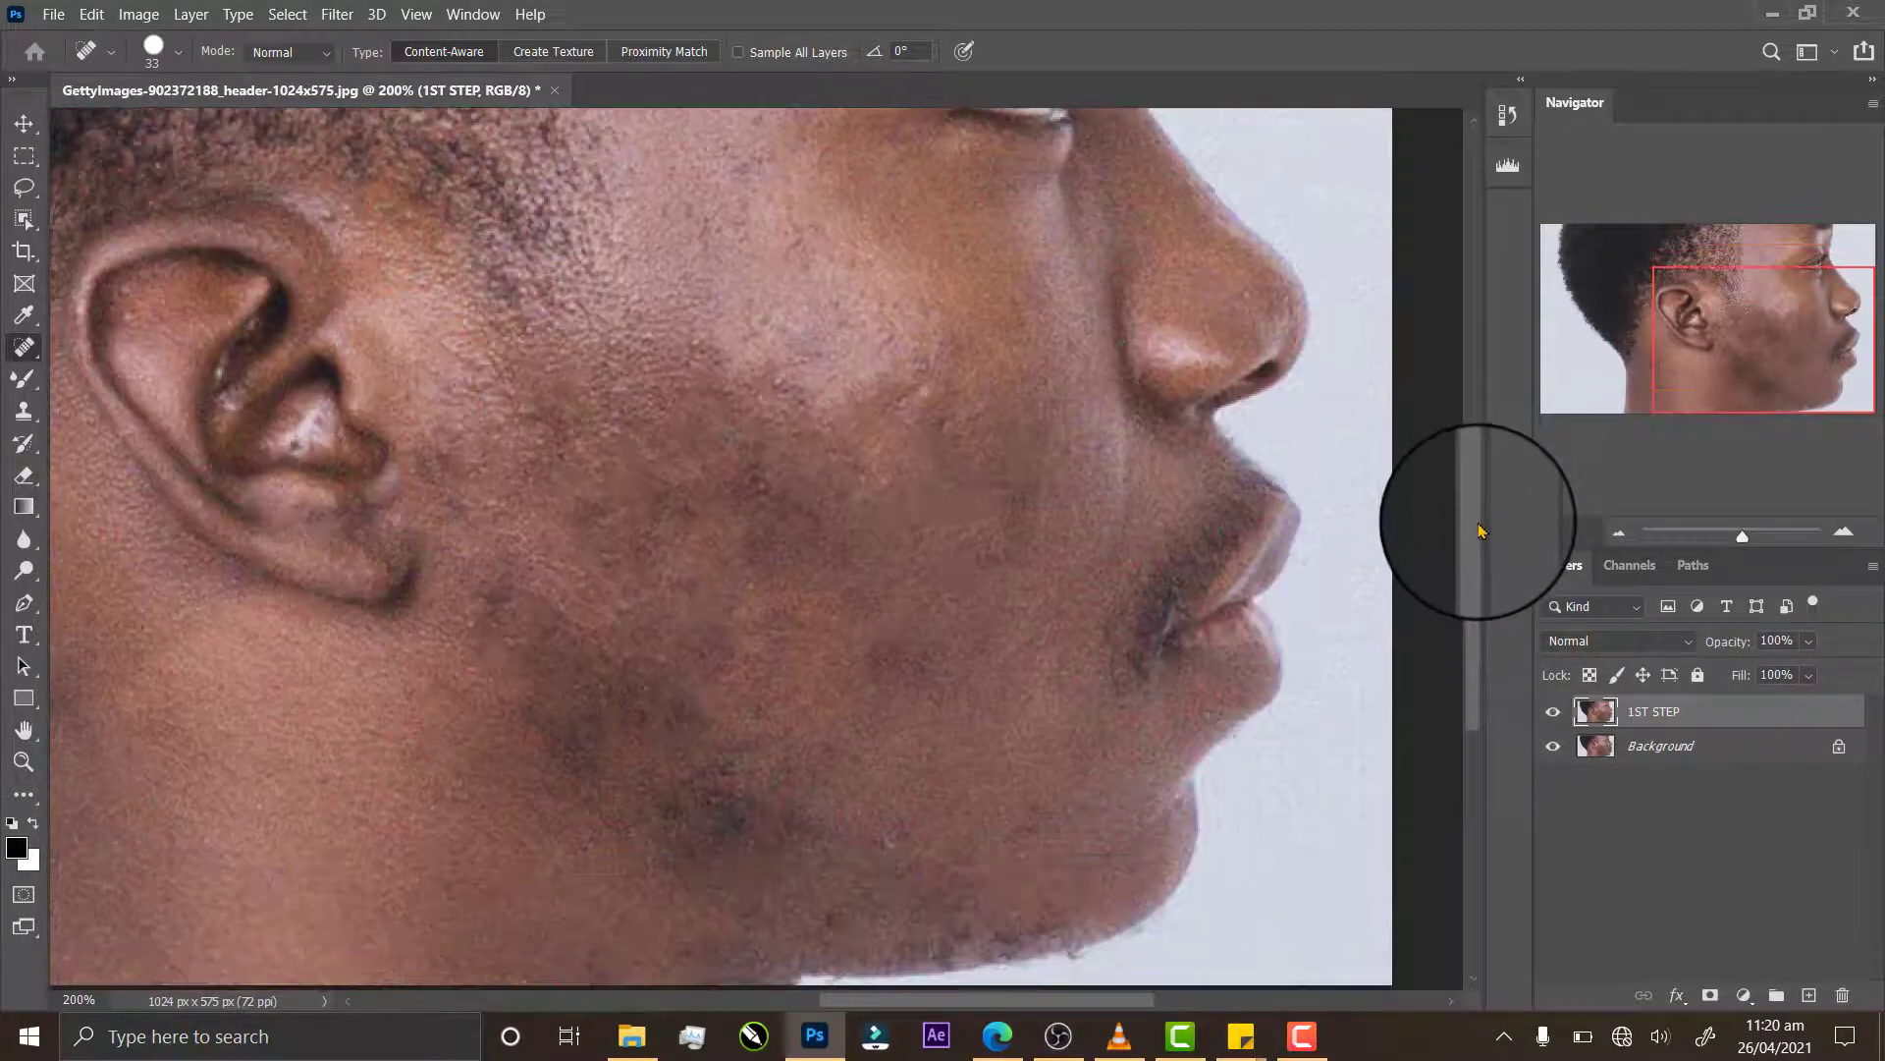
pyautogui.click(1553, 712)
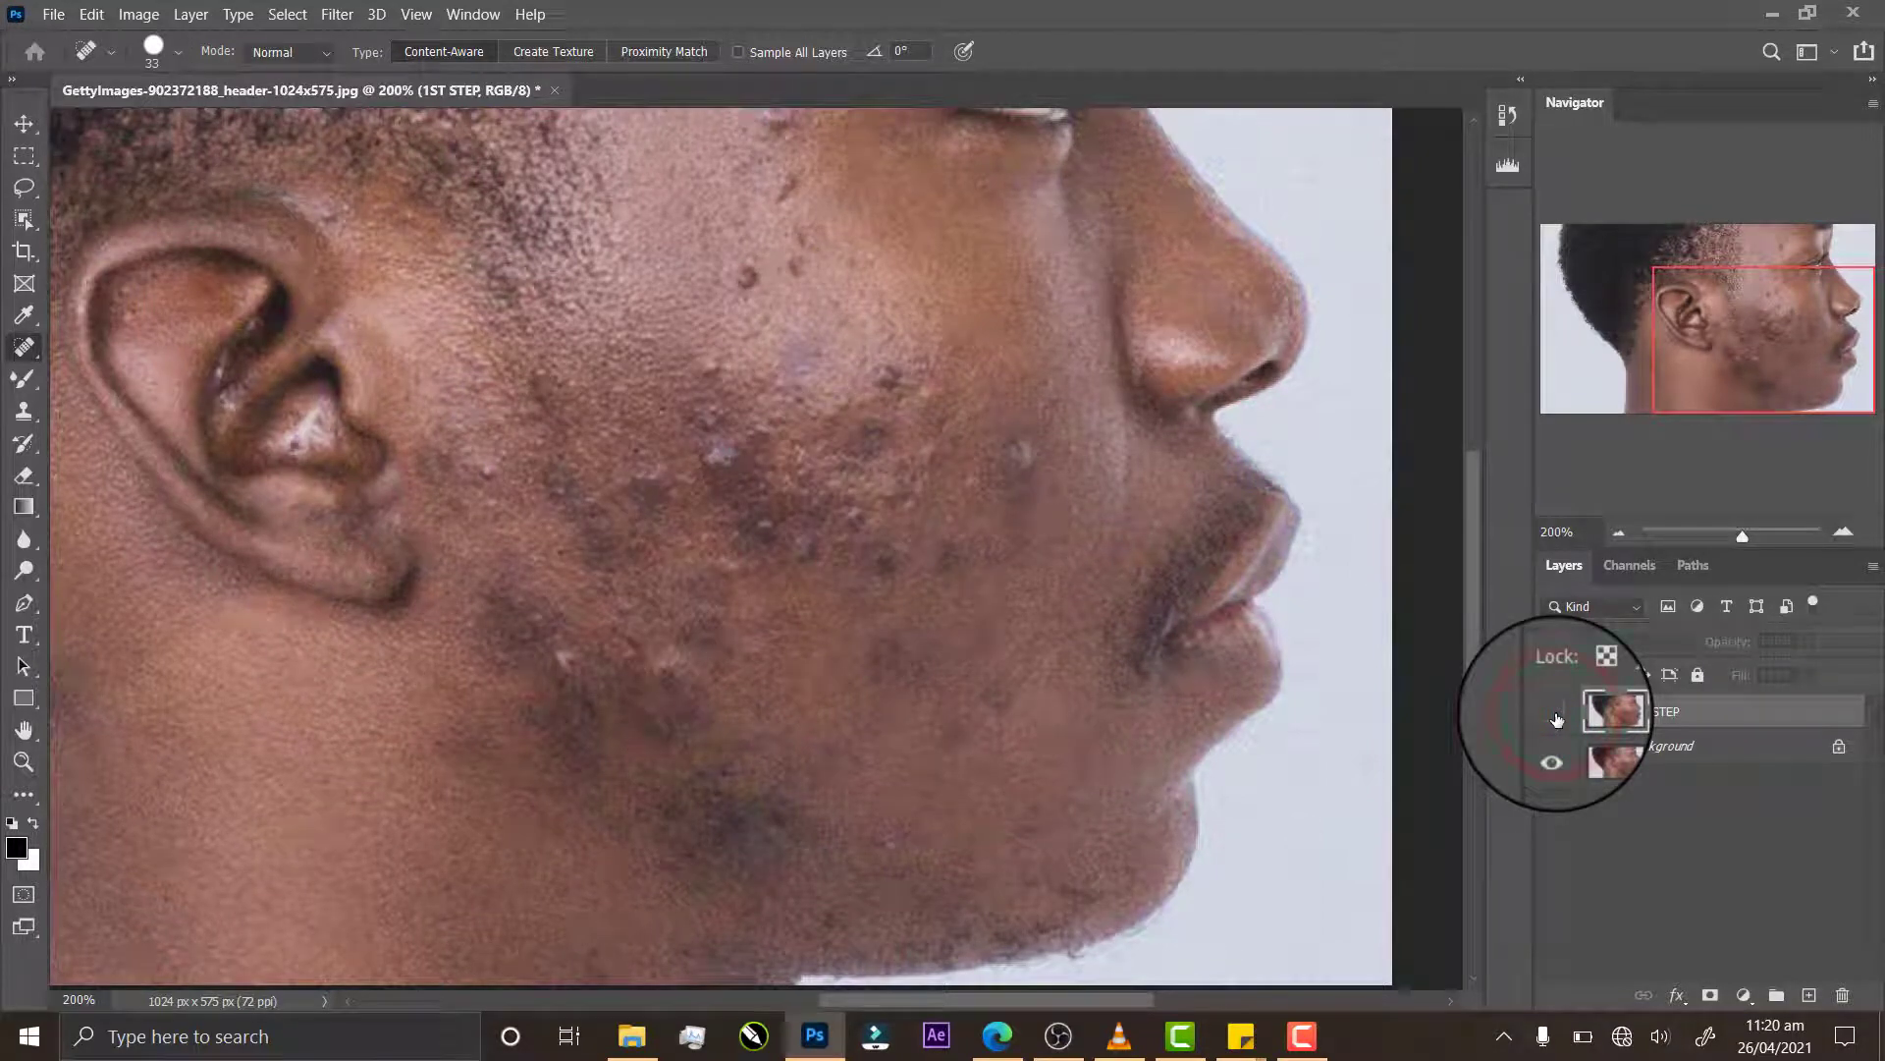
pyautogui.click(1553, 714)
pyautogui.click(1554, 714)
pyautogui.click(1554, 714)
pyautogui.click(1553, 714)
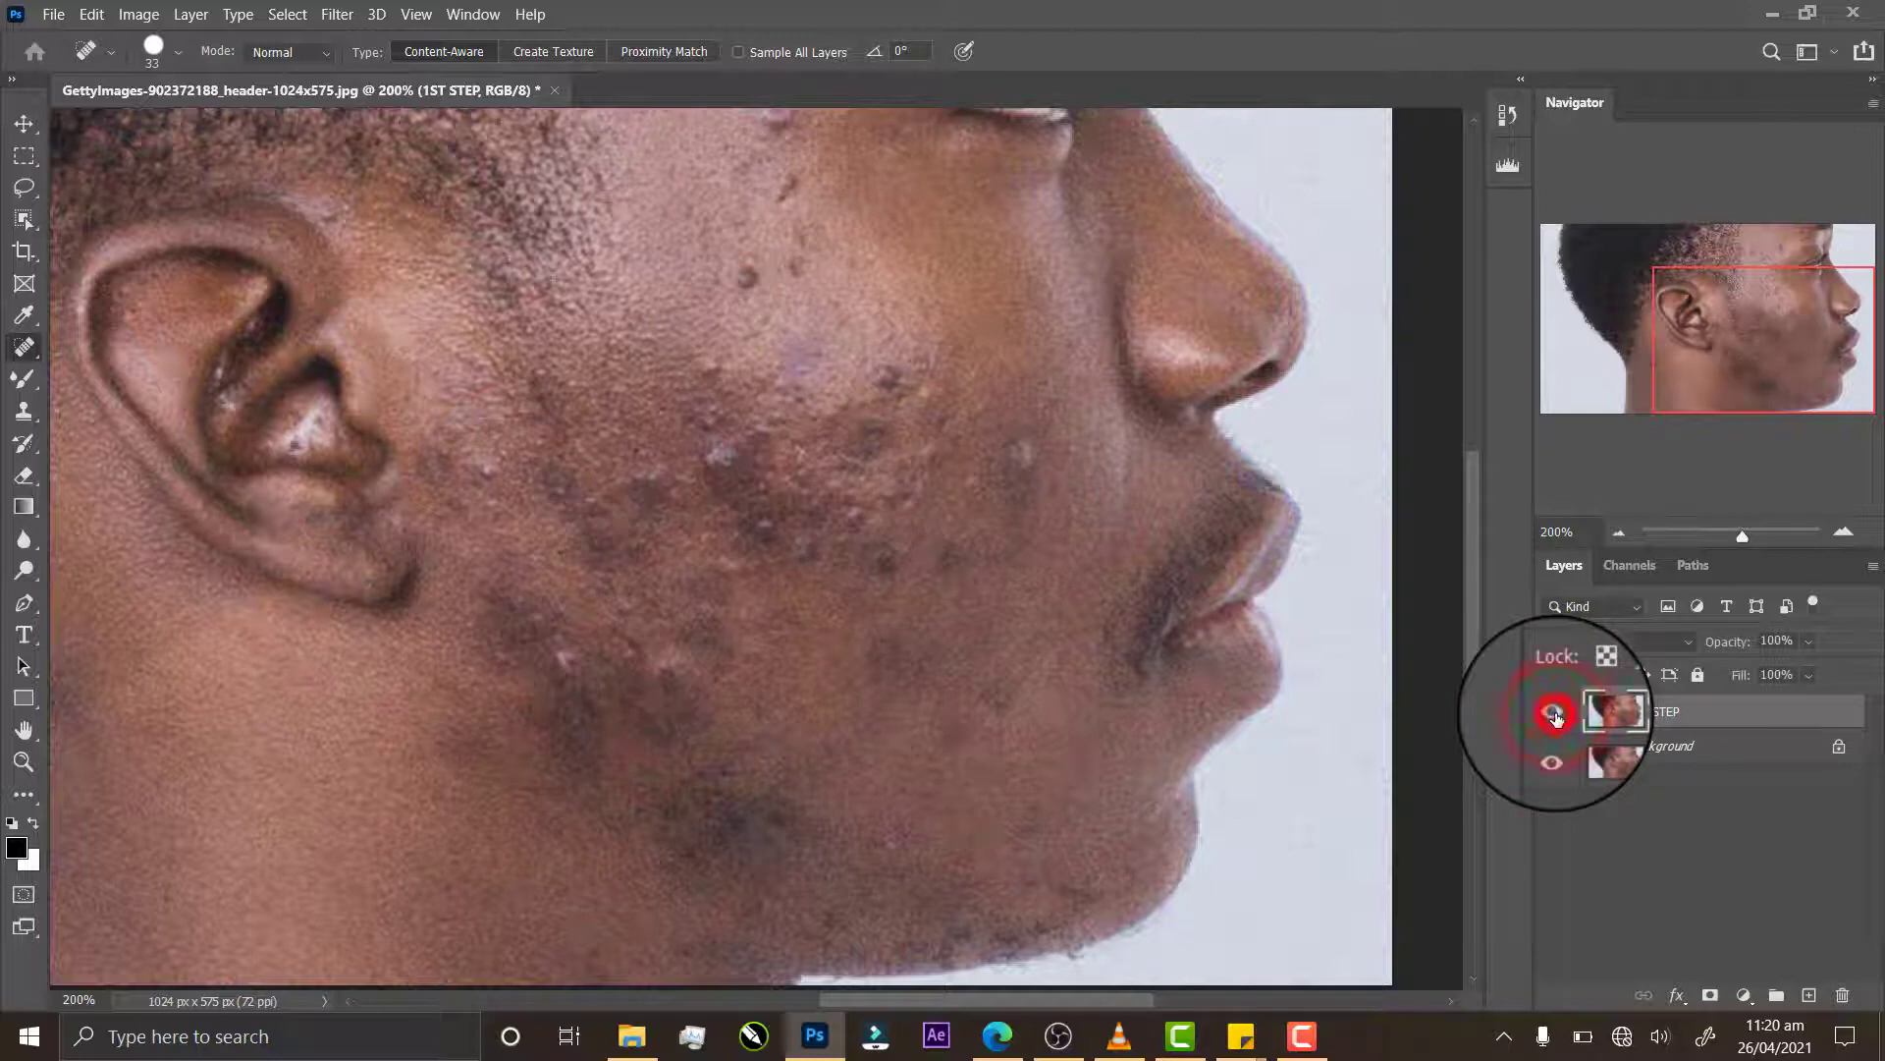
pyautogui.click(1553, 714)
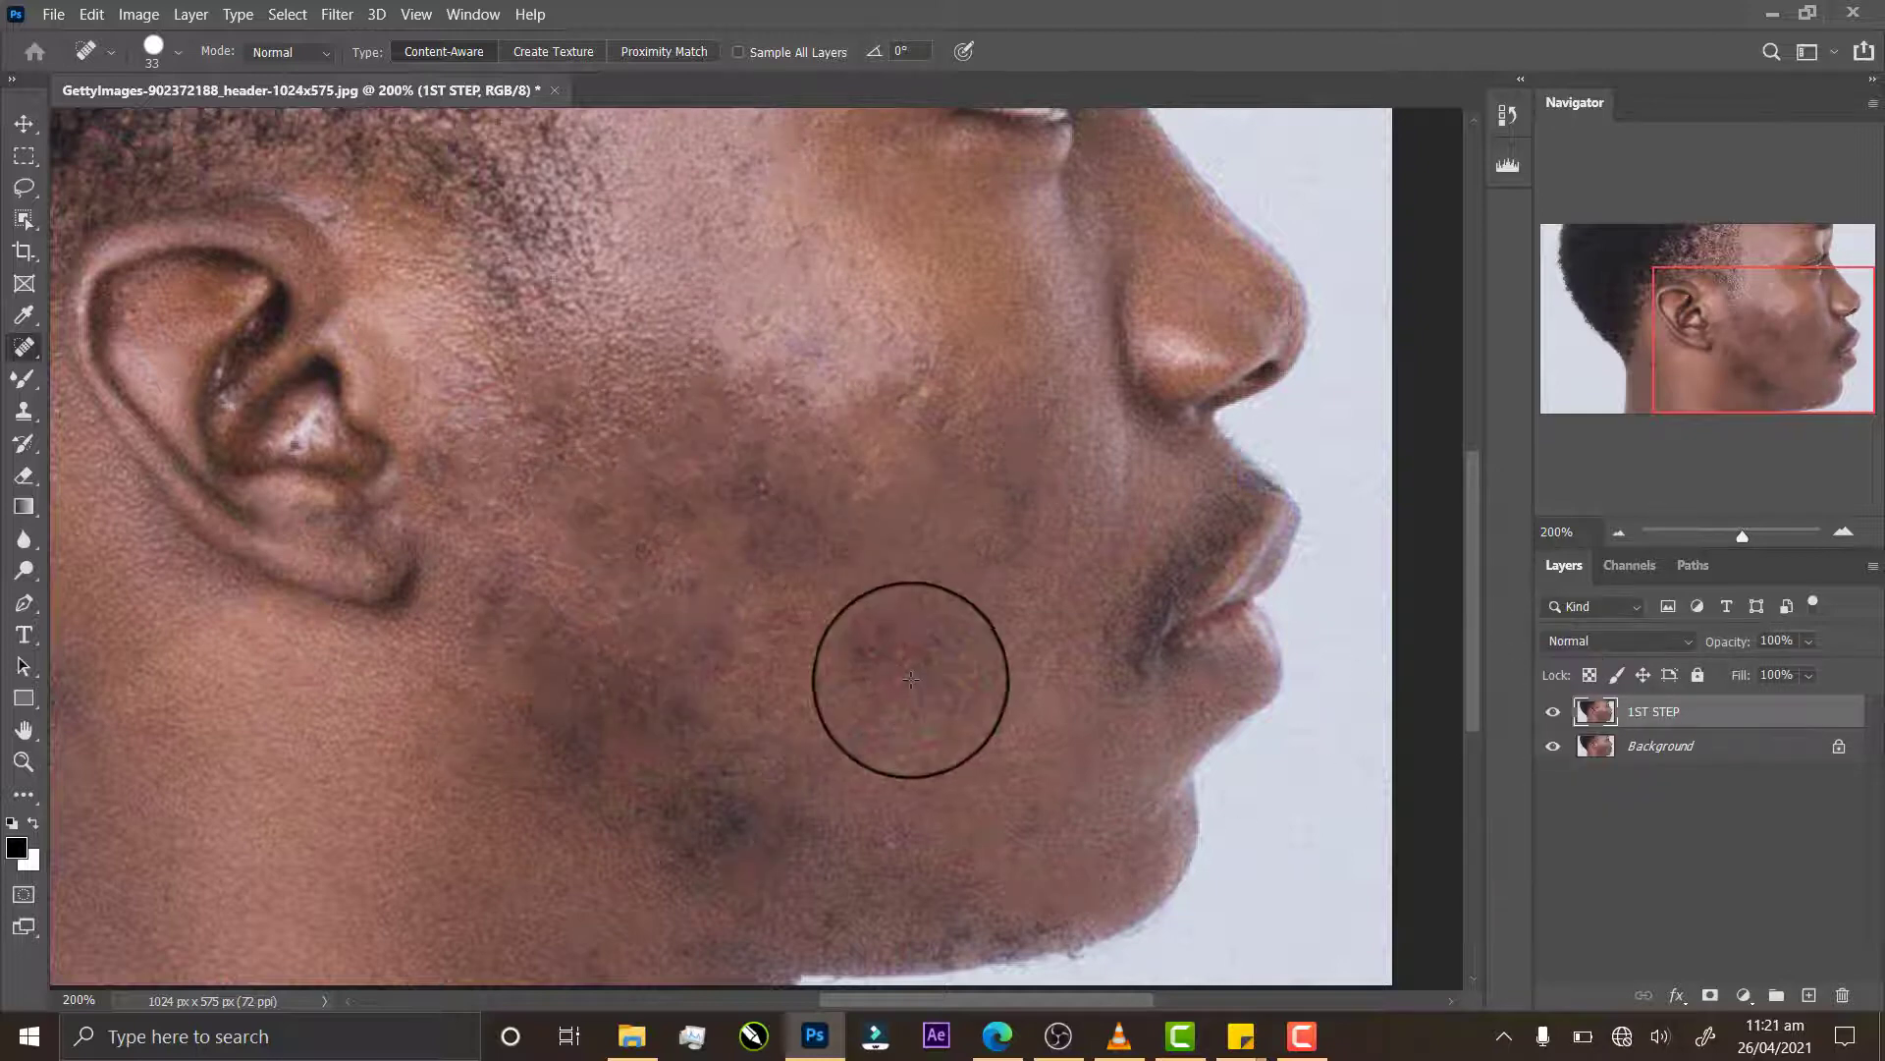
# Step: Heal the dark patch on the lower cheek behind the mouth and switch to the Move tool
pyautogui.click(877, 642)
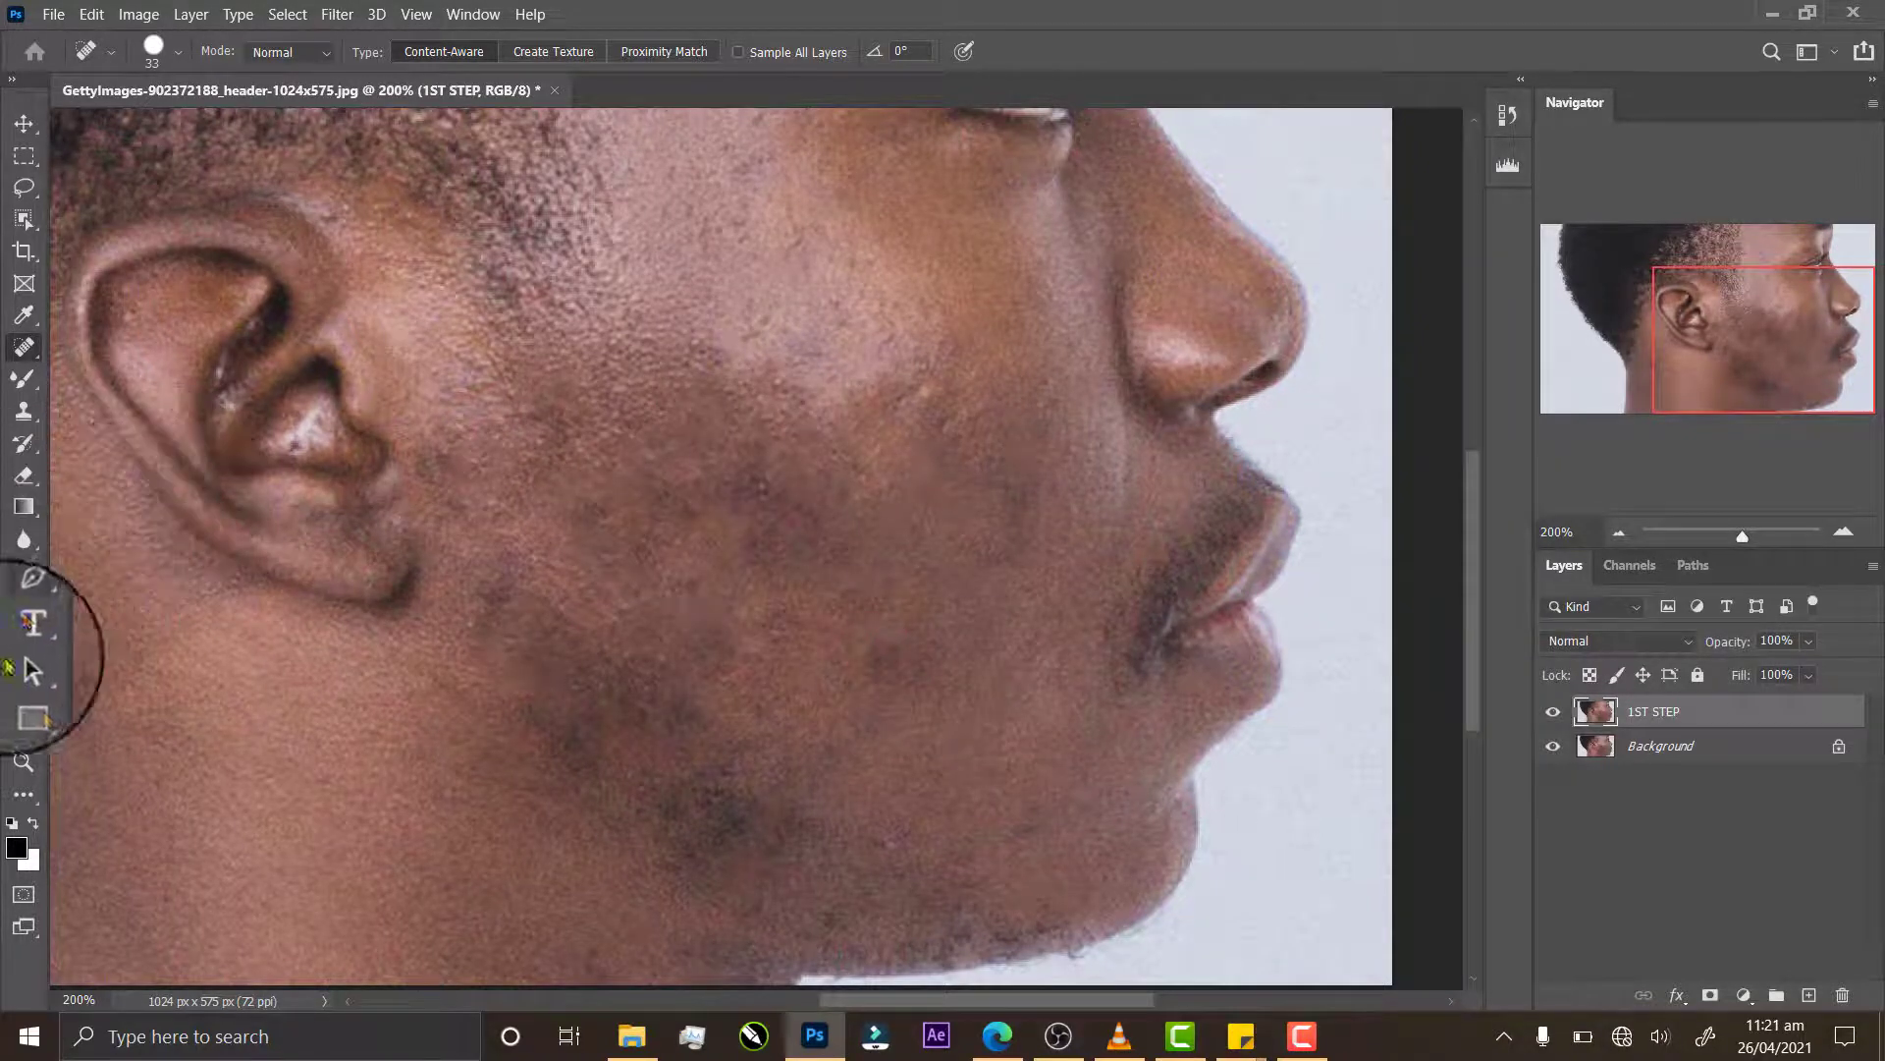
pyautogui.click(23, 764)
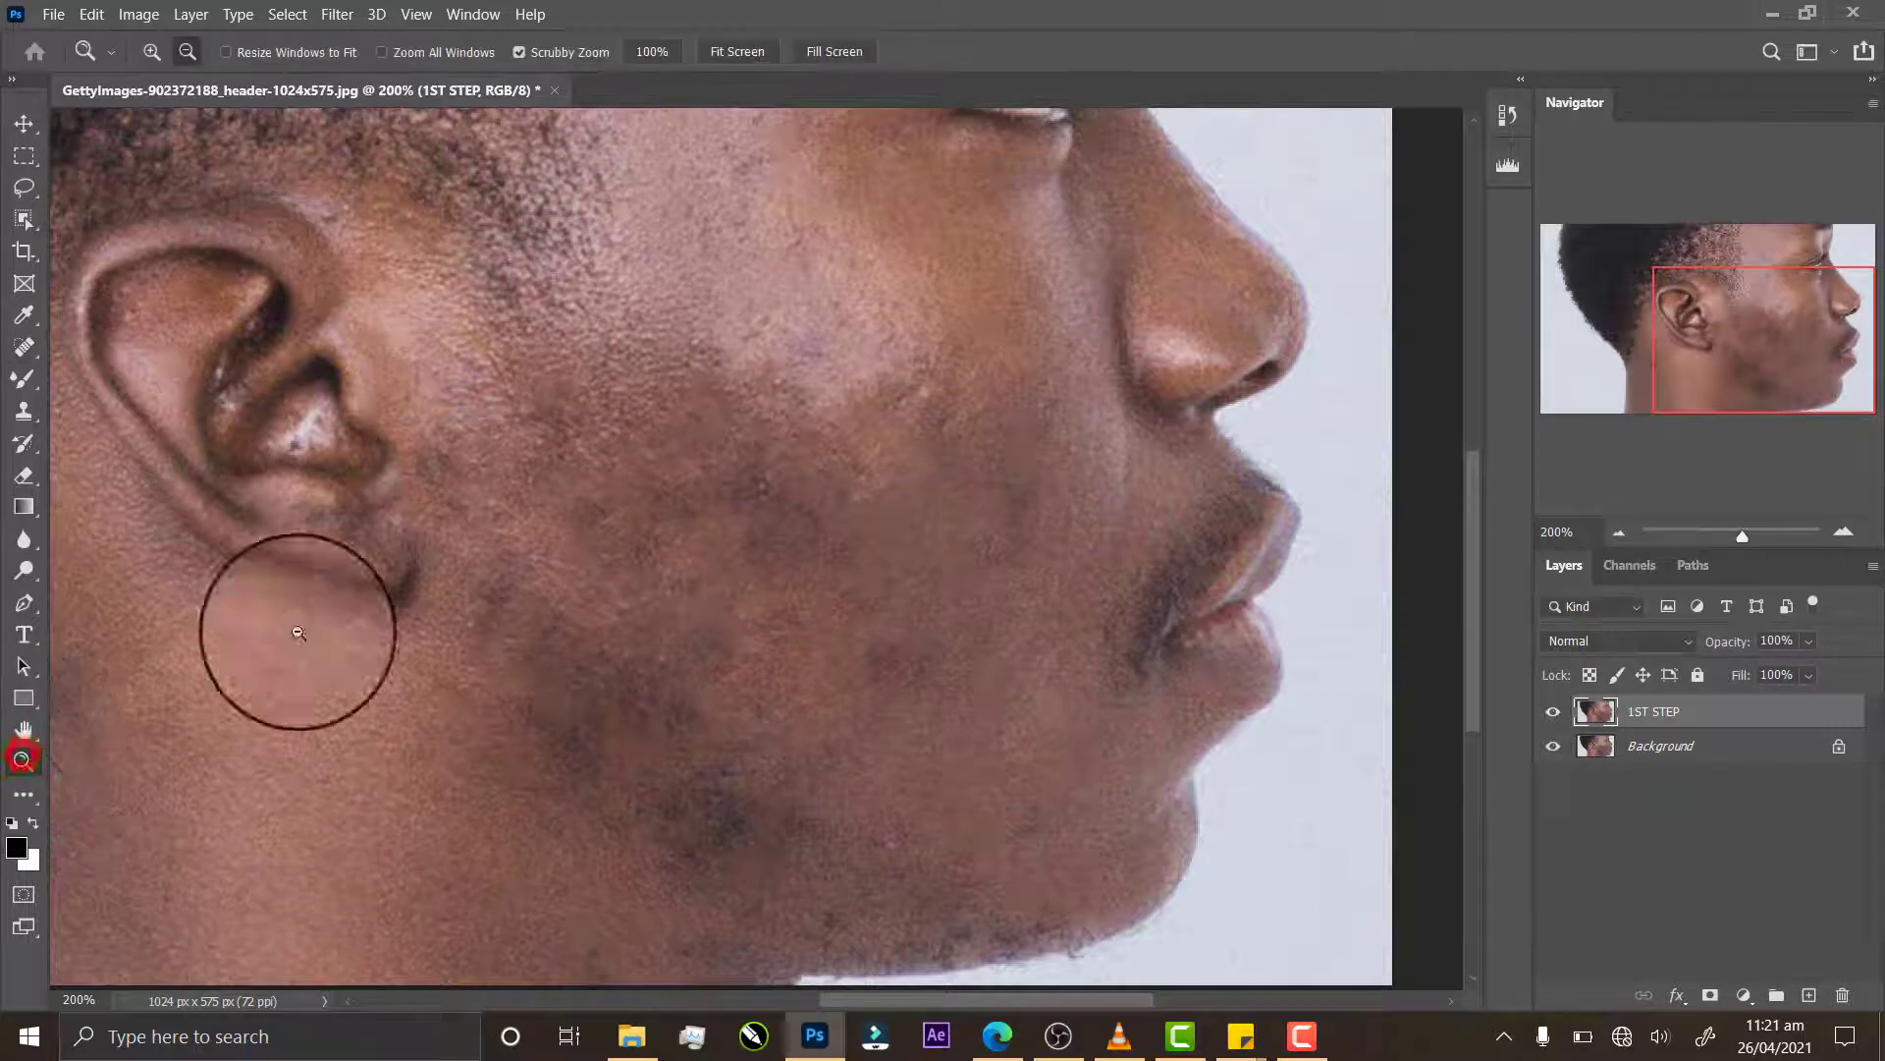
pyautogui.rightClick(707, 478)
pyautogui.click(734, 491)
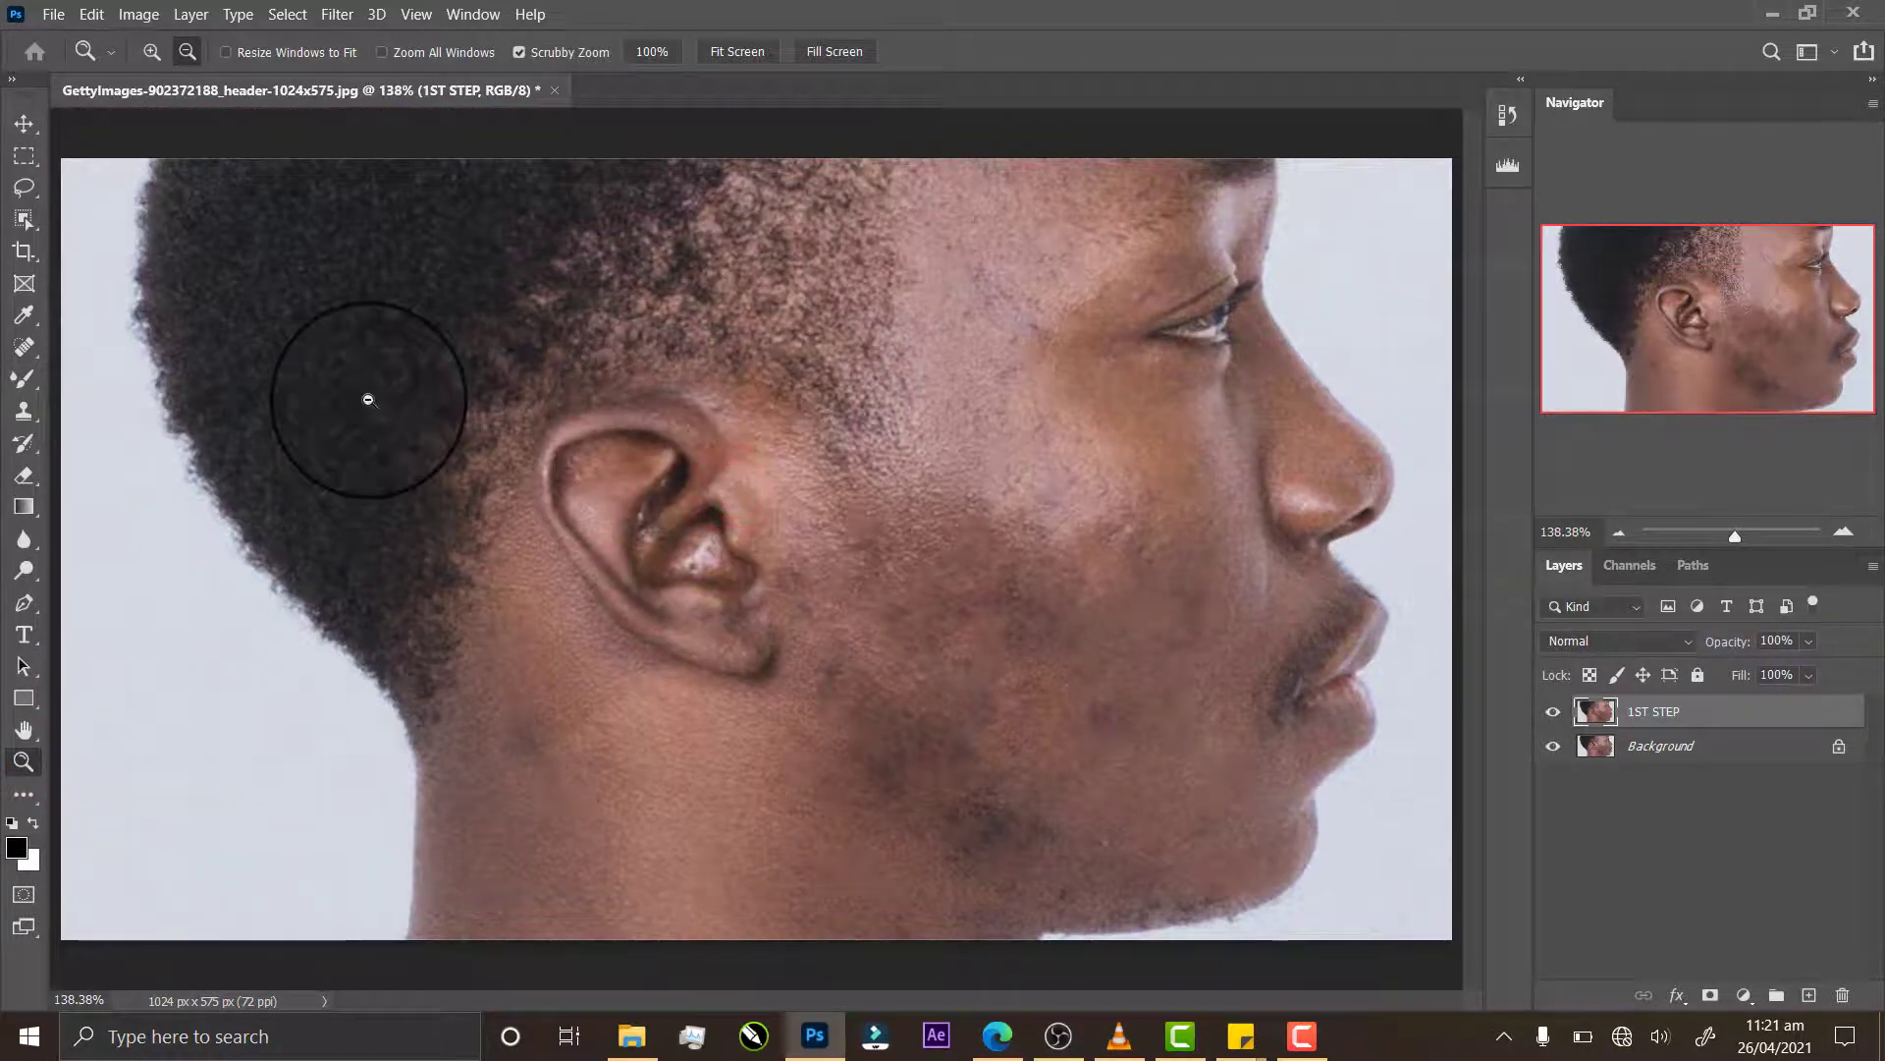
pyautogui.click(24, 122)
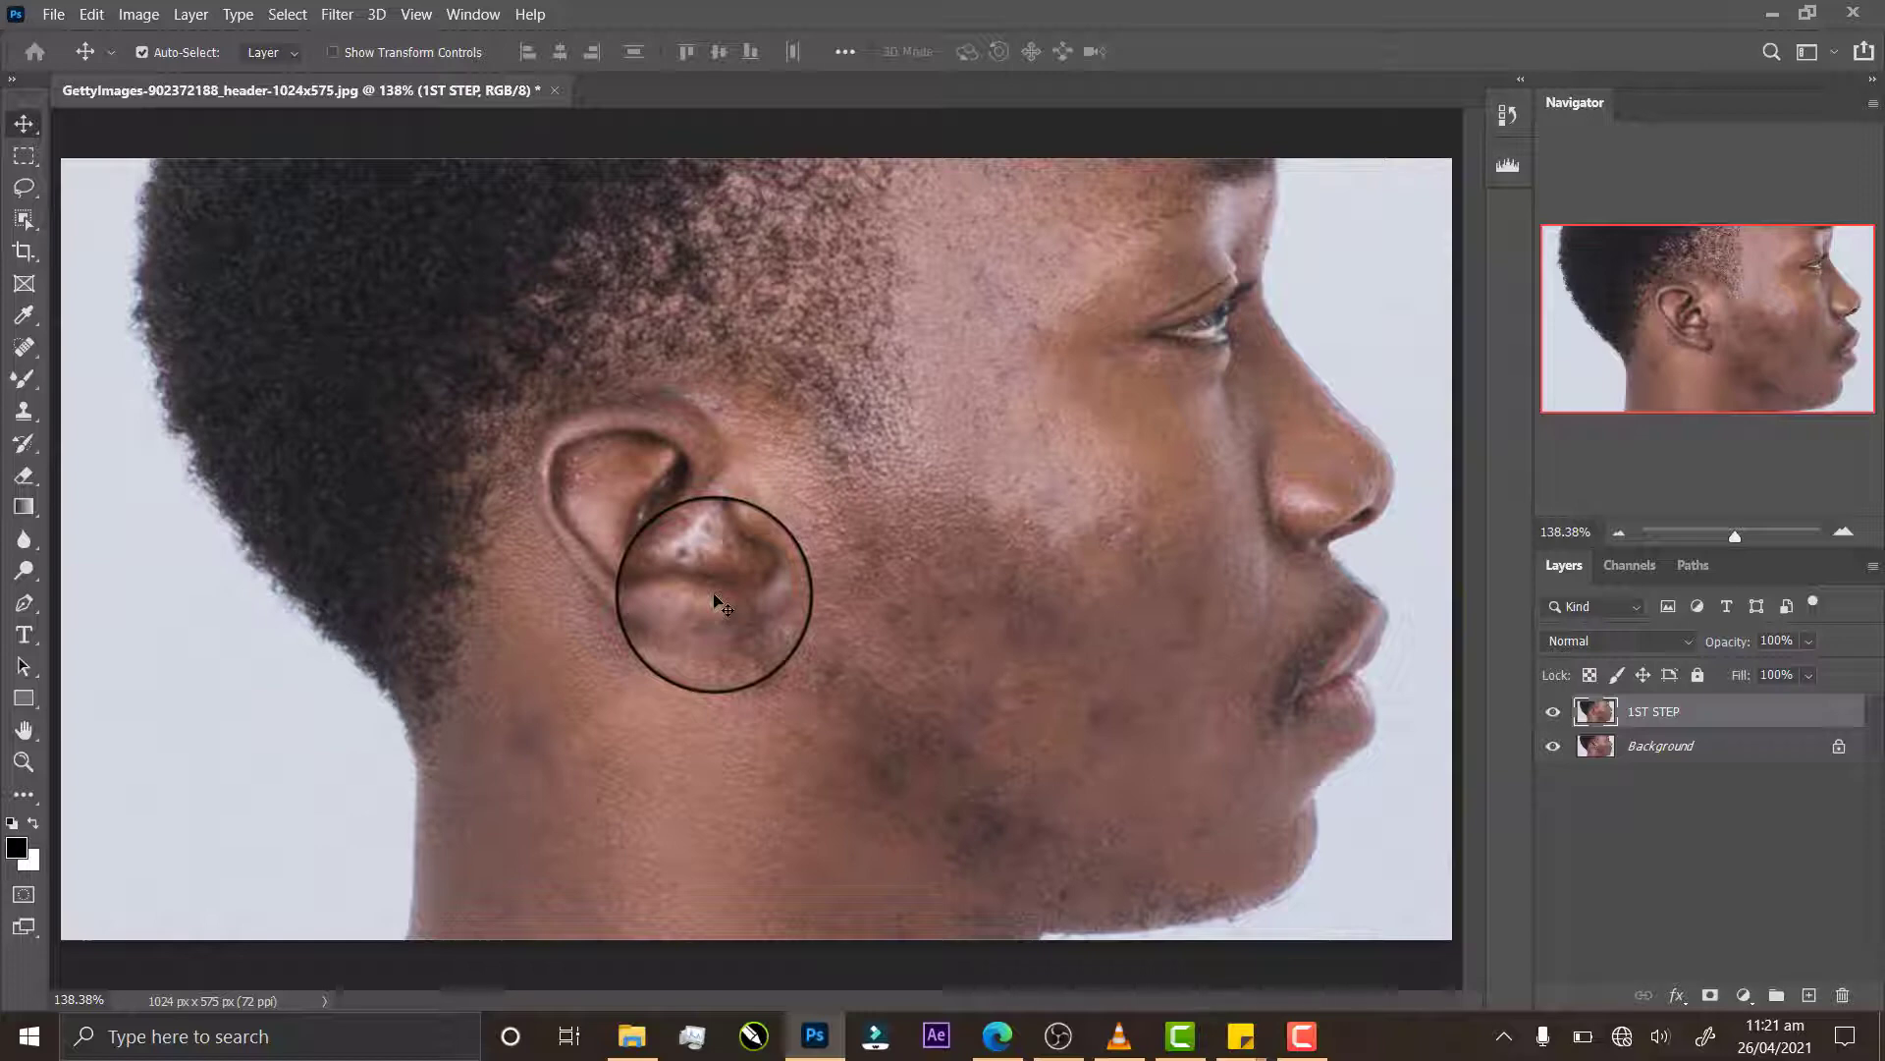
pyautogui.click(269, 273)
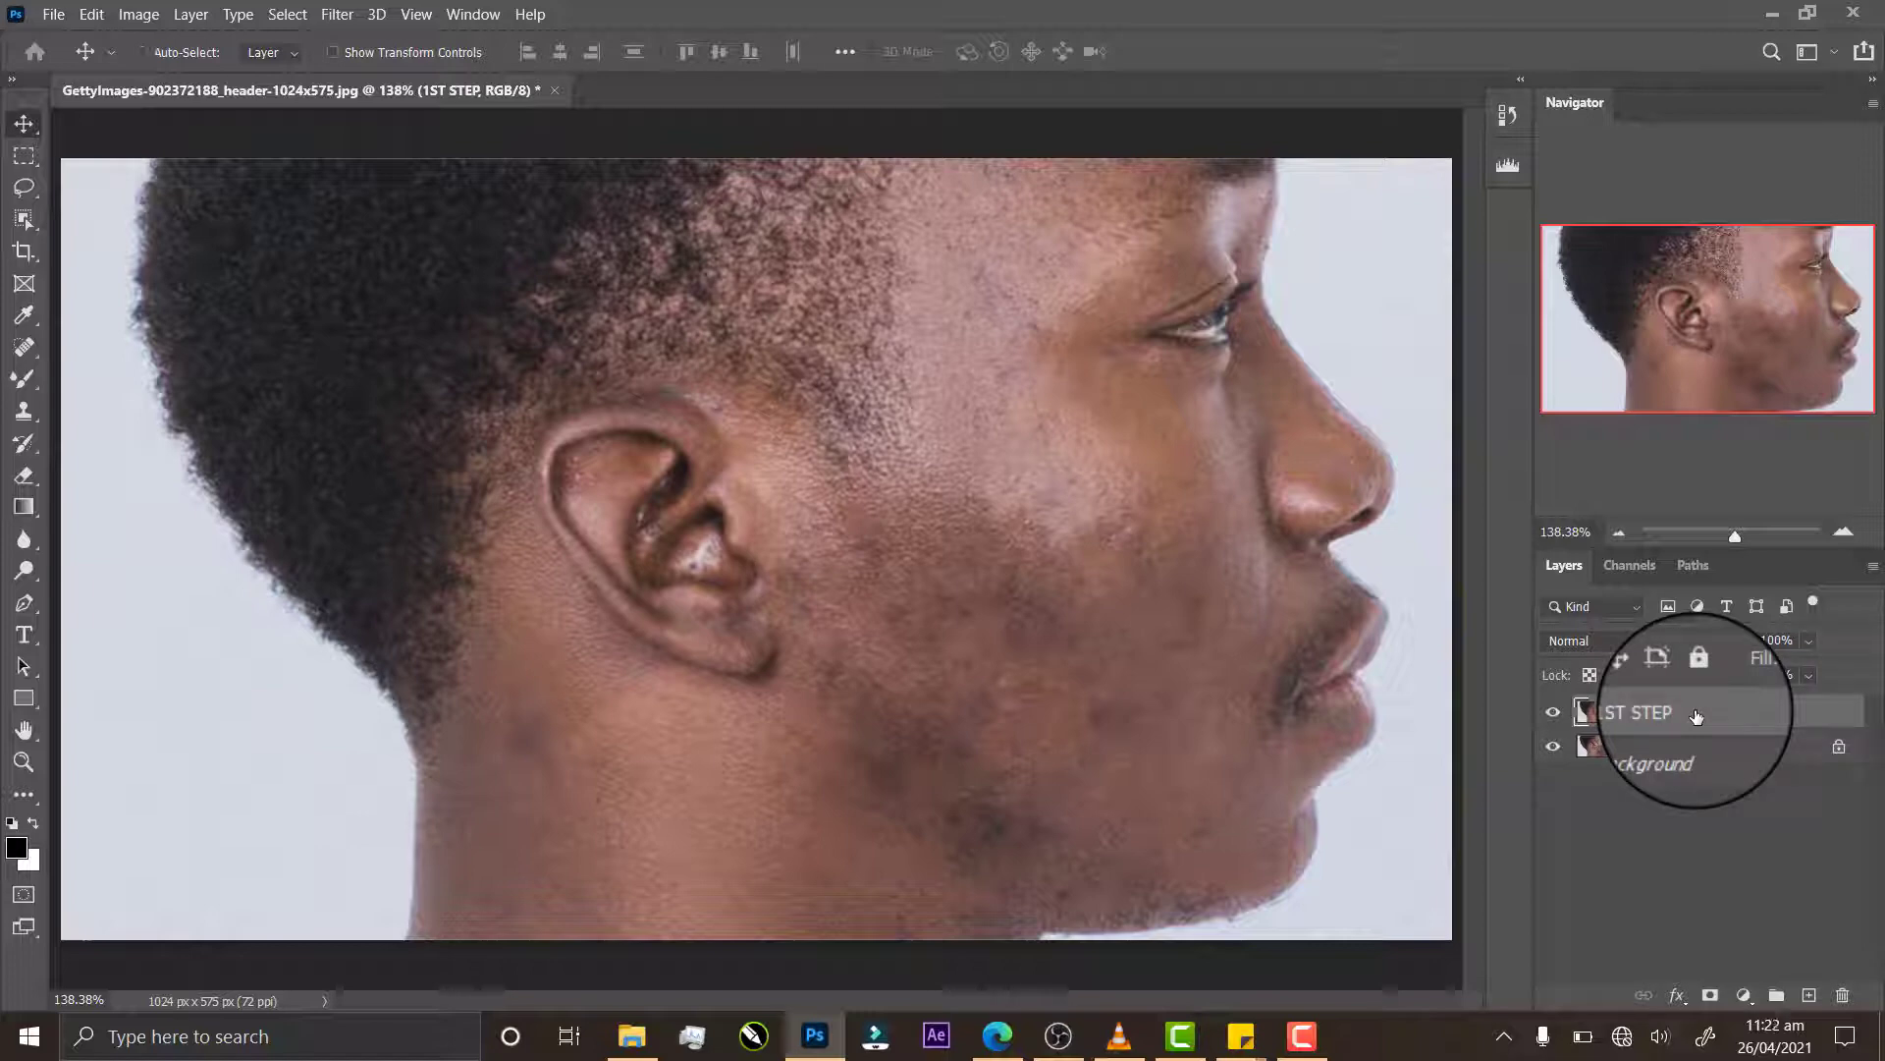
# Step: Duplicate the 1ST STEP layer twice and select the uppermost copy
pyautogui.hotkey('ctrl', 'j')
pyautogui.hotkey('ctrl', 'j')
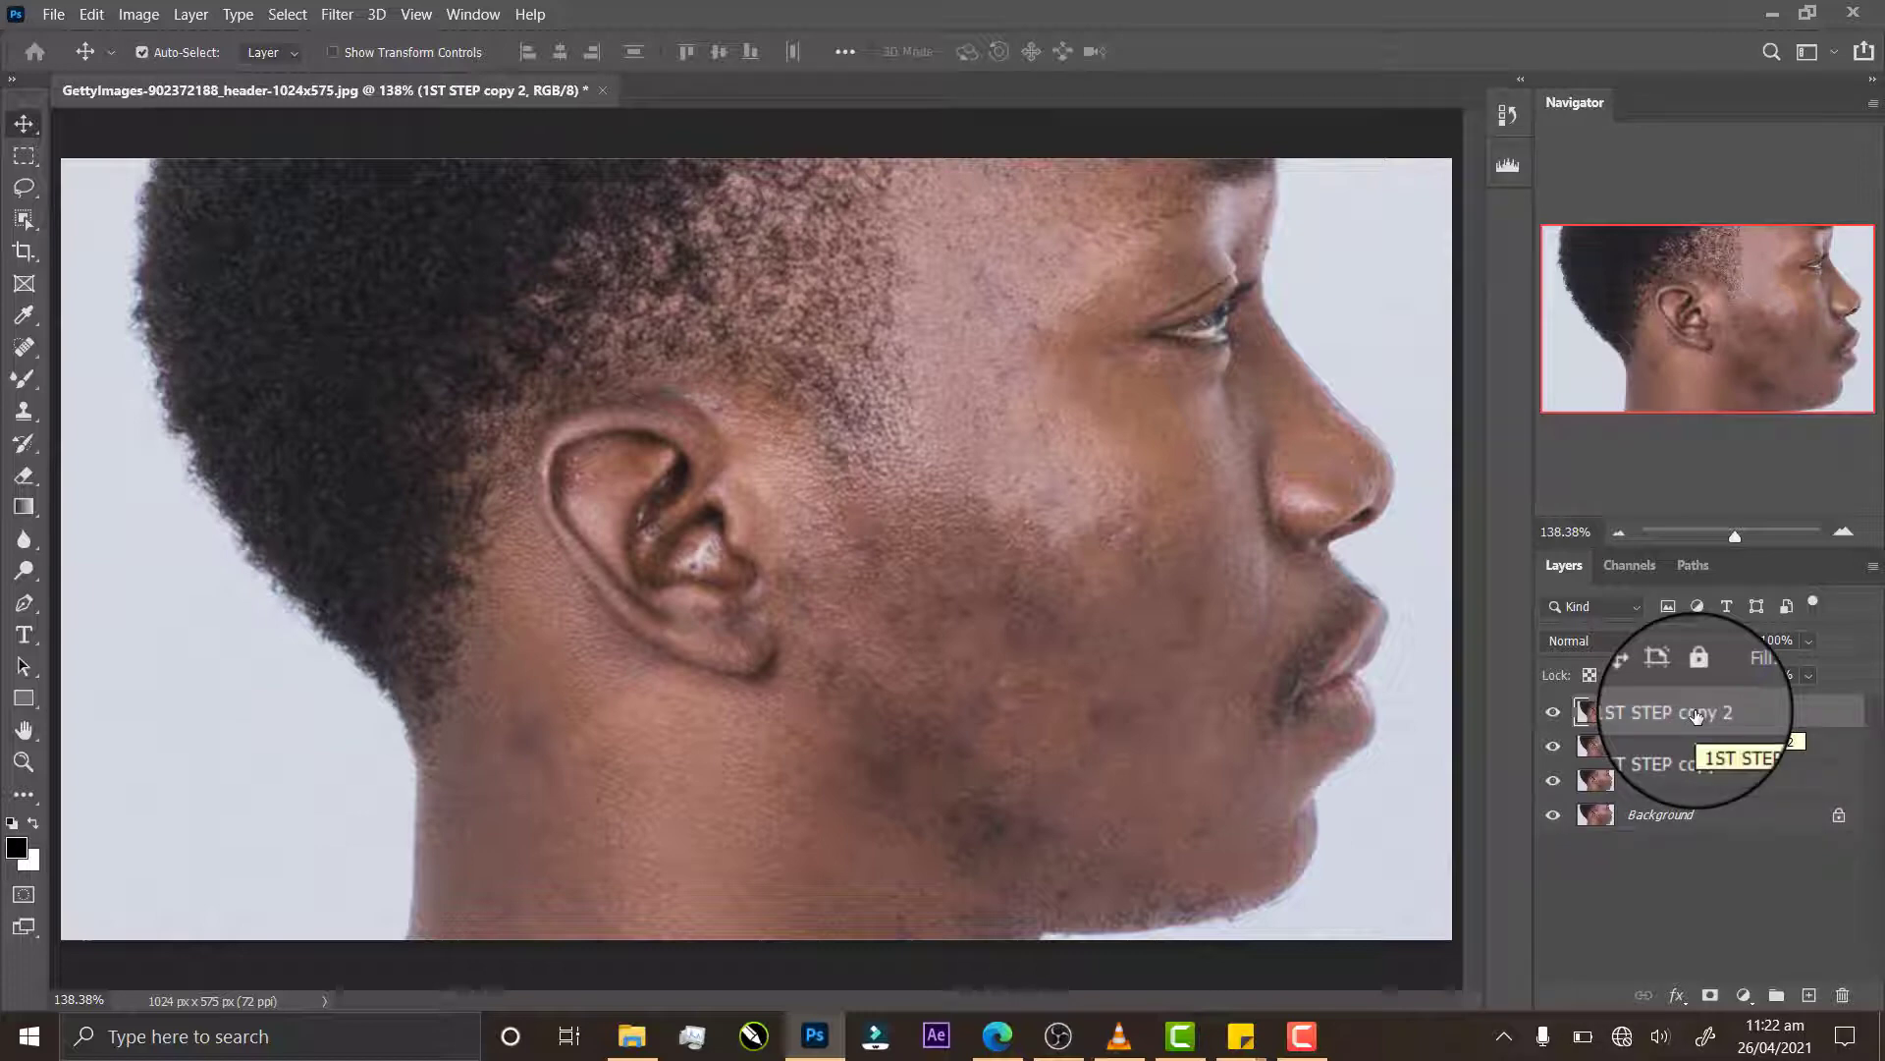
pyautogui.click(1685, 752)
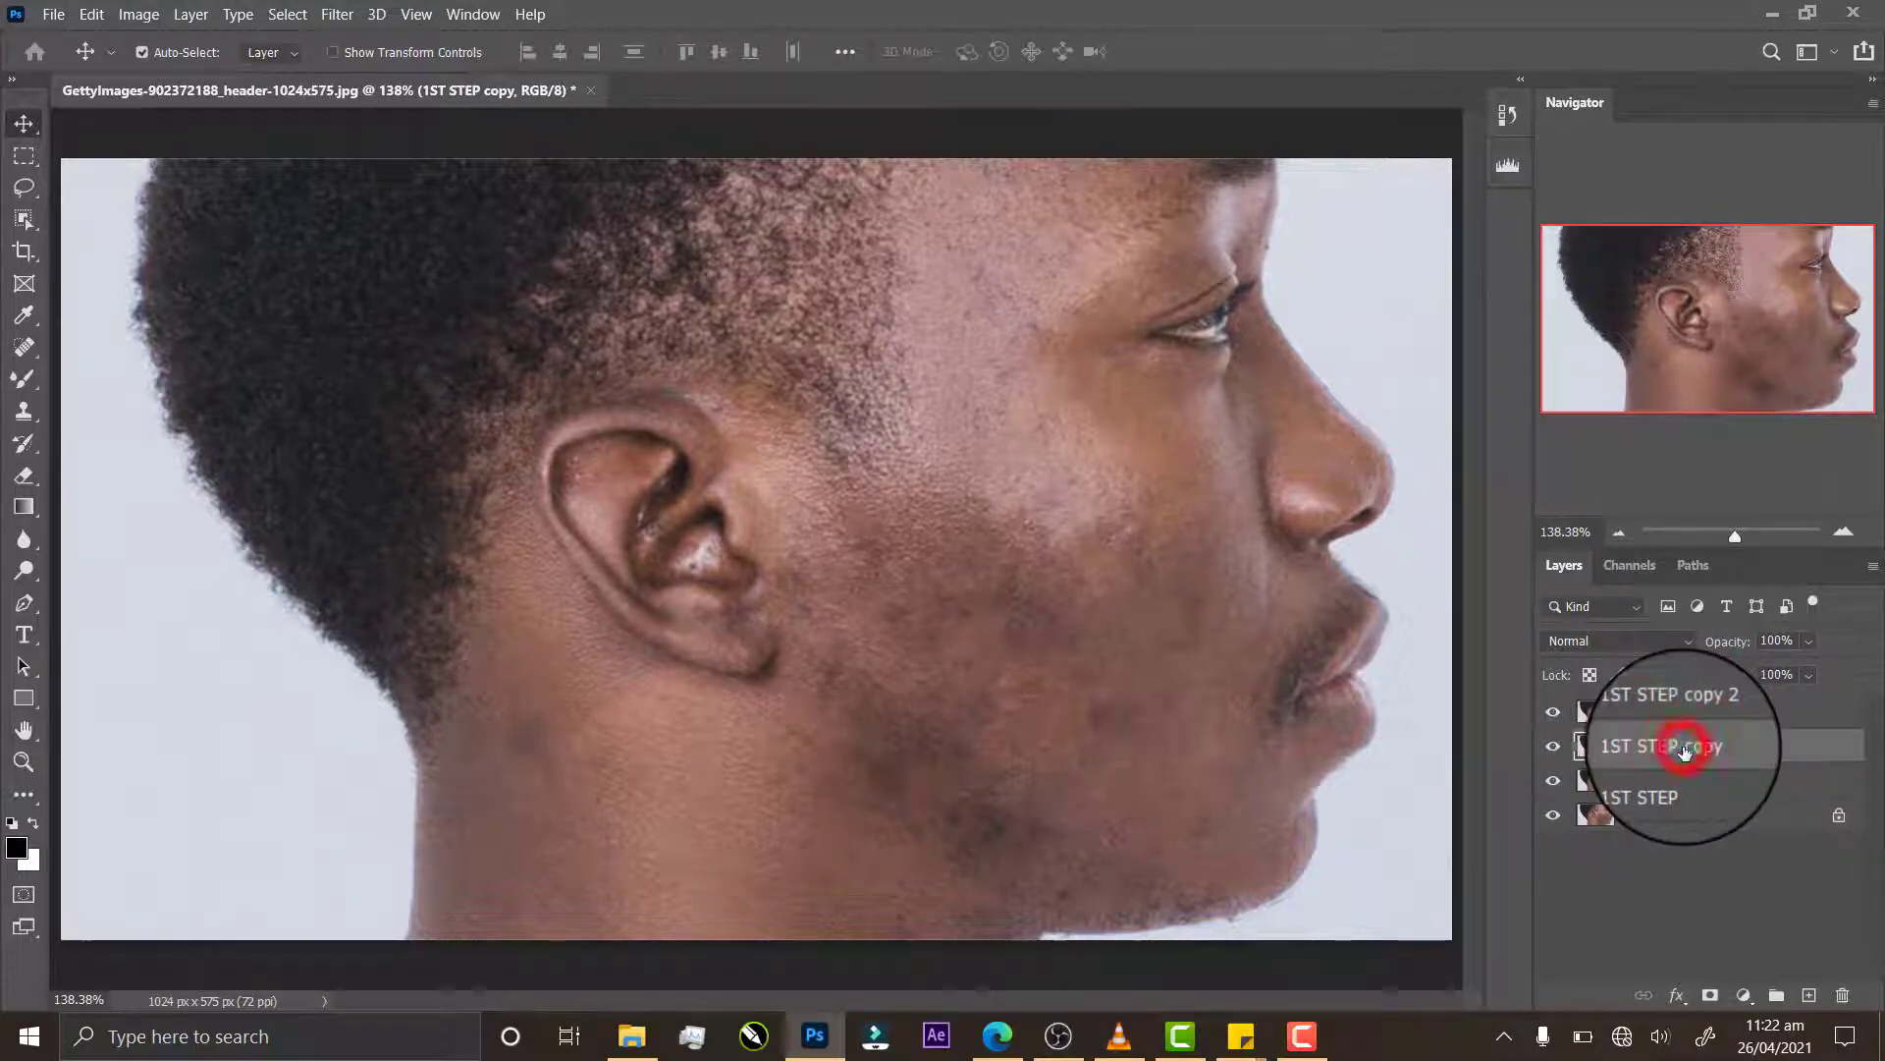
pyautogui.click(1683, 717)
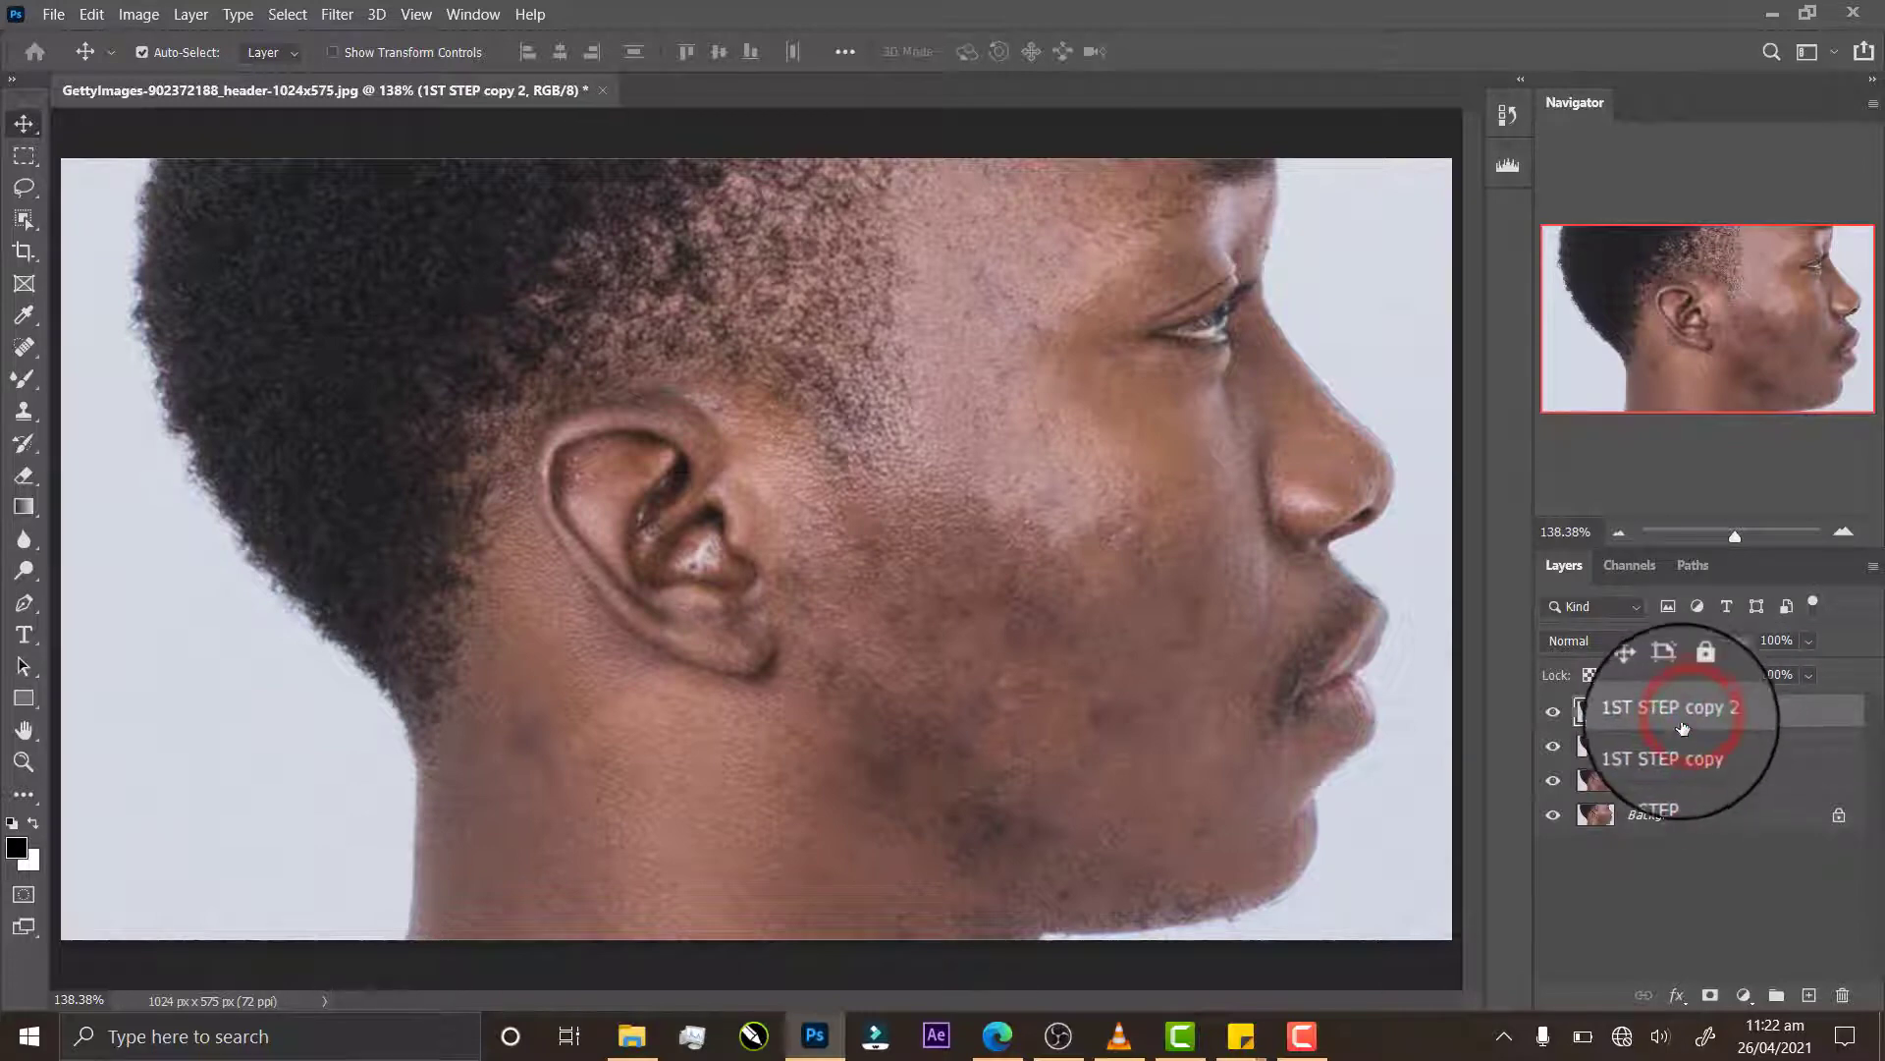
# Step: Rename the uppermost layer copy HIGH and the copy beneath it LOWER
pyautogui.doubleClick(1681, 709)
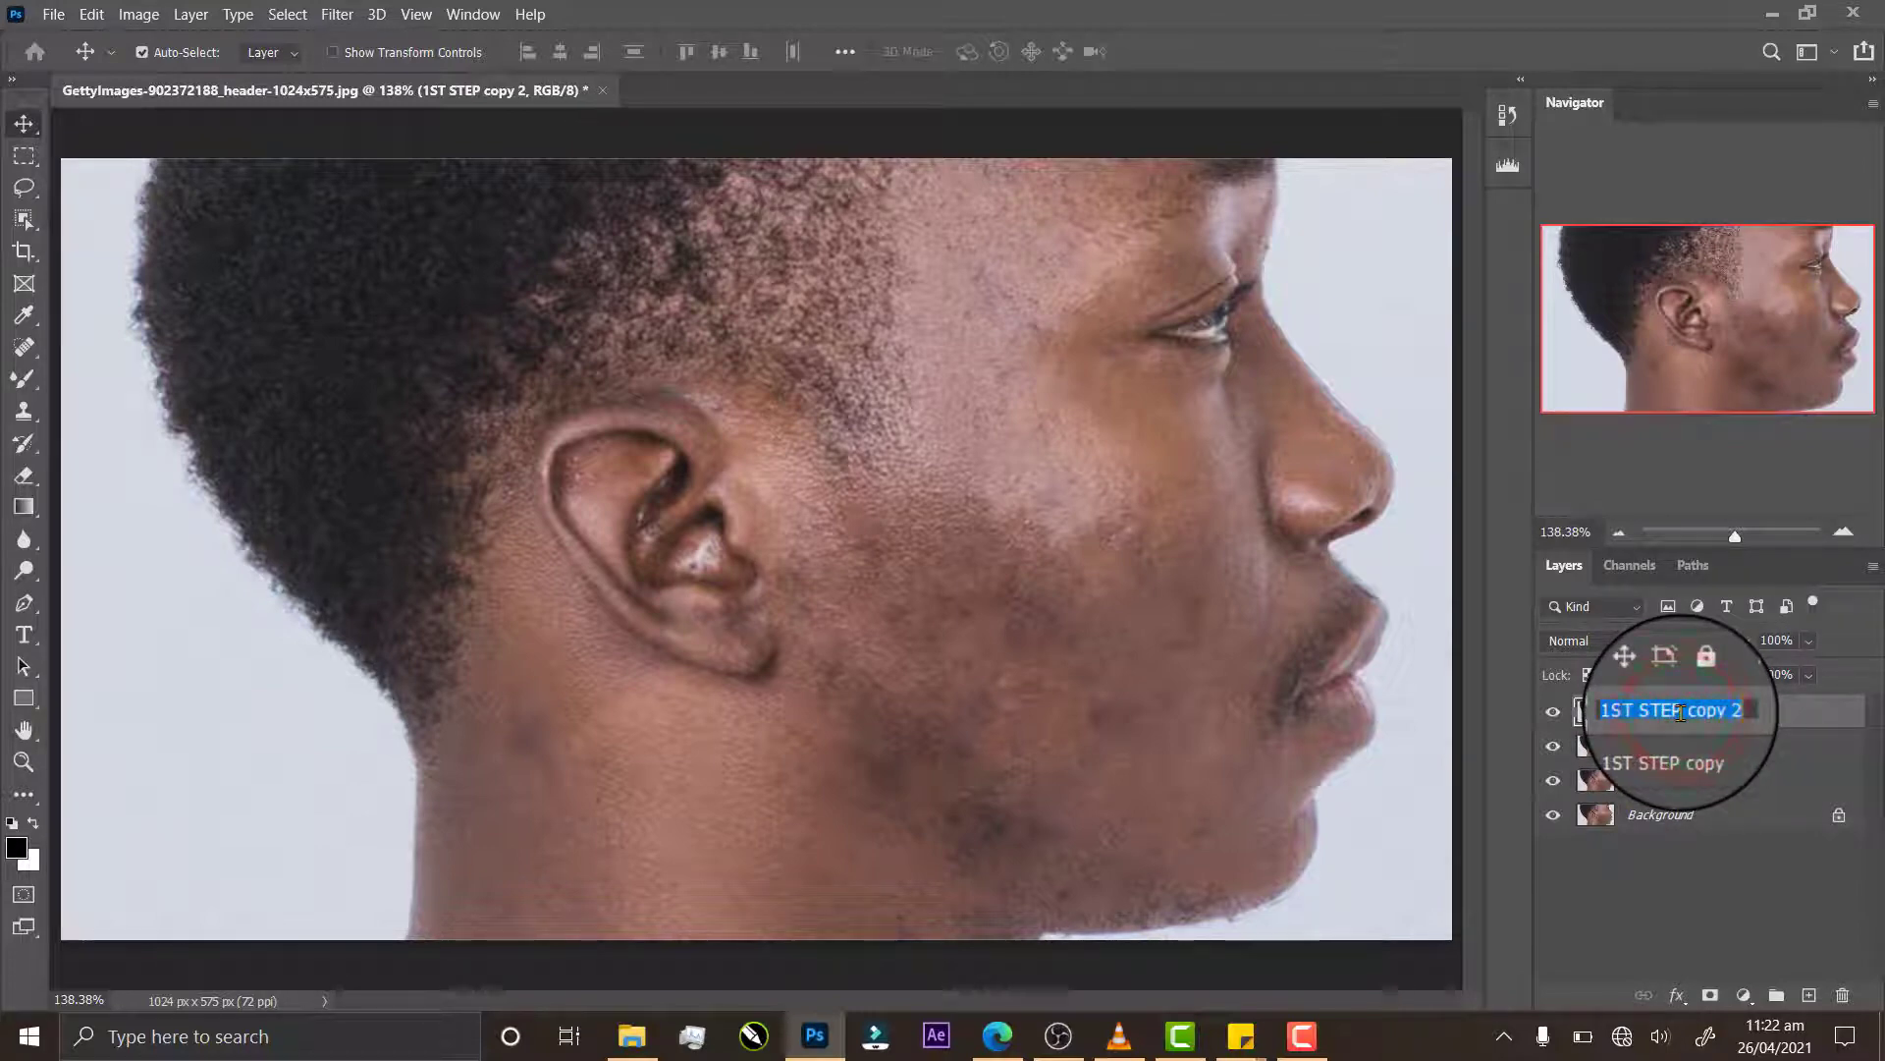
pyautogui.write('HIGH')
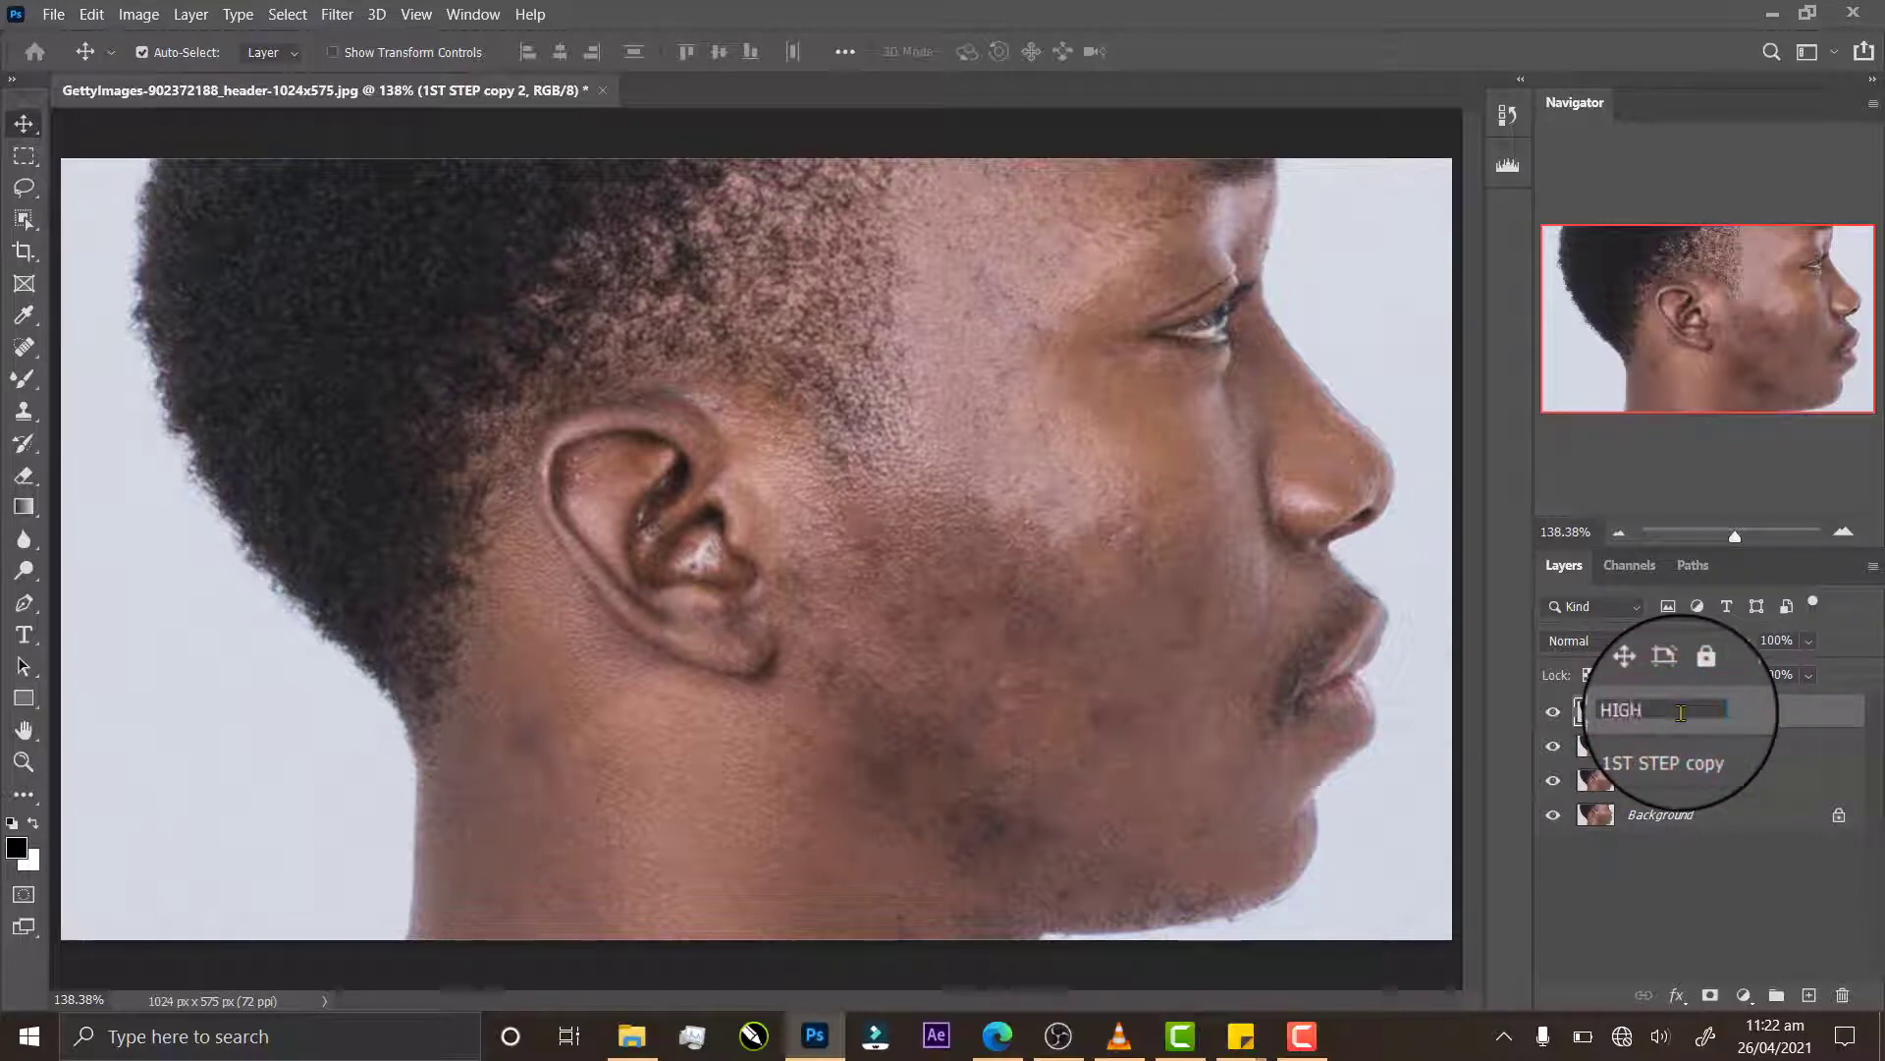
pyautogui.press('Return')
pyautogui.doubleClick(1677, 749)
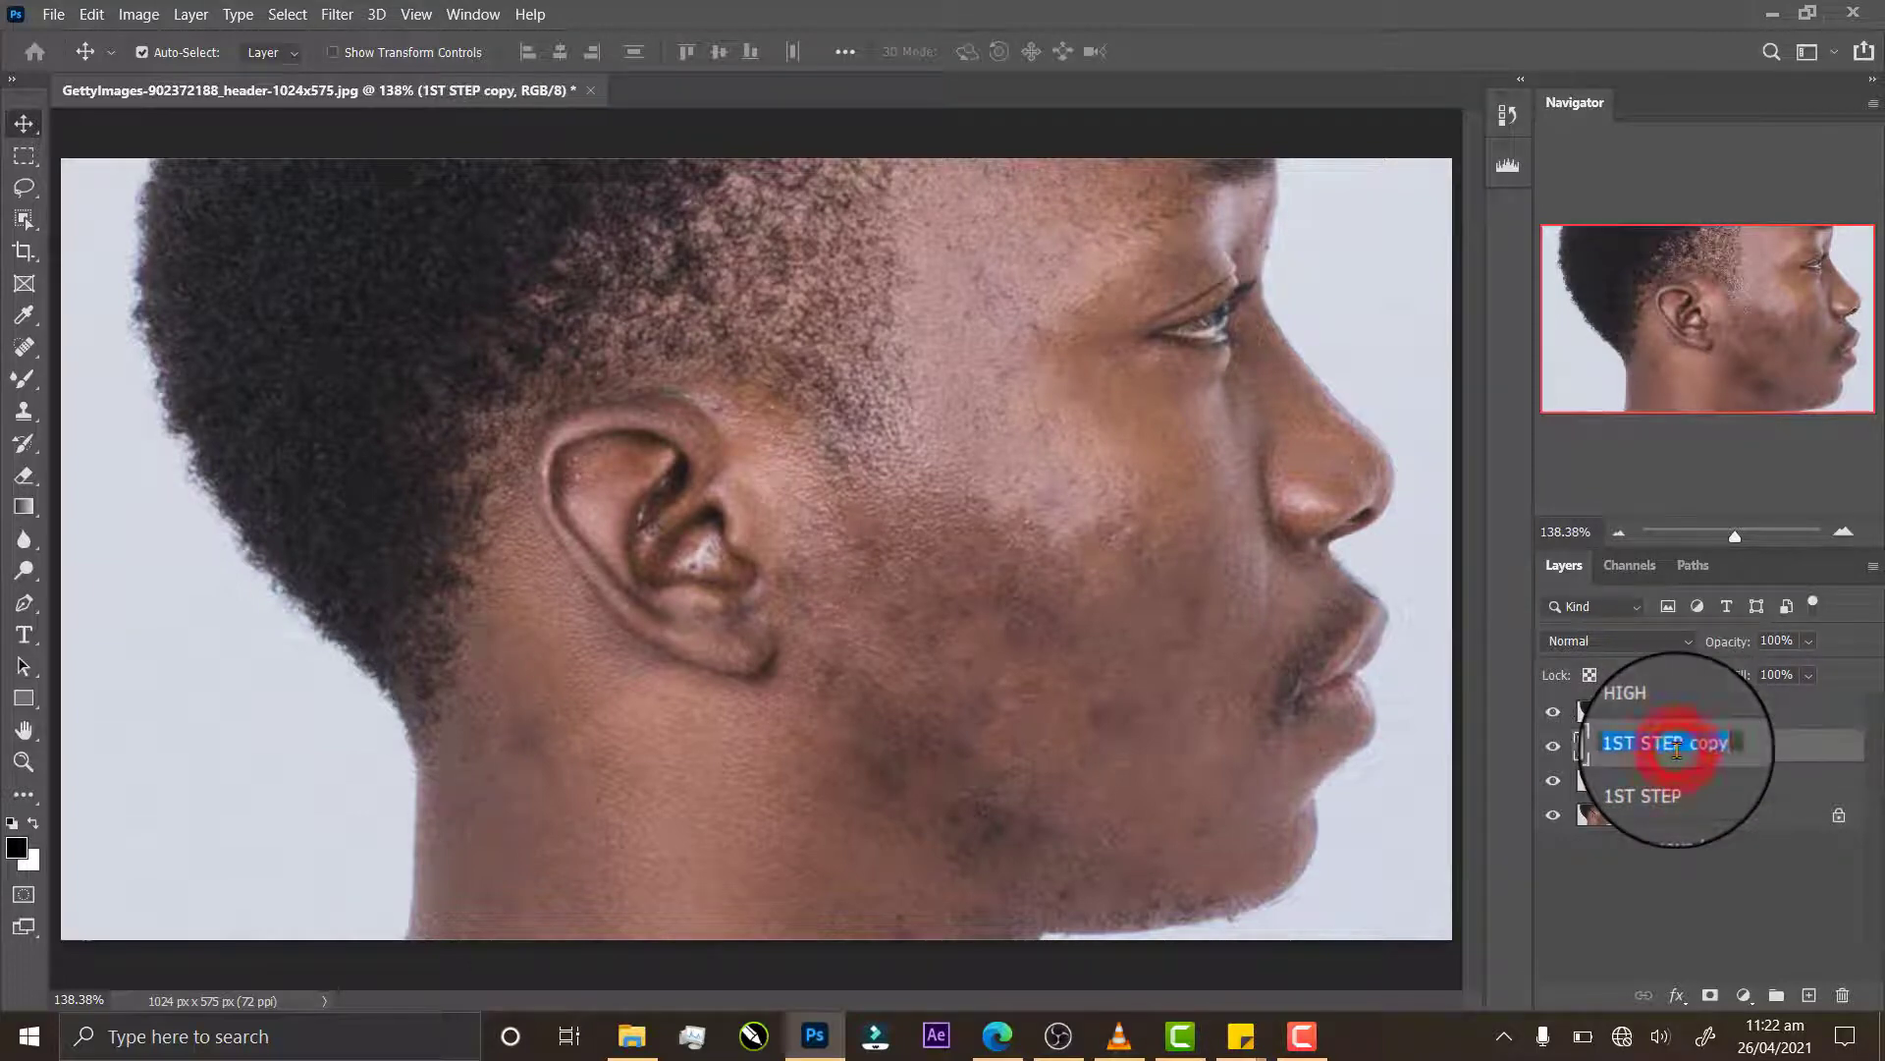
pyautogui.write('LOW')
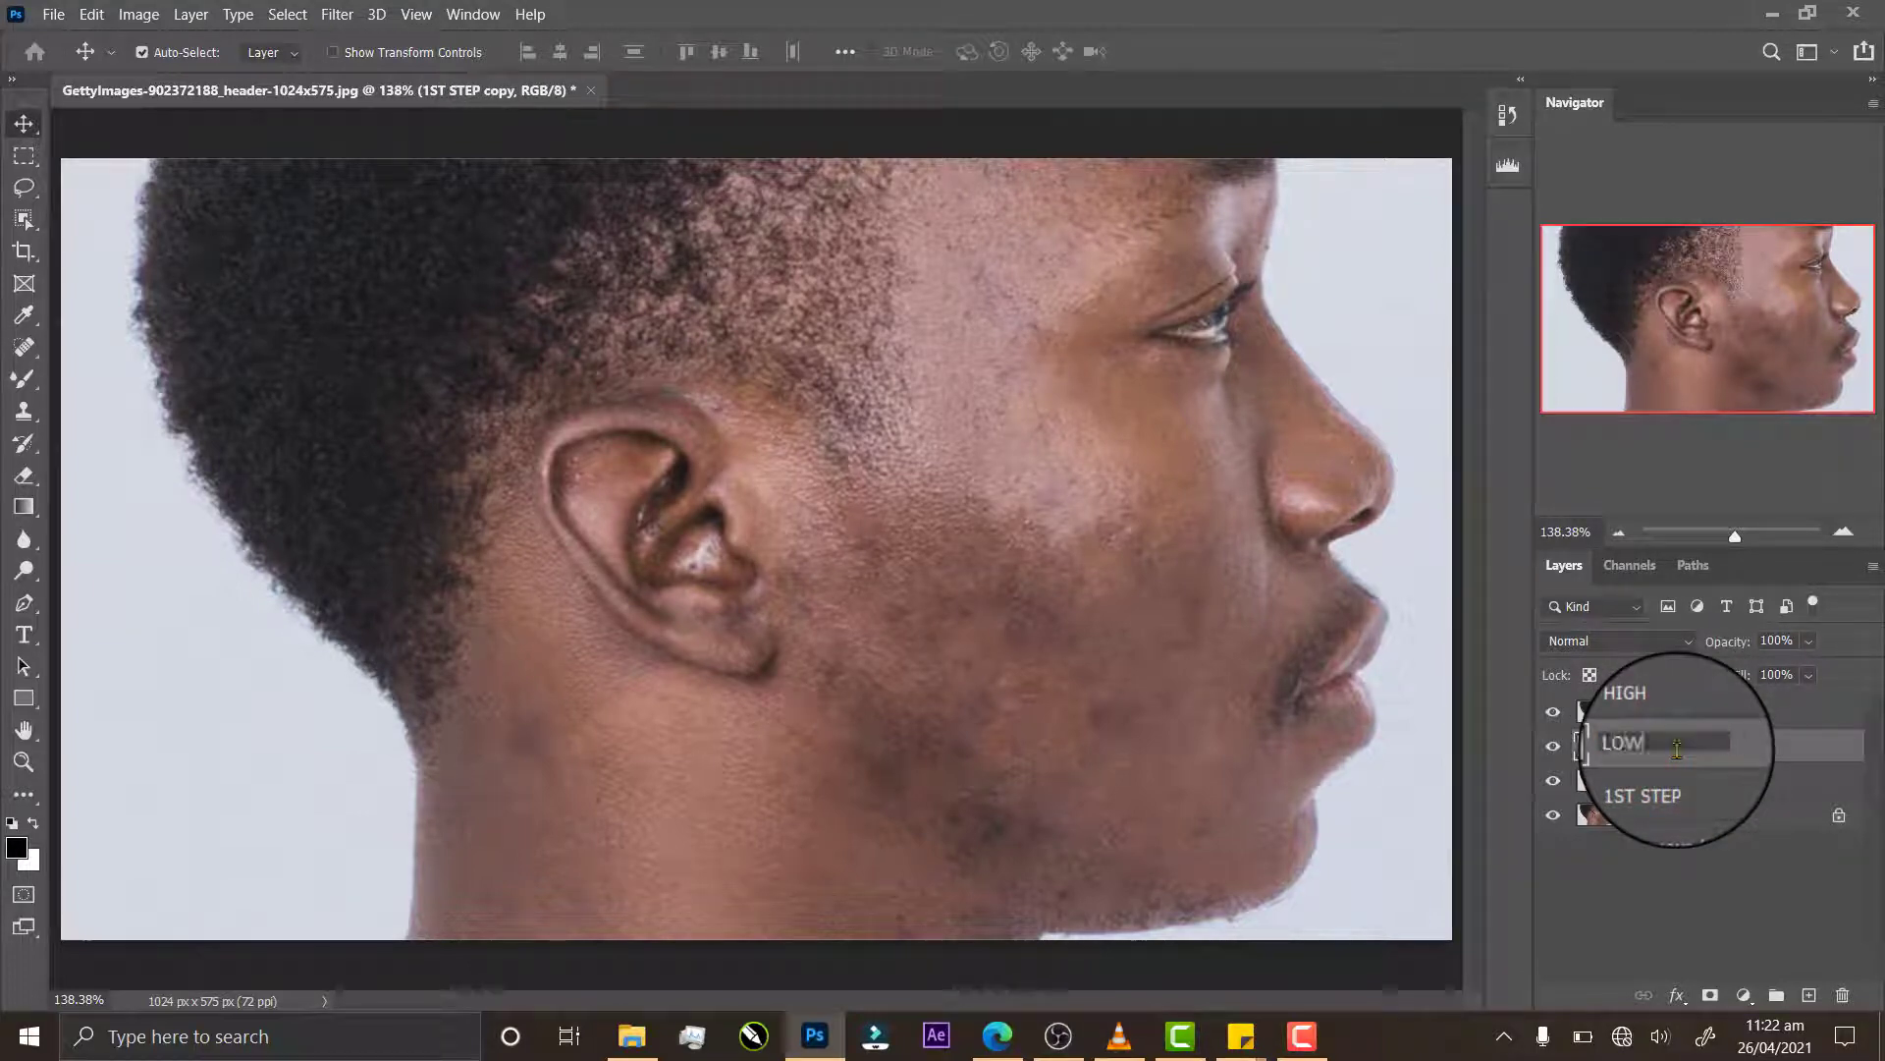
pyautogui.write('ER')
pyautogui.press('Return')
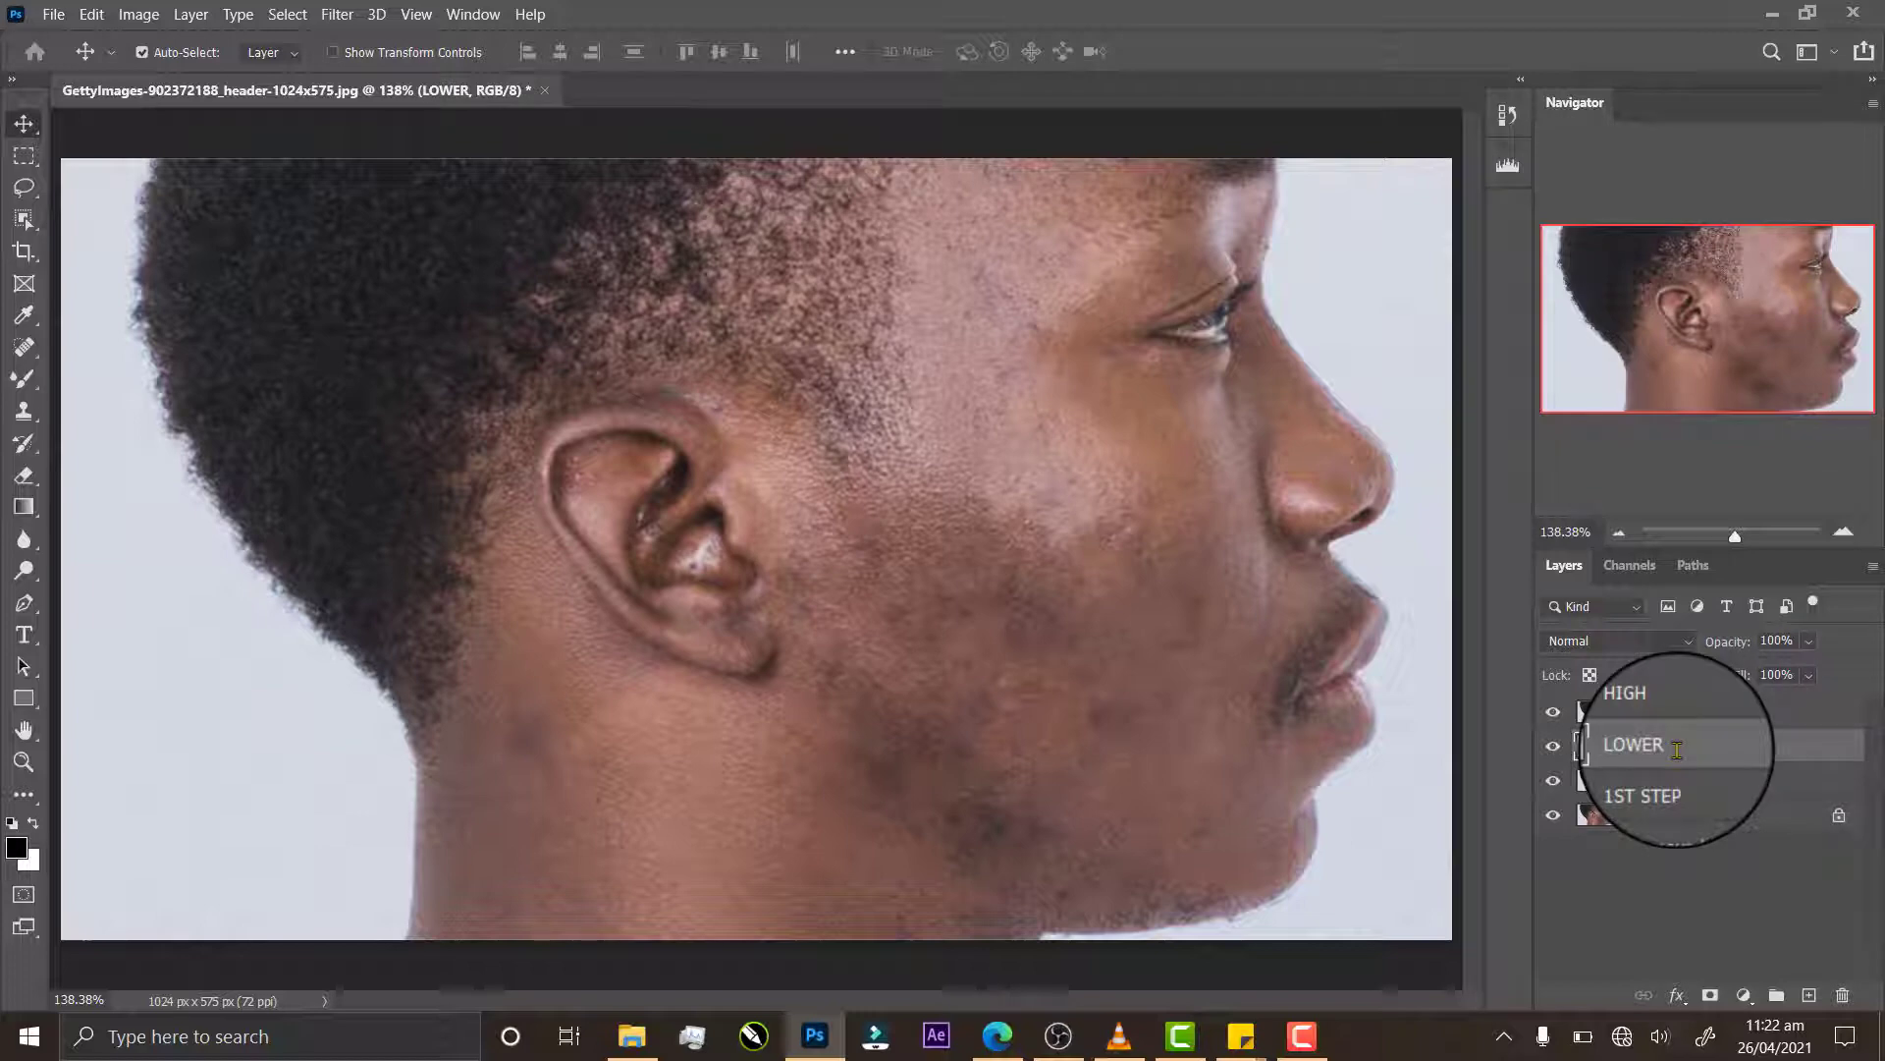
pyautogui.click(1632, 893)
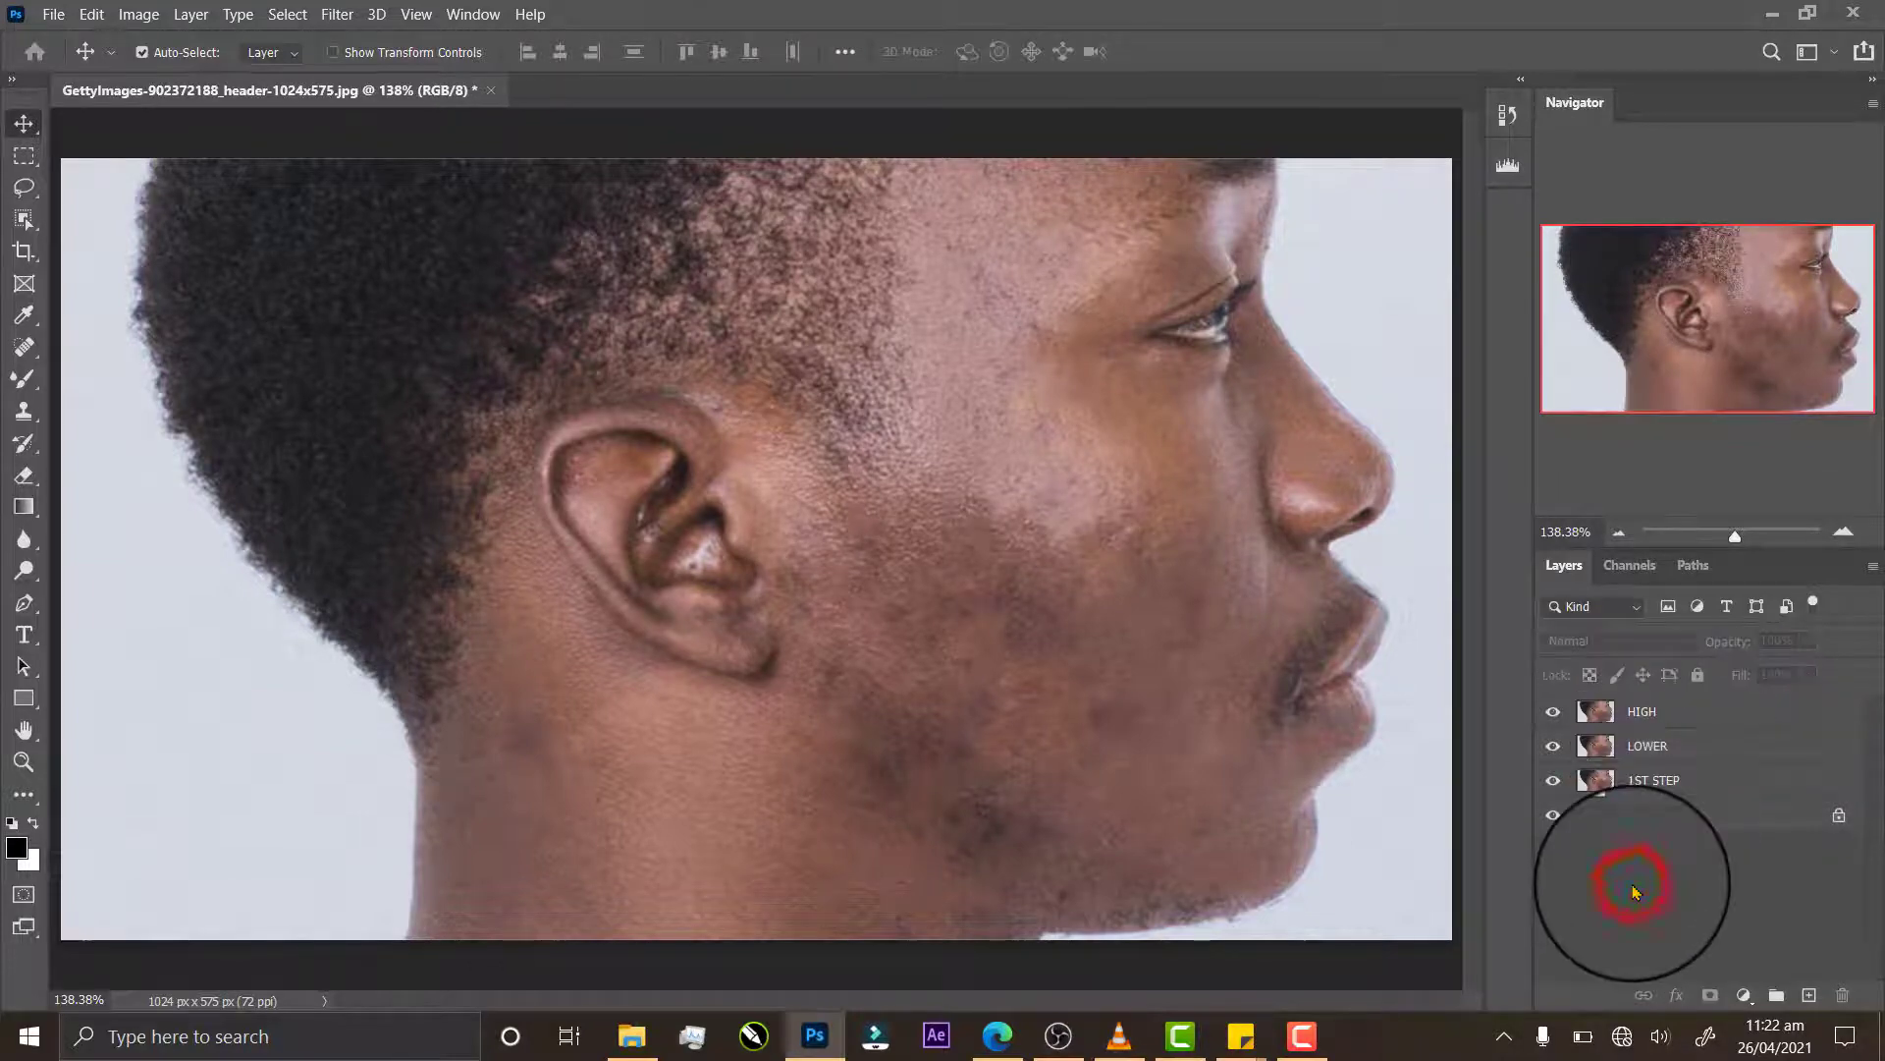
# Step: Hide the HIGH layer and make LOWER the active layer
pyautogui.click(1671, 749)
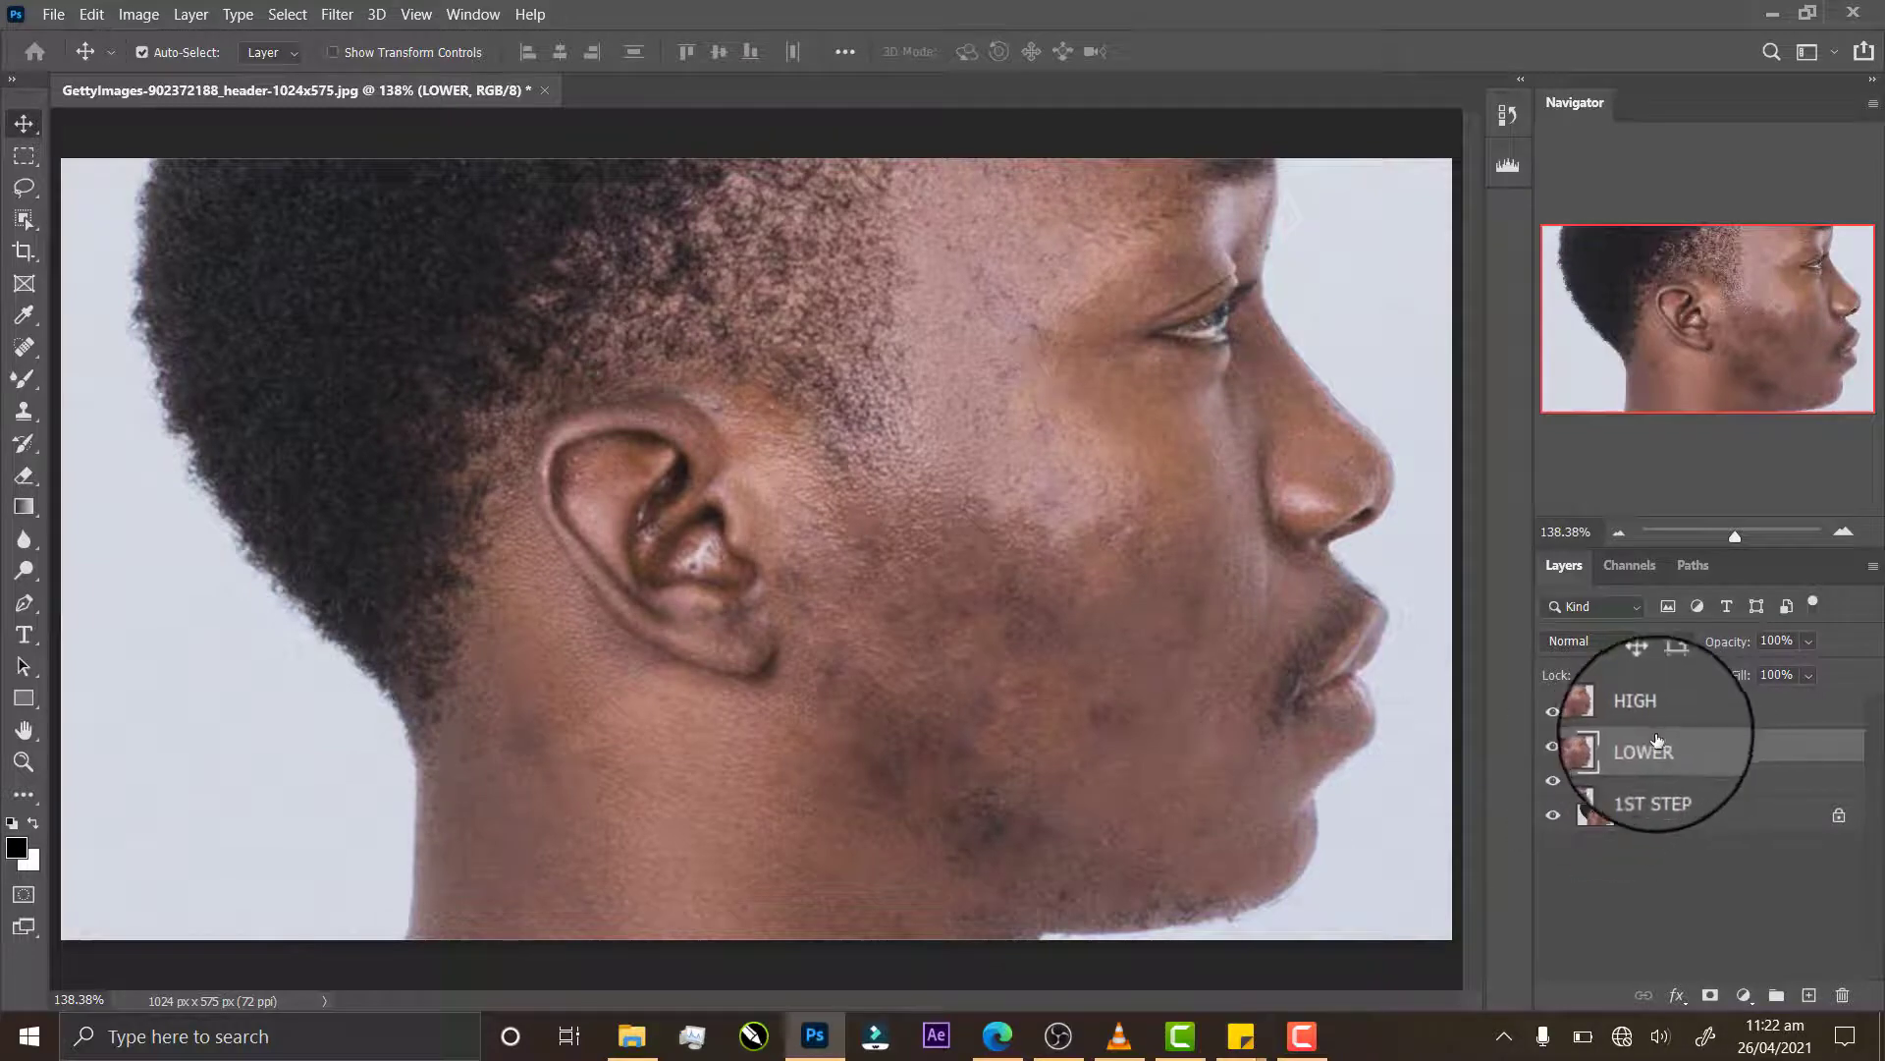
pyautogui.click(1555, 716)
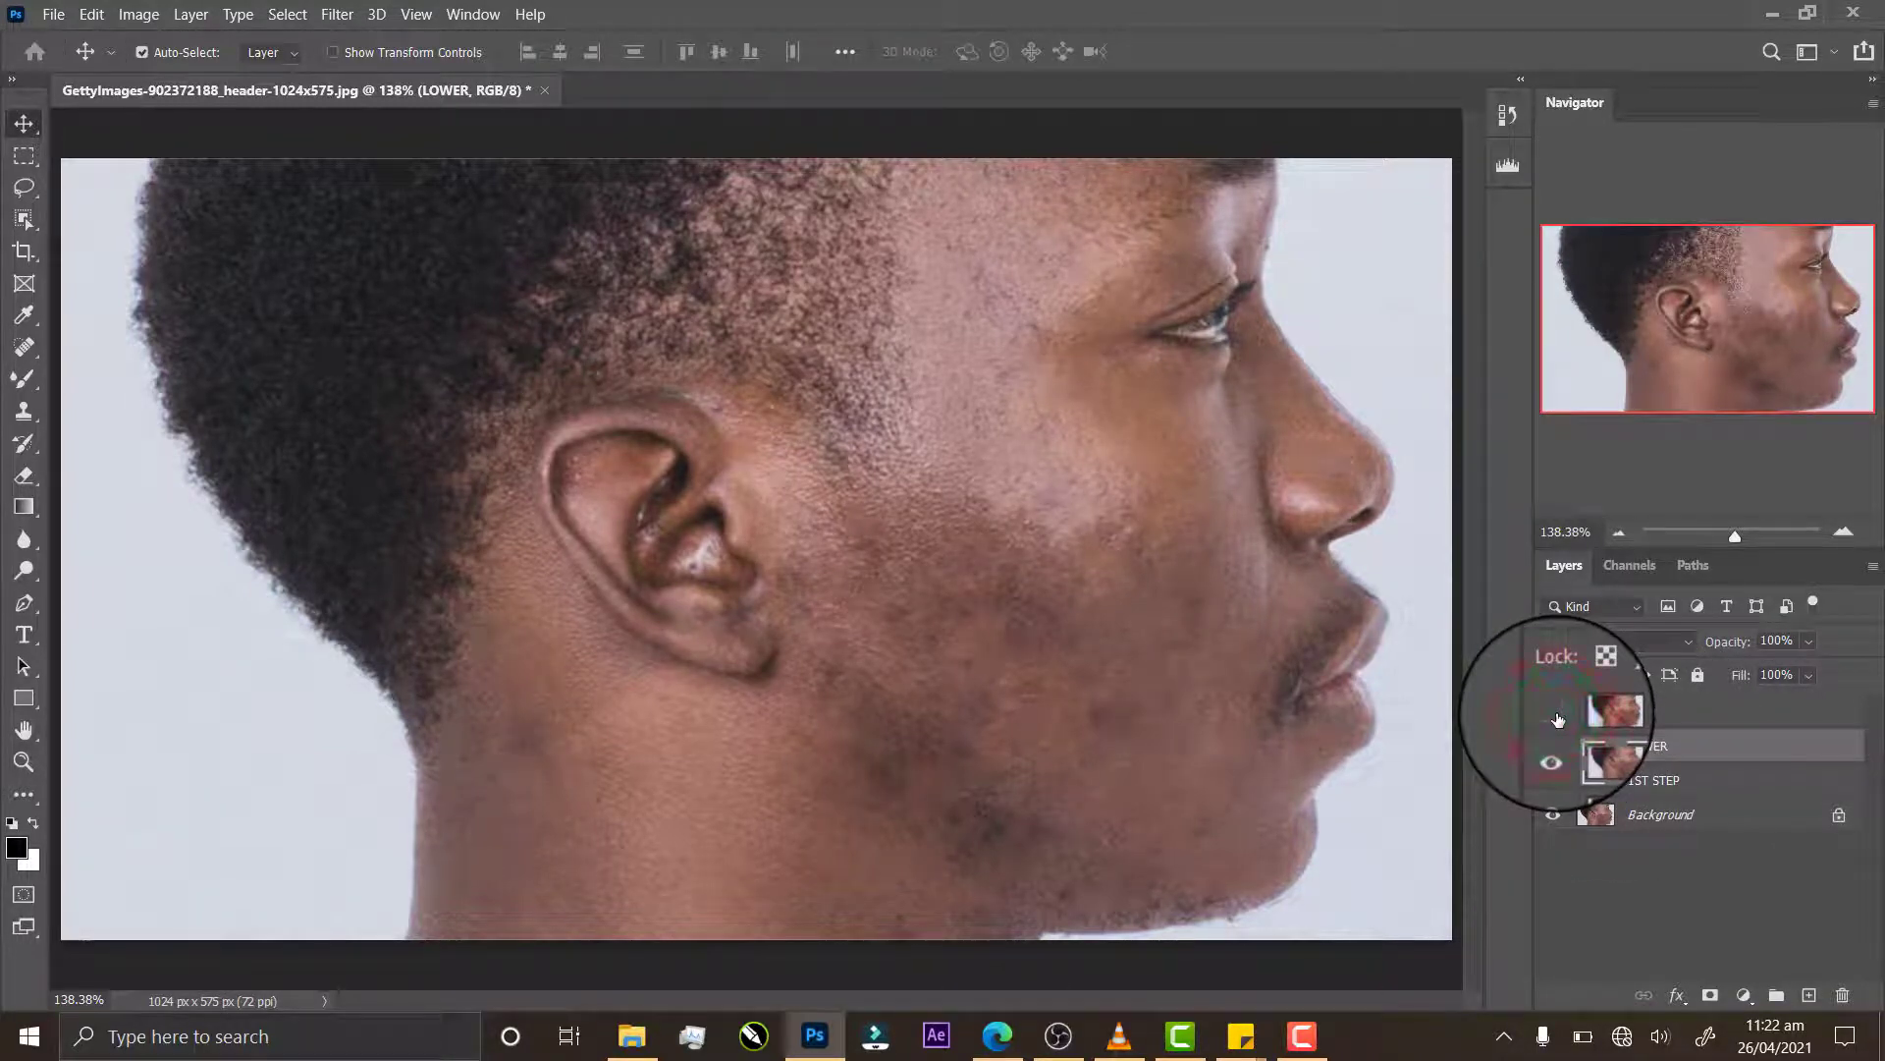
pyautogui.click(1718, 749)
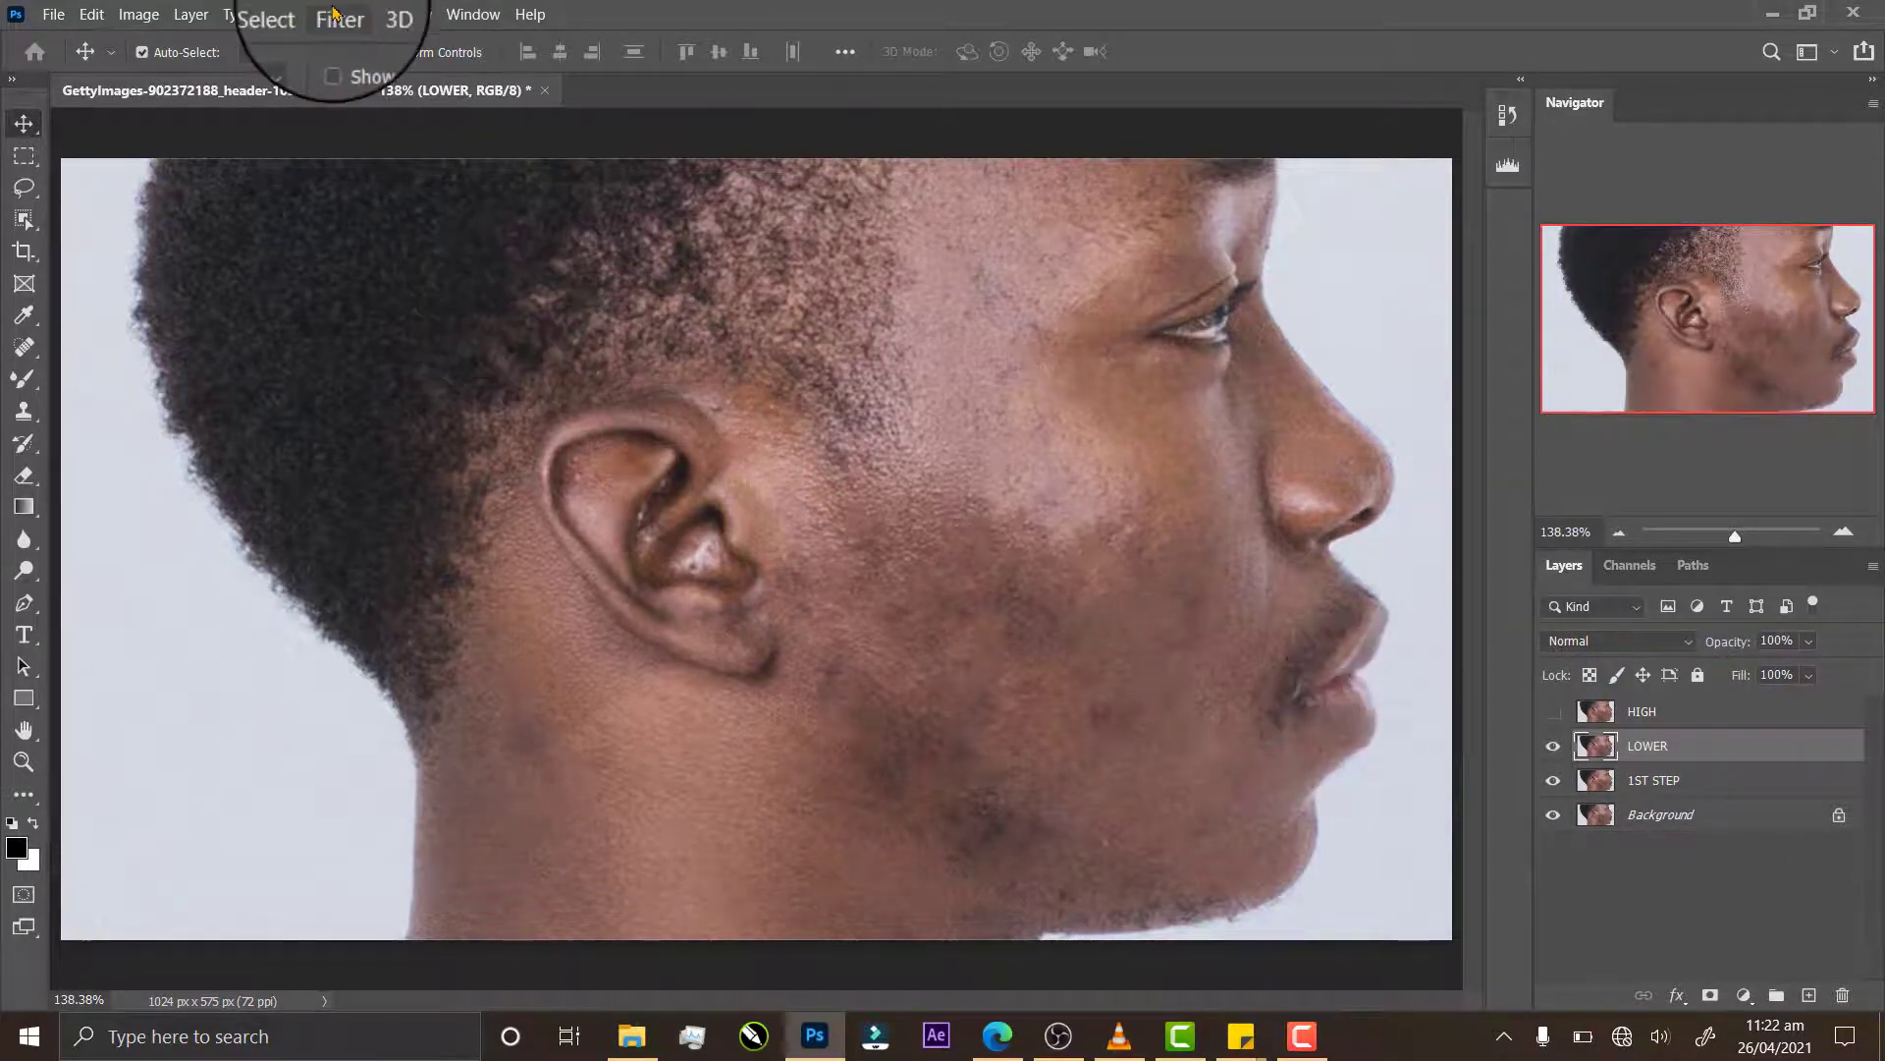
# Step: Apply a Gaussian Blur with a radius of 2.6 pixels to the LOWER layer
pyautogui.click(334, 14)
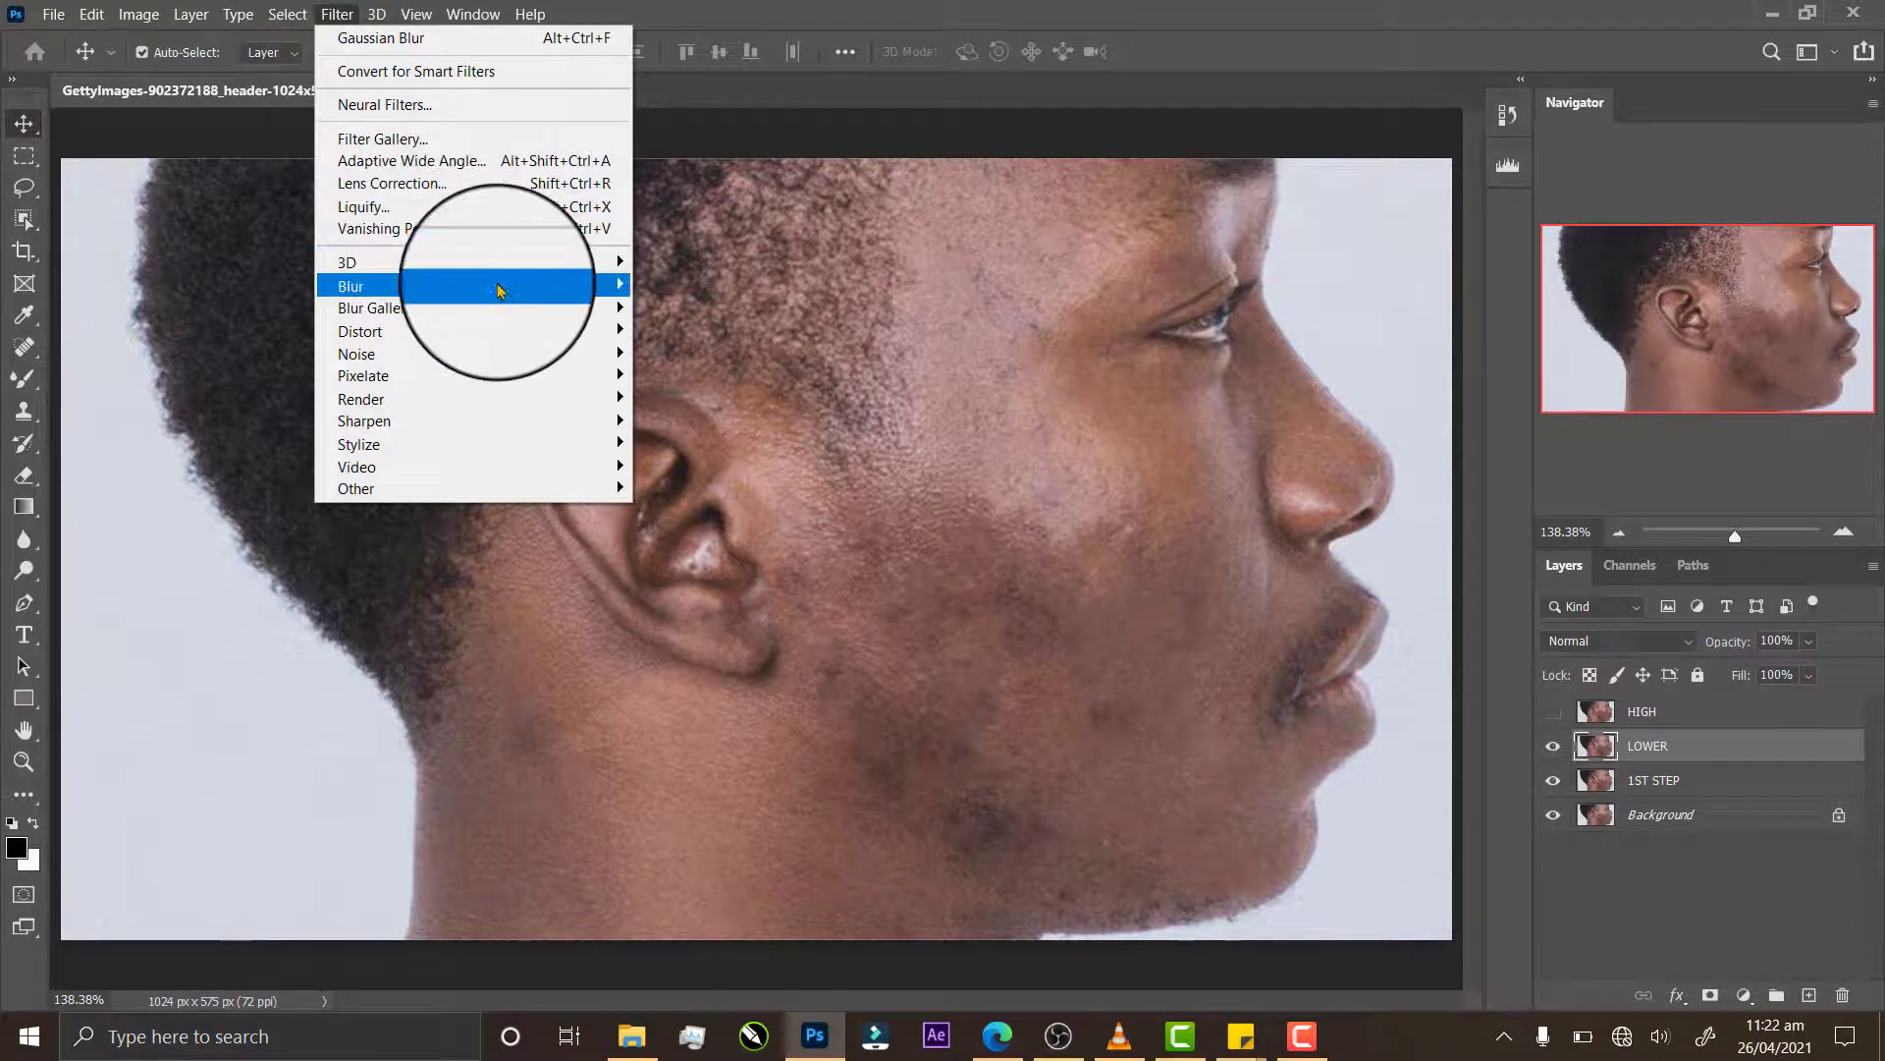
pyautogui.moveTo(496, 286)
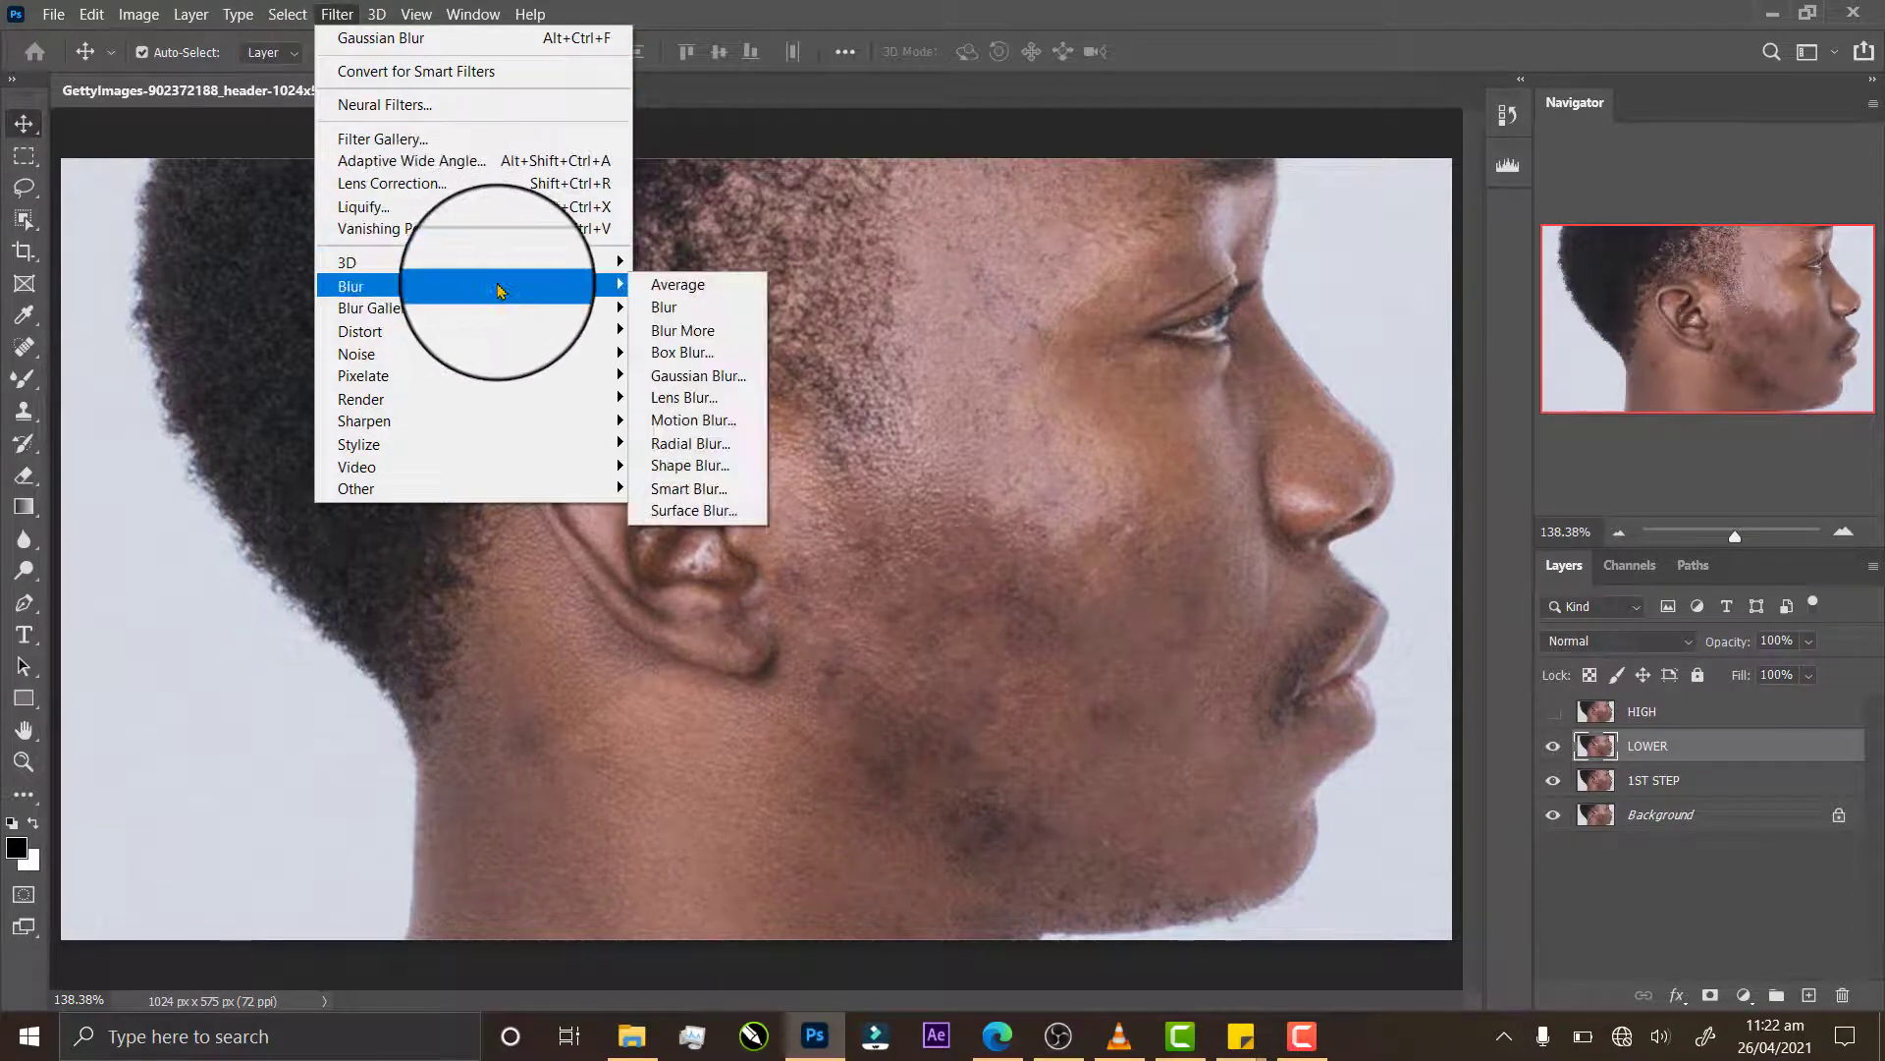
pyautogui.click(712, 378)
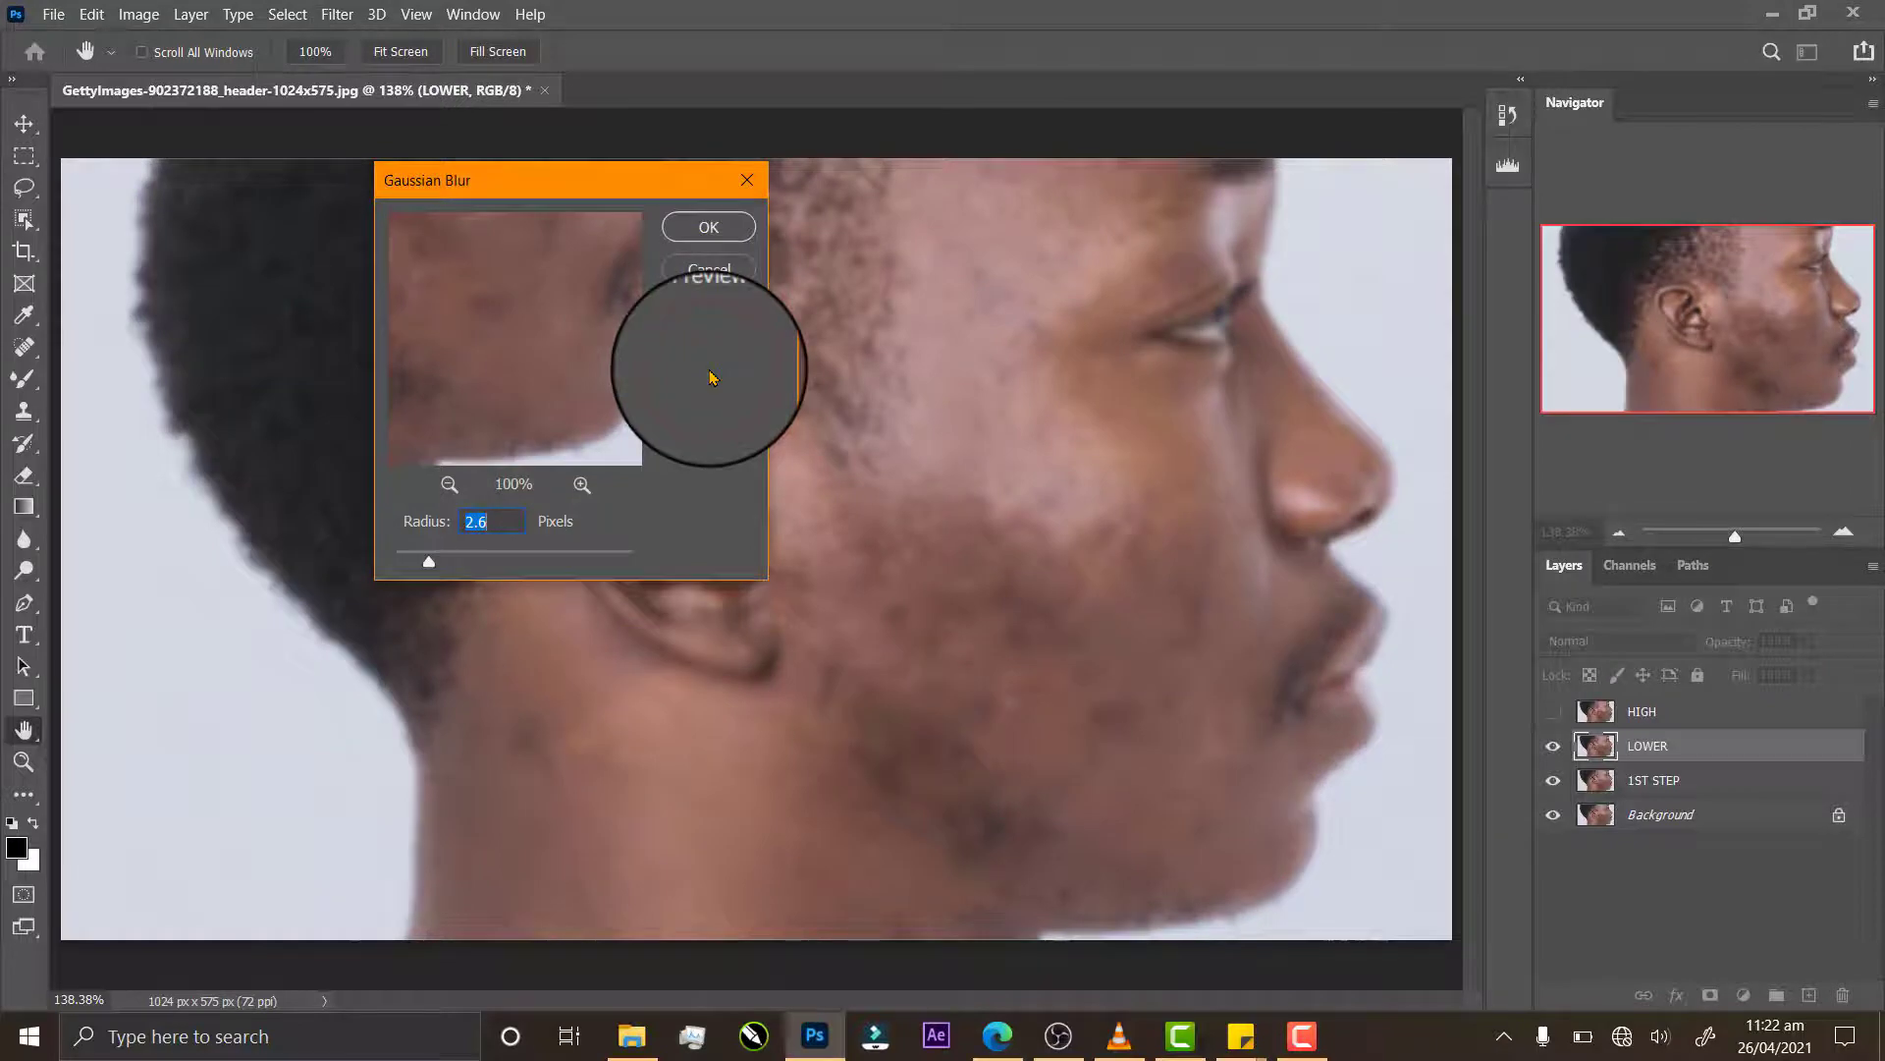
pyautogui.moveTo(579, 178); pyautogui.dragTo(1317, 205)
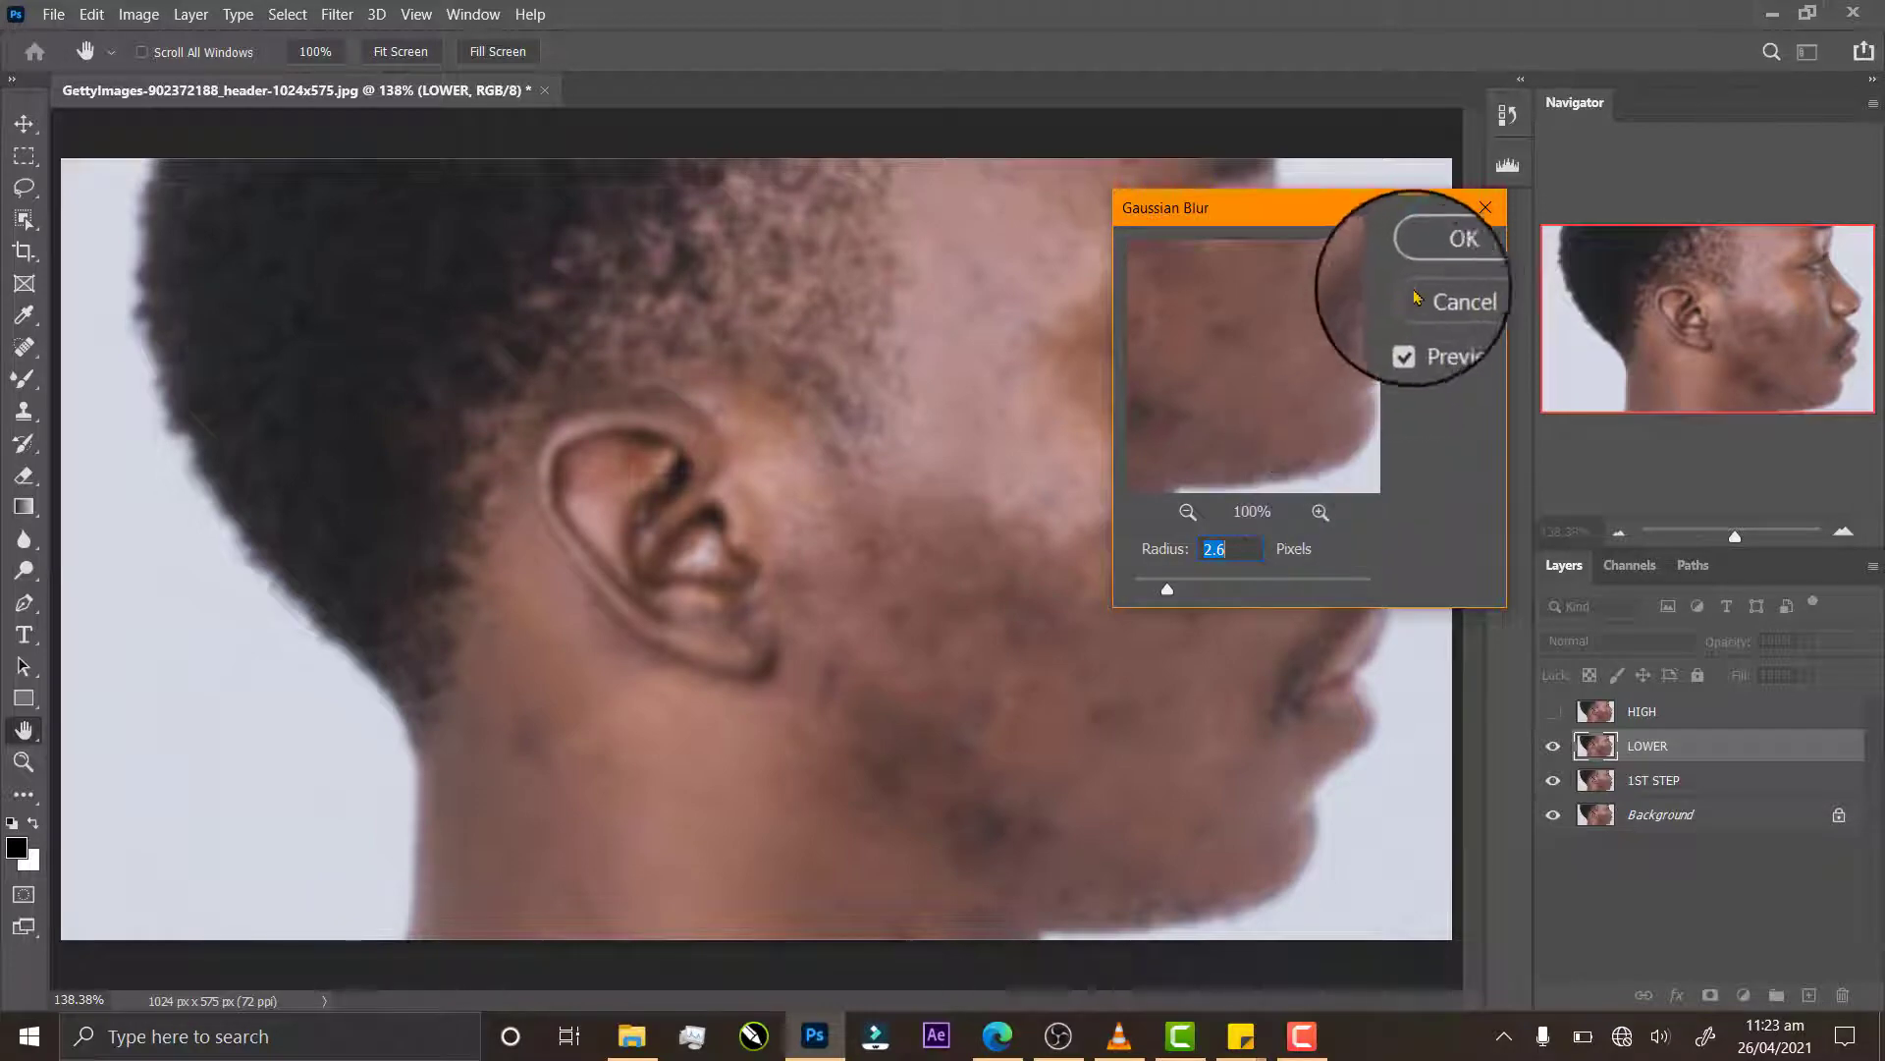
pyautogui.click(1445, 251)
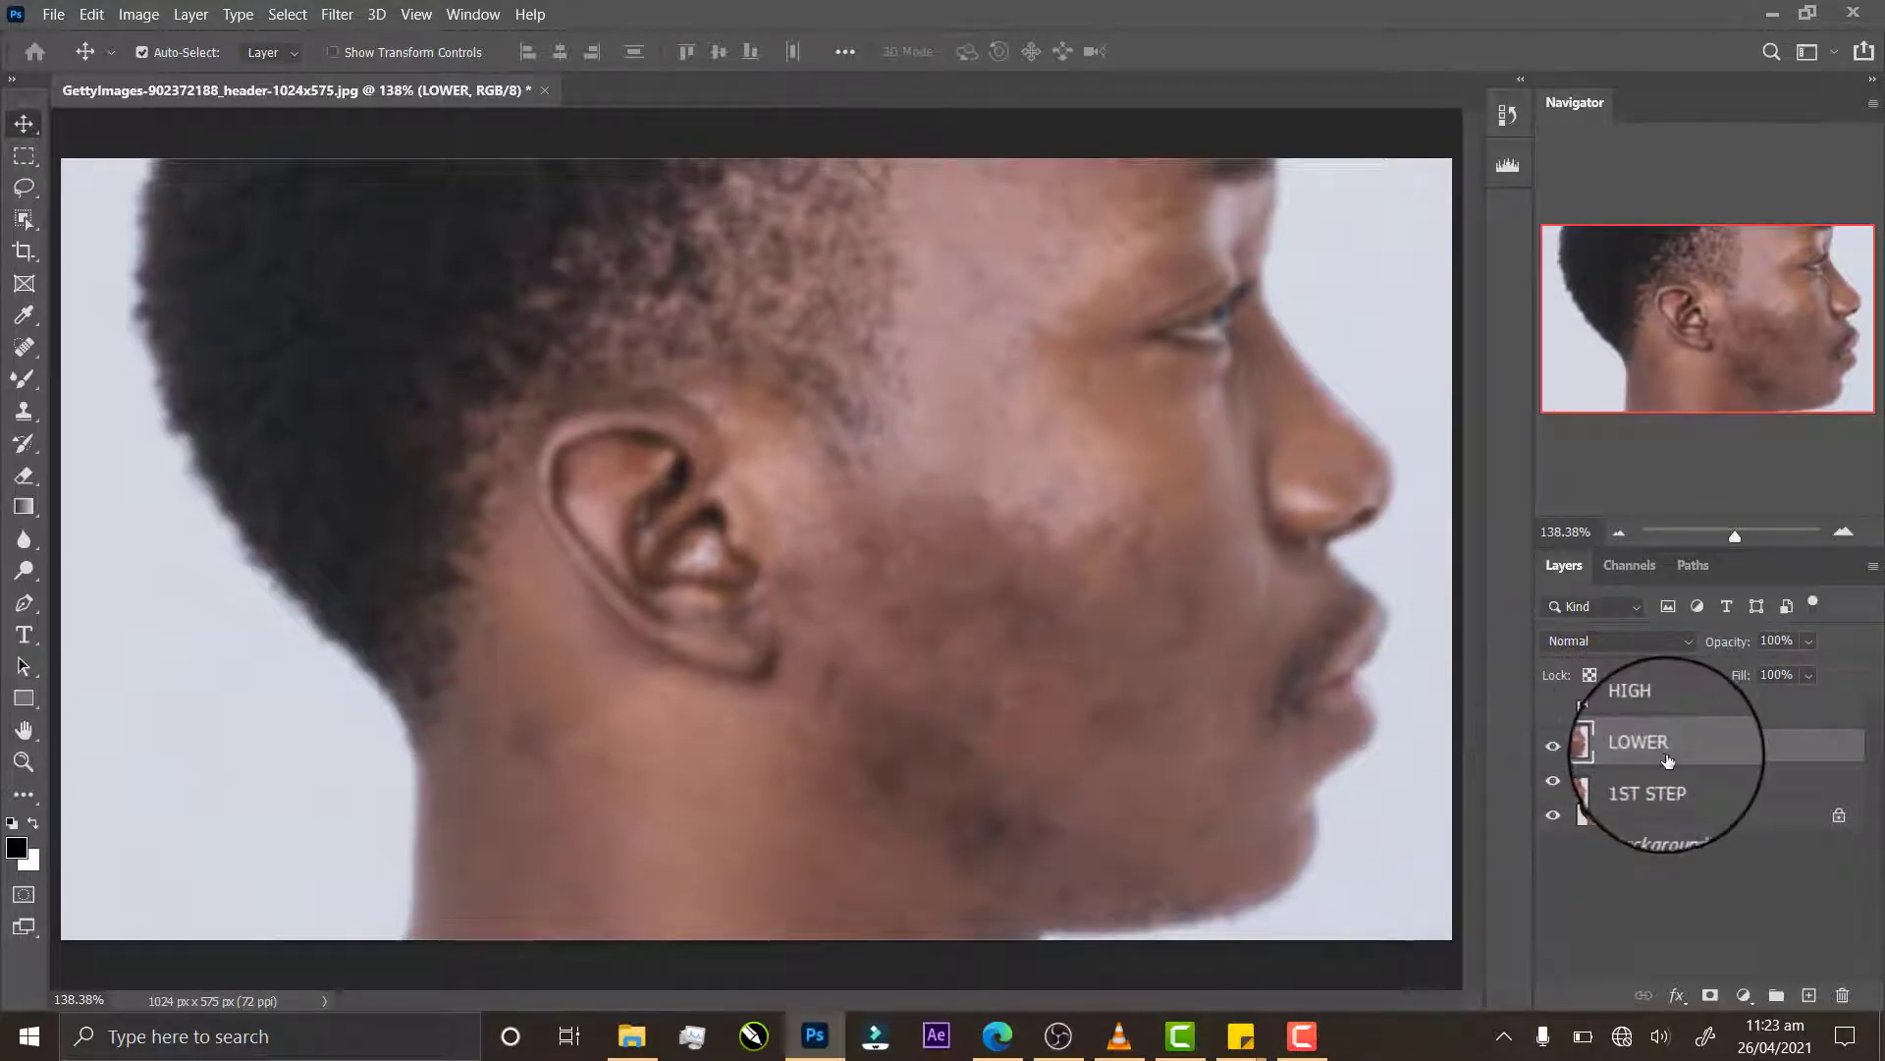
# Step: Show the HIGH layer and use Apply Image on it with LOWER as source layer, Subtract blending, scale 2 and offset 128
pyautogui.click(1630, 709)
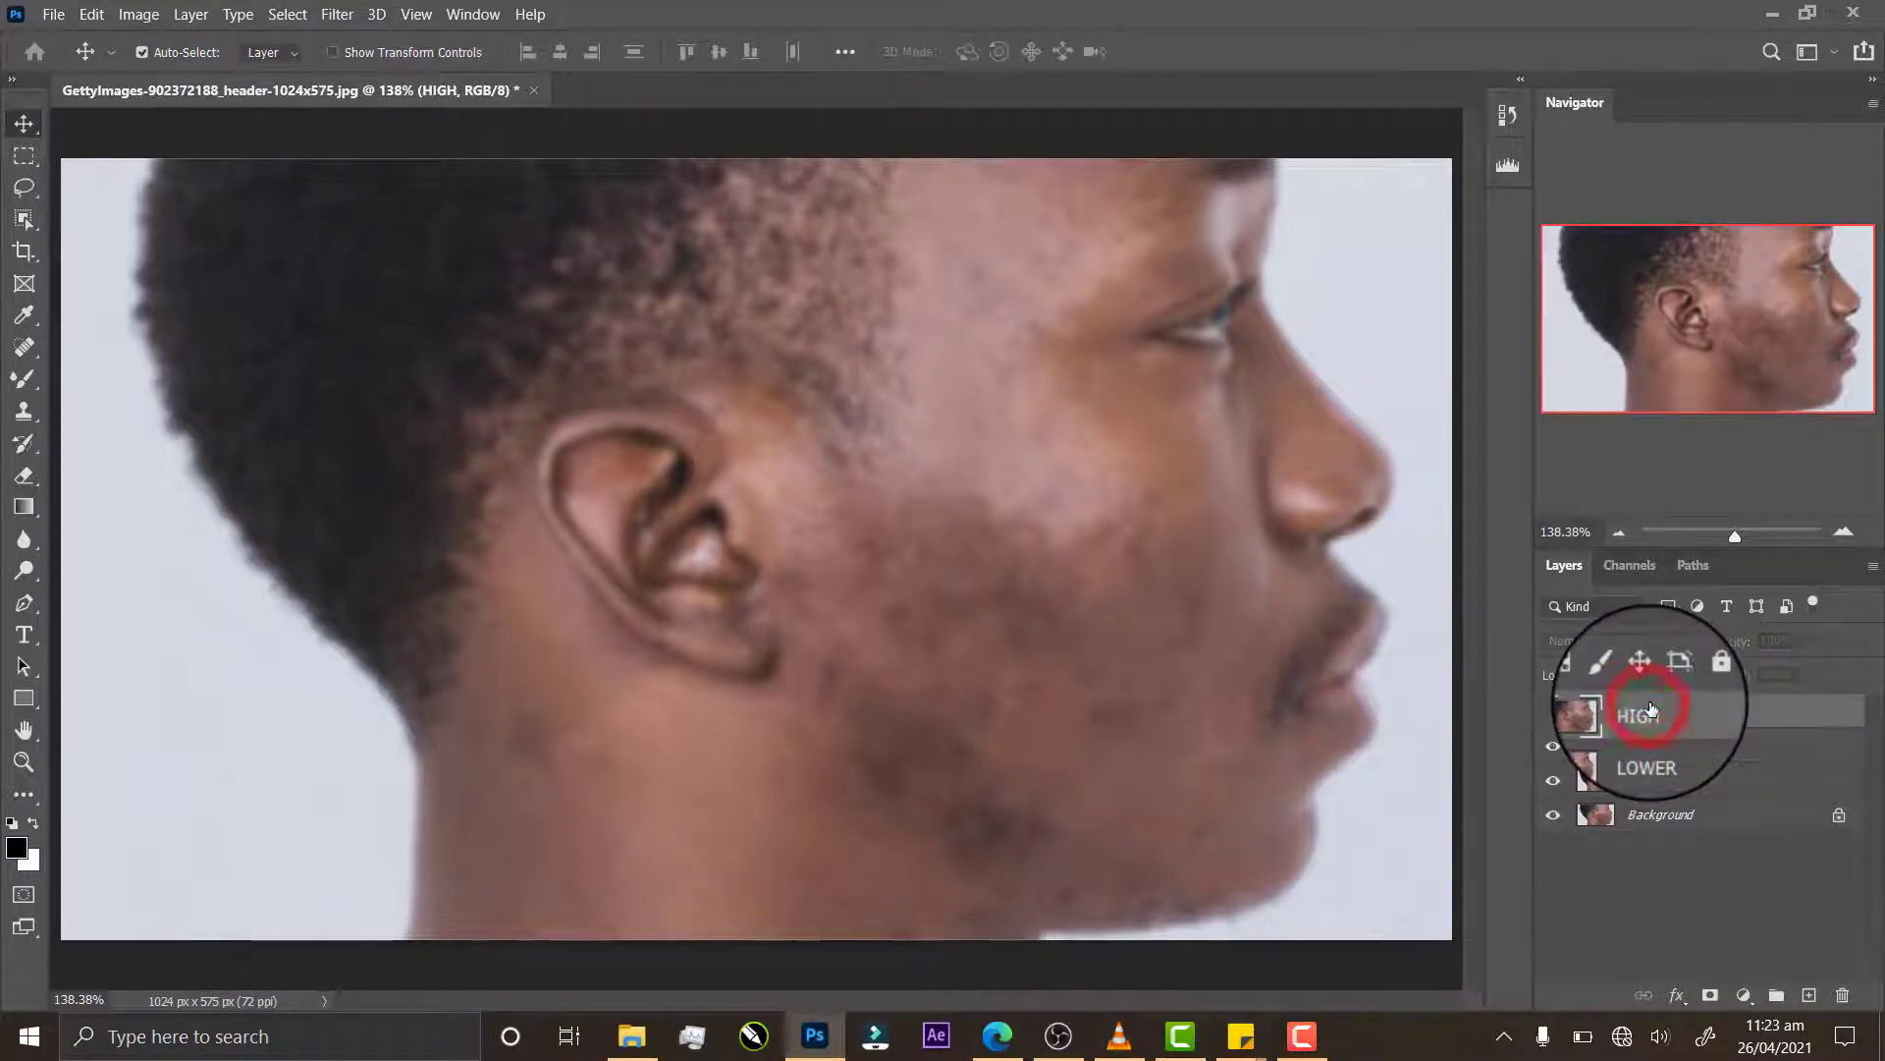
pyautogui.click(1553, 719)
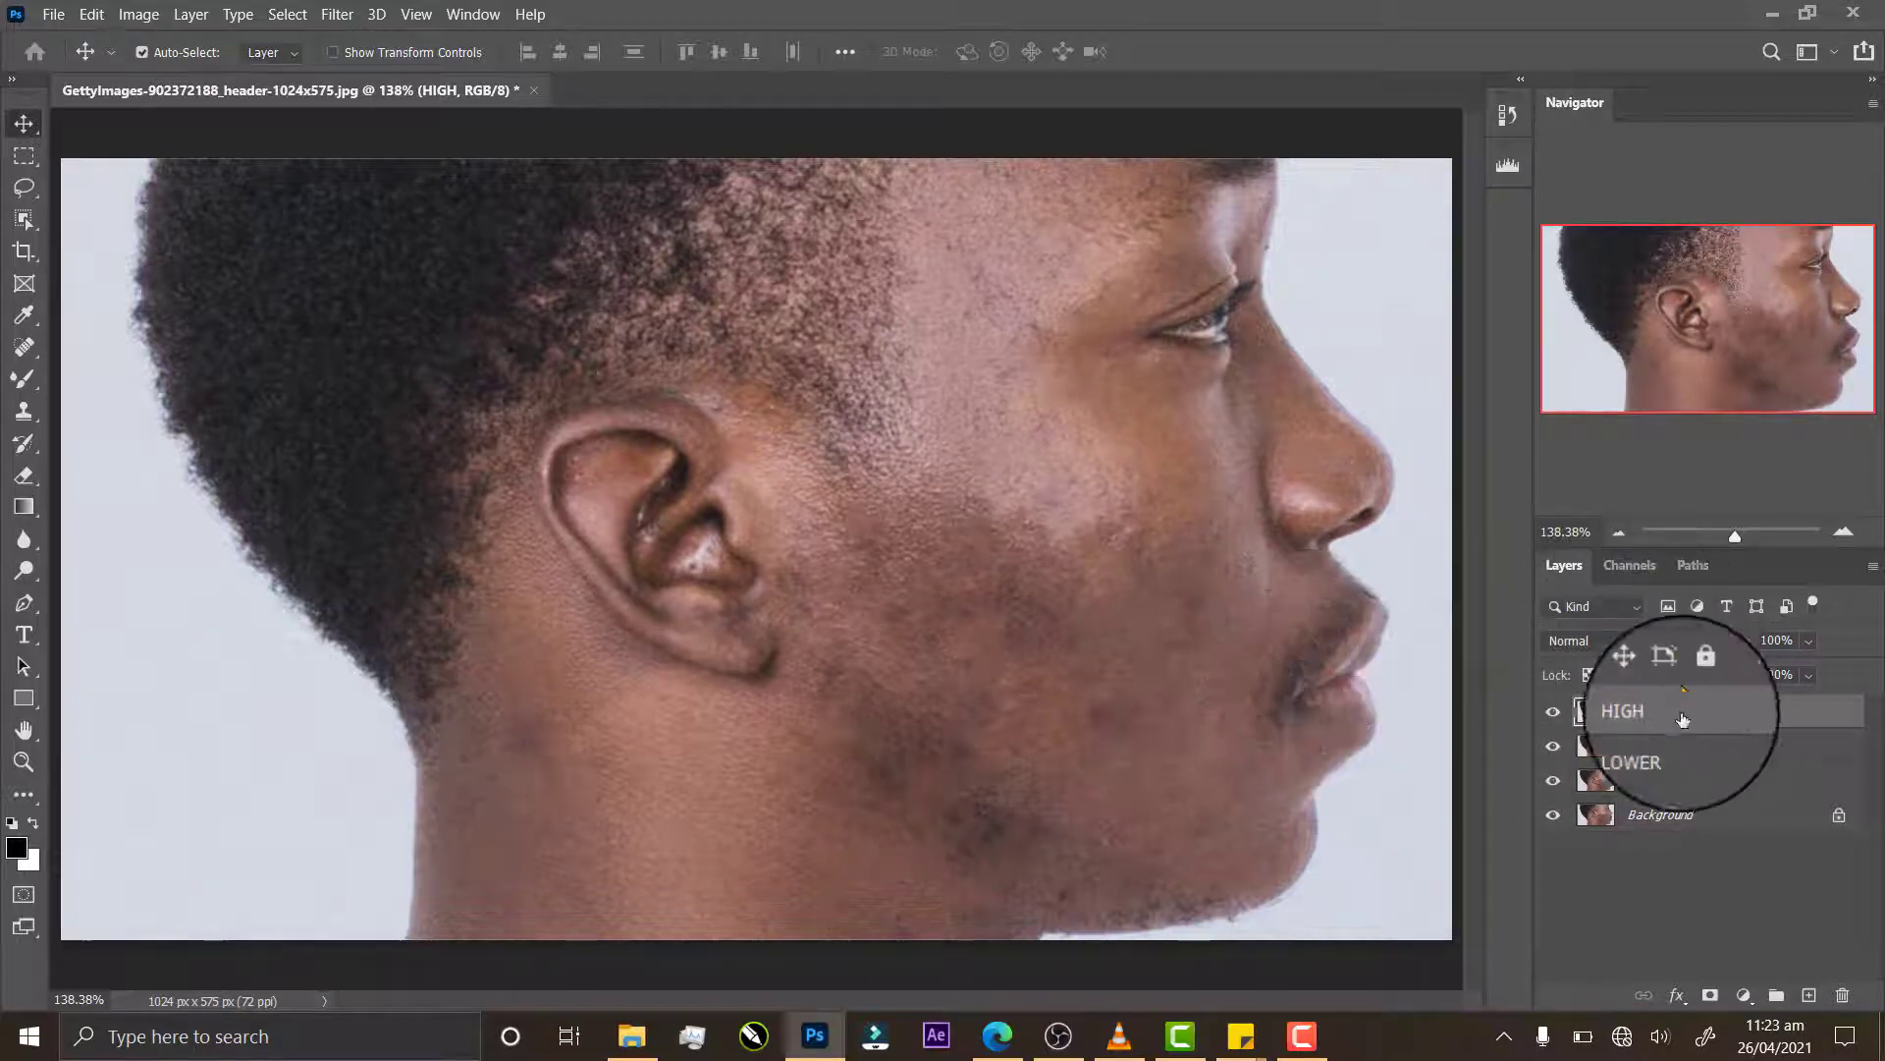
pyautogui.click(125, 19)
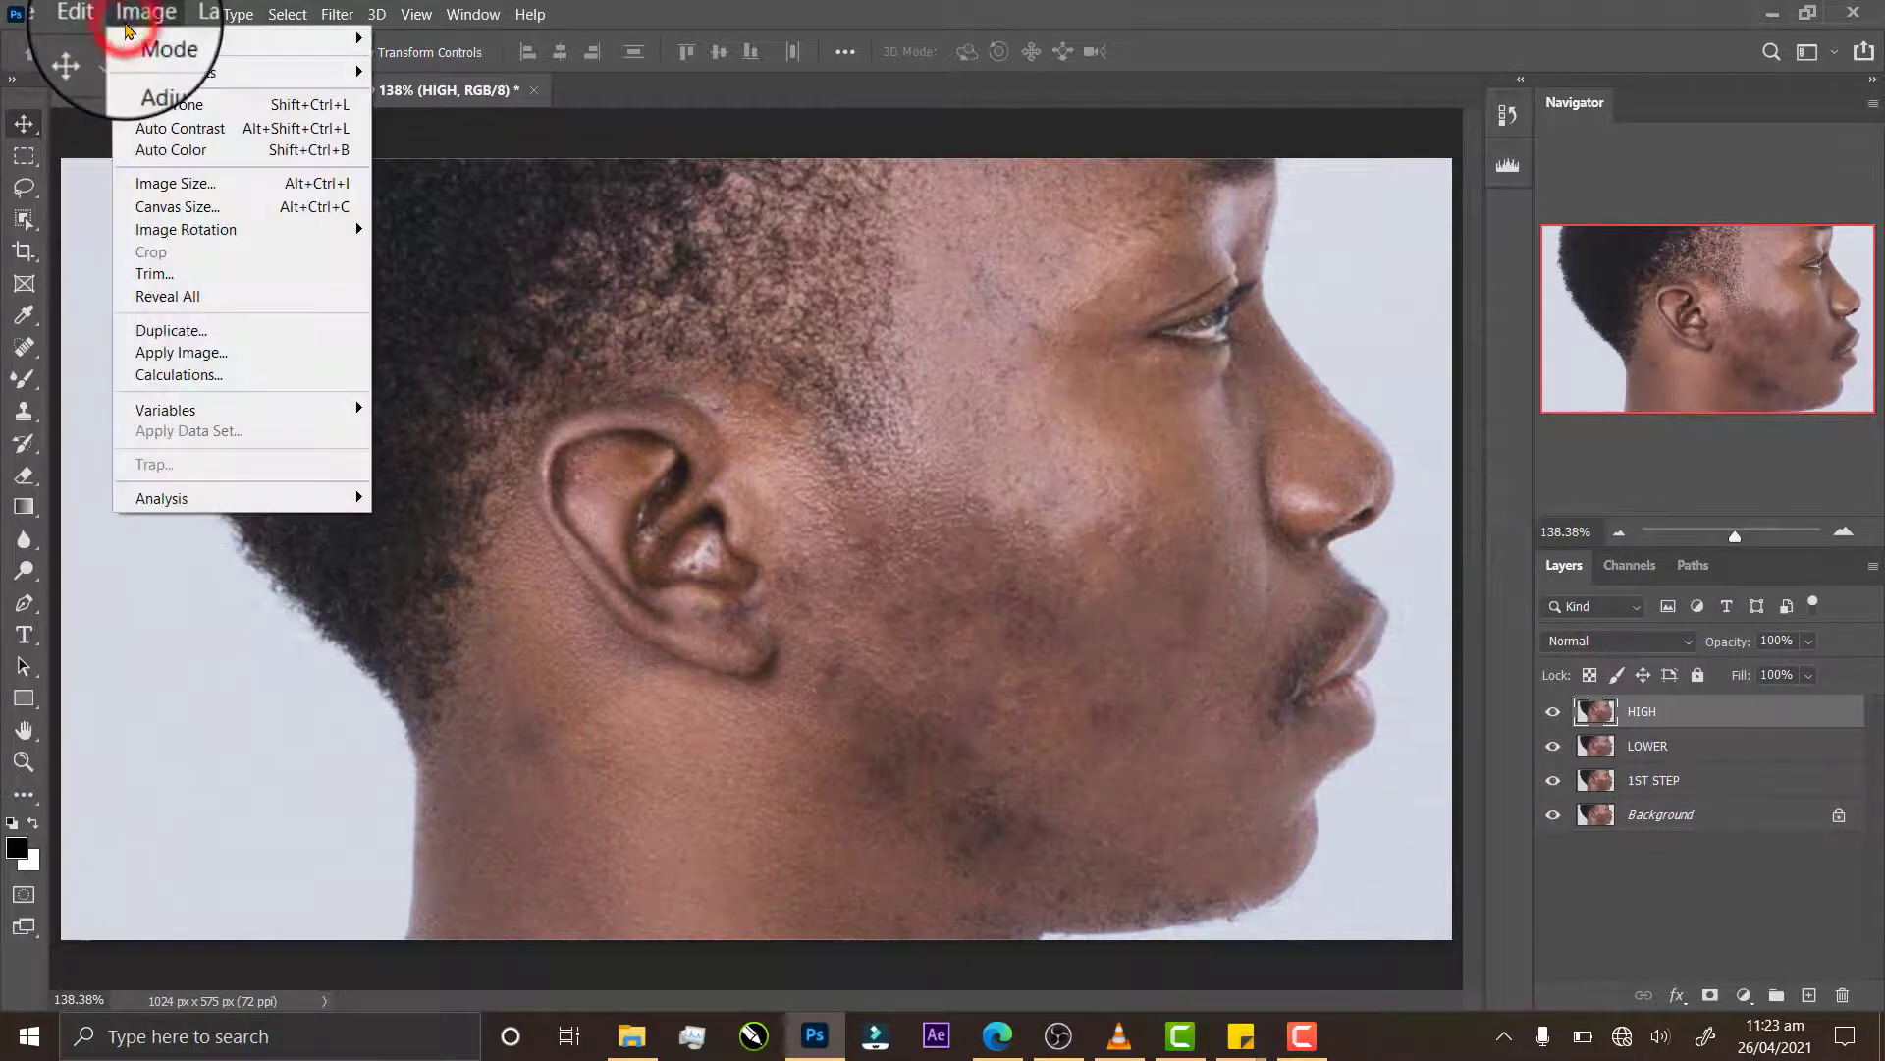
pyautogui.click(158, 356)
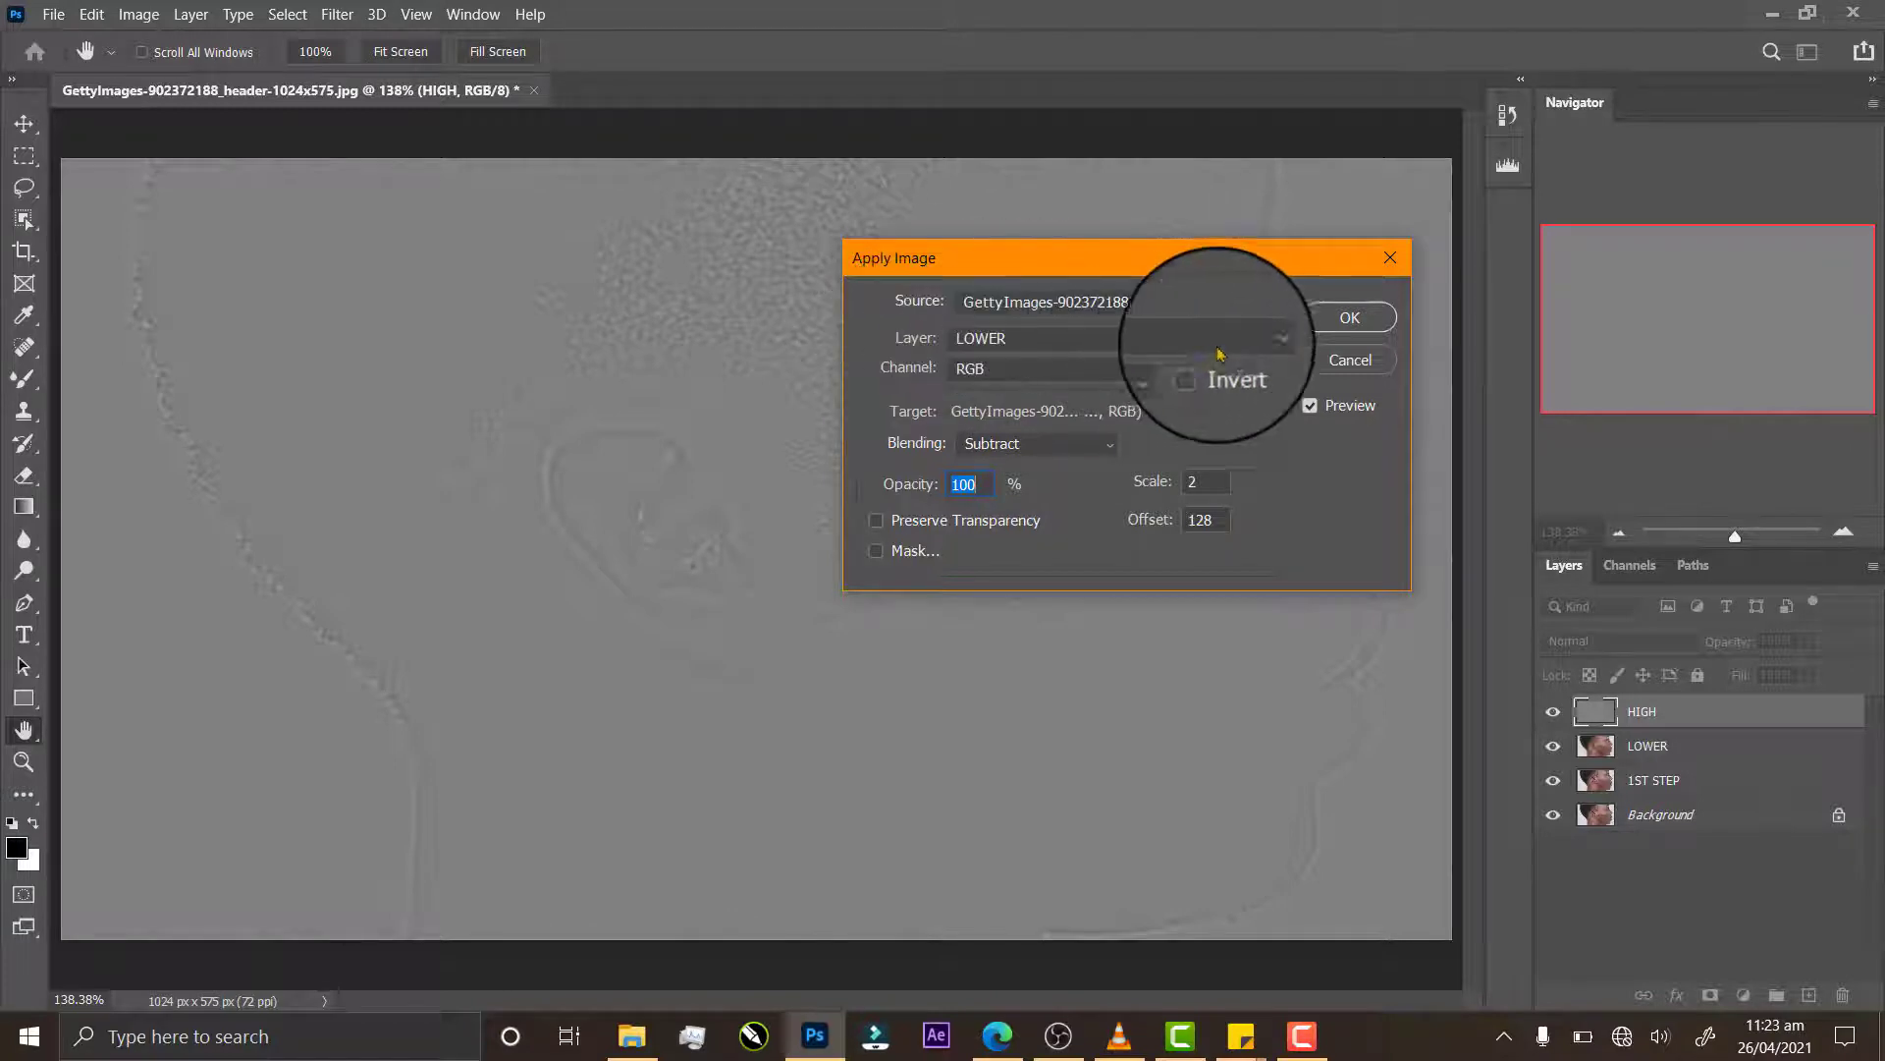
pyautogui.click(1258, 340)
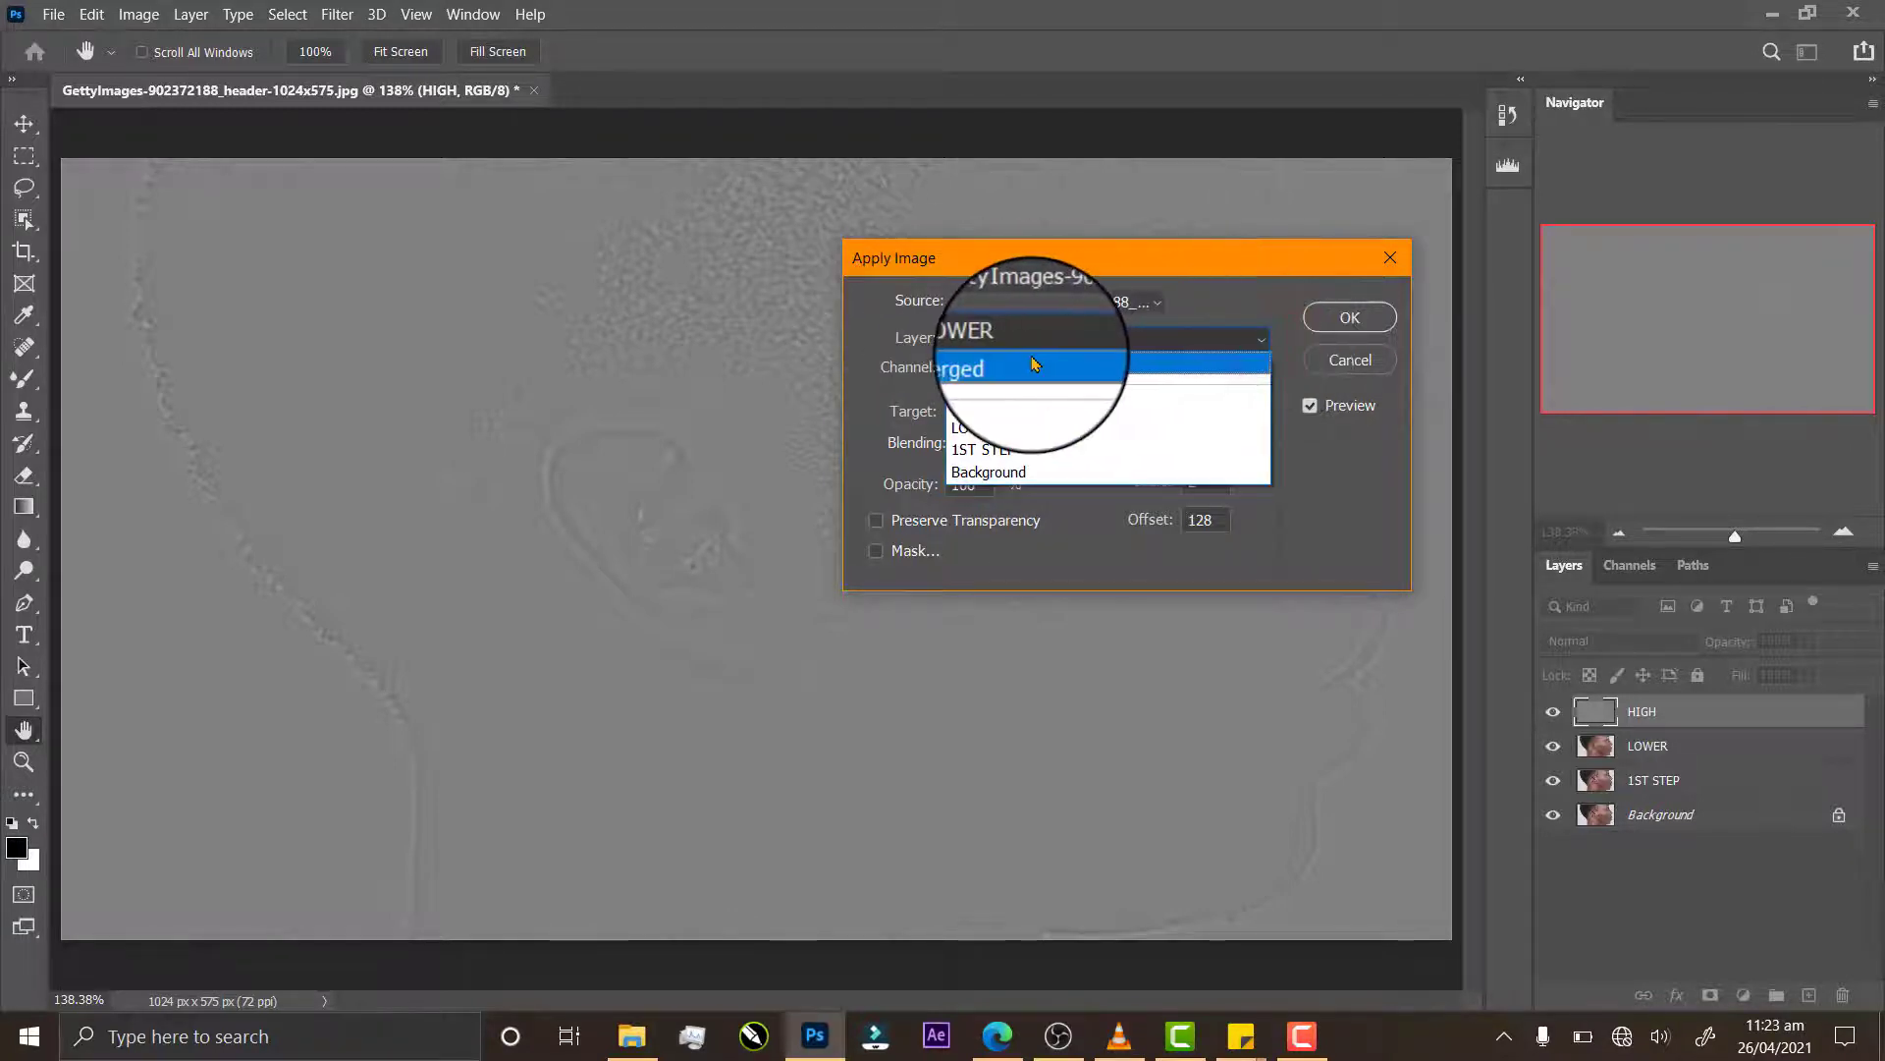
pyautogui.click(1016, 430)
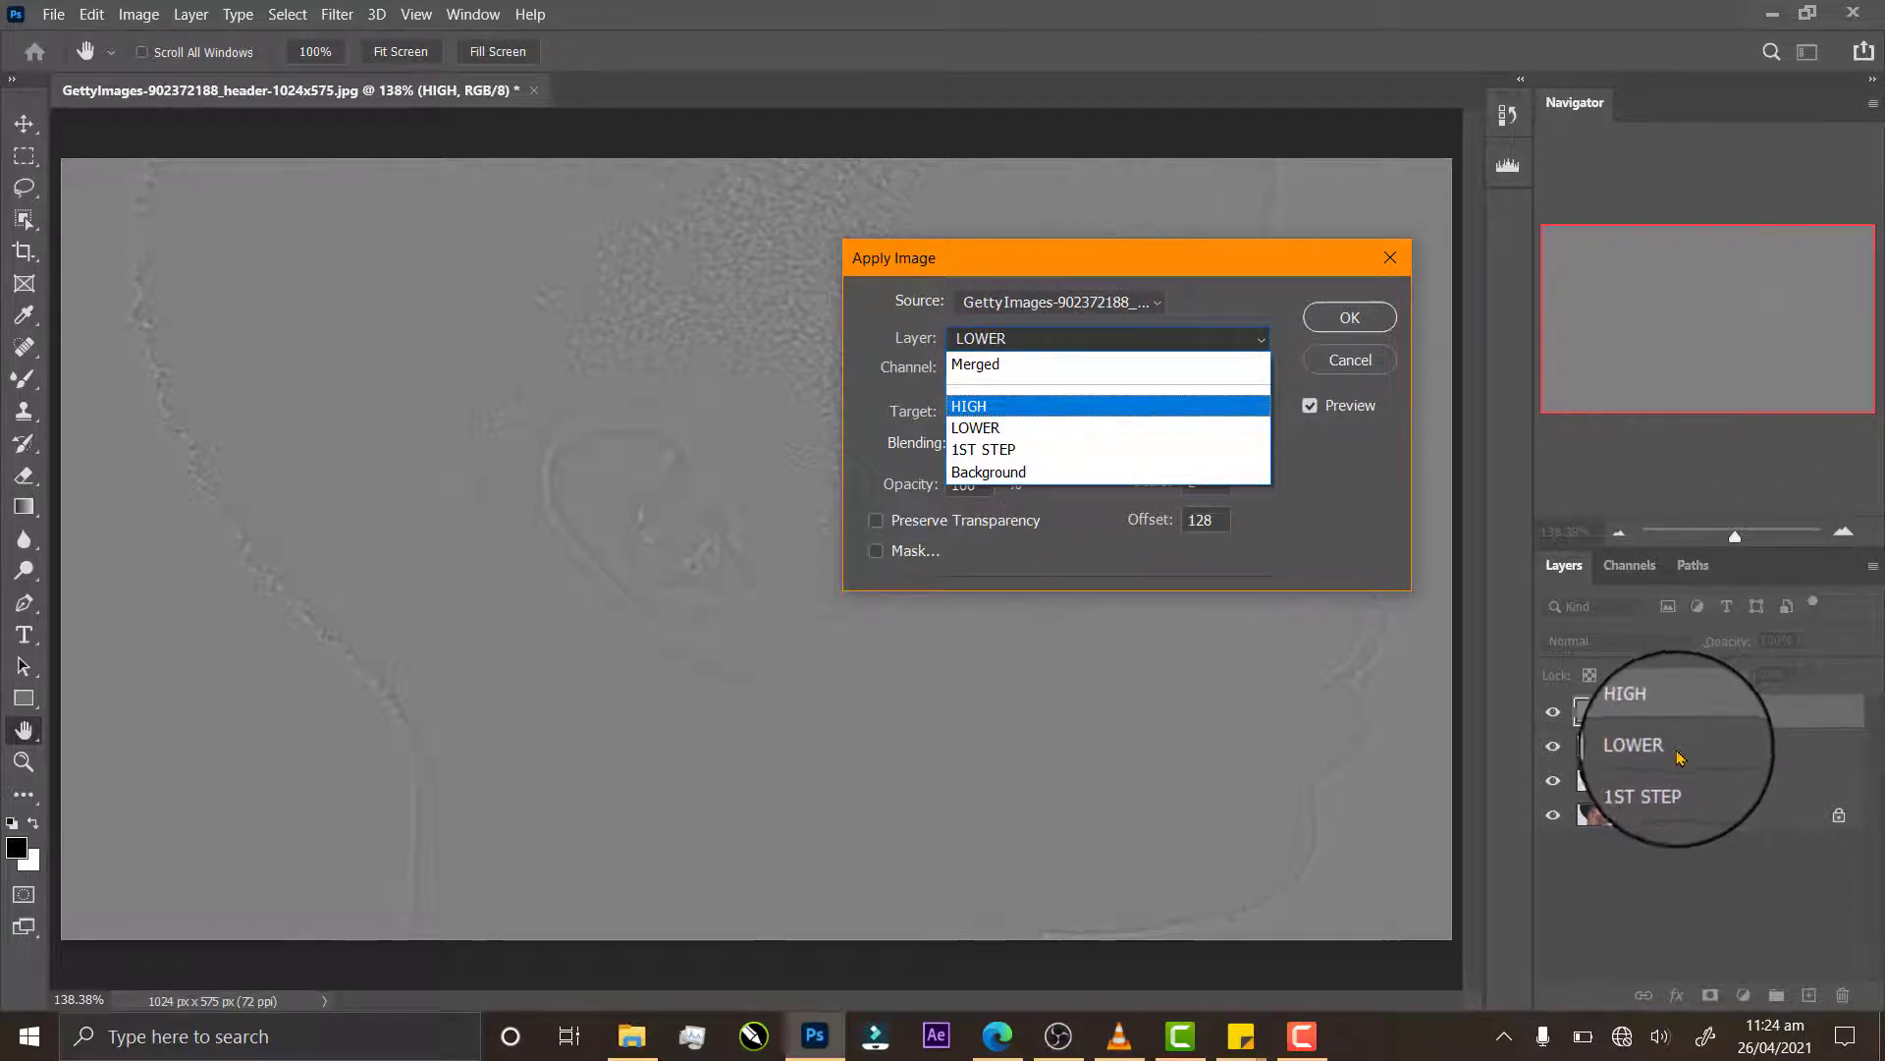
pyautogui.click(987, 430)
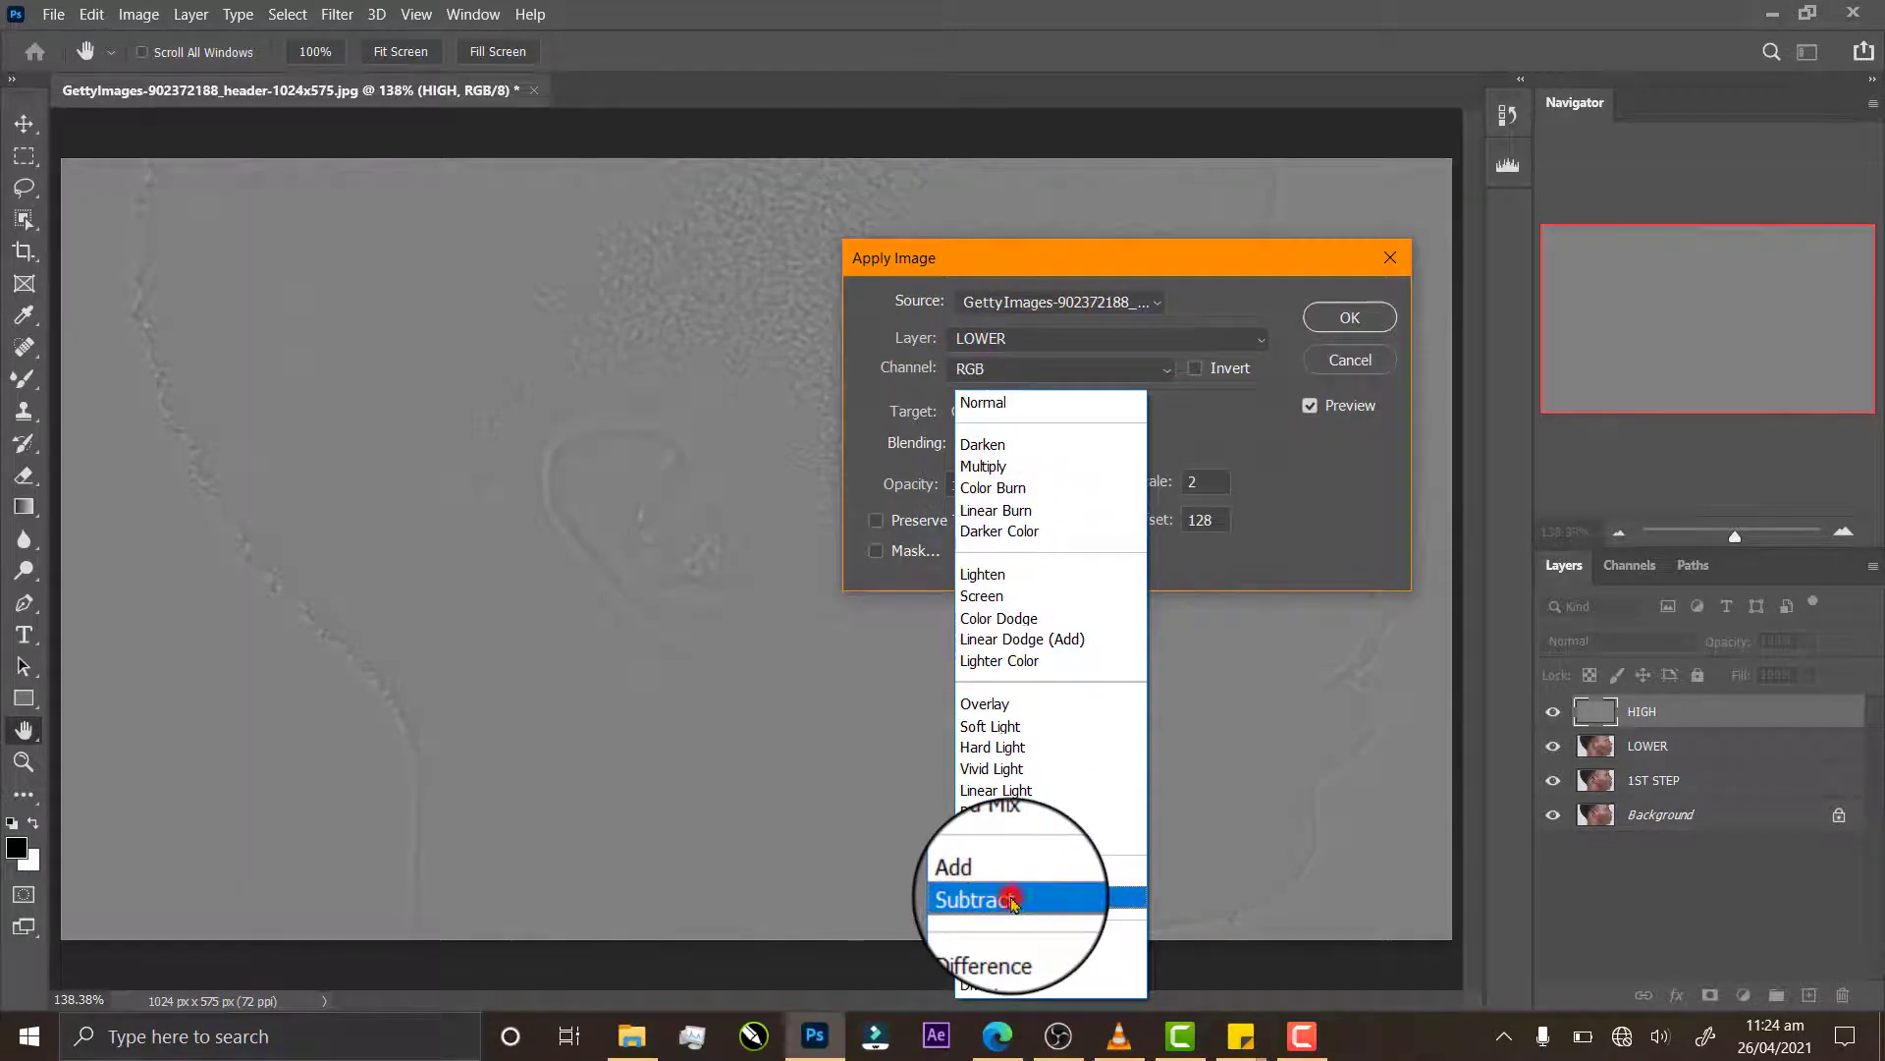
pyautogui.click(1013, 901)
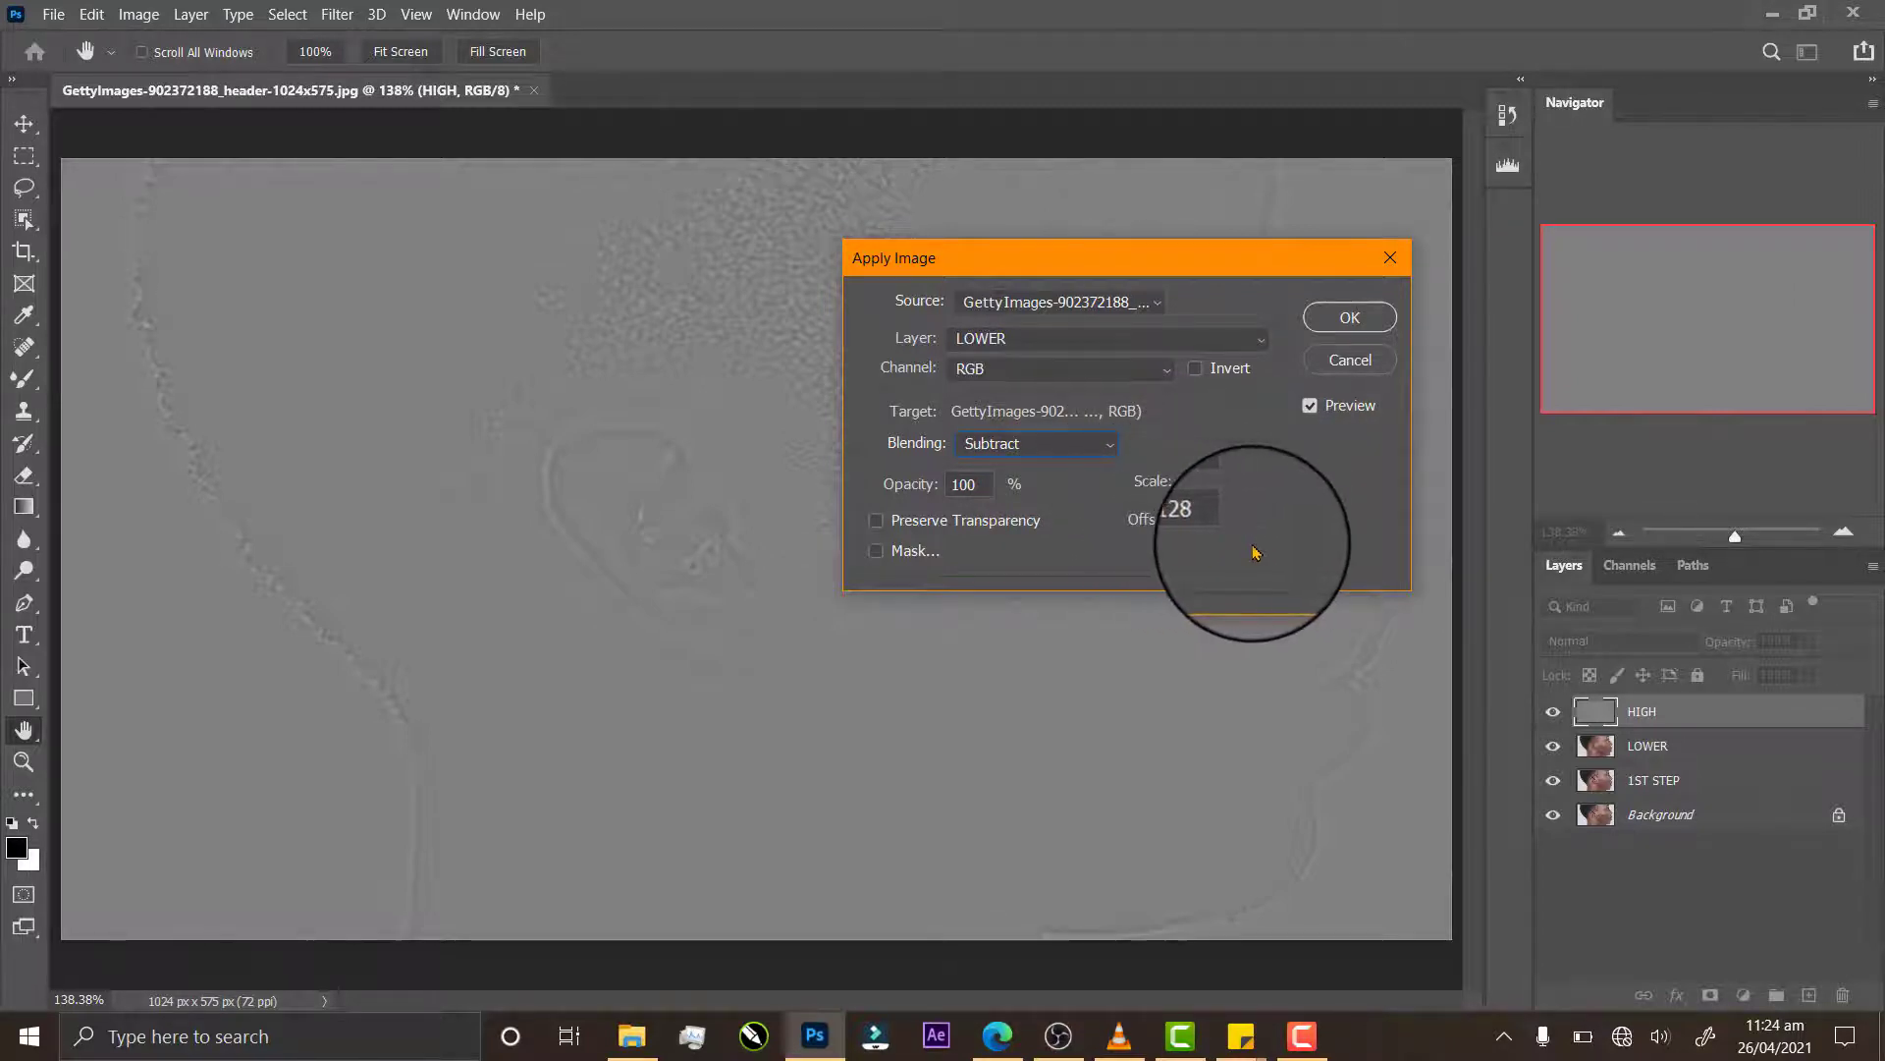
pyautogui.click(1331, 323)
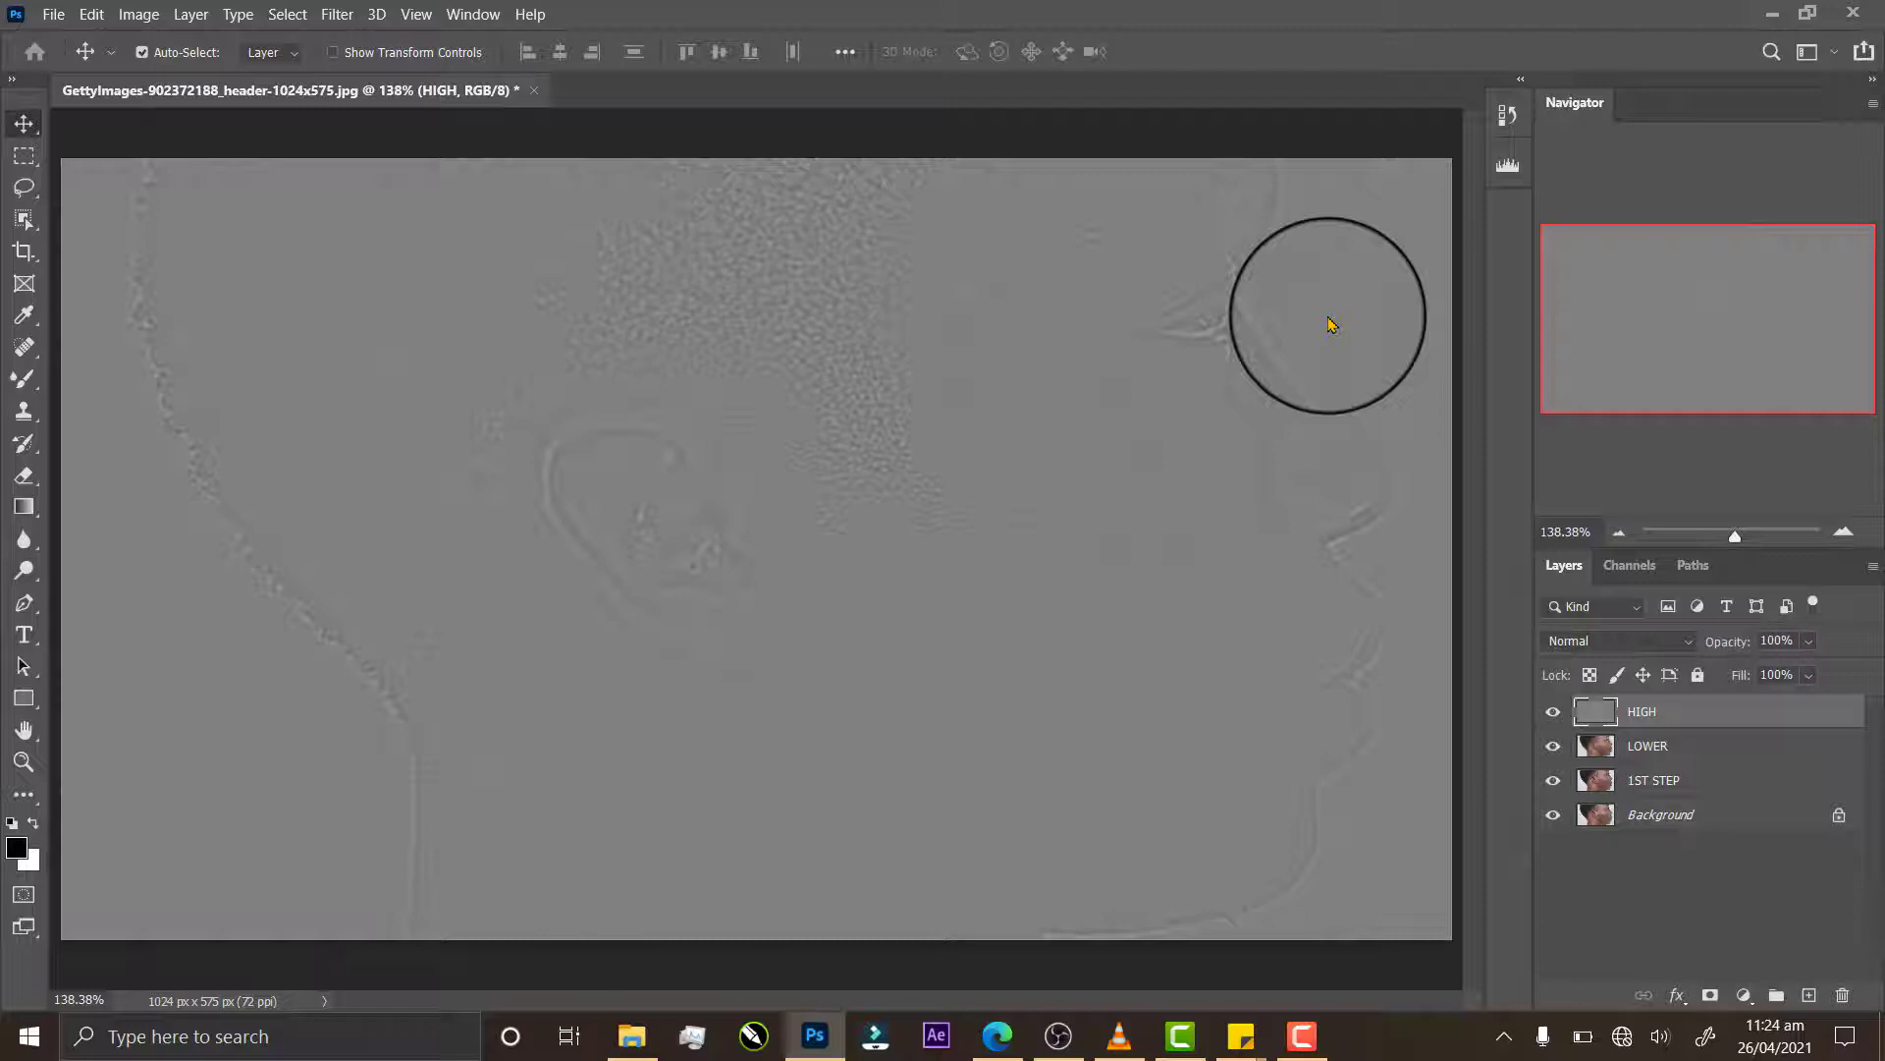
# Step: Set the HIGH layer's blend mode to Linear Light
pyautogui.click(1682, 646)
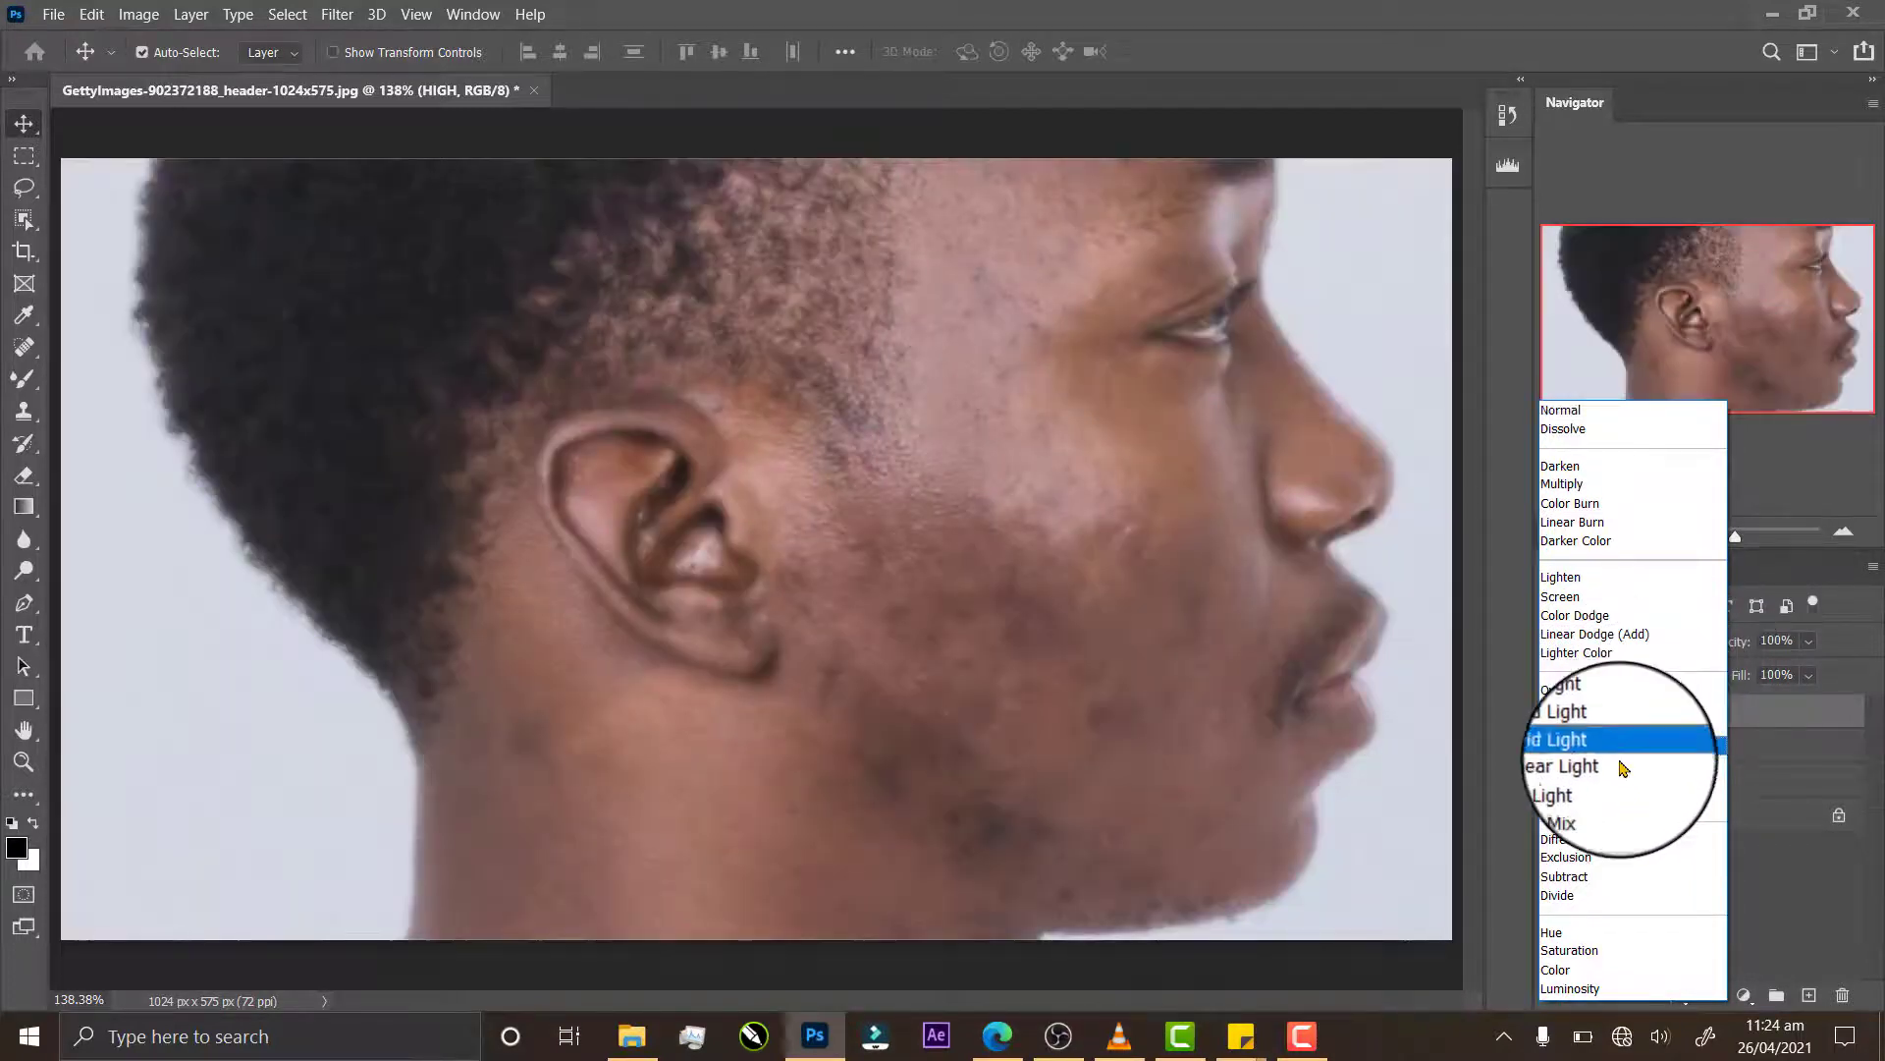
pyautogui.click(1616, 771)
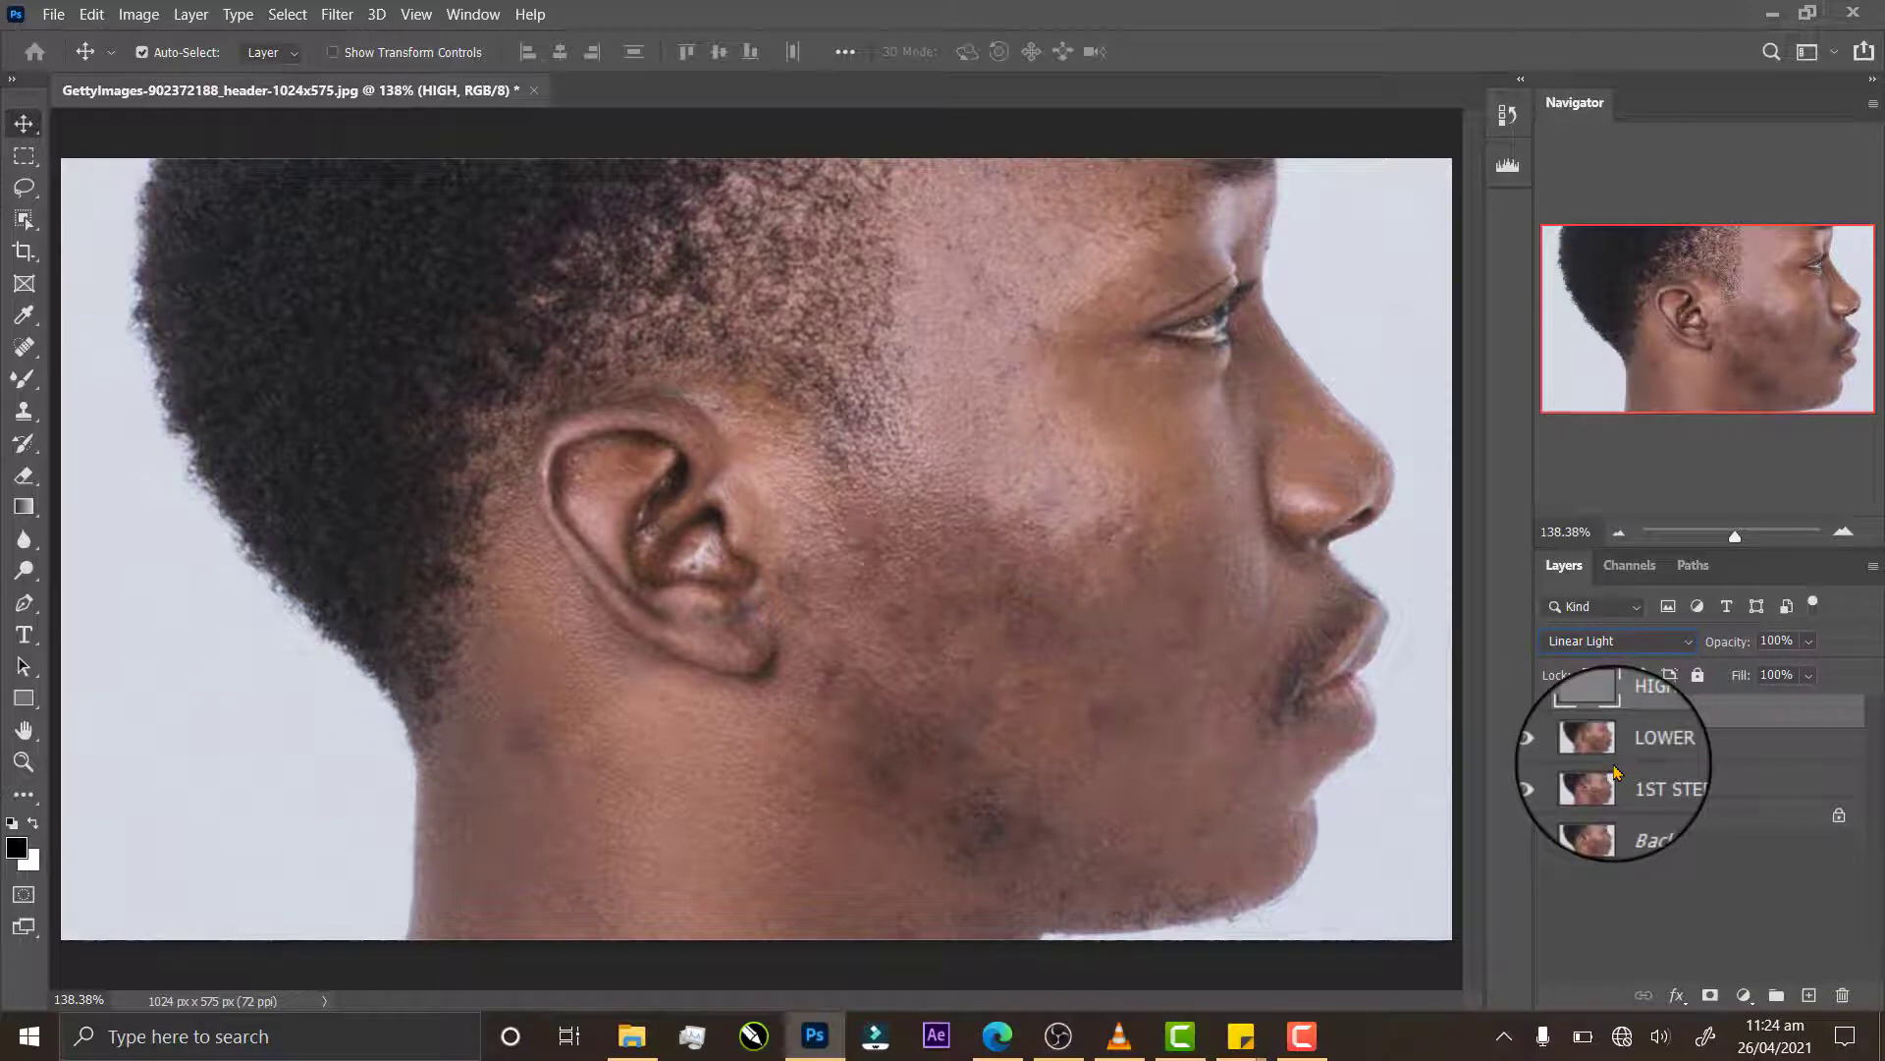
pyautogui.click(1657, 774)
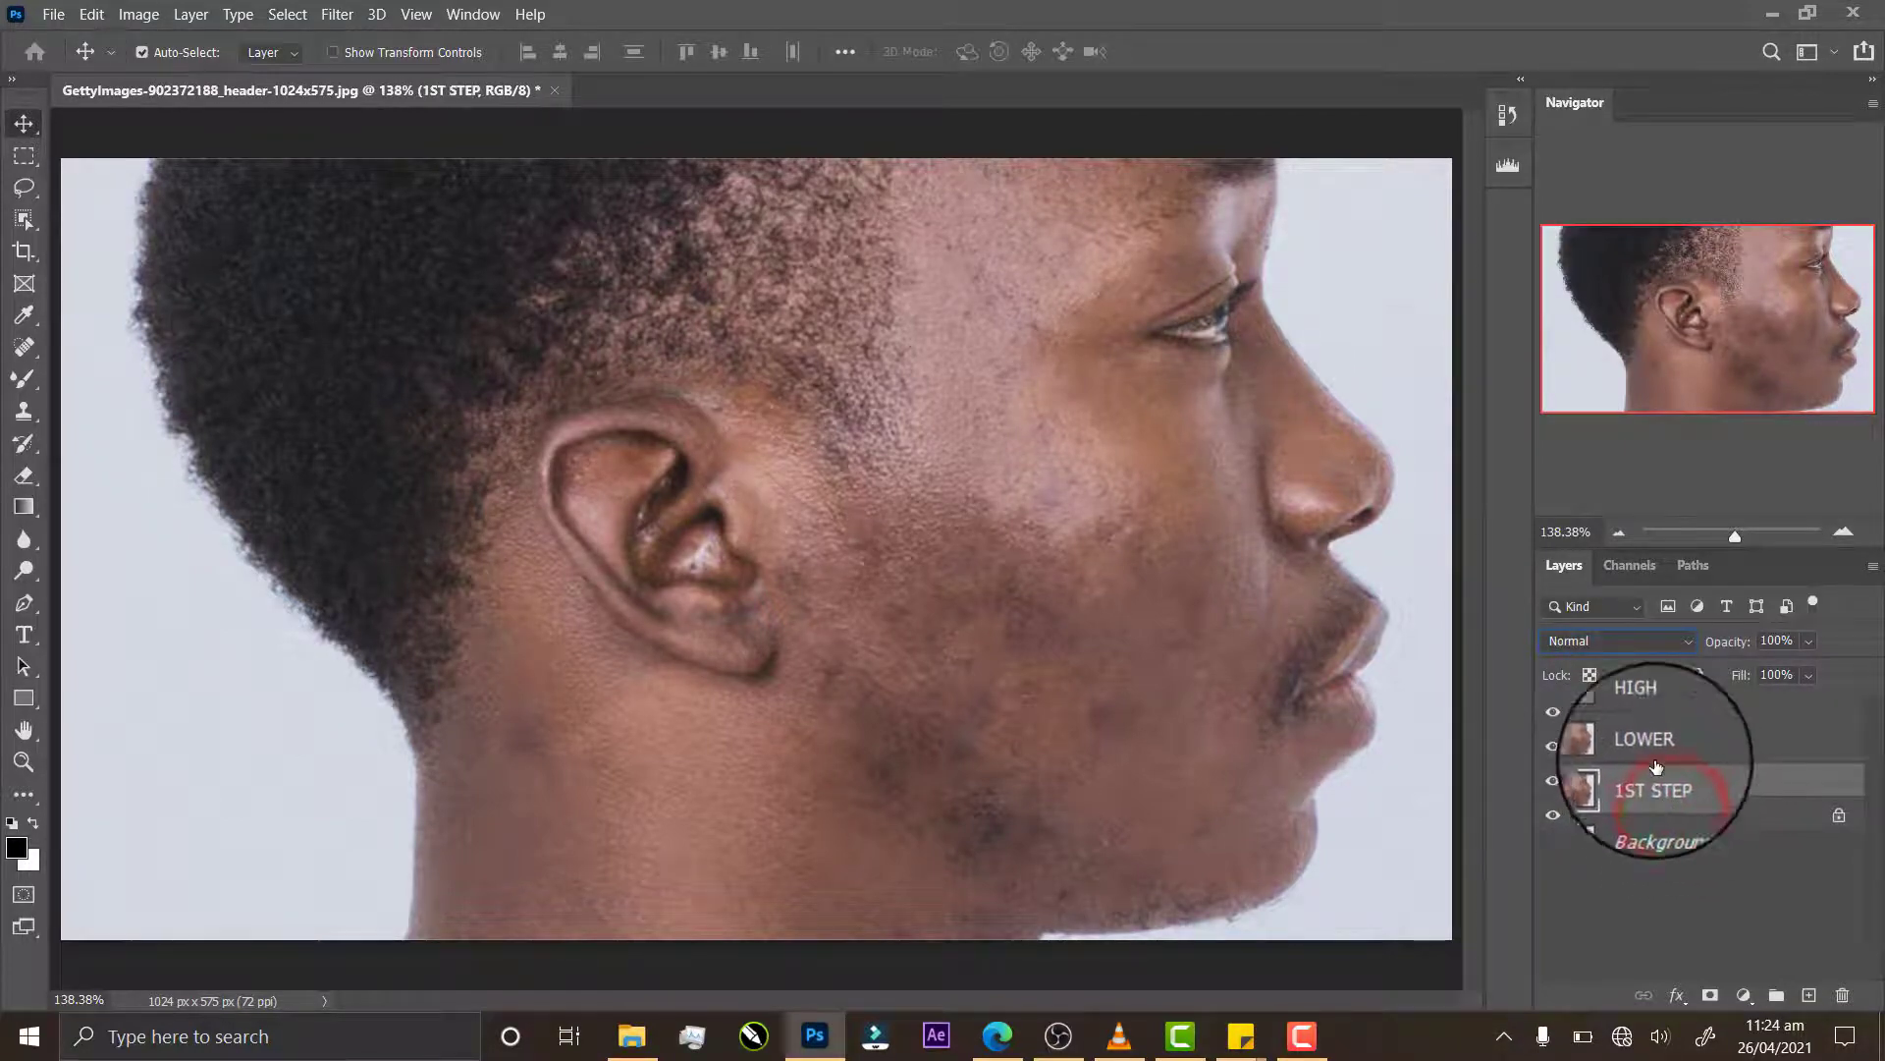
pyautogui.click(1653, 710)
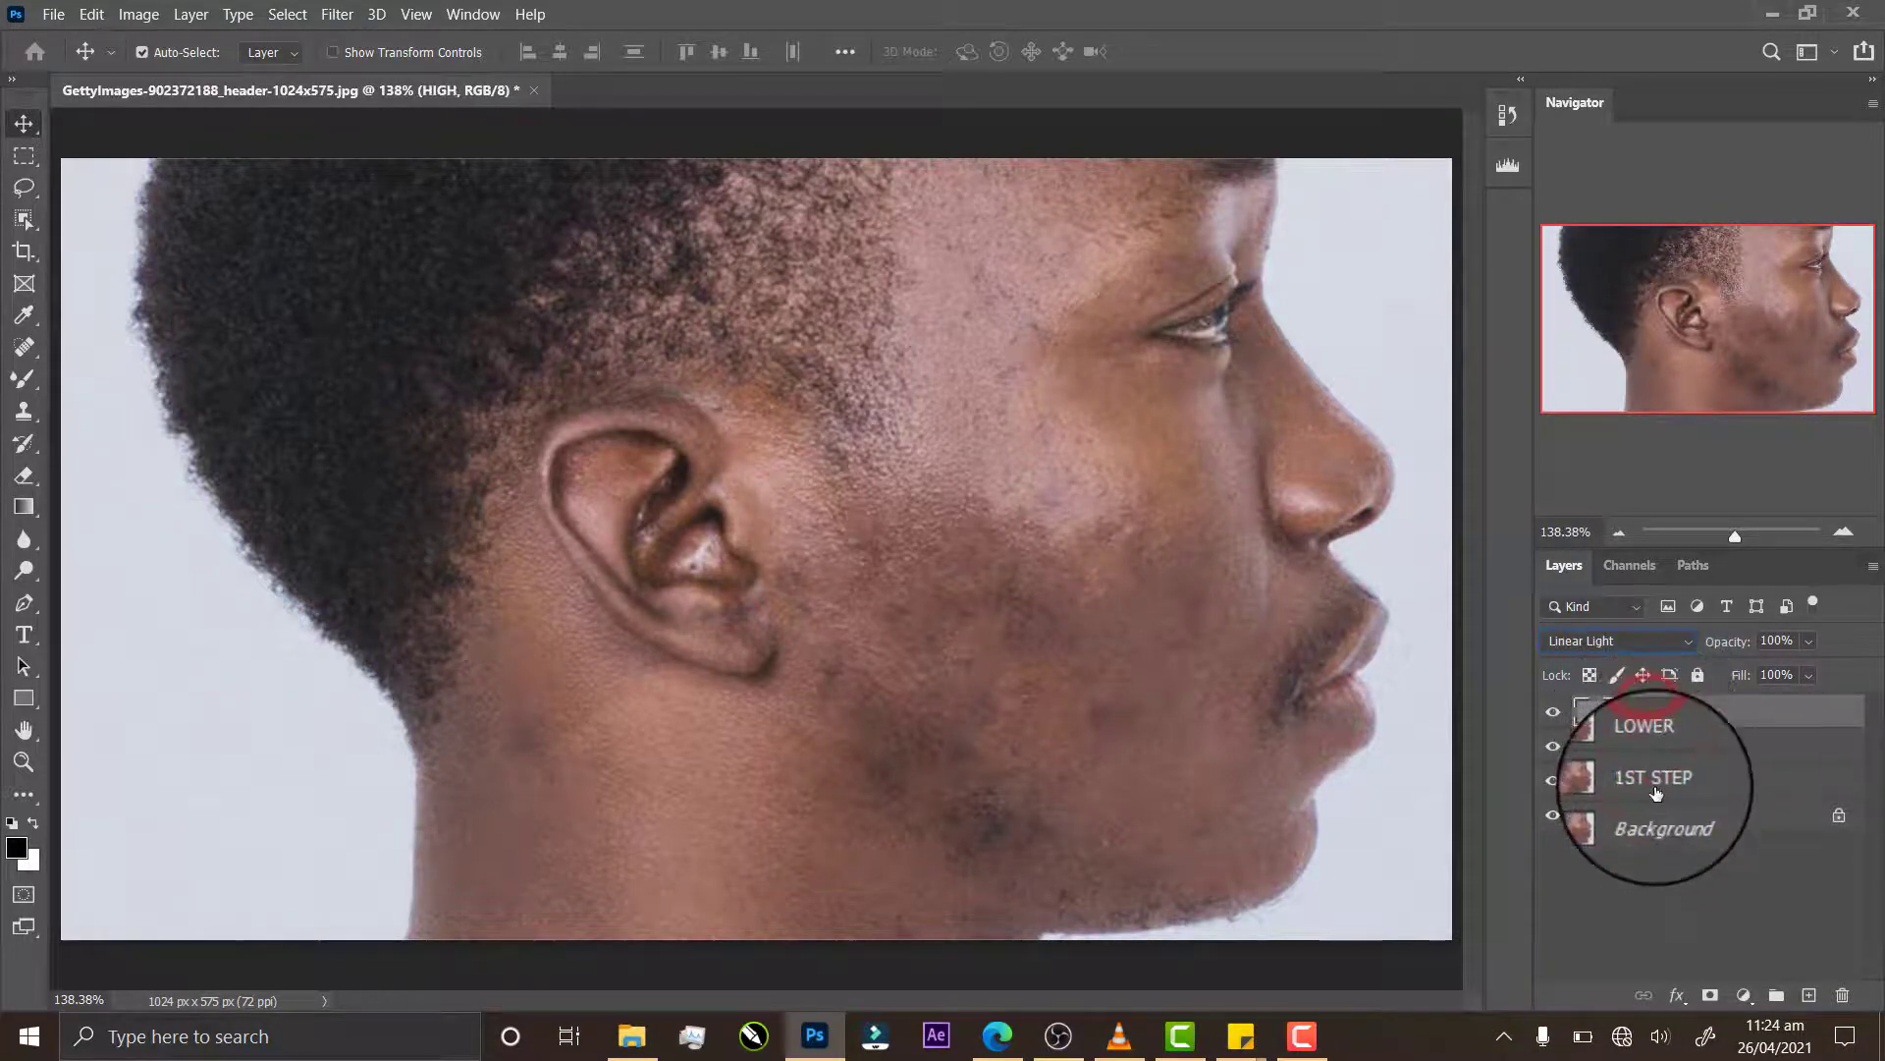
pyautogui.click(1656, 791)
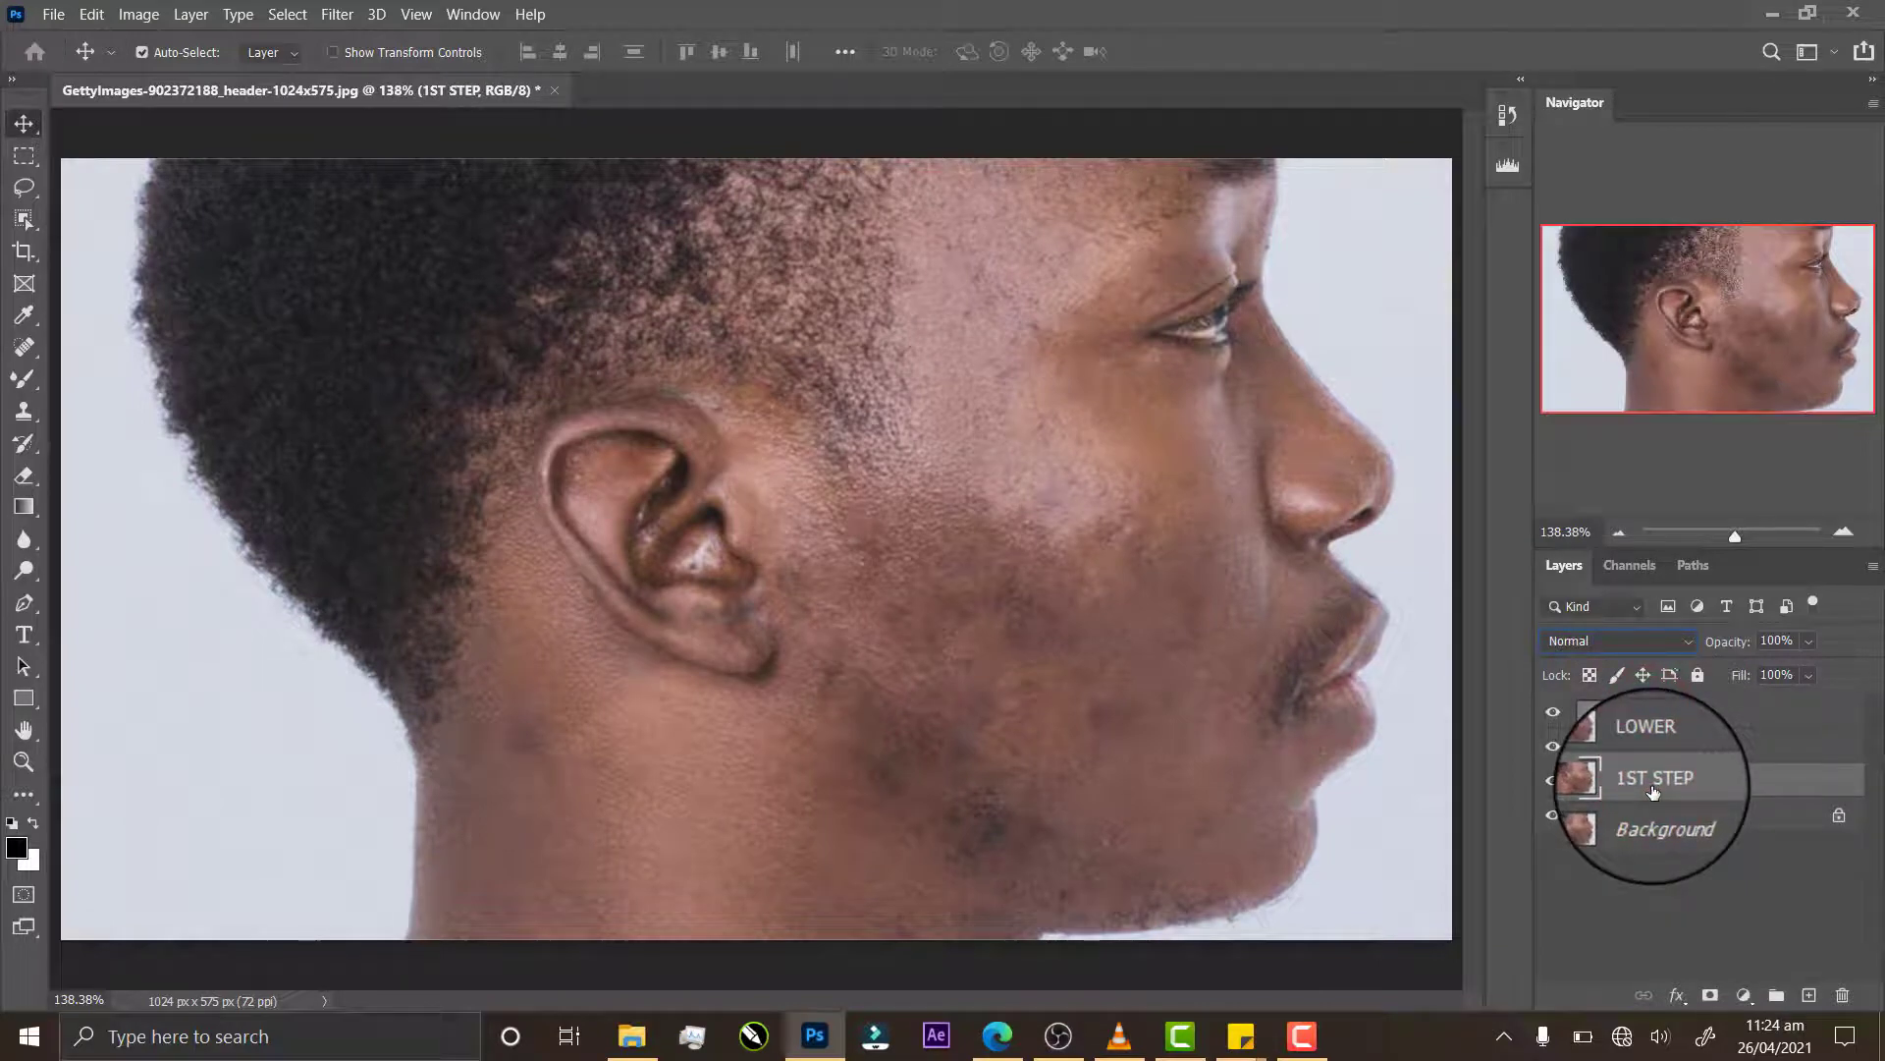
pyautogui.scroll(1, 1653, 792)
# Step: Group the HIGH and LOWER layers and name the group FREQUENCE
pyautogui.click(1644, 751)
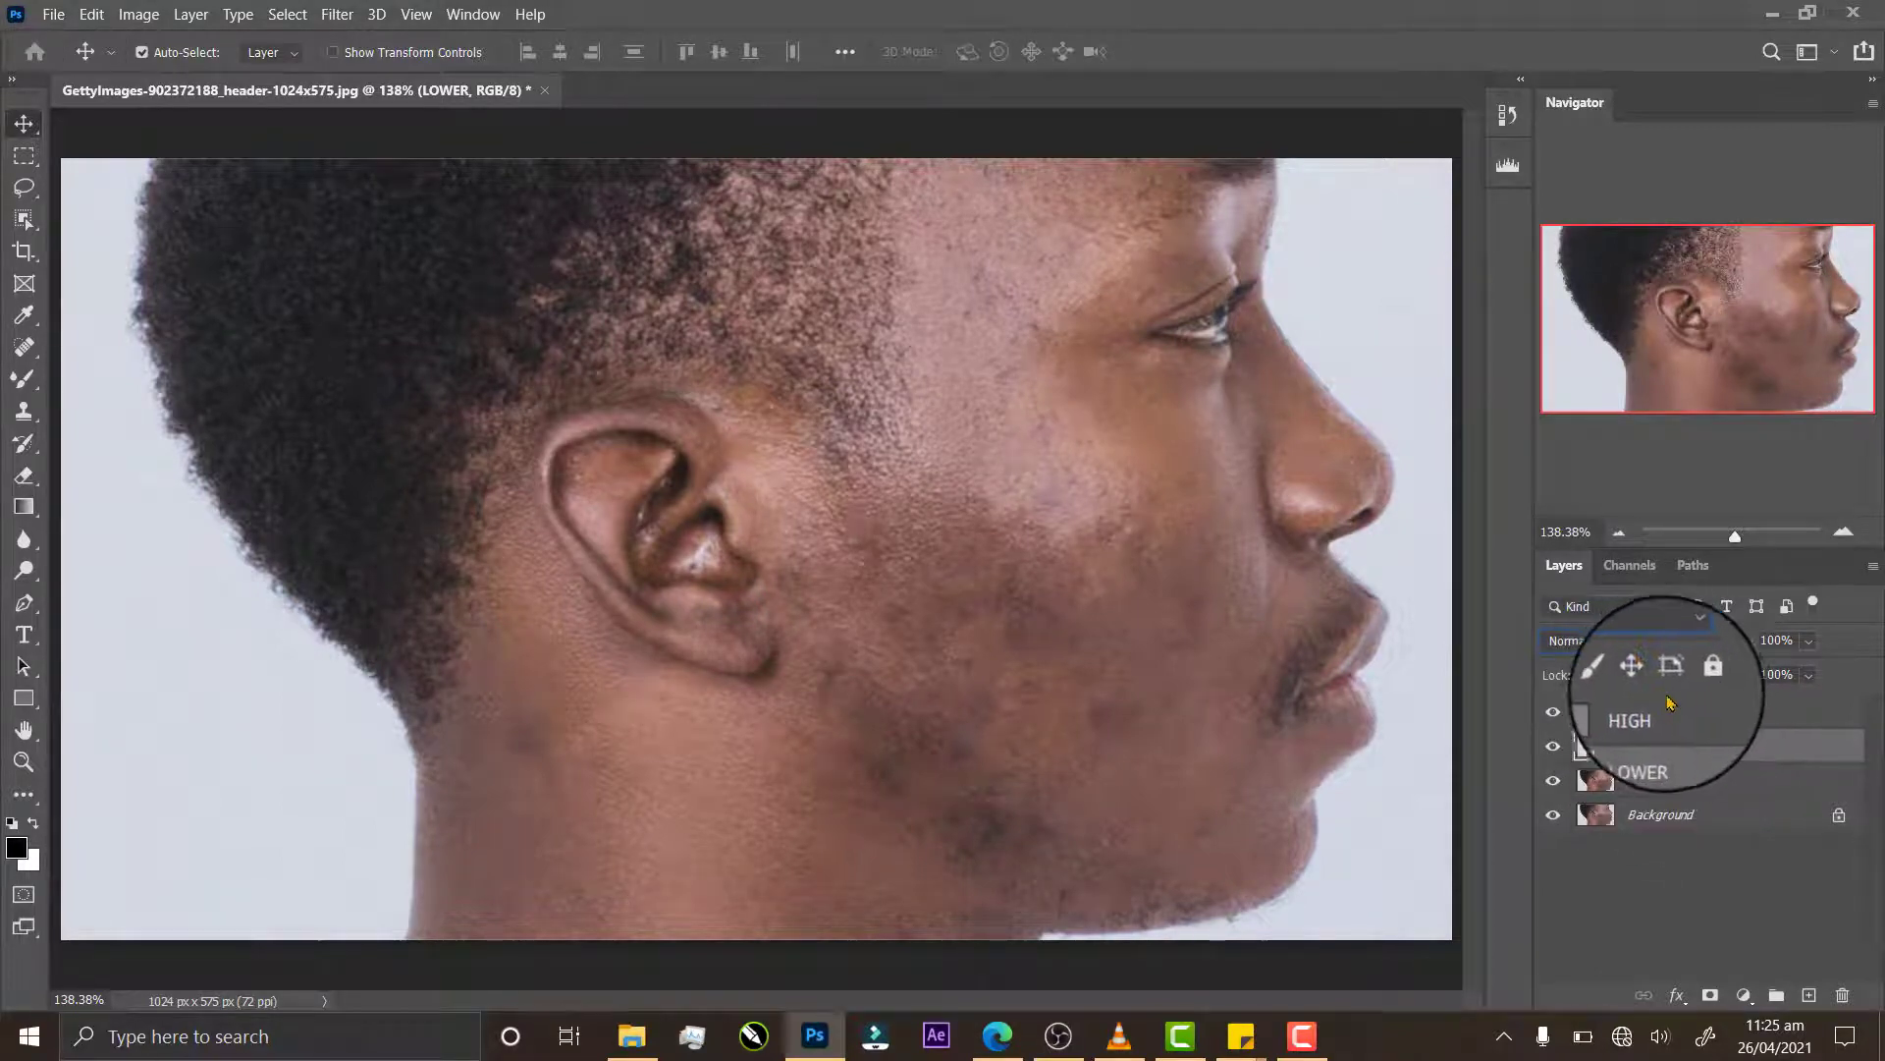
pyautogui.keyDown('shift'); pyautogui.click(1681, 715); pyautogui.keyUp('shift')
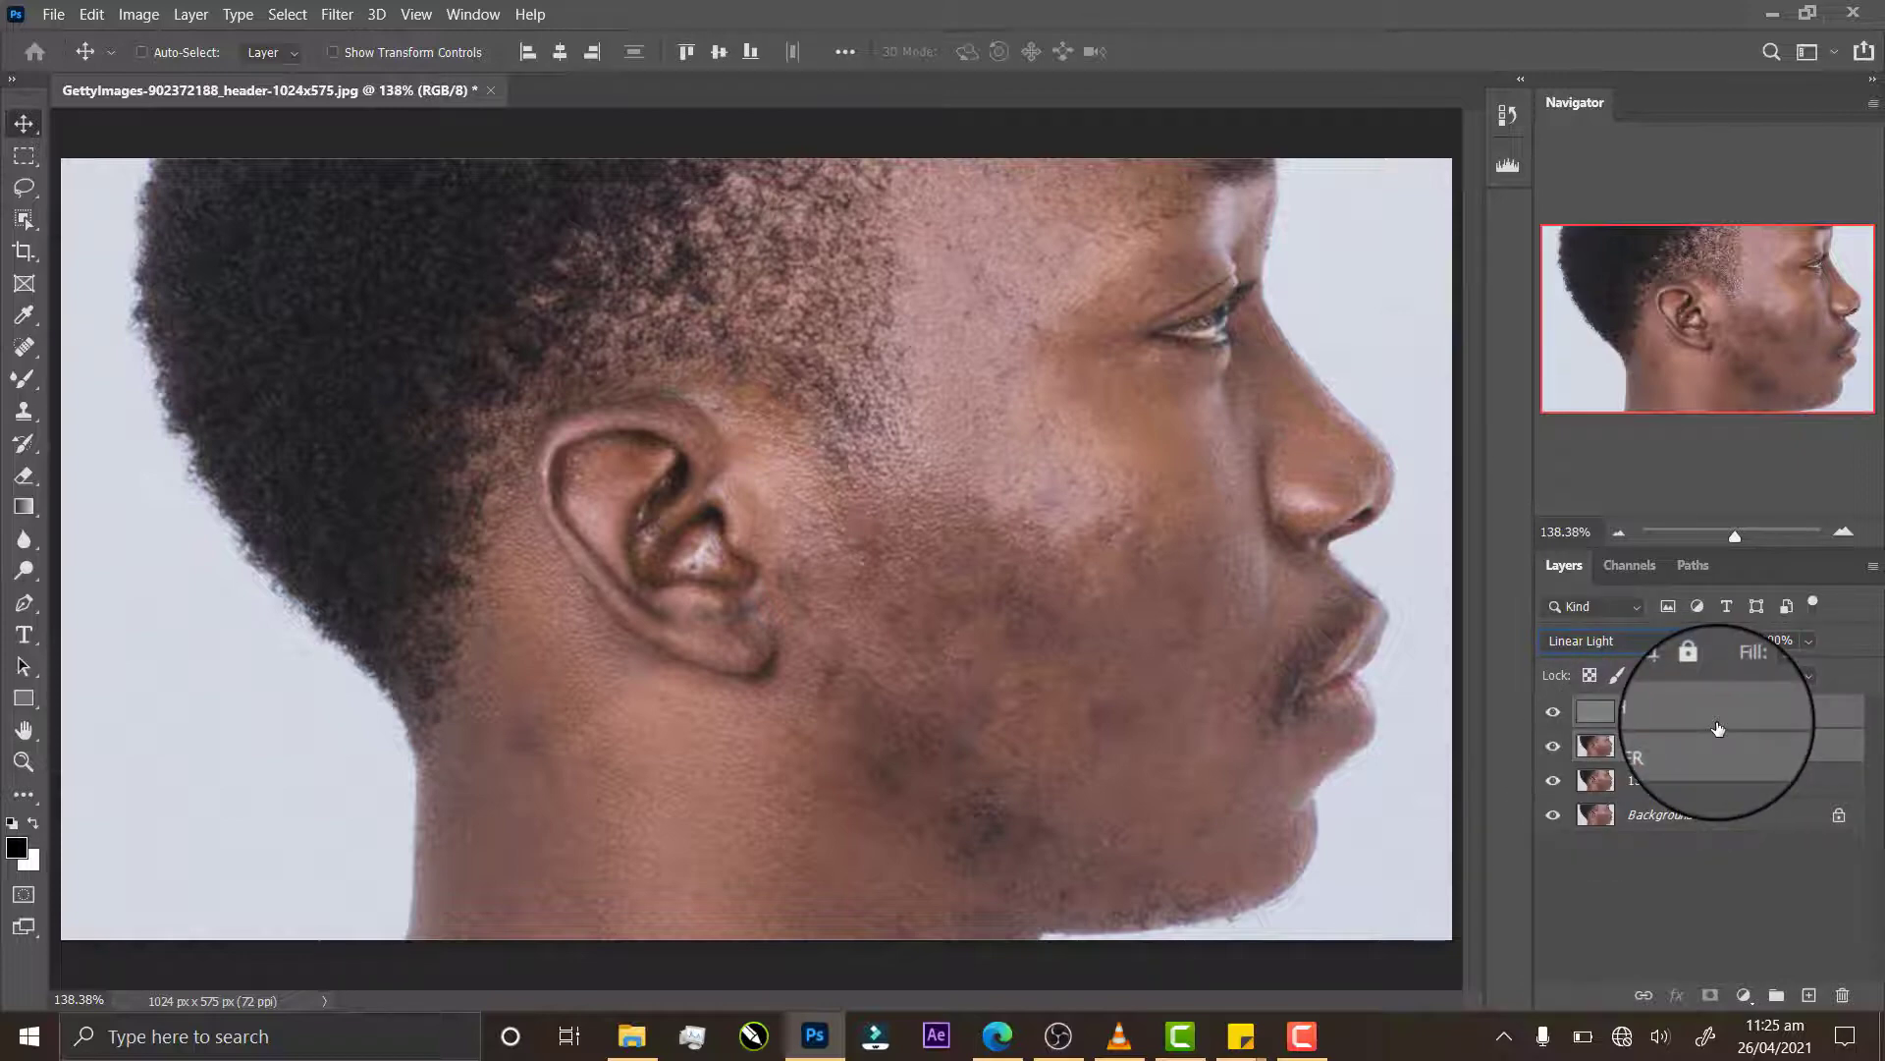
pyautogui.hotkey('ctrl', 'g')
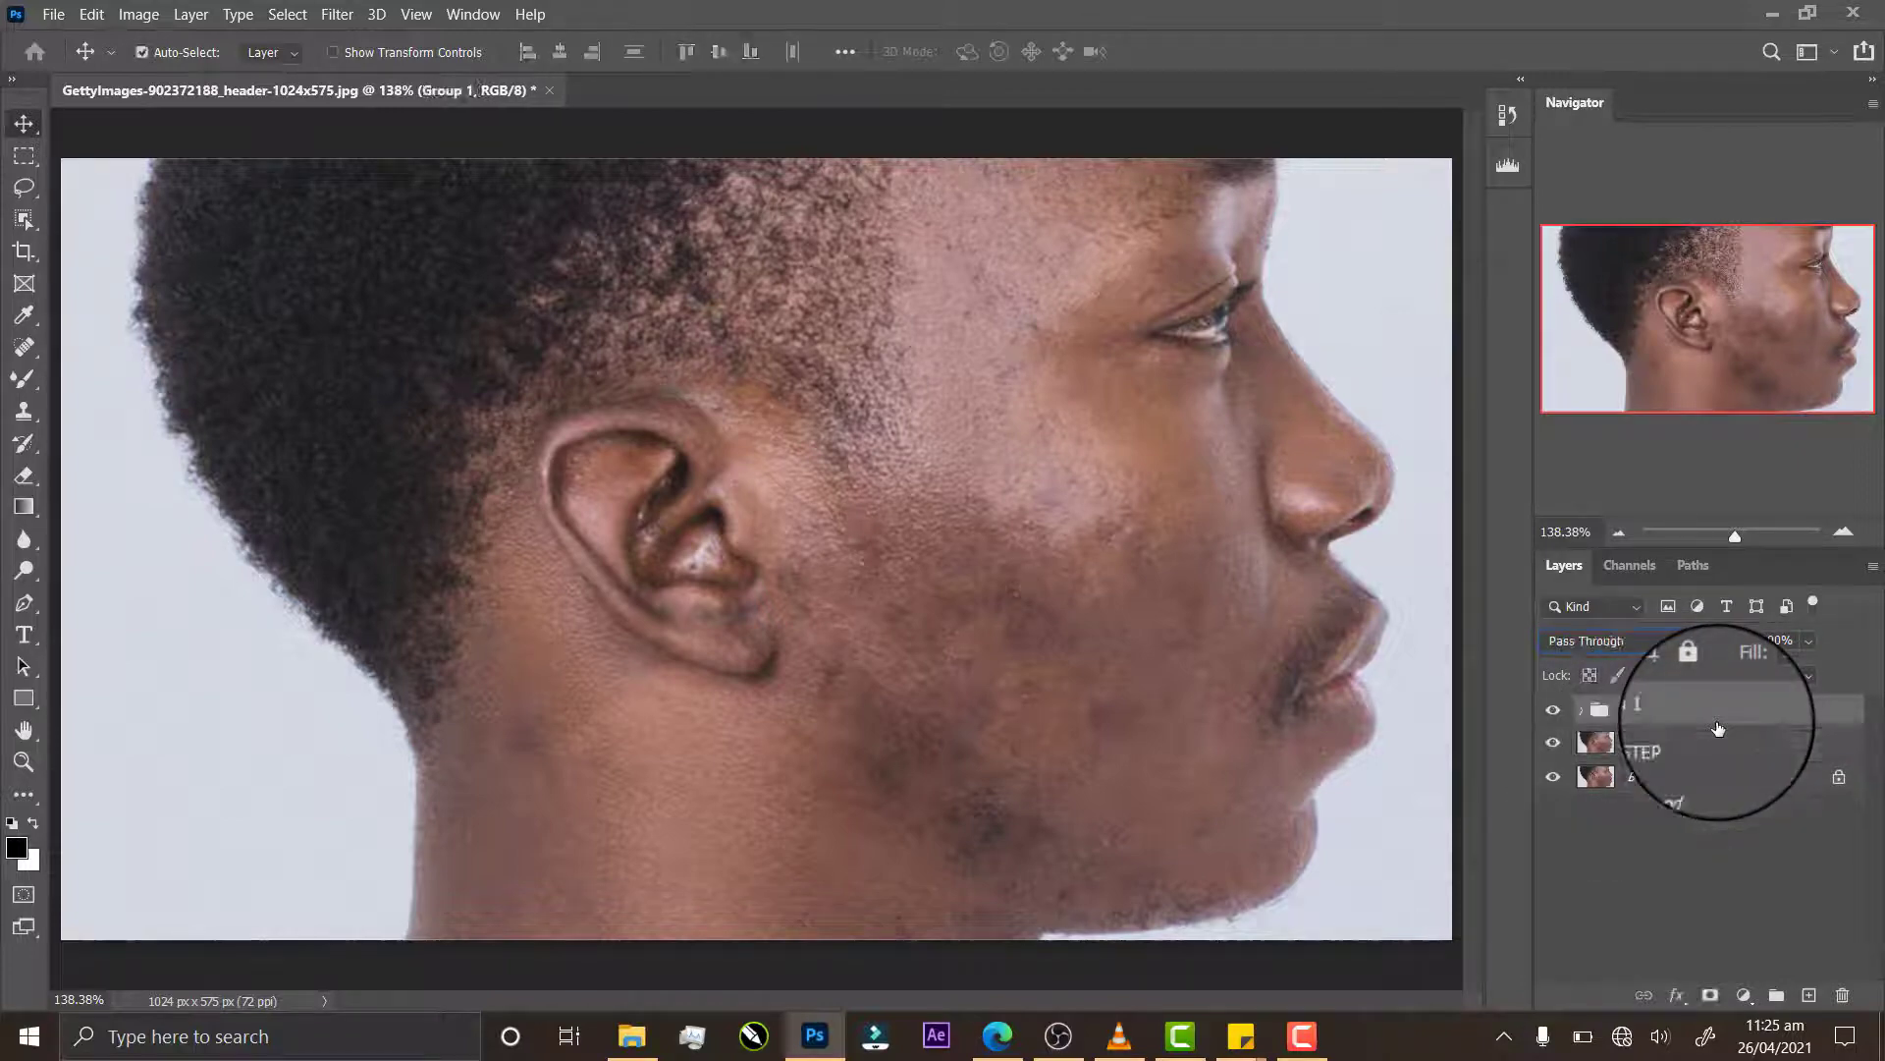
pyautogui.doubleClick(1646, 709)
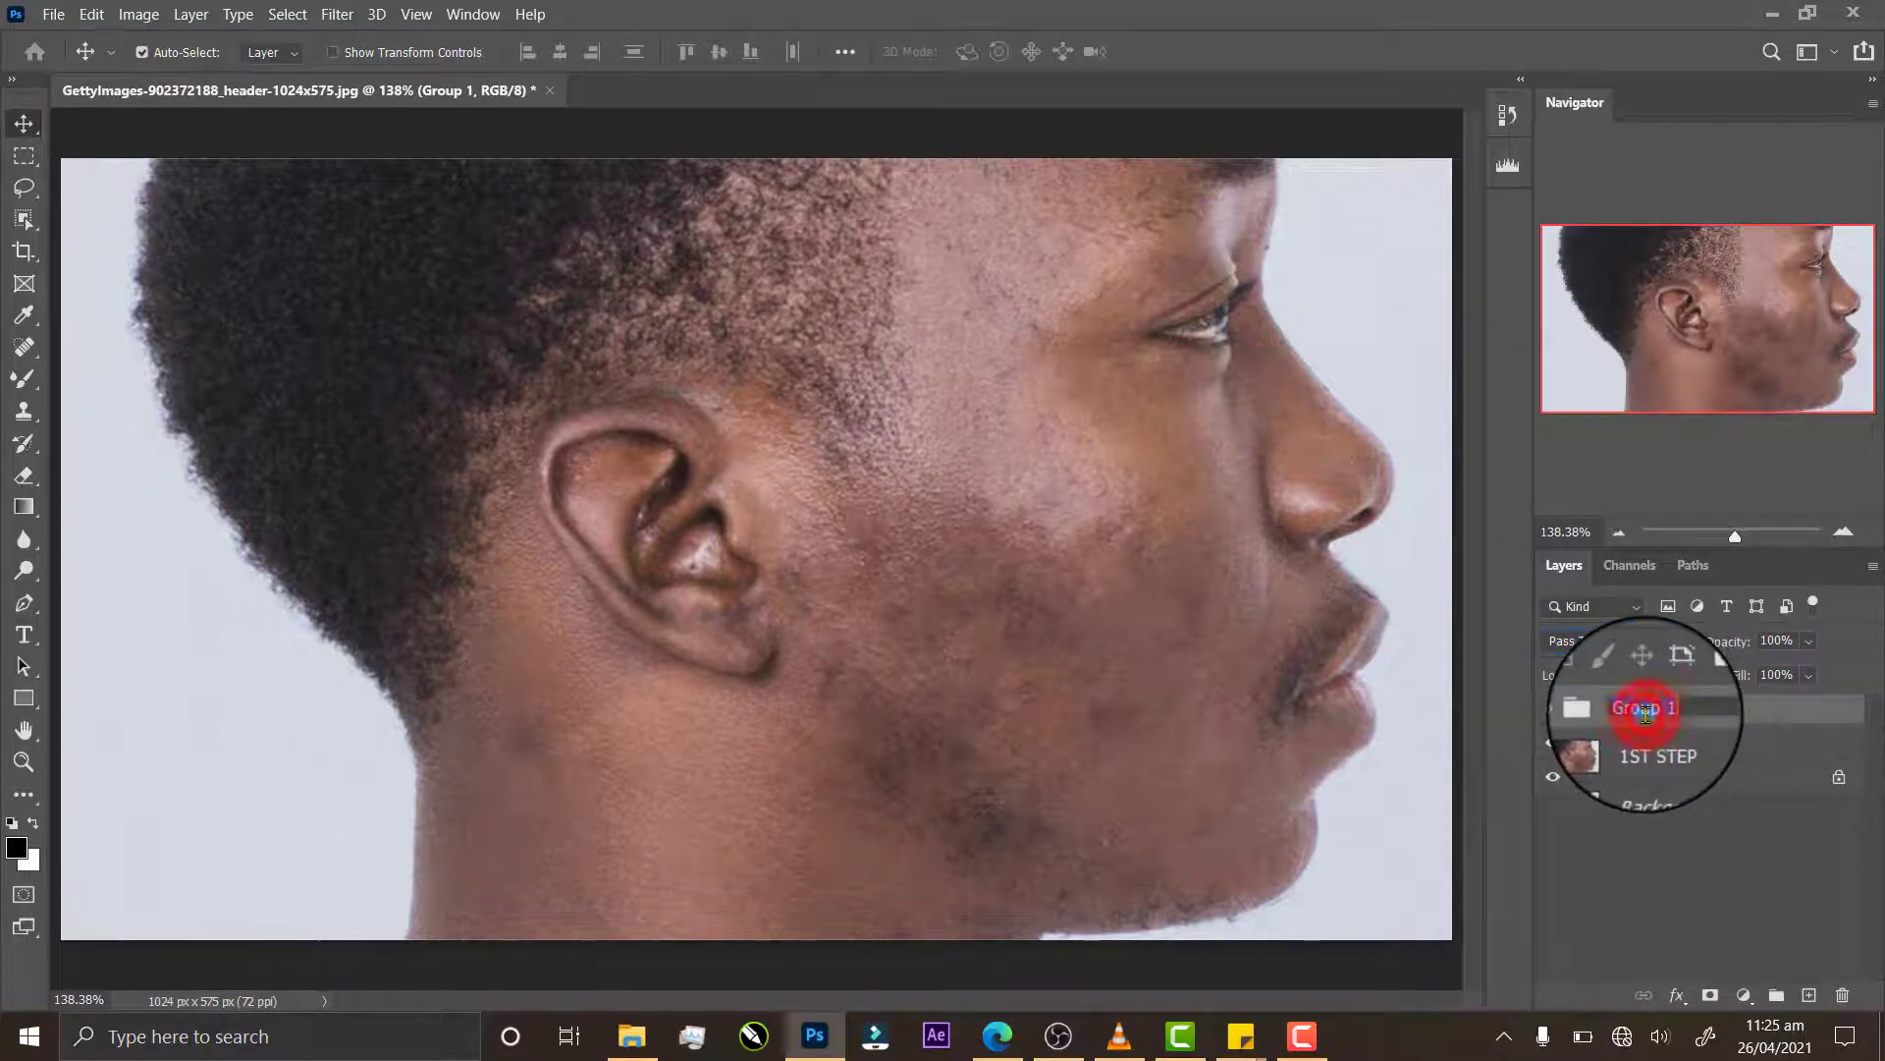
pyautogui.write('FREQUENCE')
pyautogui.press('Return')
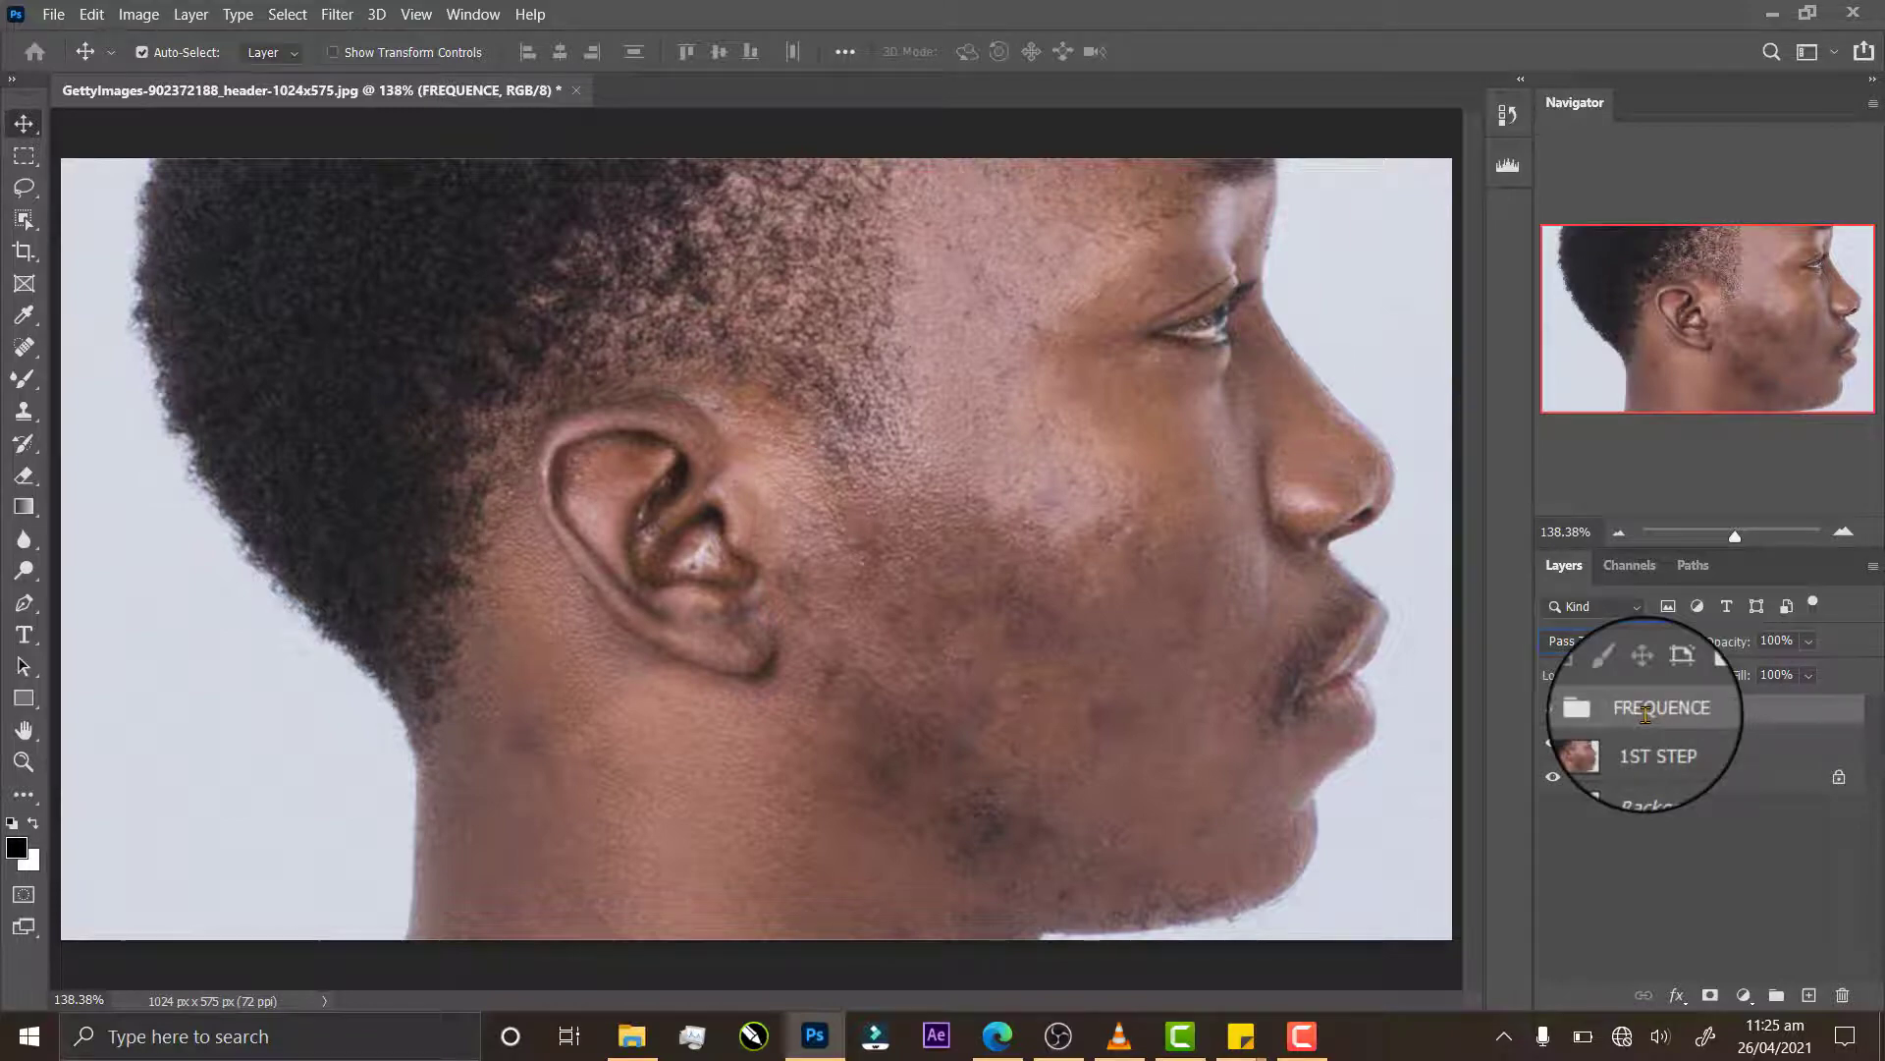
# Step: Expand the FREQUENCE group and add a Black & White adjustment layer with the Default preset directly above HIGH
pyautogui.click(1582, 709)
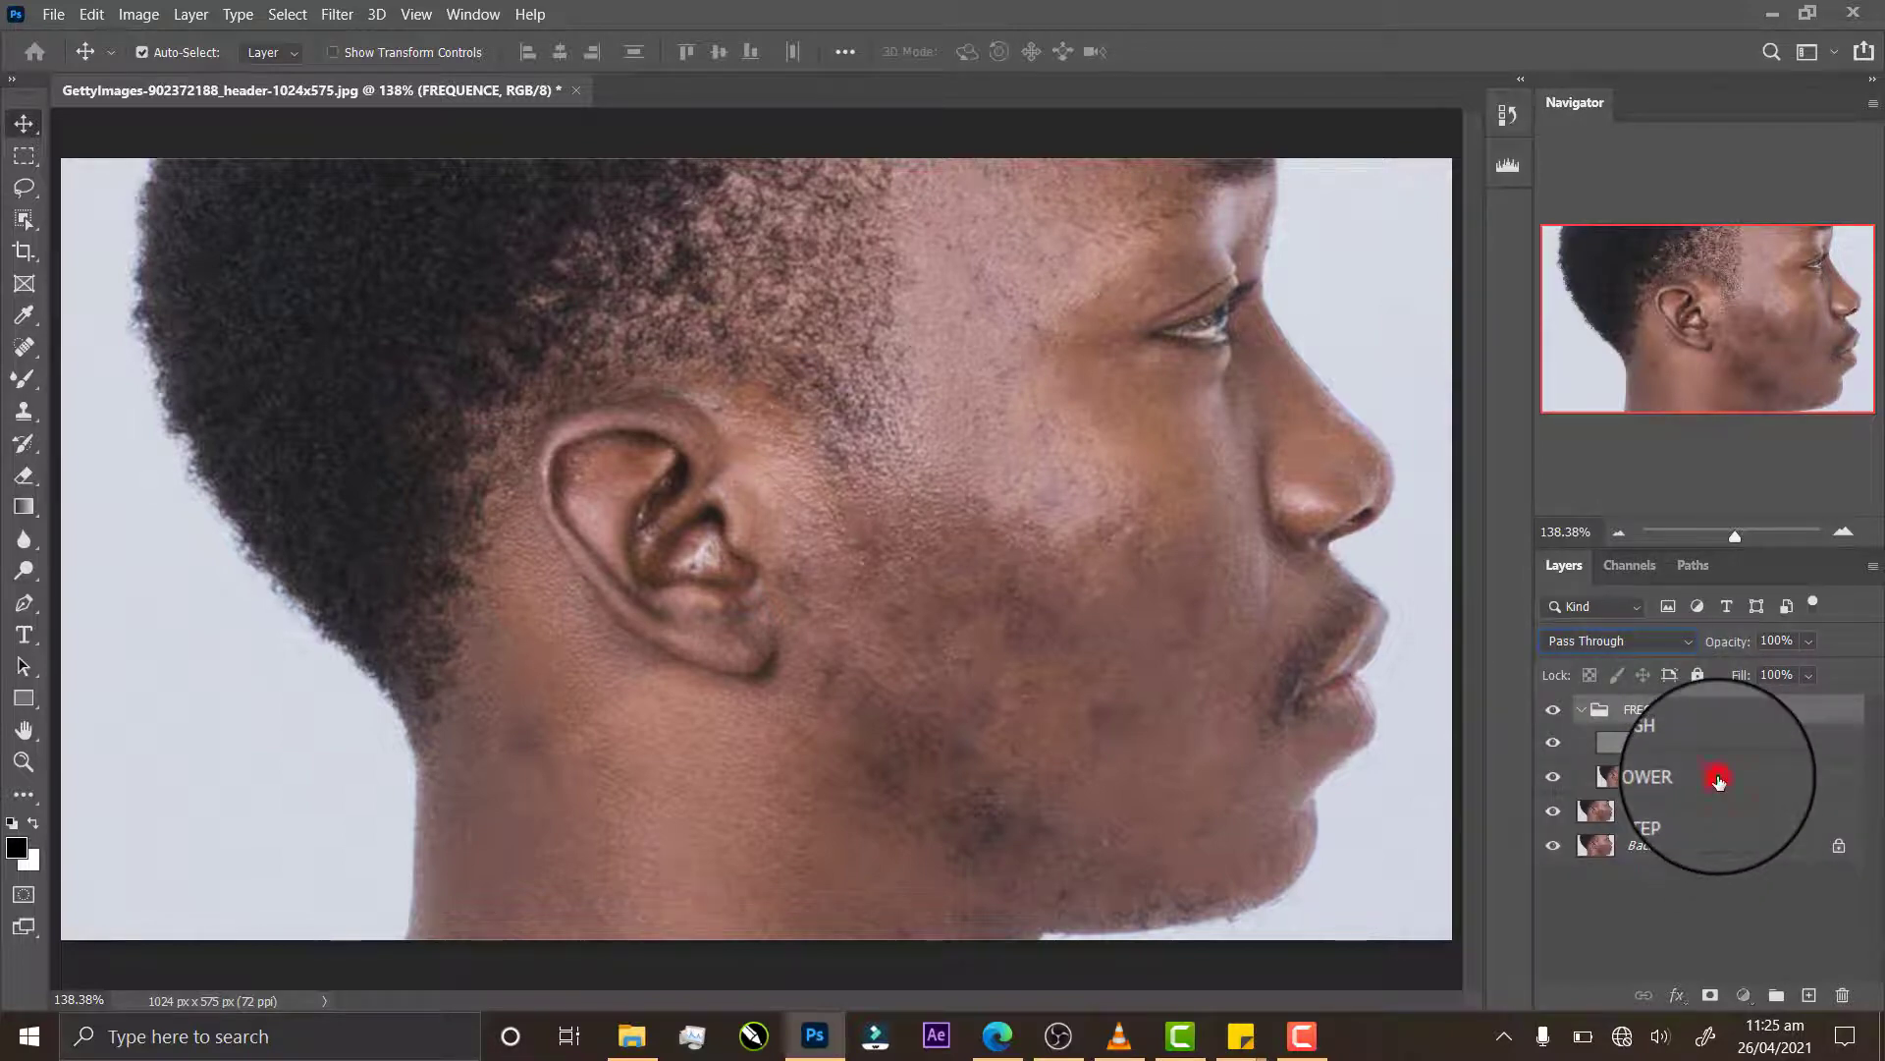
pyautogui.click(1718, 779)
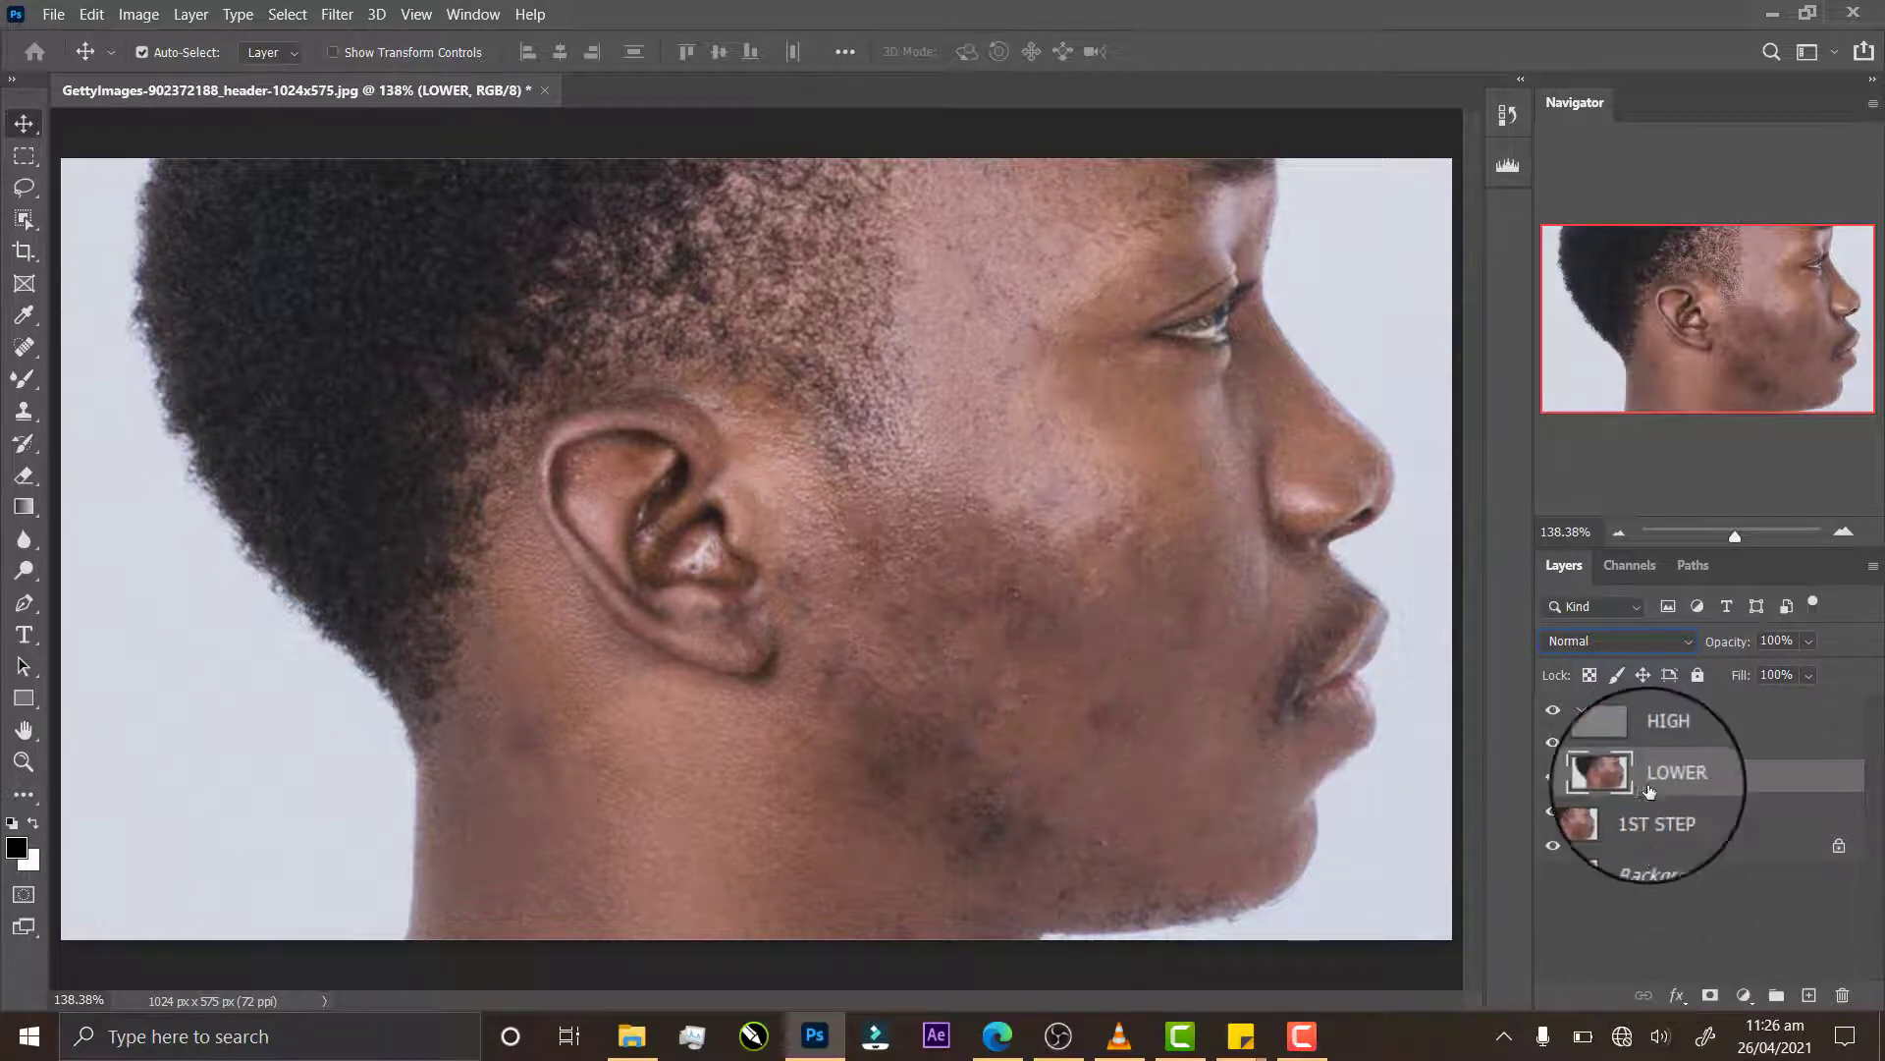
pyautogui.click(1687, 744)
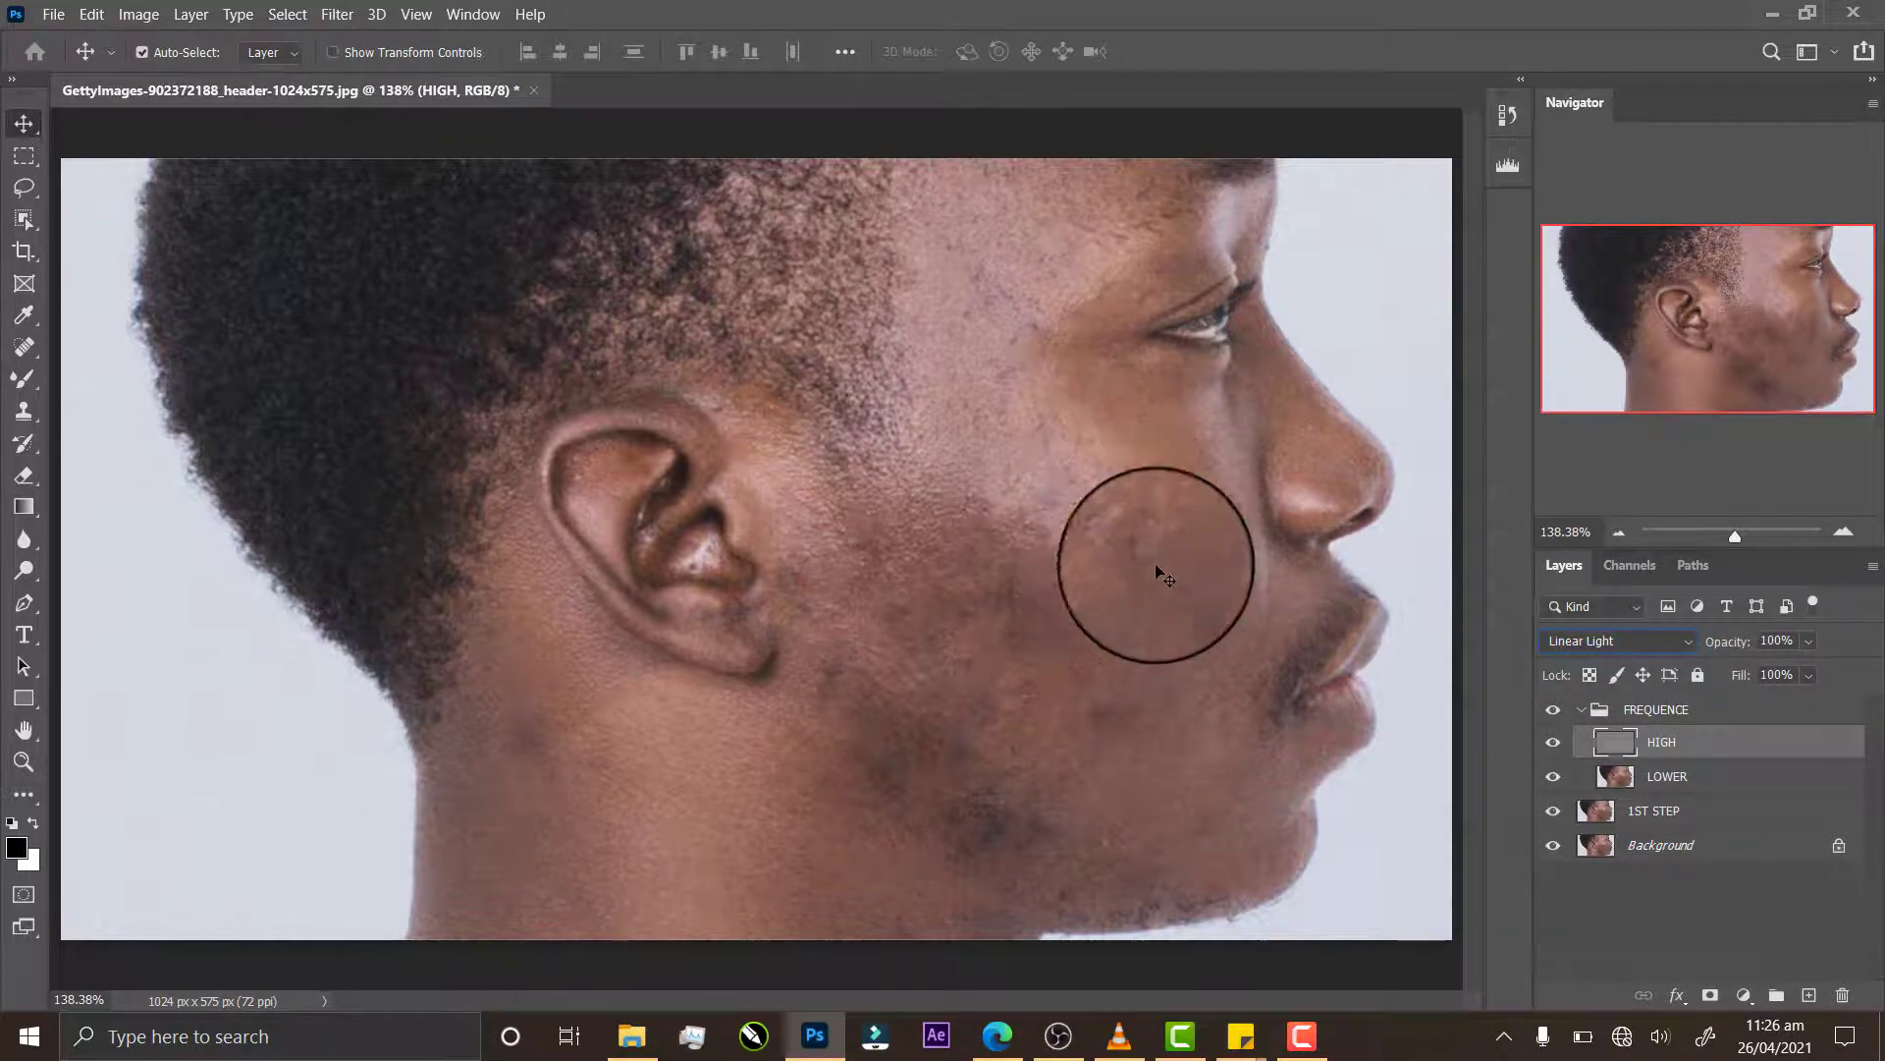
pyautogui.click(1744, 995)
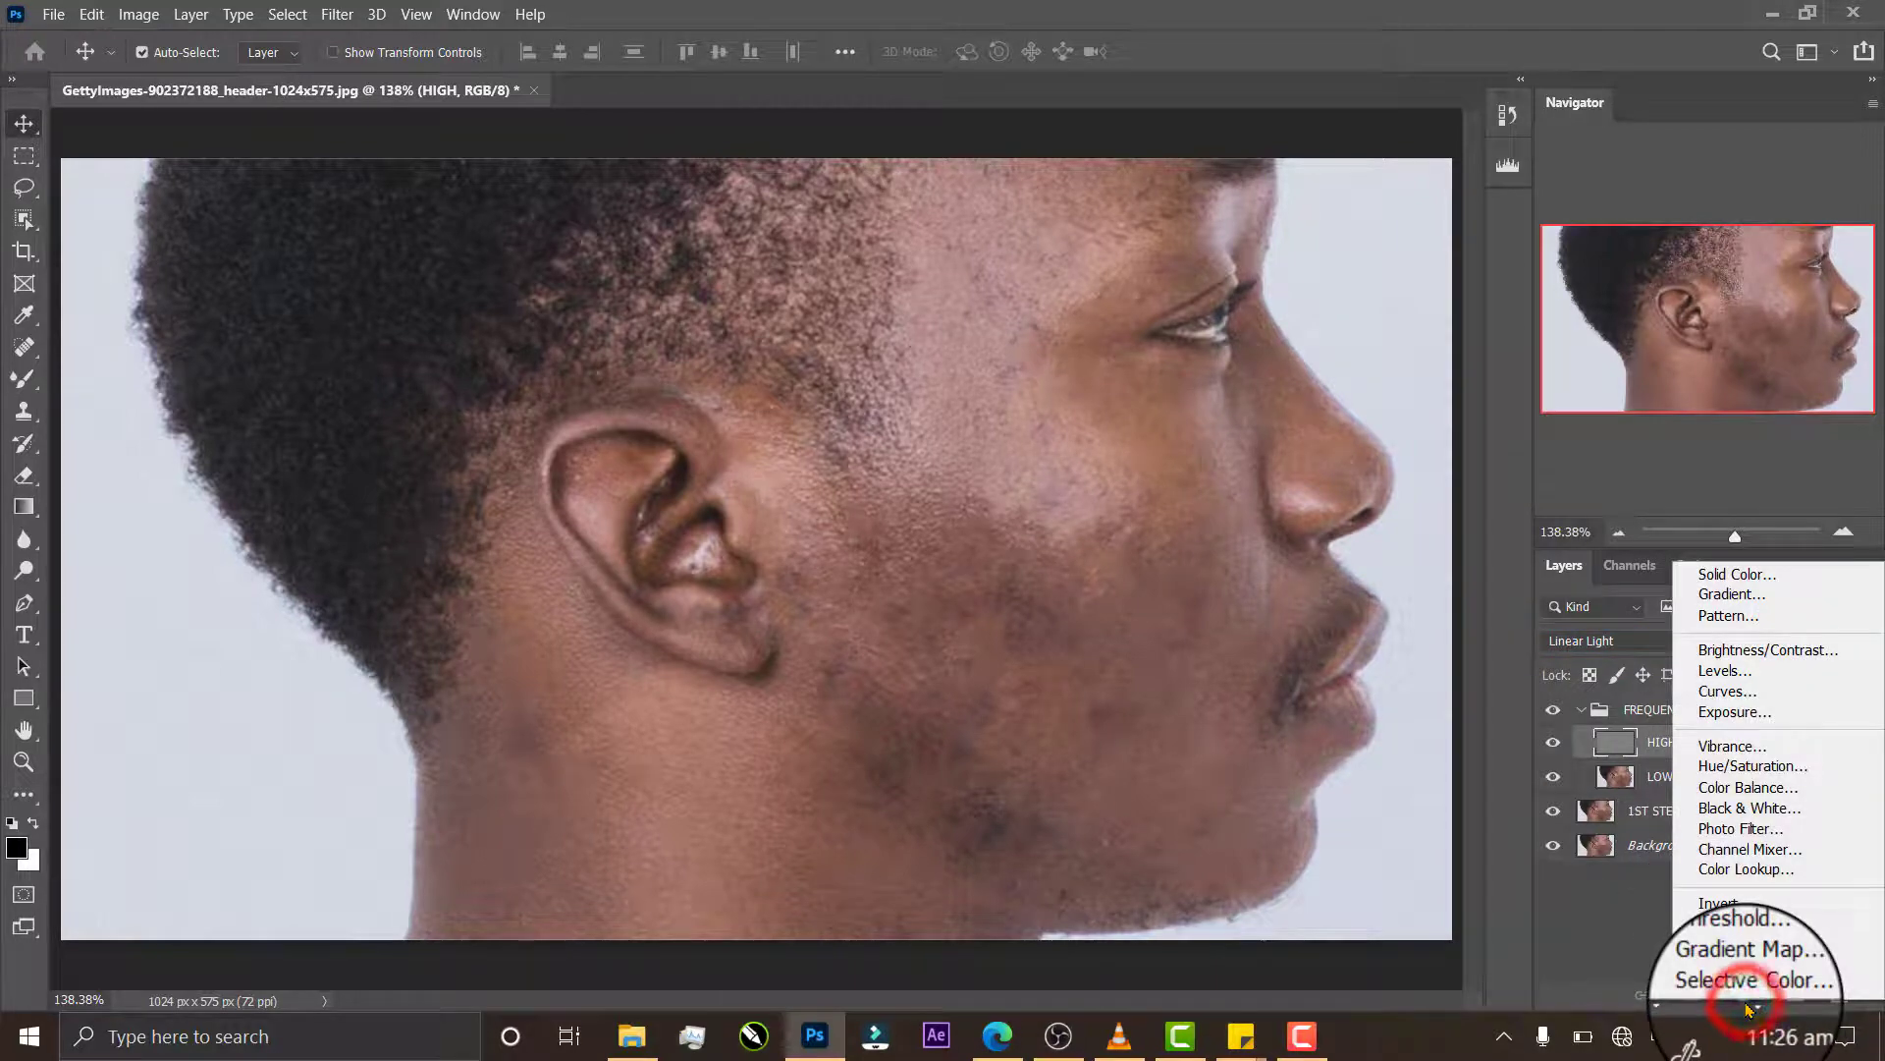
pyautogui.click(1758, 813)
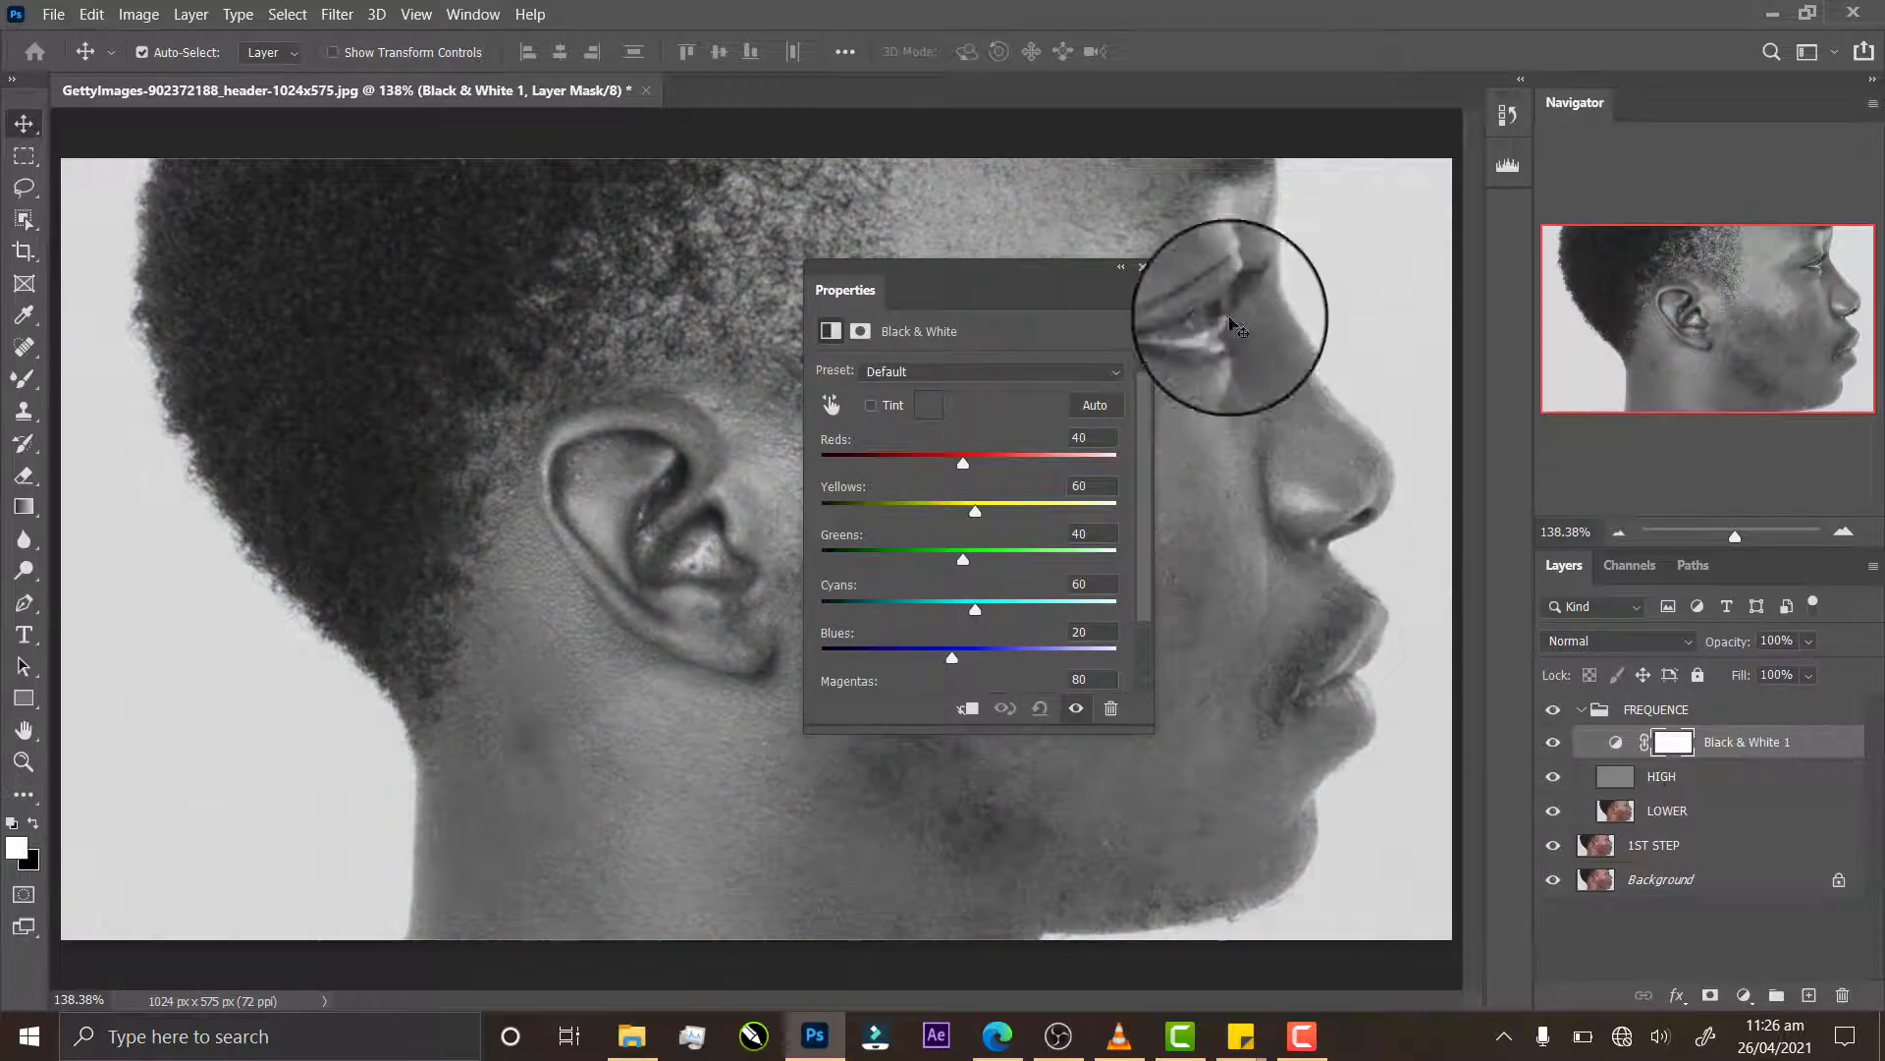
pyautogui.click(1138, 269)
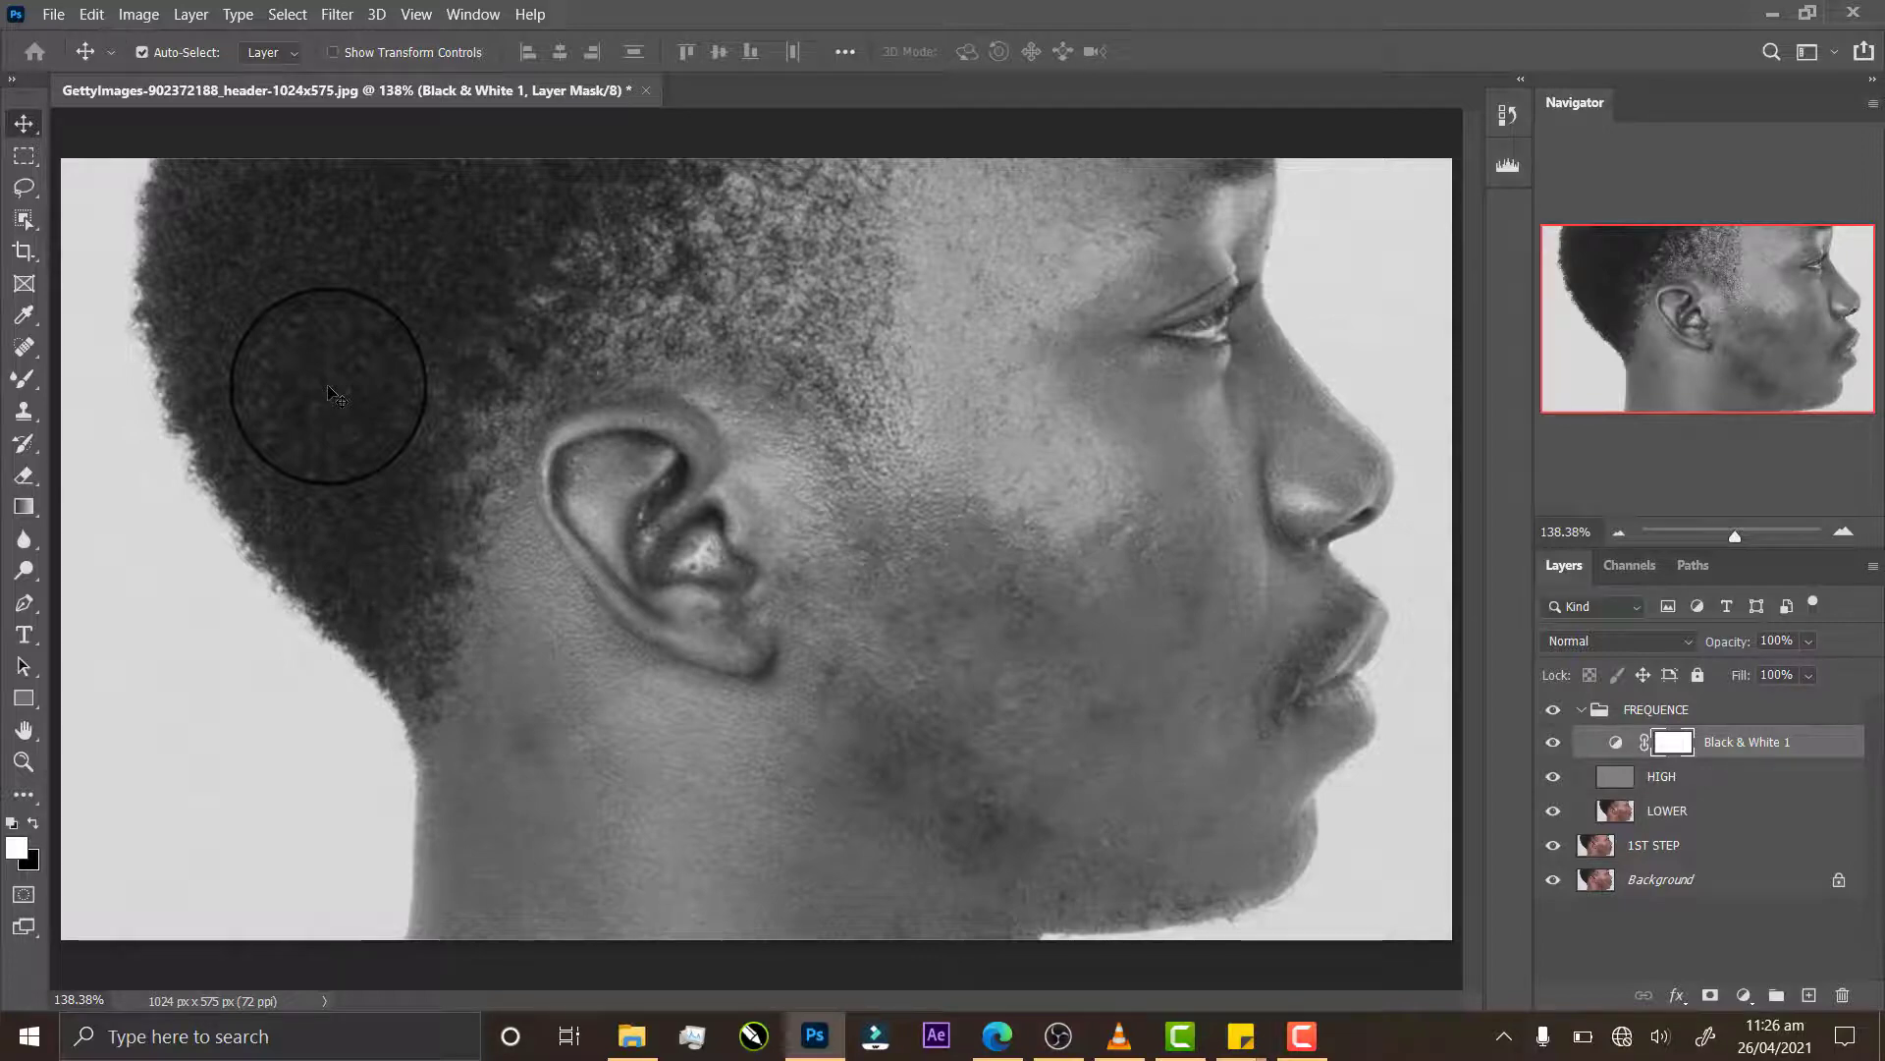
# Step: Activate the Mixer Brush tool and make LOWER the active layer for smoothing the skin
pyautogui.click(22, 384)
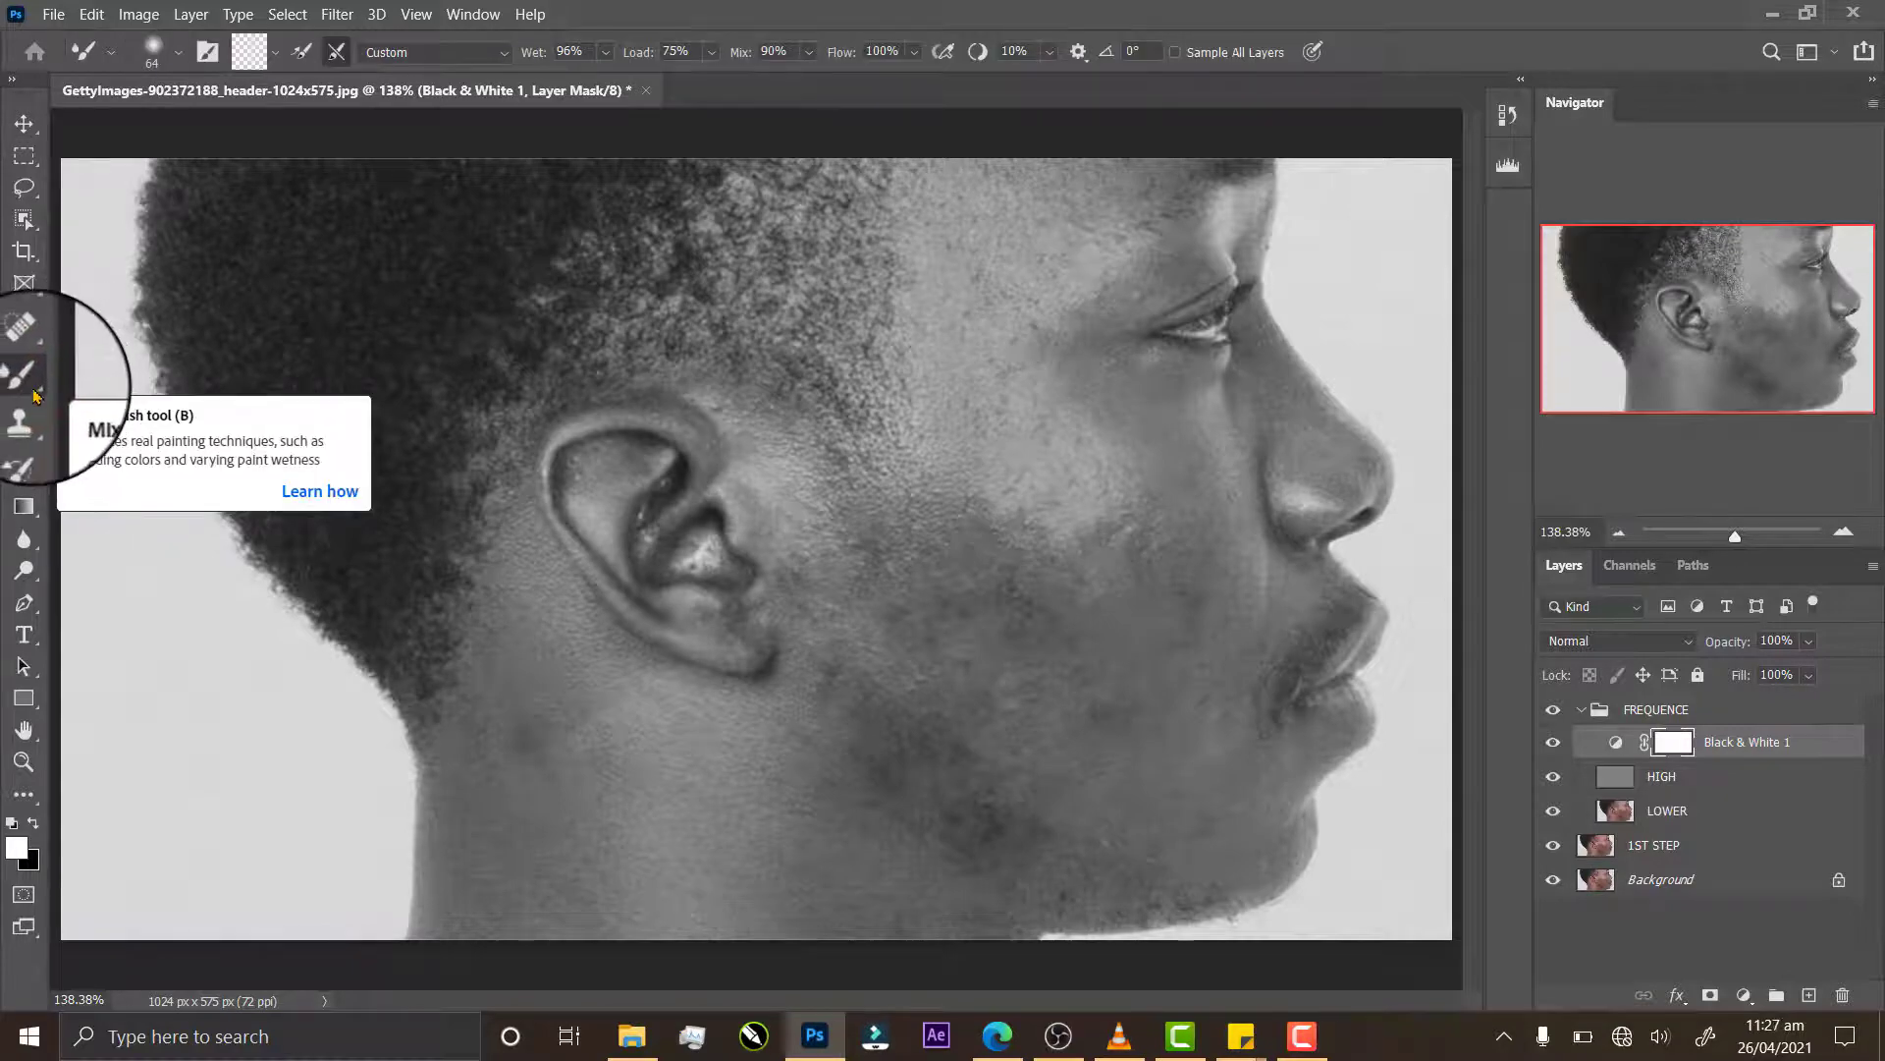
pyautogui.rightClick(33, 389)
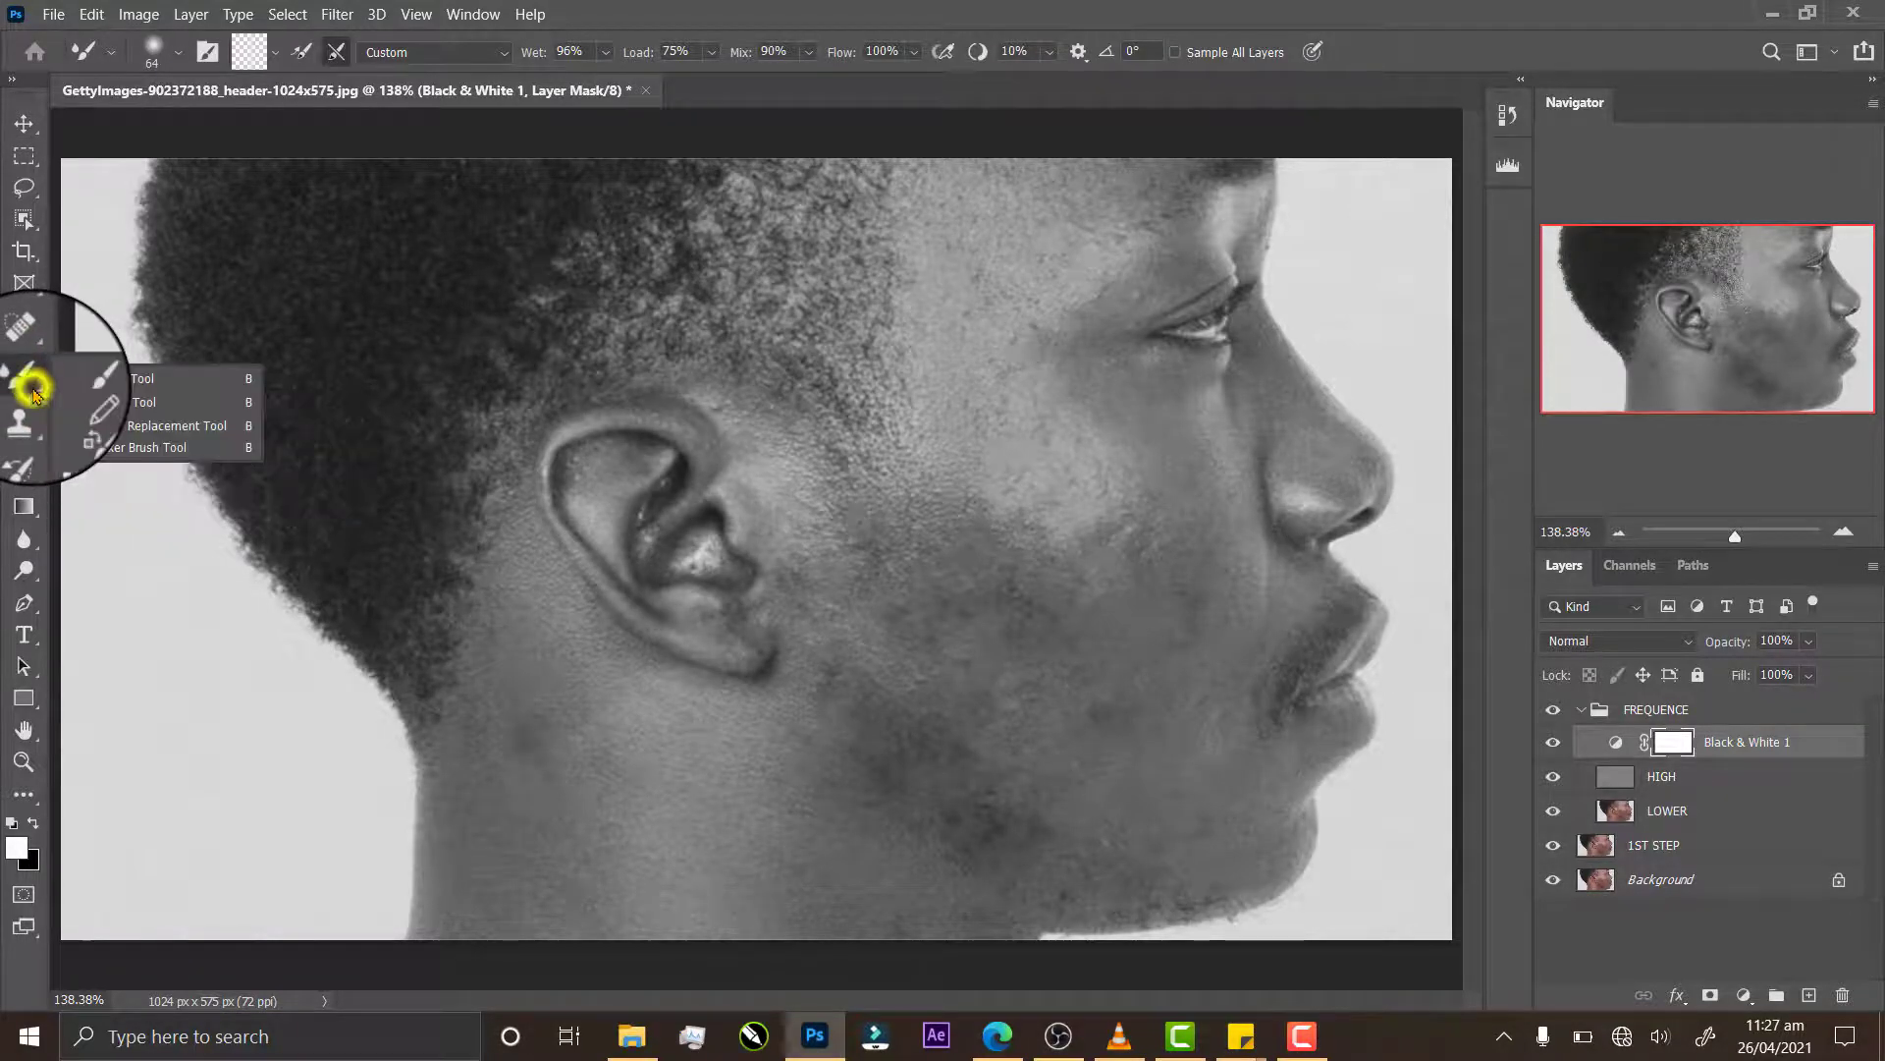
pyautogui.click(32, 388)
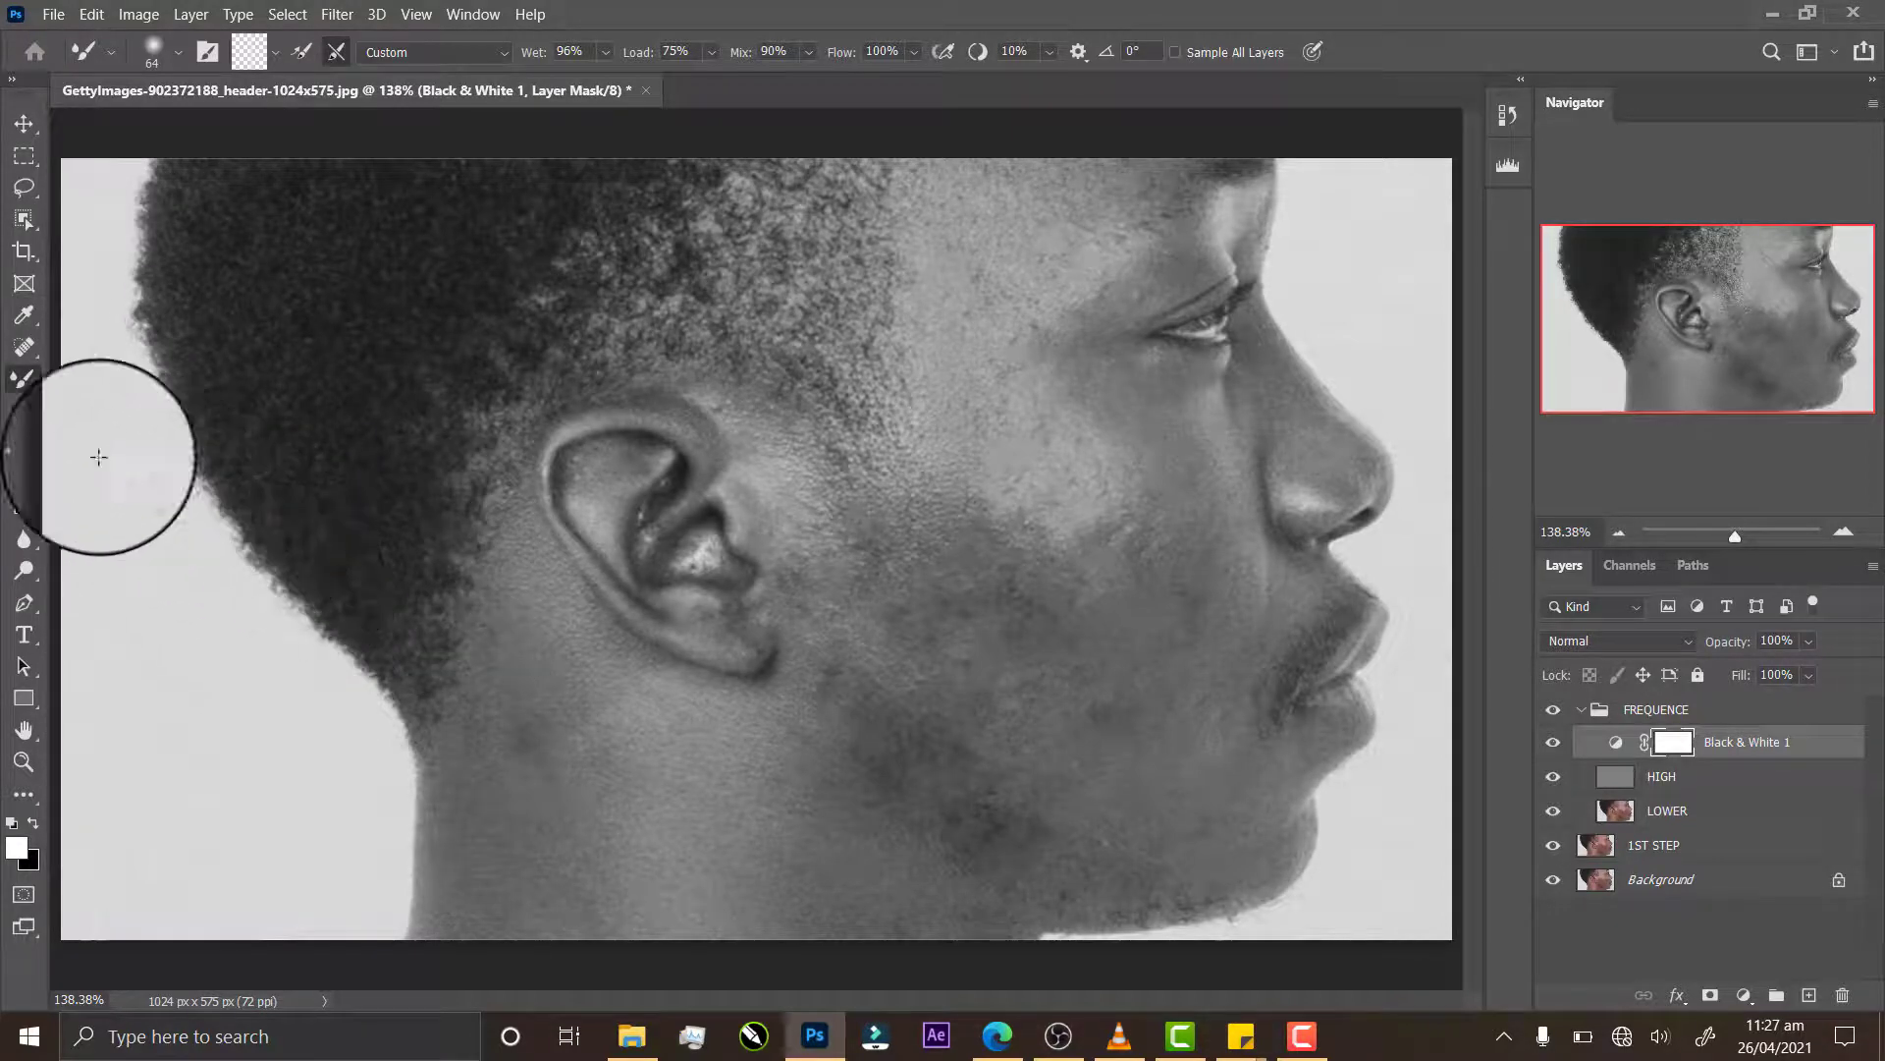
pyautogui.rightClick(27, 390)
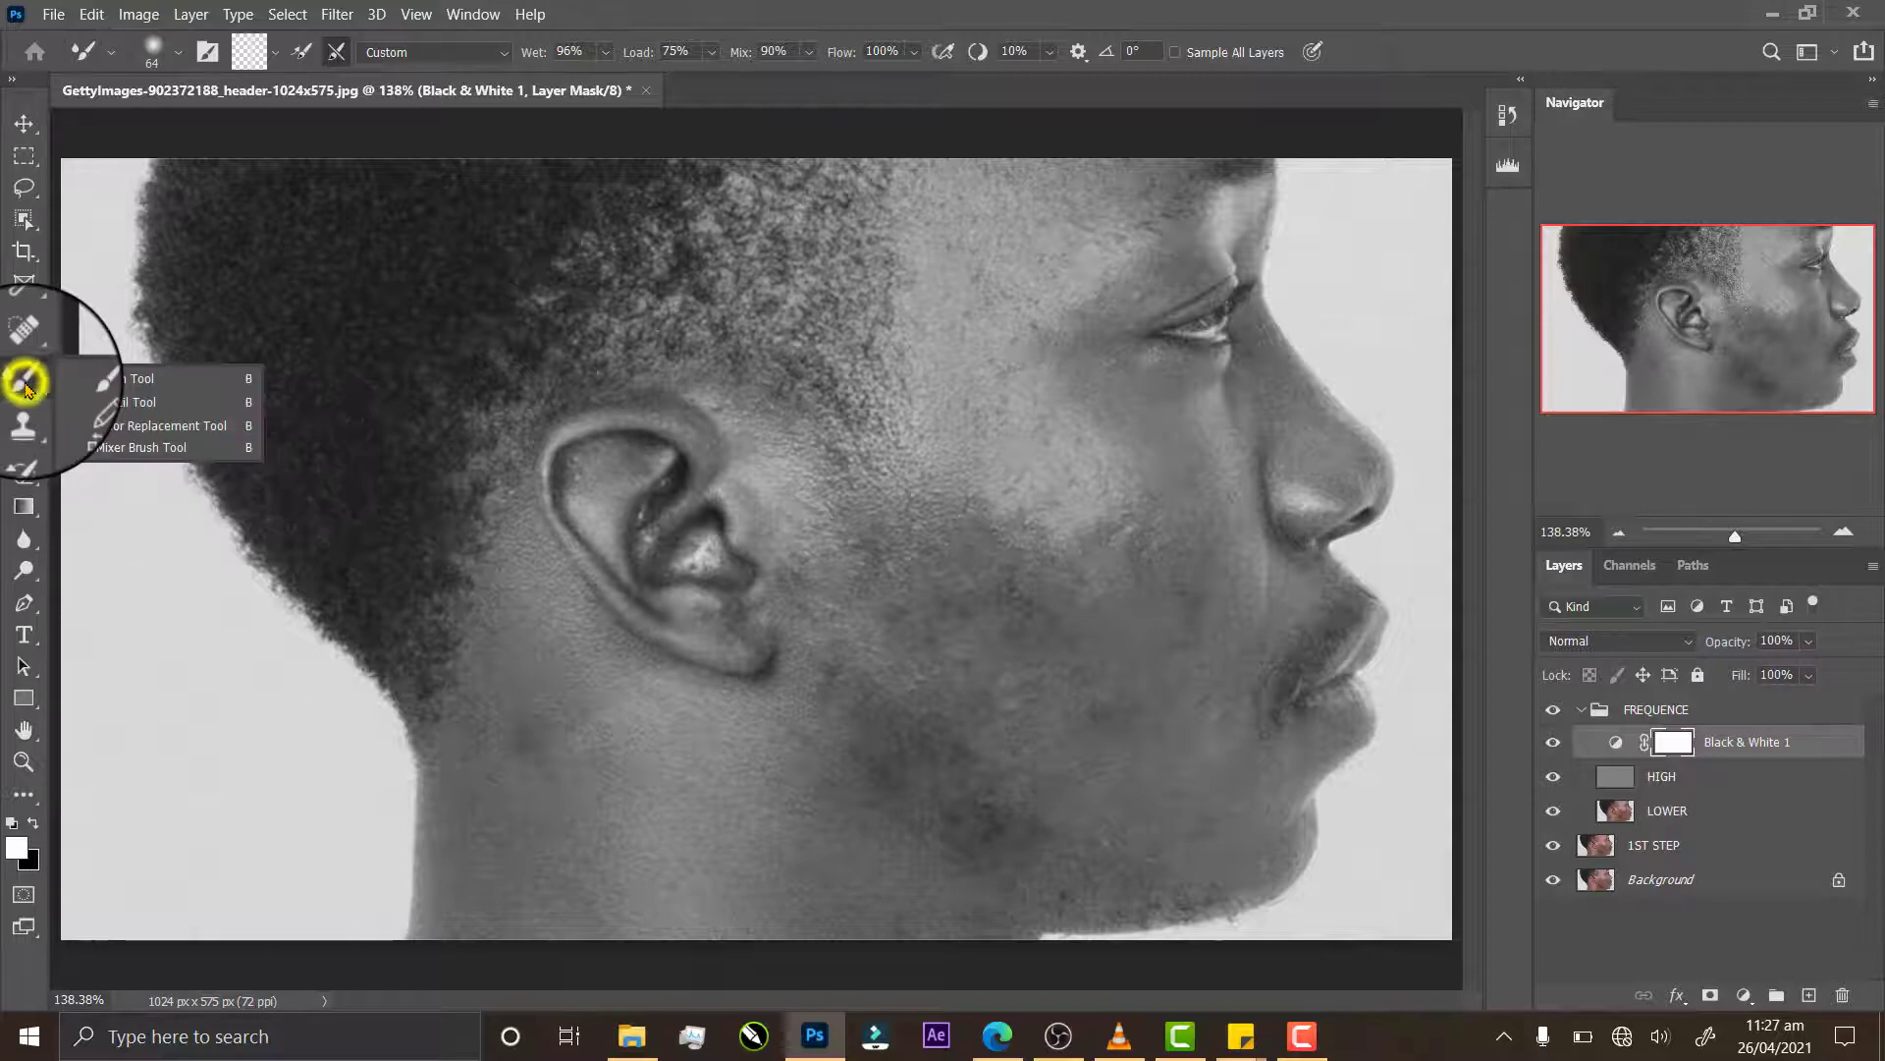
pyautogui.click(148, 450)
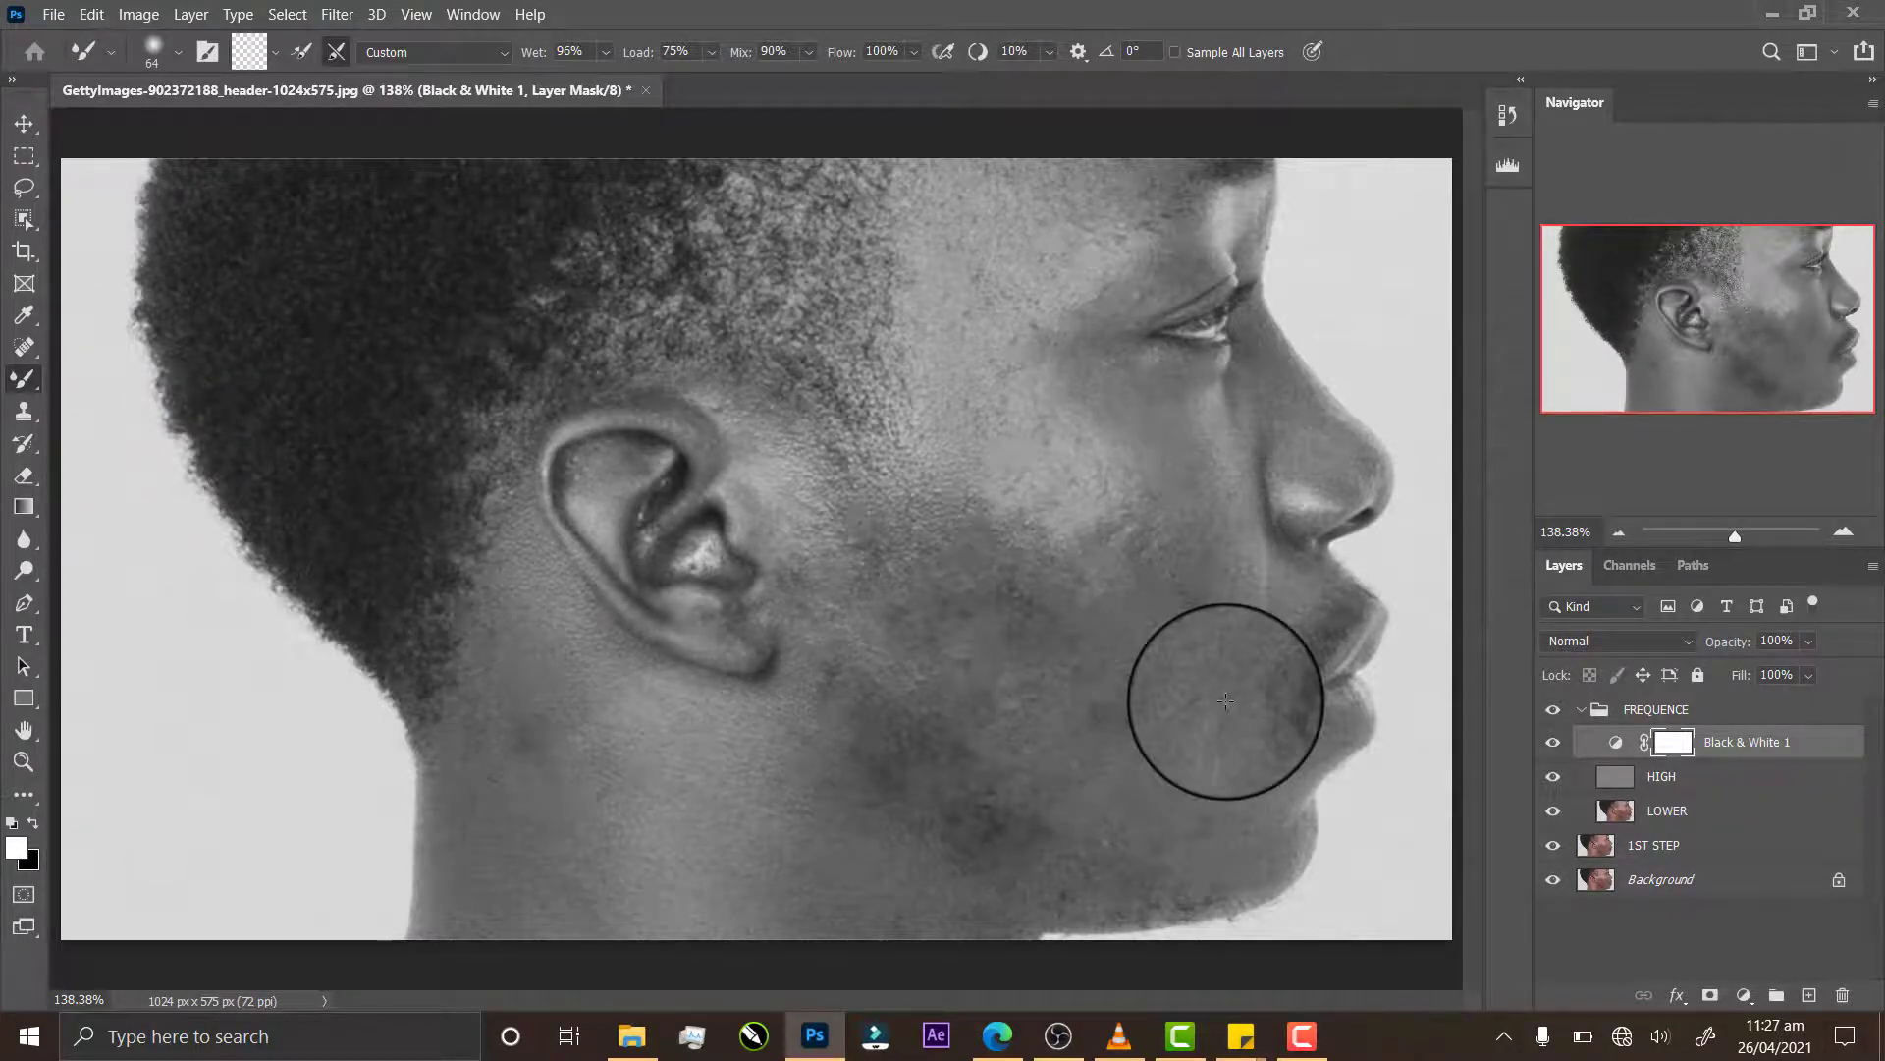
pyautogui.click(1691, 814)
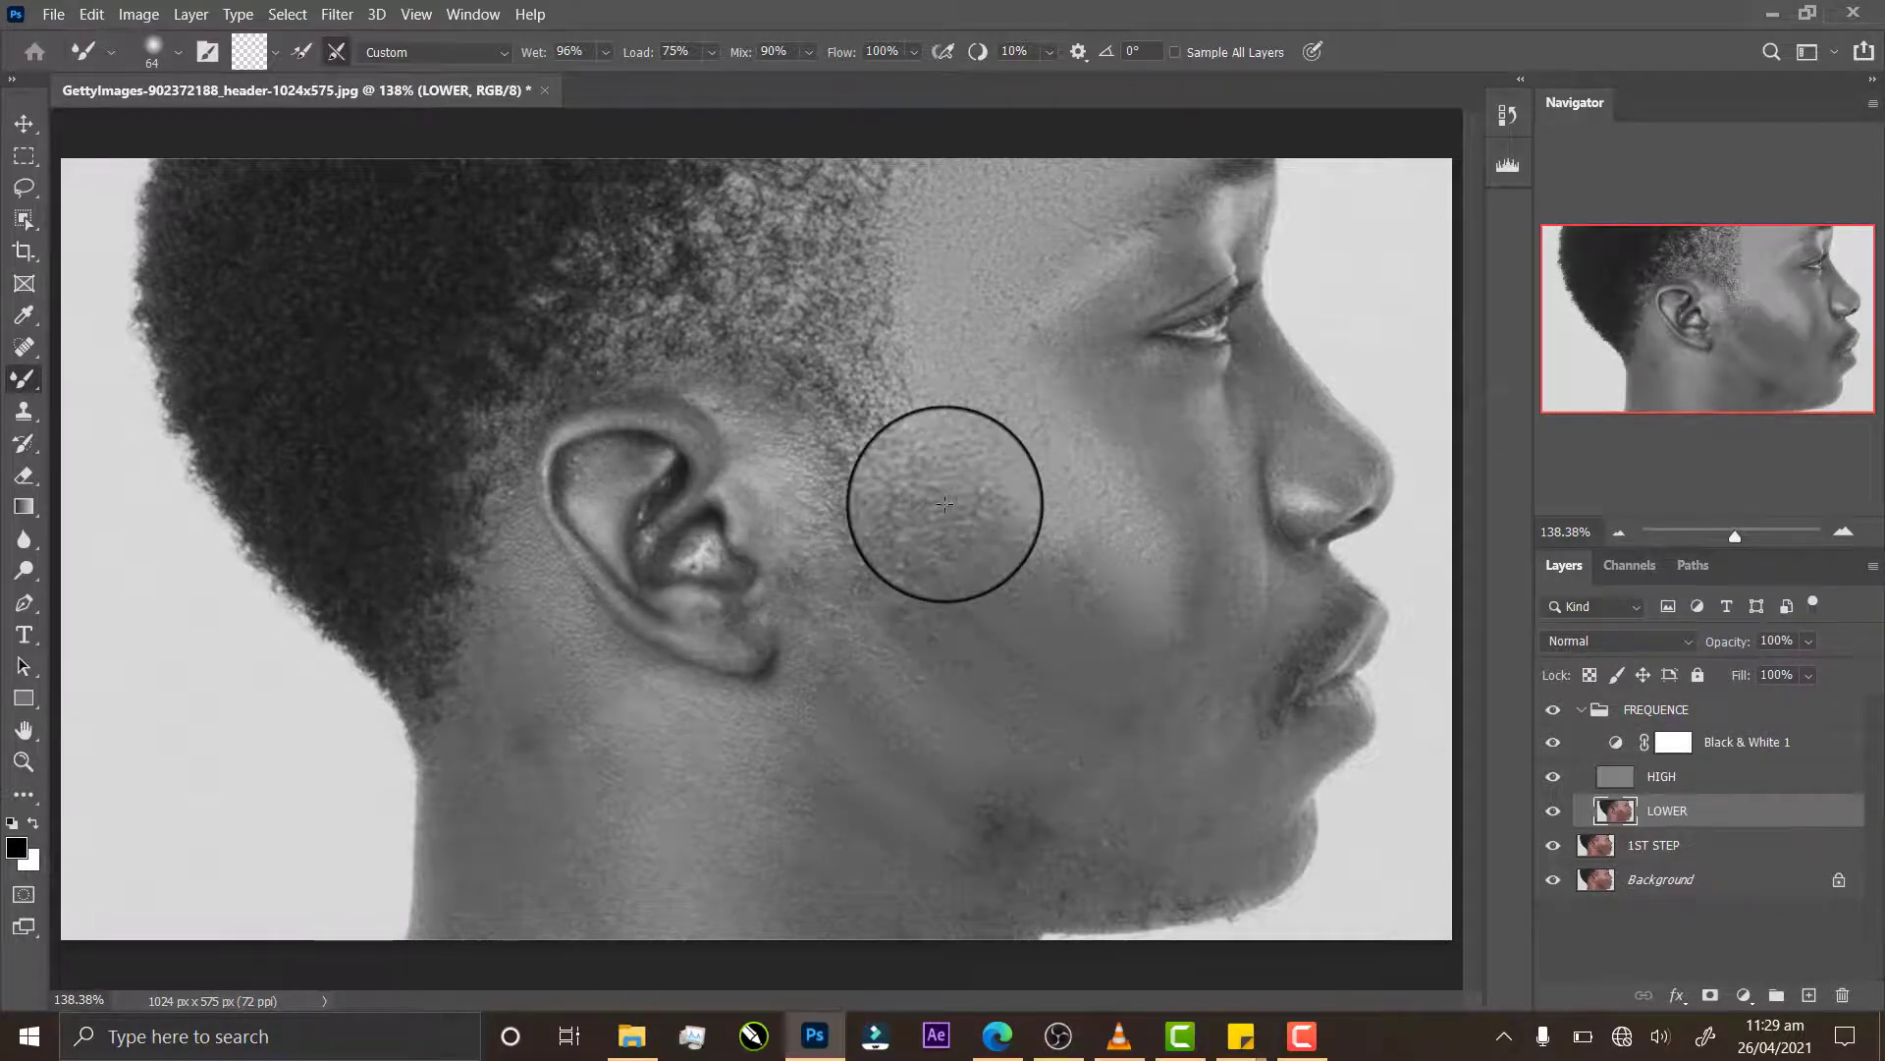
# Step: Clean the Mixer Brush of loaded paint and check its brush tip size and hardness settings
pyautogui.click(19, 383)
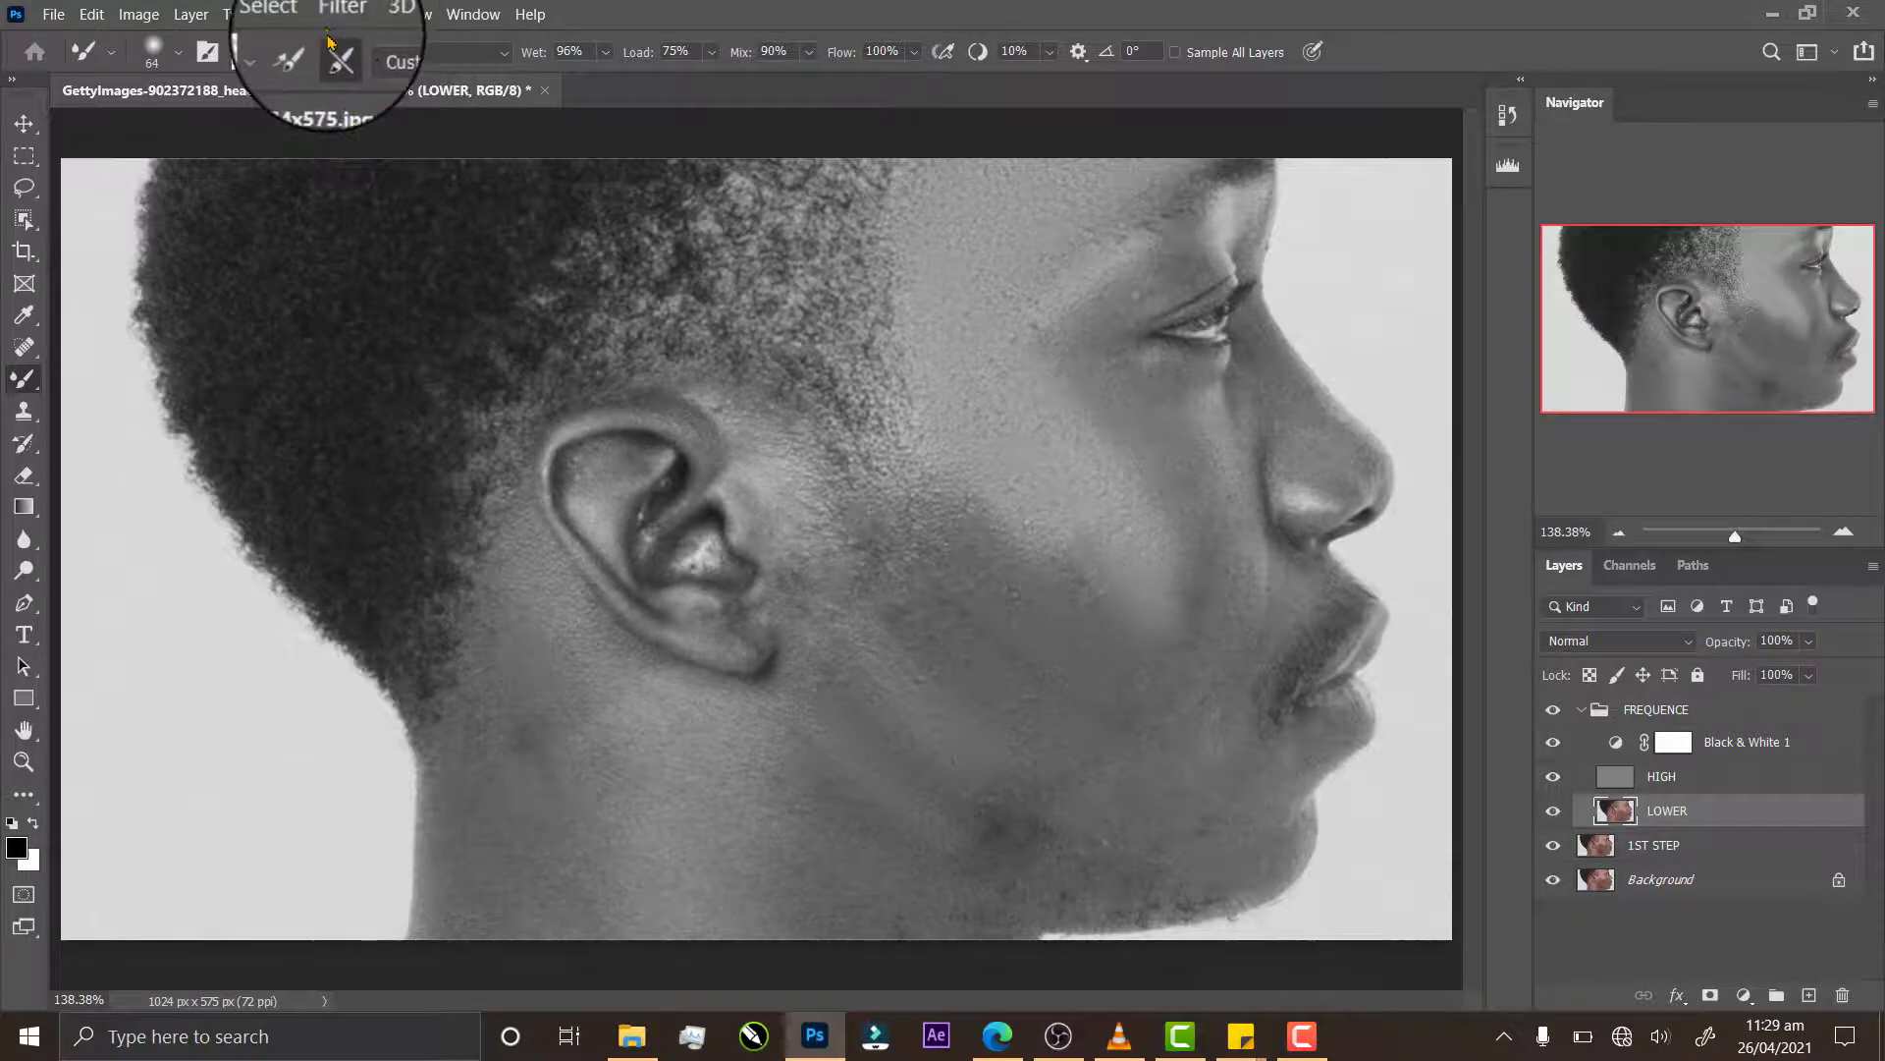
pyautogui.click(282, 59)
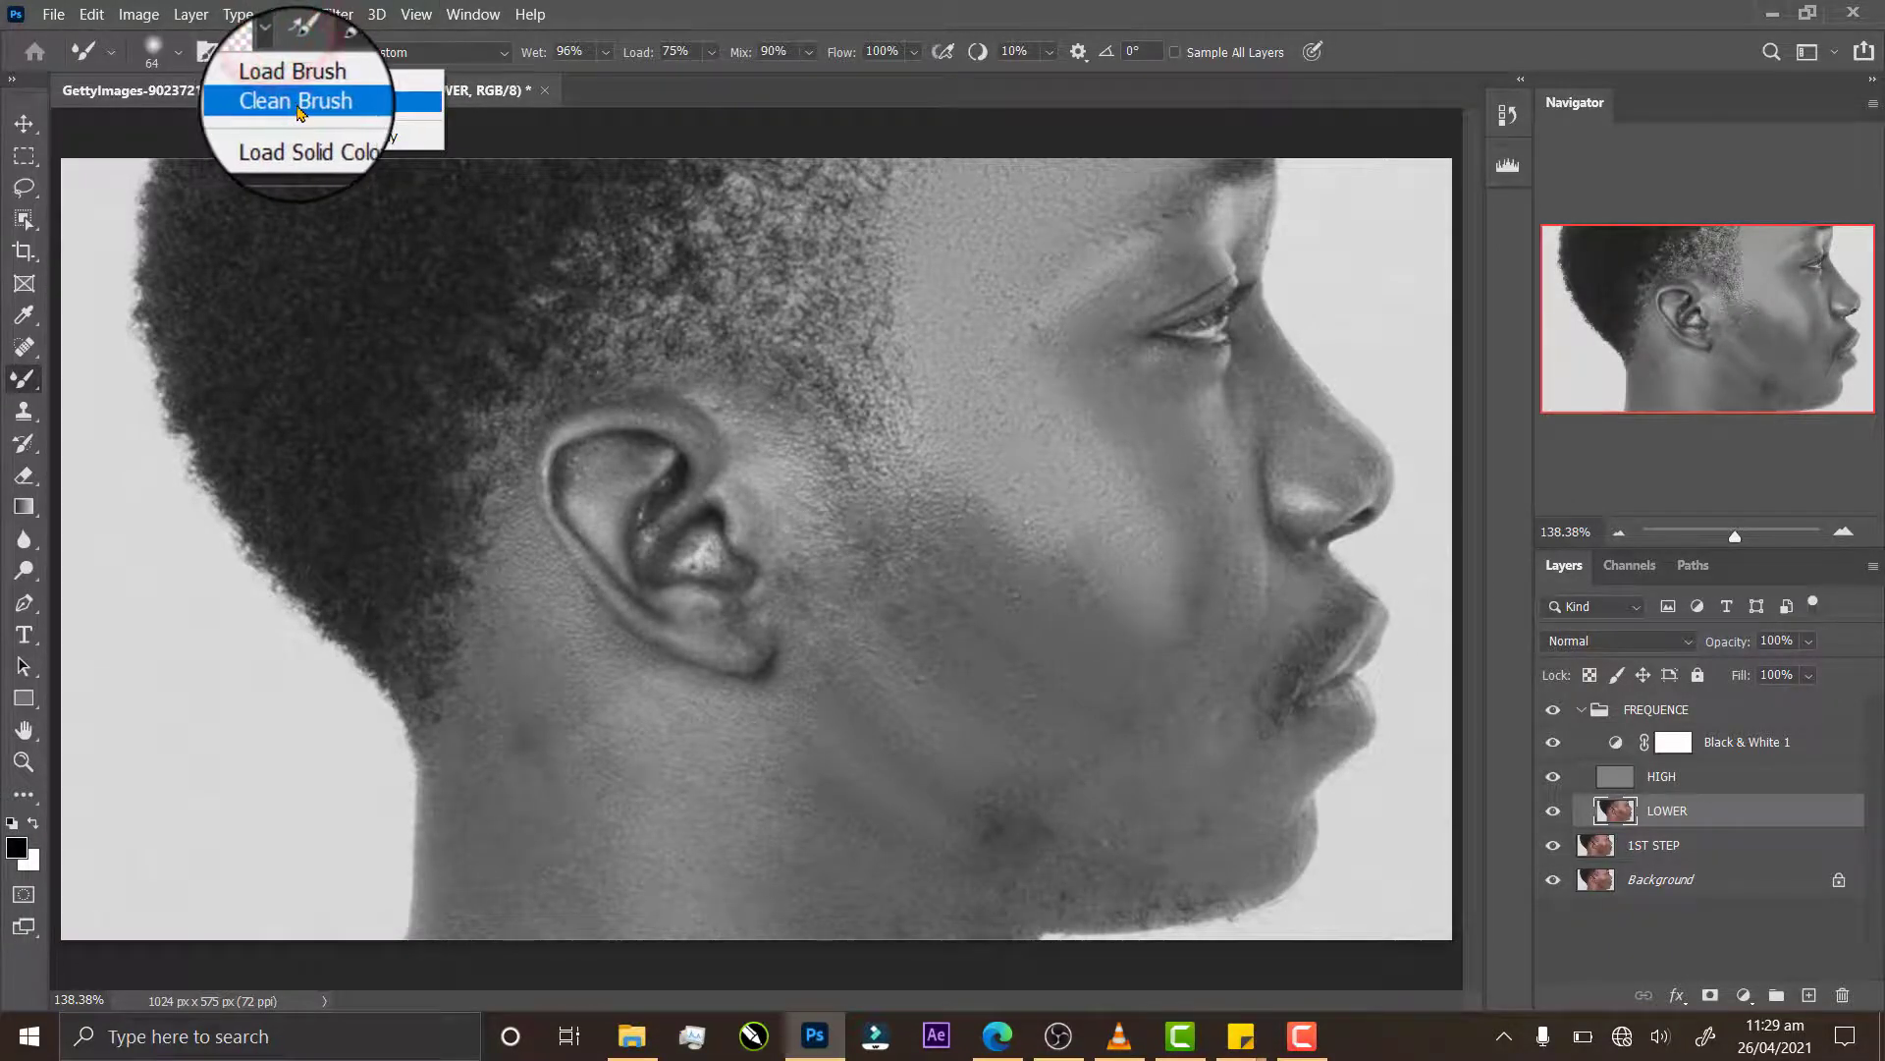
pyautogui.click(300, 110)
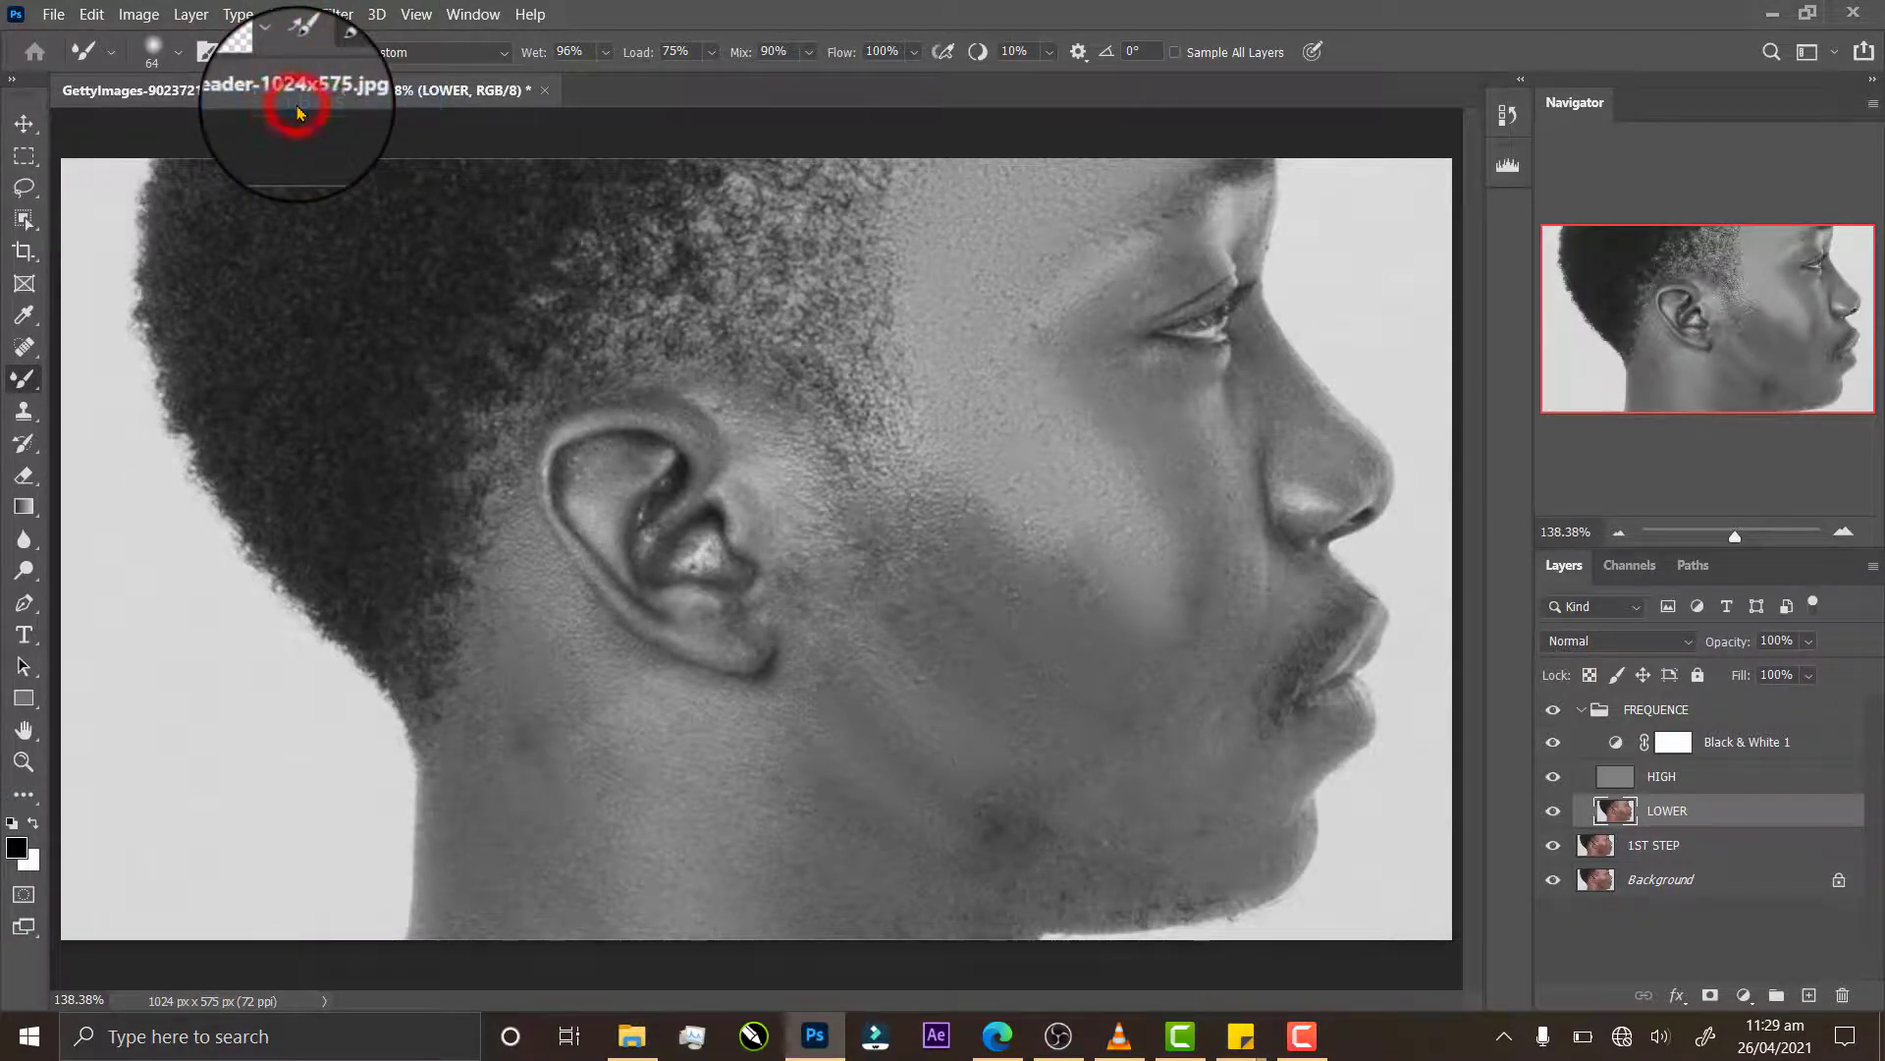
pyautogui.click(179, 54)
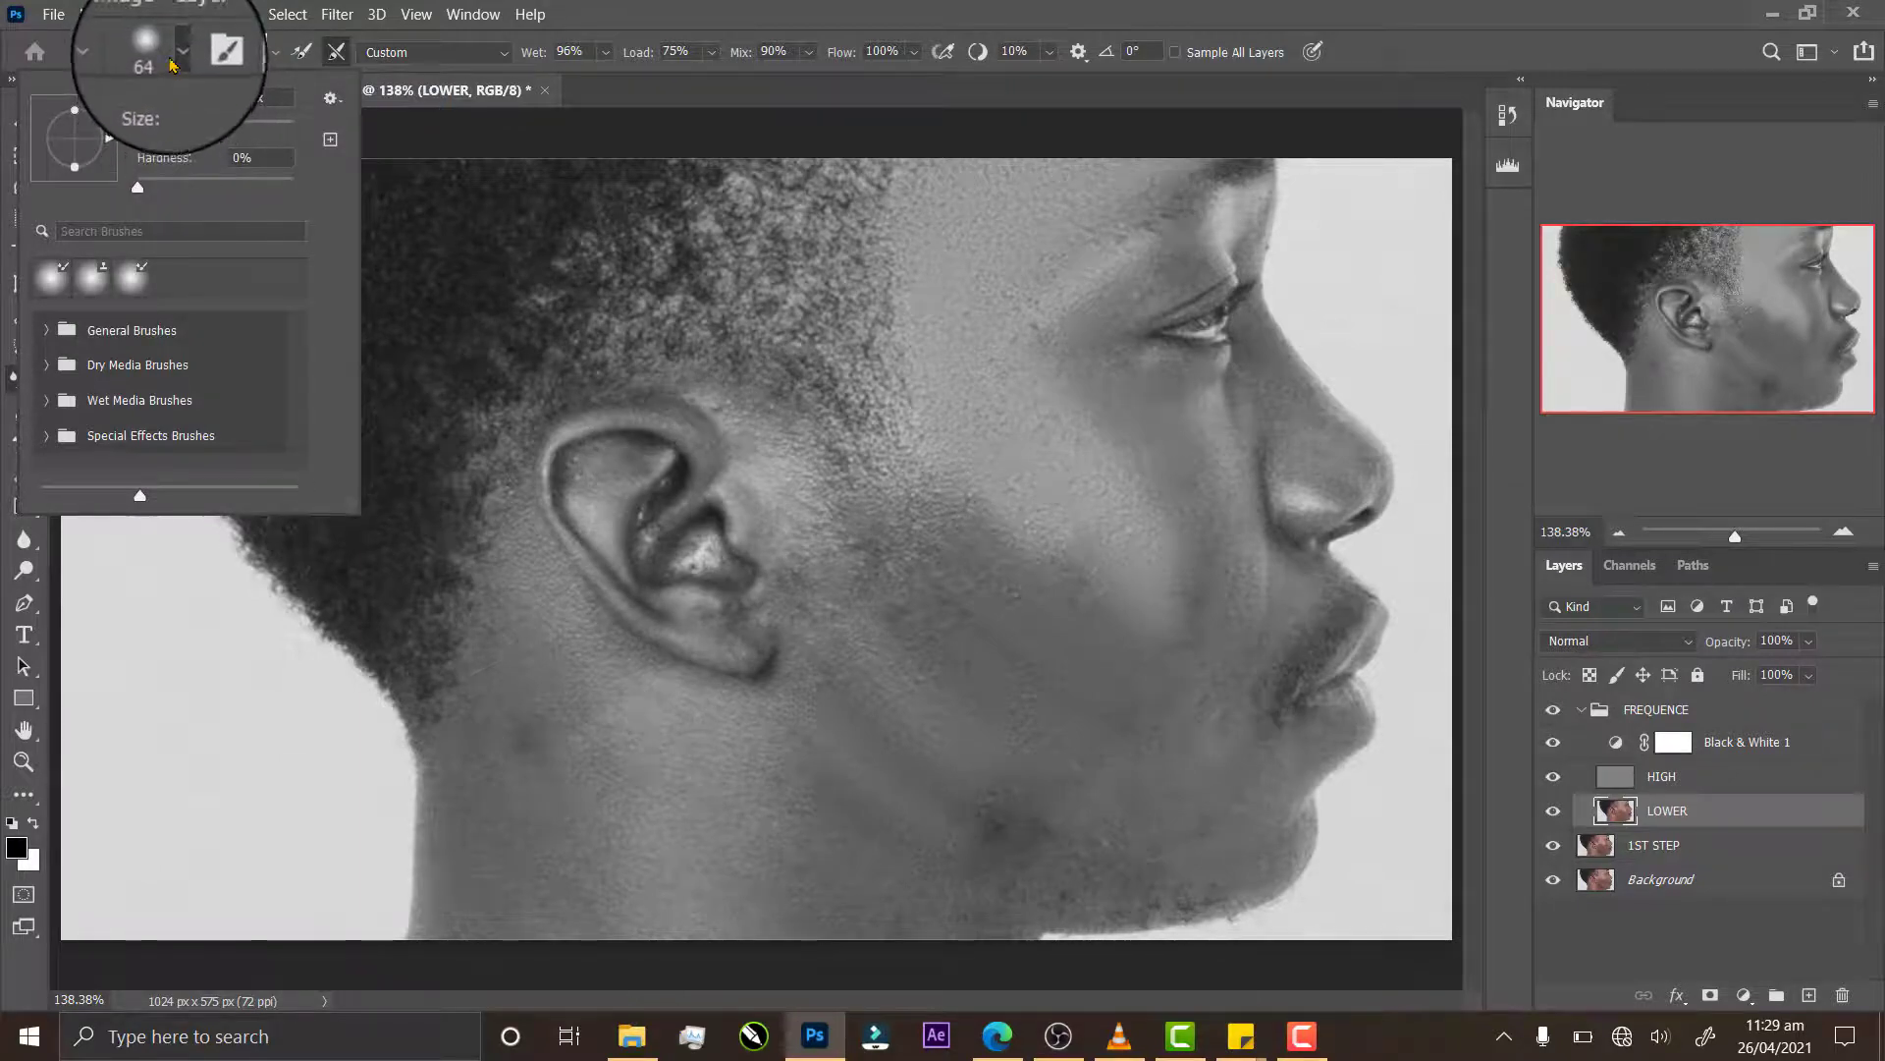
pyautogui.click(180, 57)
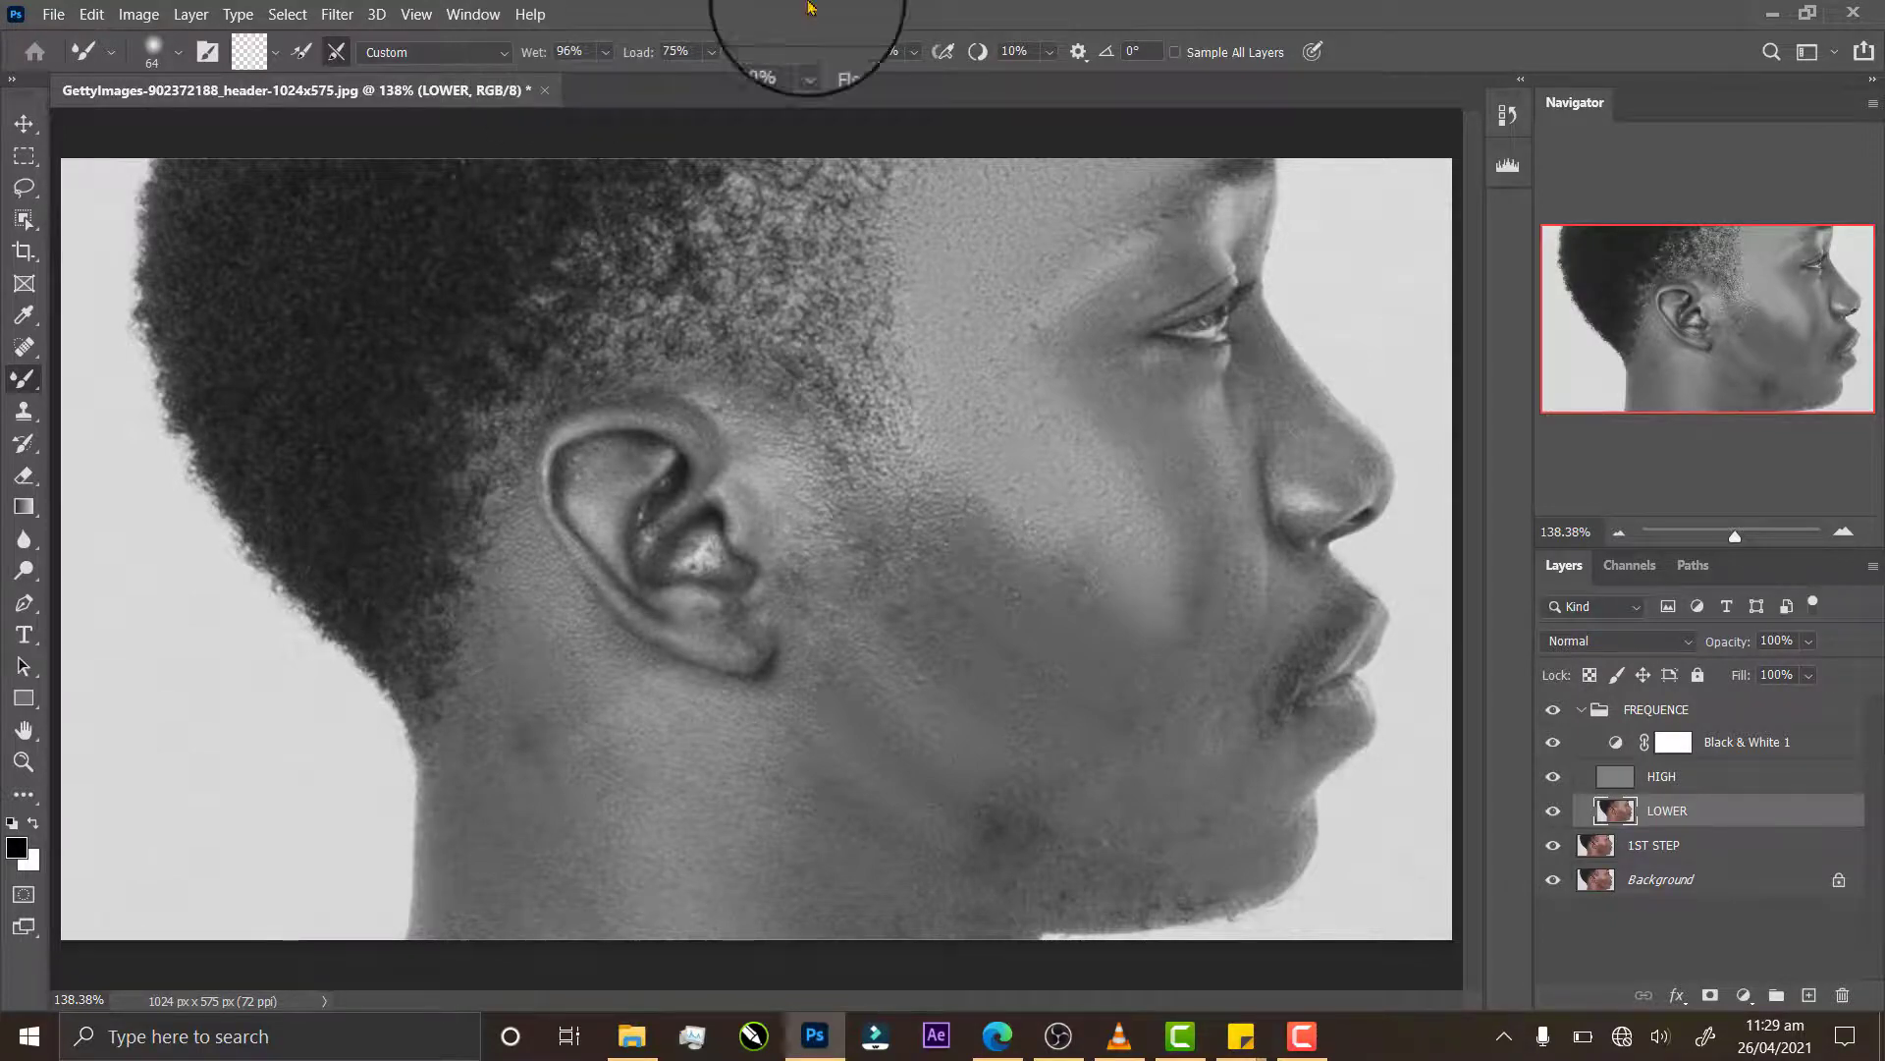
# Step: Smooth the skin of the temple and the area beside the eye on the LOWER layer with the Mixer Brush
pyautogui.moveTo(876, 695)
pyautogui.mouseDown()
pyautogui.moveTo(976, 583)
pyautogui.moveTo(1161, 544)
pyautogui.moveTo(1085, 353)
pyautogui.moveTo(1088, 297)
pyautogui.moveTo(1012, 200)
pyautogui.moveTo(1157, 144)
pyautogui.moveTo(1087, 181)
pyautogui.moveTo(1105, 162)
pyautogui.moveTo(1204, 174)
pyautogui.moveTo(1152, 160)
pyautogui.moveTo(1047, 213)
pyautogui.moveTo(1077, 176)
pyautogui.moveTo(958, 321)
pyautogui.moveTo(981, 240)
pyautogui.moveTo(956, 380)
pyautogui.mouseUp()
pyautogui.moveTo(963, 200); pyautogui.dragTo(956, 328)
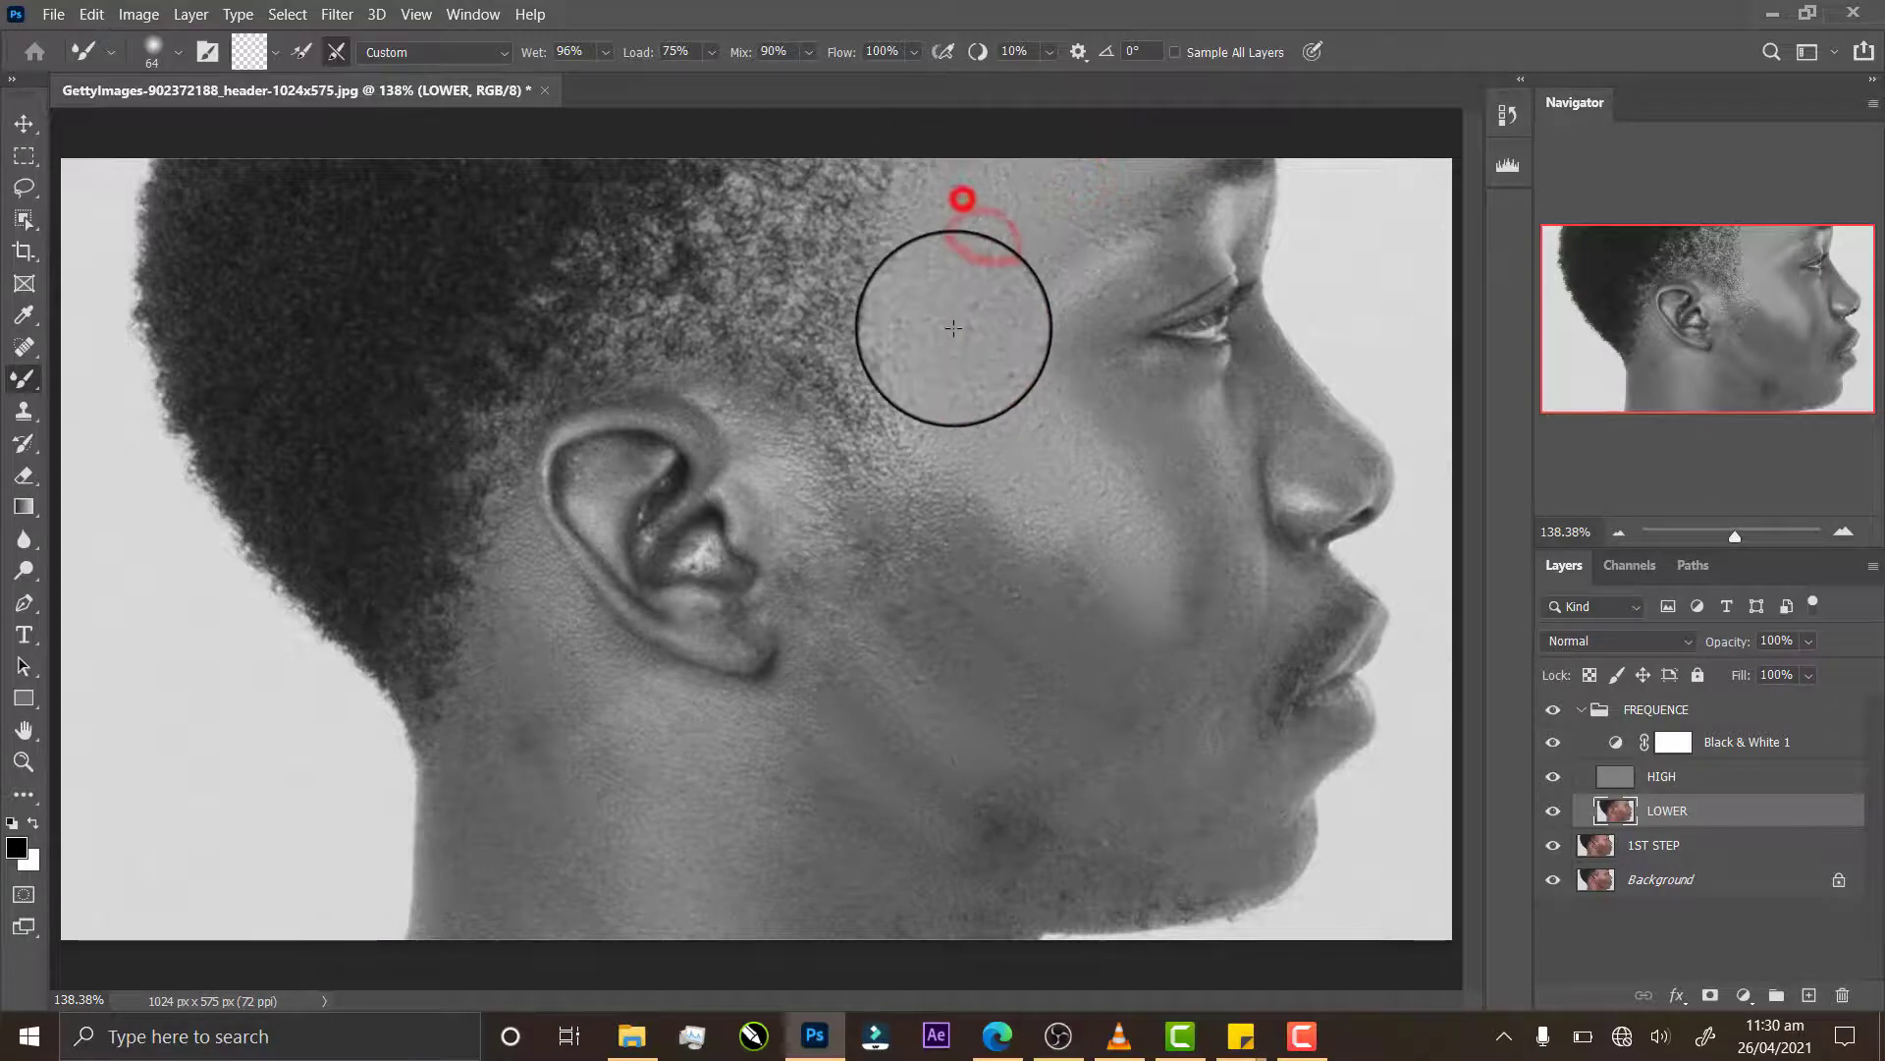
pyautogui.moveTo(936, 250)
pyautogui.mouseDown()
pyautogui.moveTo(936, 294)
pyautogui.moveTo(956, 361)
pyautogui.moveTo(944, 313)
pyautogui.moveTo(1020, 385)
pyautogui.mouseUp()
pyautogui.moveTo(979, 323); pyautogui.dragTo(1093, 448)
pyautogui.moveTo(1050, 389); pyautogui.dragTo(1112, 439)
pyautogui.moveTo(1060, 311); pyautogui.dragTo(1090, 437)
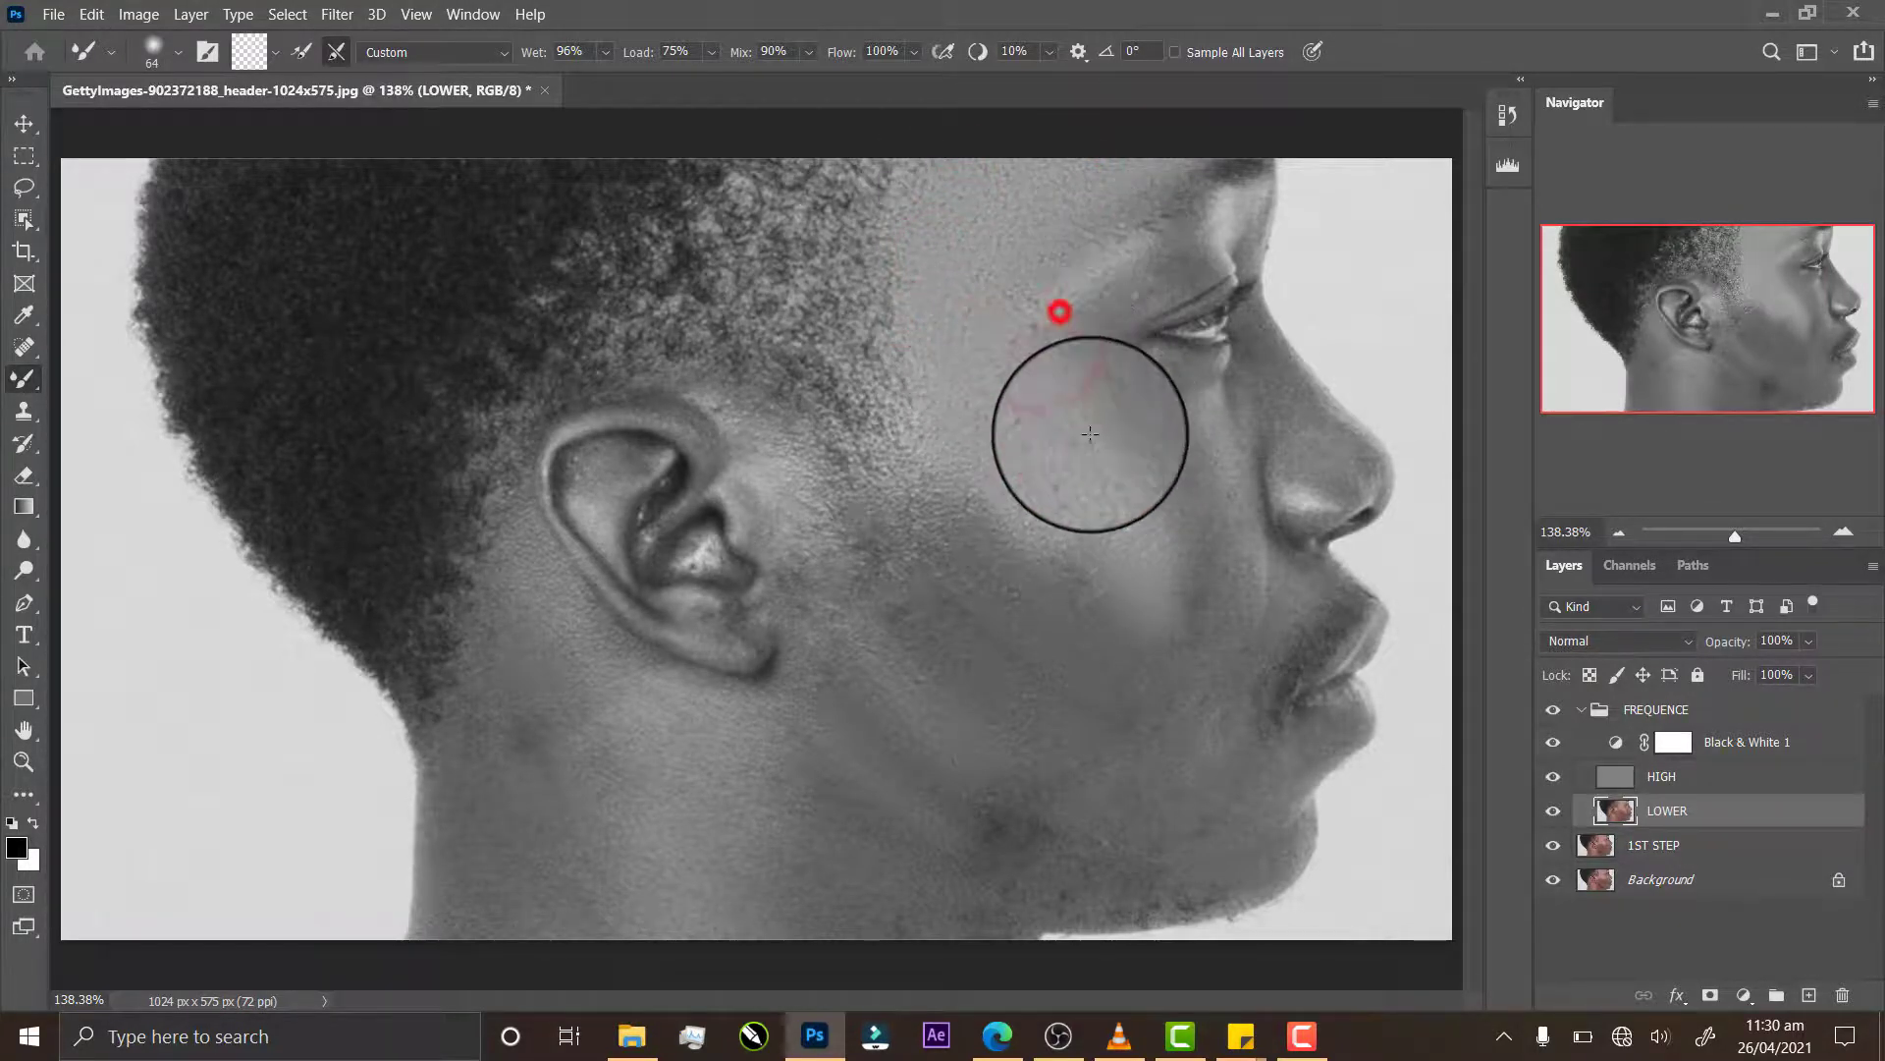
# Step: Blend the upper cheek from the outer eye down along the cheekbone with the Mixer Brush
pyautogui.moveTo(1067, 324); pyautogui.dragTo(1128, 497)
pyautogui.moveTo(1102, 424); pyautogui.dragTo(1161, 531)
pyautogui.moveTo(1124, 459); pyautogui.dragTo(1190, 574)
pyautogui.moveTo(1153, 509)
pyautogui.mouseDown()
pyautogui.moveTo(1211, 596)
pyautogui.moveTo(1079, 501)
pyautogui.moveTo(1123, 609)
pyautogui.mouseUp()
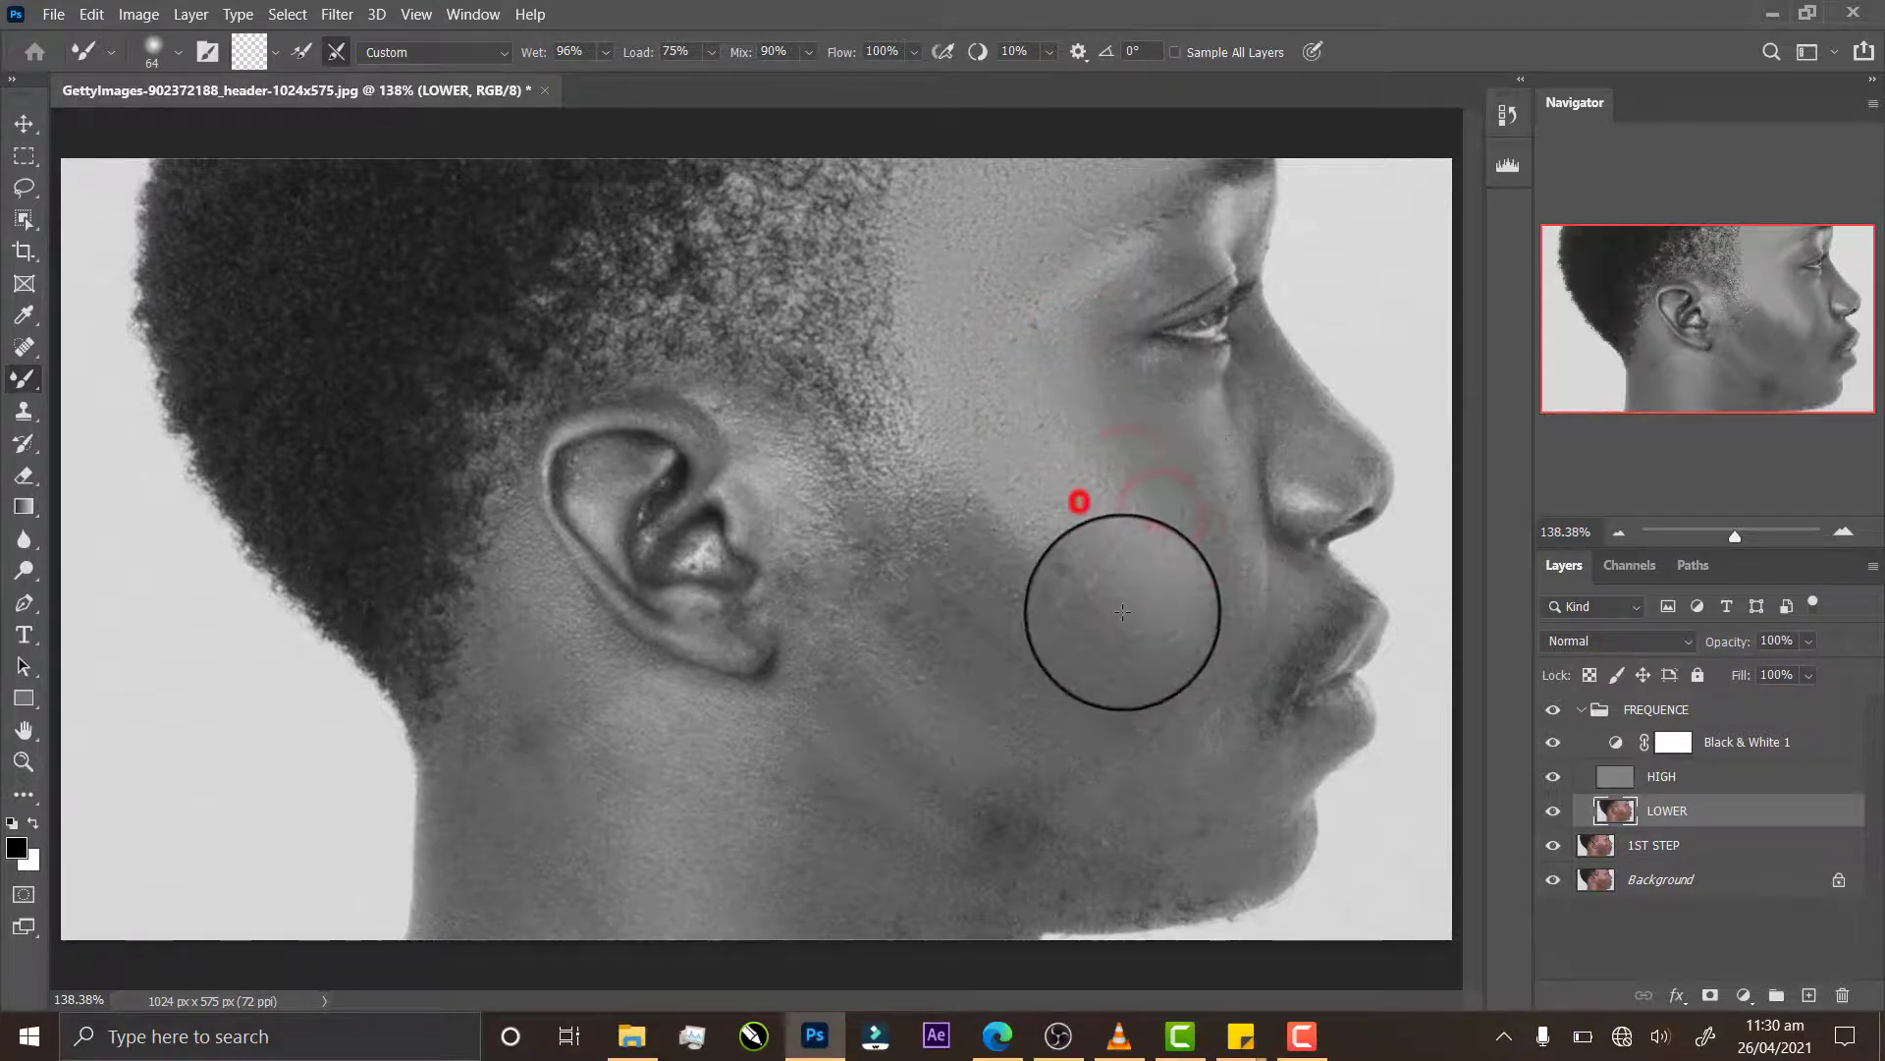
pyautogui.moveTo(1086, 473)
pyautogui.mouseDown()
pyautogui.moveTo(1124, 612)
pyautogui.moveTo(1056, 522)
pyautogui.moveTo(1133, 647)
pyautogui.mouseUp()
pyautogui.moveTo(1057, 513); pyautogui.dragTo(1088, 604)
pyautogui.moveTo(1023, 515)
pyautogui.mouseDown()
pyautogui.moveTo(1038, 566)
pyautogui.moveTo(1092, 588)
pyautogui.mouseUp()
# Step: Even out the blotchy tones in the middle of the cheek between the ear and the mouth
pyautogui.moveTo(960, 484); pyautogui.dragTo(1079, 565)
pyautogui.moveTo(989, 605)
pyautogui.mouseDown()
pyautogui.moveTo(1078, 538)
pyautogui.moveTo(949, 613)
pyautogui.moveTo(1060, 538)
pyautogui.moveTo(970, 580)
pyautogui.moveTo(1059, 509)
pyautogui.moveTo(981, 540)
pyautogui.moveTo(950, 527)
pyautogui.moveTo(1050, 468)
pyautogui.moveTo(943, 564)
pyautogui.moveTo(973, 542)
pyautogui.moveTo(1042, 562)
pyautogui.mouseUp()
pyautogui.moveTo(969, 528)
pyautogui.mouseDown()
pyautogui.moveTo(1041, 556)
pyautogui.moveTo(990, 629)
pyautogui.mouseUp()
pyautogui.moveTo(955, 628)
pyautogui.mouseDown()
pyautogui.moveTo(1056, 610)
pyautogui.moveTo(1039, 606)
pyautogui.moveTo(1057, 590)
pyautogui.mouseUp()
pyautogui.moveTo(954, 671)
pyautogui.mouseDown()
pyautogui.moveTo(1003, 570)
pyautogui.moveTo(1175, 640)
pyautogui.mouseUp()
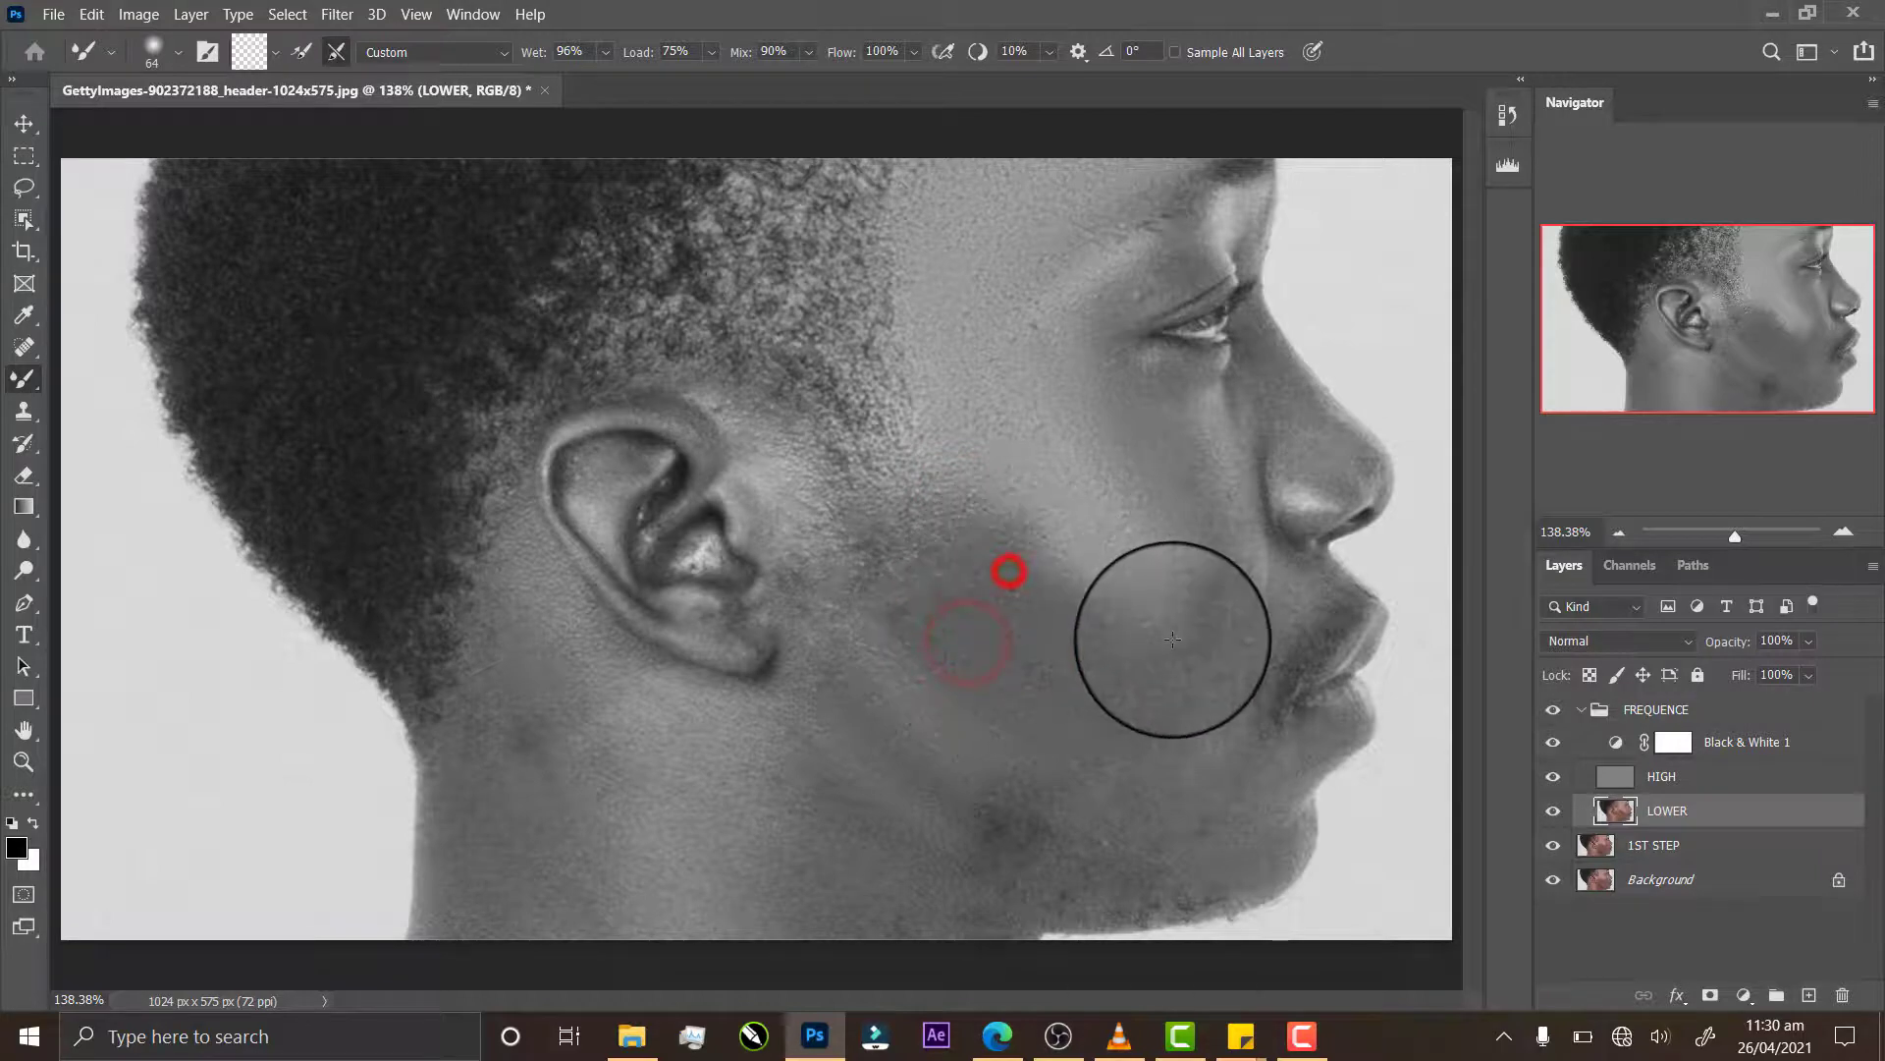
pyautogui.moveTo(1076, 677)
pyautogui.mouseDown()
pyautogui.moveTo(1167, 690)
pyautogui.moveTo(1088, 715)
pyautogui.moveTo(1210, 703)
pyautogui.mouseUp()
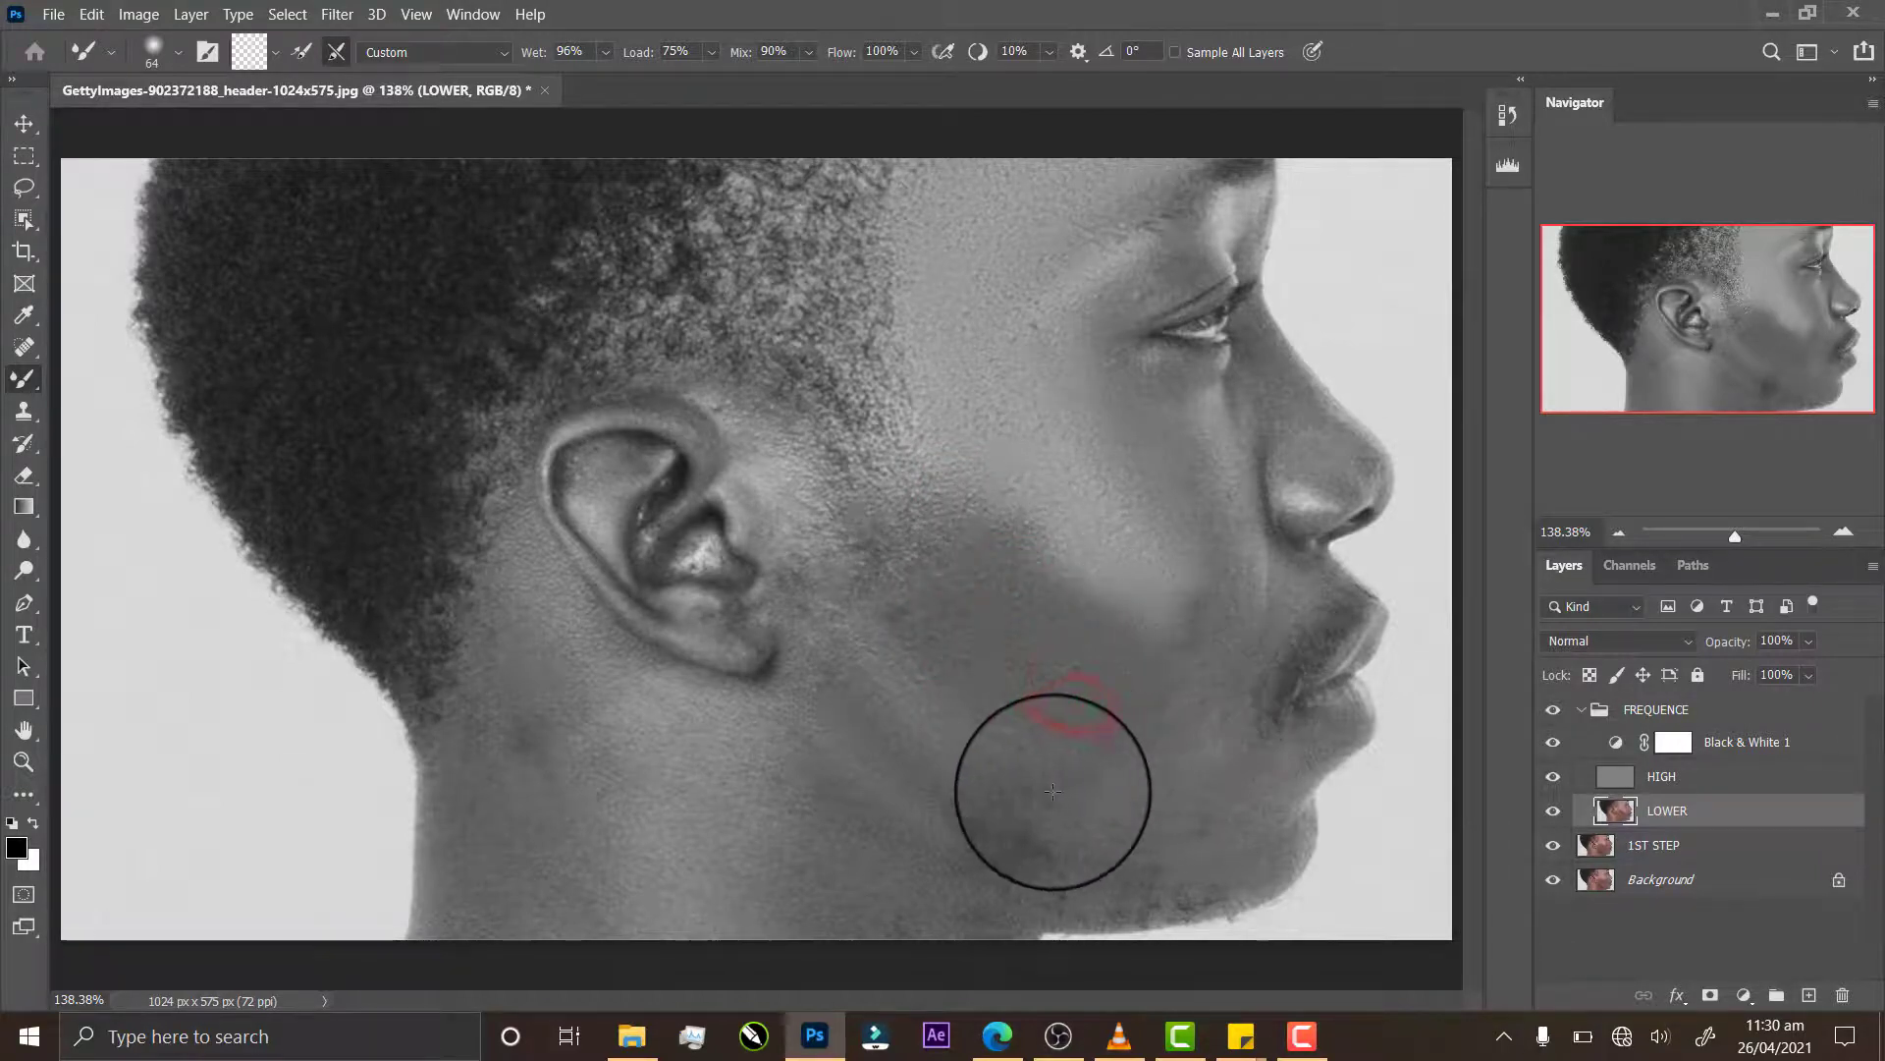
# Step: Blend away the dark patches on the lower cheek and along the jawline with the Mixer Brush
pyautogui.moveTo(1081, 806); pyautogui.dragTo(1102, 811)
pyautogui.moveTo(999, 840)
pyautogui.mouseDown()
pyautogui.moveTo(1106, 821)
pyautogui.moveTo(1069, 842)
pyautogui.moveTo(1098, 835)
pyautogui.mouseUp()
pyautogui.moveTo(1035, 855)
pyautogui.mouseDown()
pyautogui.moveTo(1014, 834)
pyautogui.moveTo(1142, 791)
pyautogui.mouseUp()
pyautogui.moveTo(1083, 815)
pyautogui.mouseDown()
pyautogui.moveTo(1029, 835)
pyautogui.moveTo(1195, 858)
pyautogui.mouseUp()
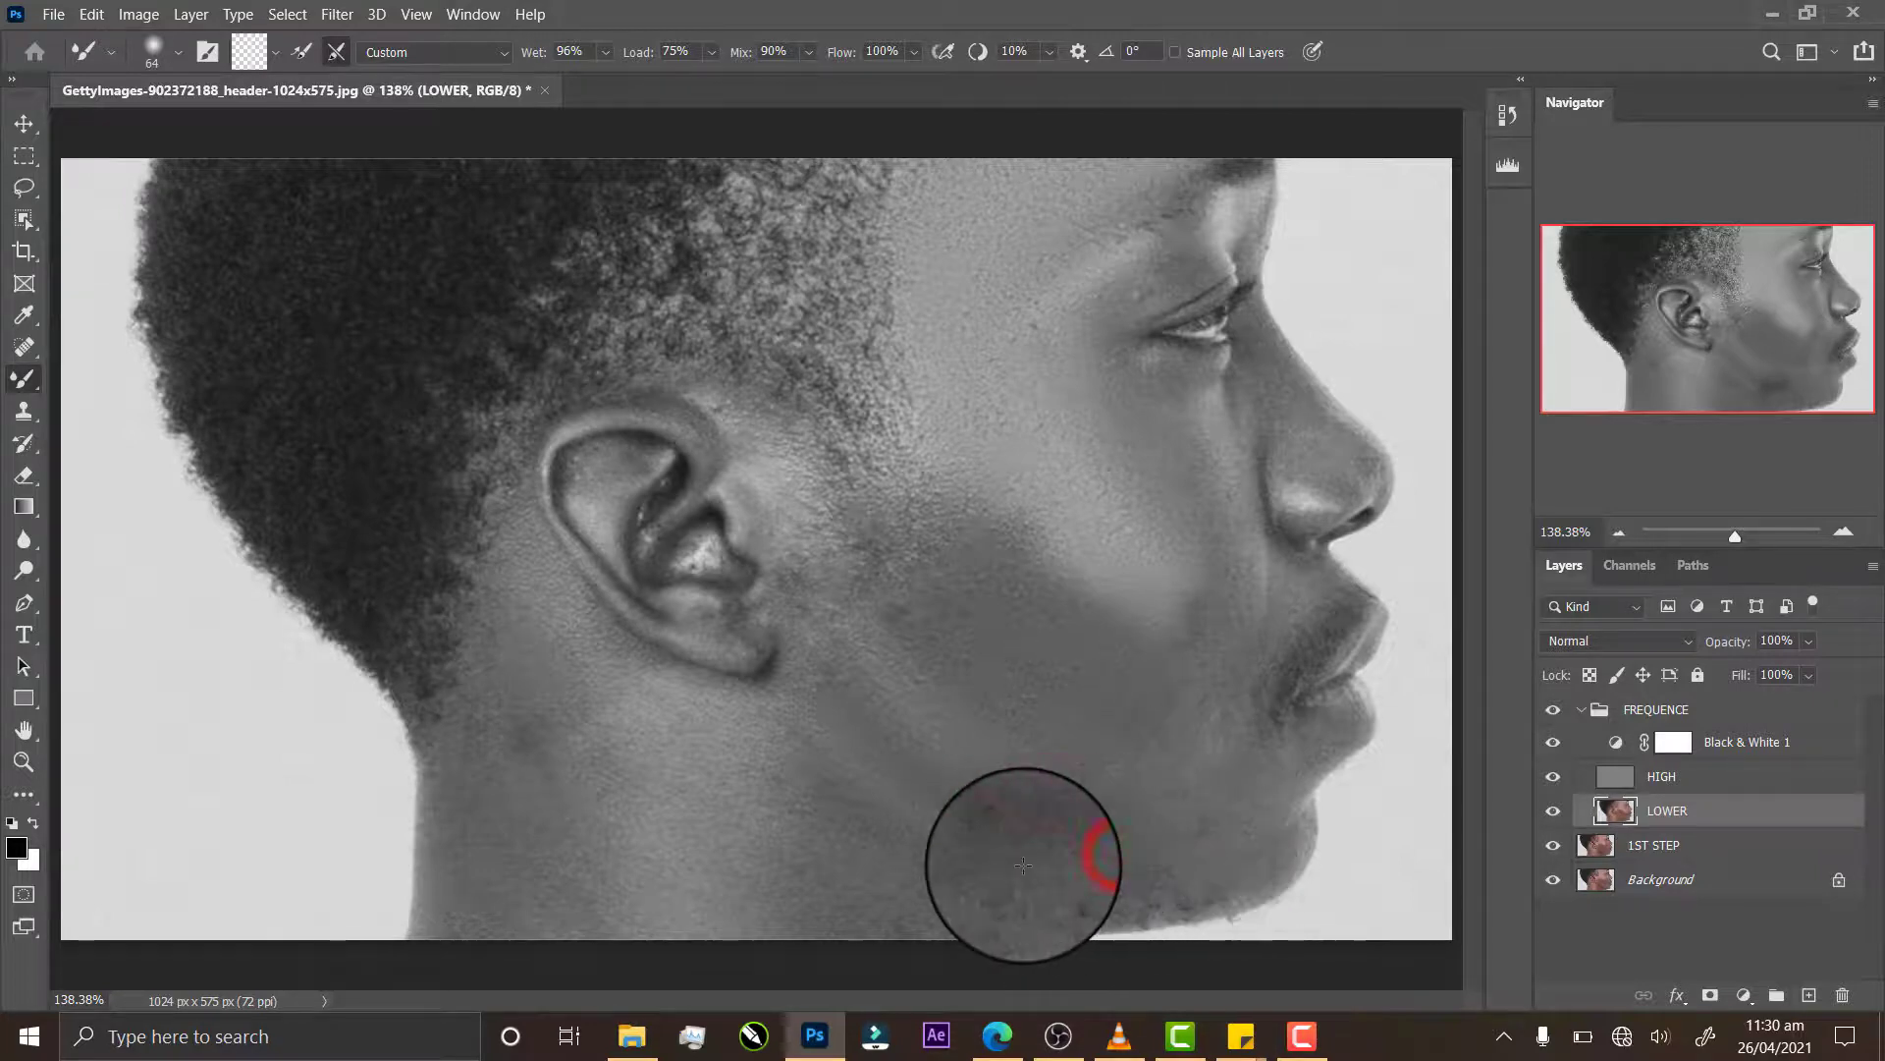
pyautogui.moveTo(1040, 896)
pyautogui.mouseDown()
pyautogui.moveTo(1152, 901)
pyautogui.moveTo(1075, 923)
pyautogui.moveTo(1204, 876)
pyautogui.mouseUp()
pyautogui.moveTo(1067, 925)
pyautogui.mouseDown()
pyautogui.moveTo(1193, 876)
pyautogui.moveTo(1109, 858)
pyautogui.moveTo(1195, 873)
pyautogui.moveTo(1112, 866)
pyautogui.moveTo(1233, 803)
pyautogui.mouseUp()
pyautogui.moveTo(1113, 860)
pyautogui.mouseDown()
pyautogui.moveTo(915, 792)
pyautogui.moveTo(1028, 789)
pyautogui.moveTo(893, 841)
pyautogui.mouseUp()
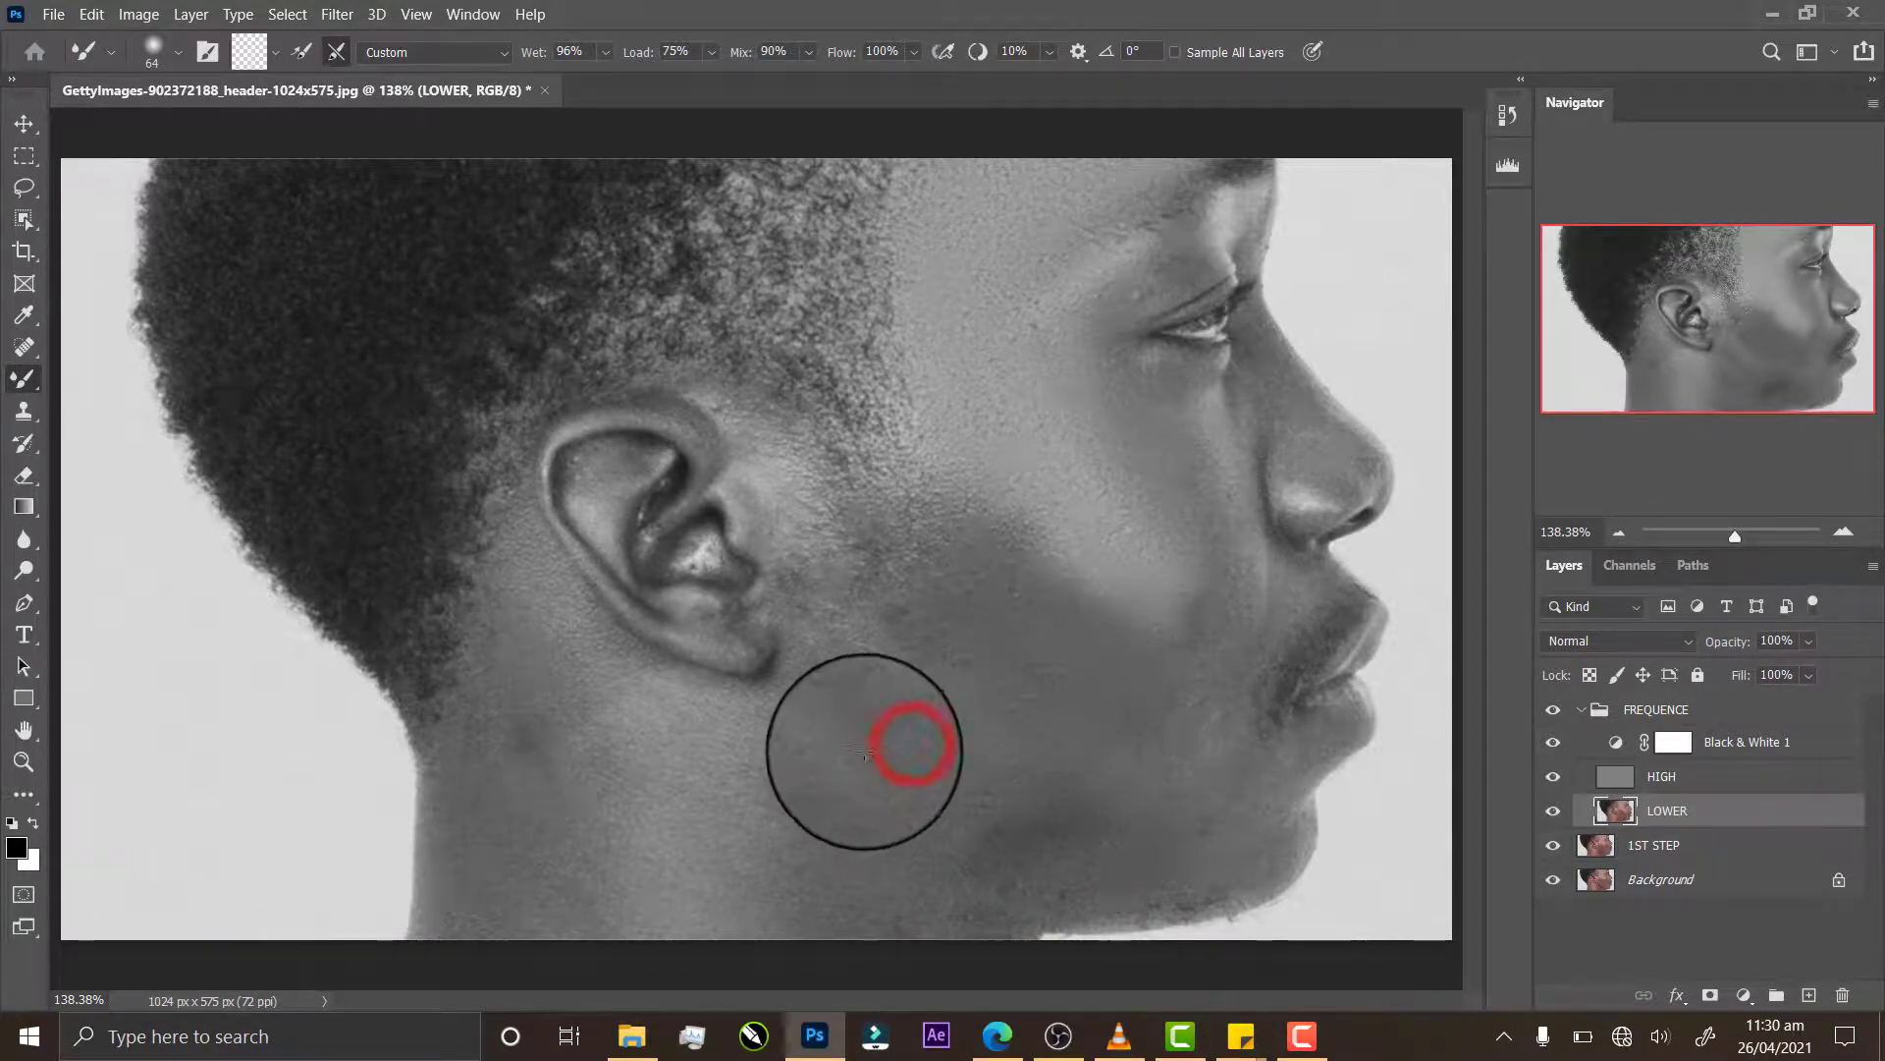
# Step: Smooth the jaw corner below the ear and the lower cheek toward the corner of the mouth
pyautogui.moveTo(846, 762); pyautogui.dragTo(968, 699)
pyautogui.moveTo(864, 711)
pyautogui.mouseDown()
pyautogui.moveTo(989, 665)
pyautogui.moveTo(927, 635)
pyautogui.moveTo(867, 661)
pyautogui.moveTo(902, 688)
pyautogui.mouseUp()
pyautogui.moveTo(1114, 713); pyautogui.dragTo(1139, 727)
pyautogui.moveTo(992, 790); pyautogui.dragTo(1195, 777)
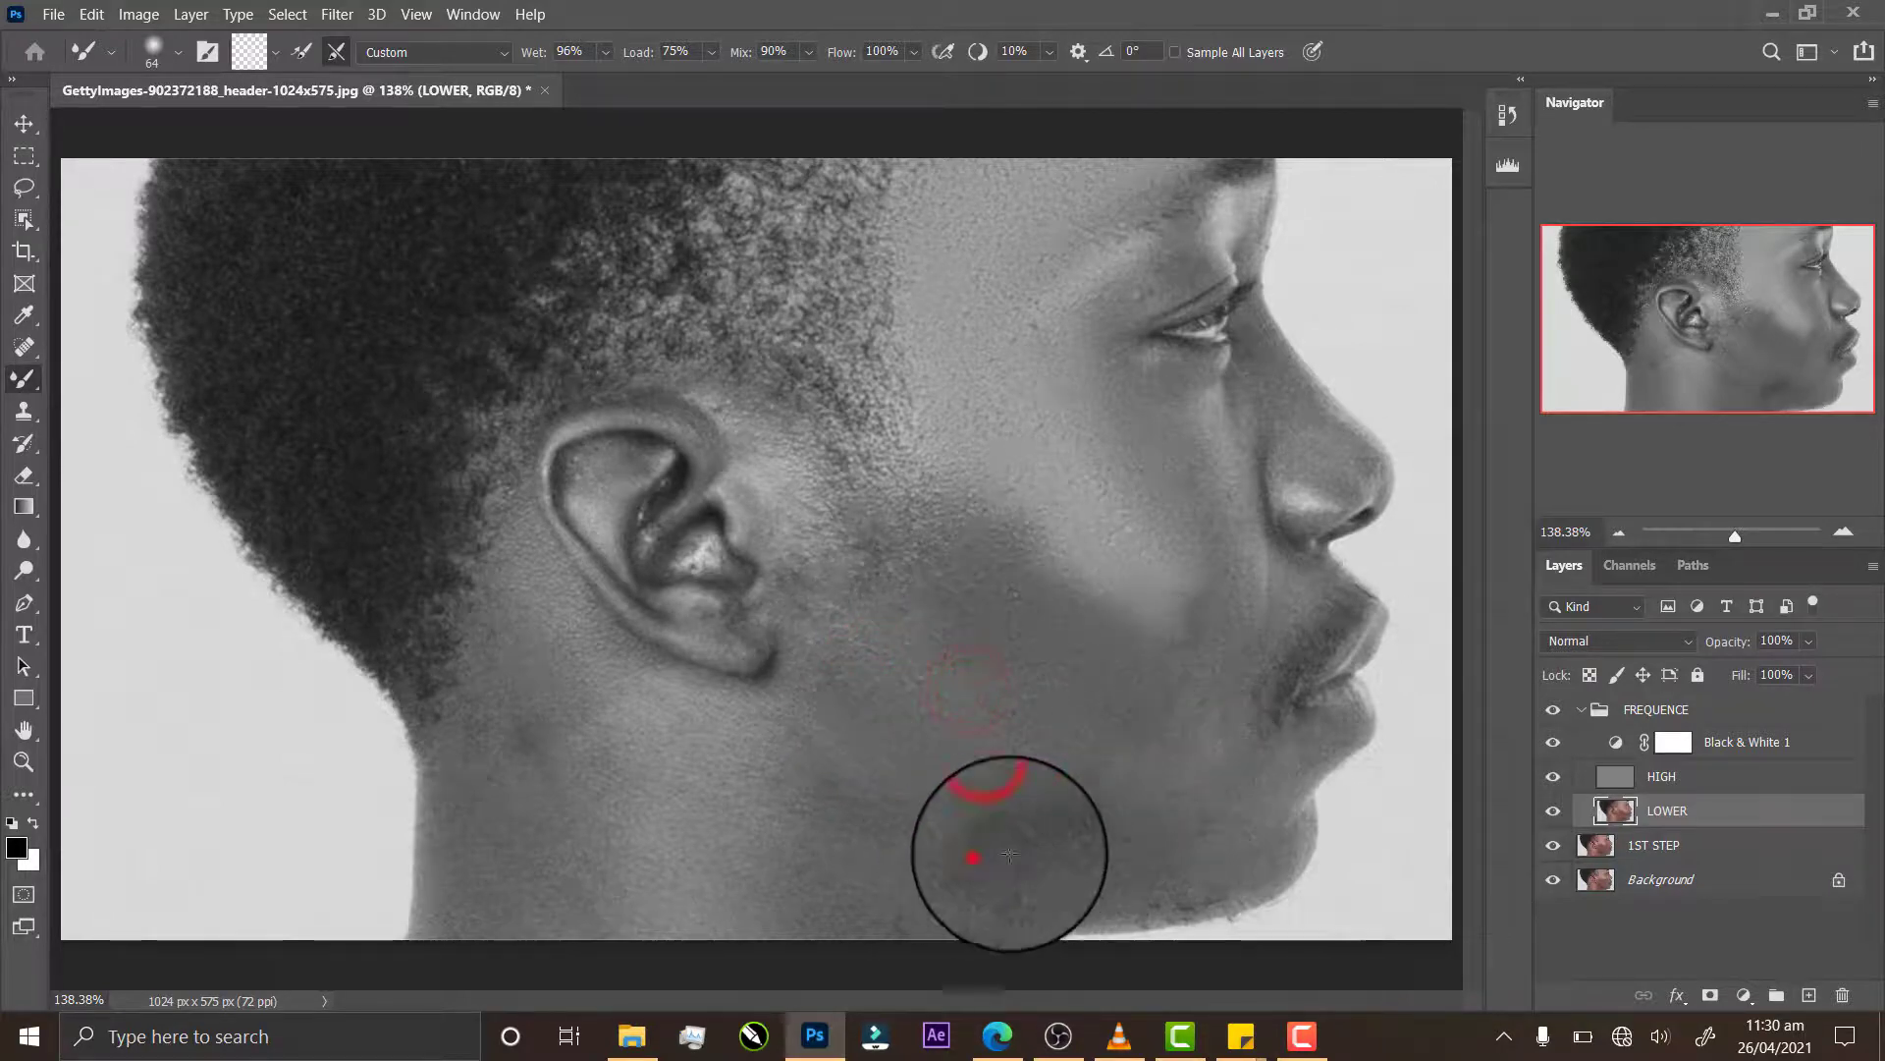
pyautogui.moveTo(1010, 854); pyautogui.dragTo(1018, 825)
pyautogui.moveTo(1177, 709); pyautogui.dragTo(1183, 713)
pyautogui.moveTo(1185, 714)
pyautogui.mouseDown()
pyautogui.moveTo(1228, 653)
pyautogui.moveTo(1167, 698)
pyautogui.mouseUp()
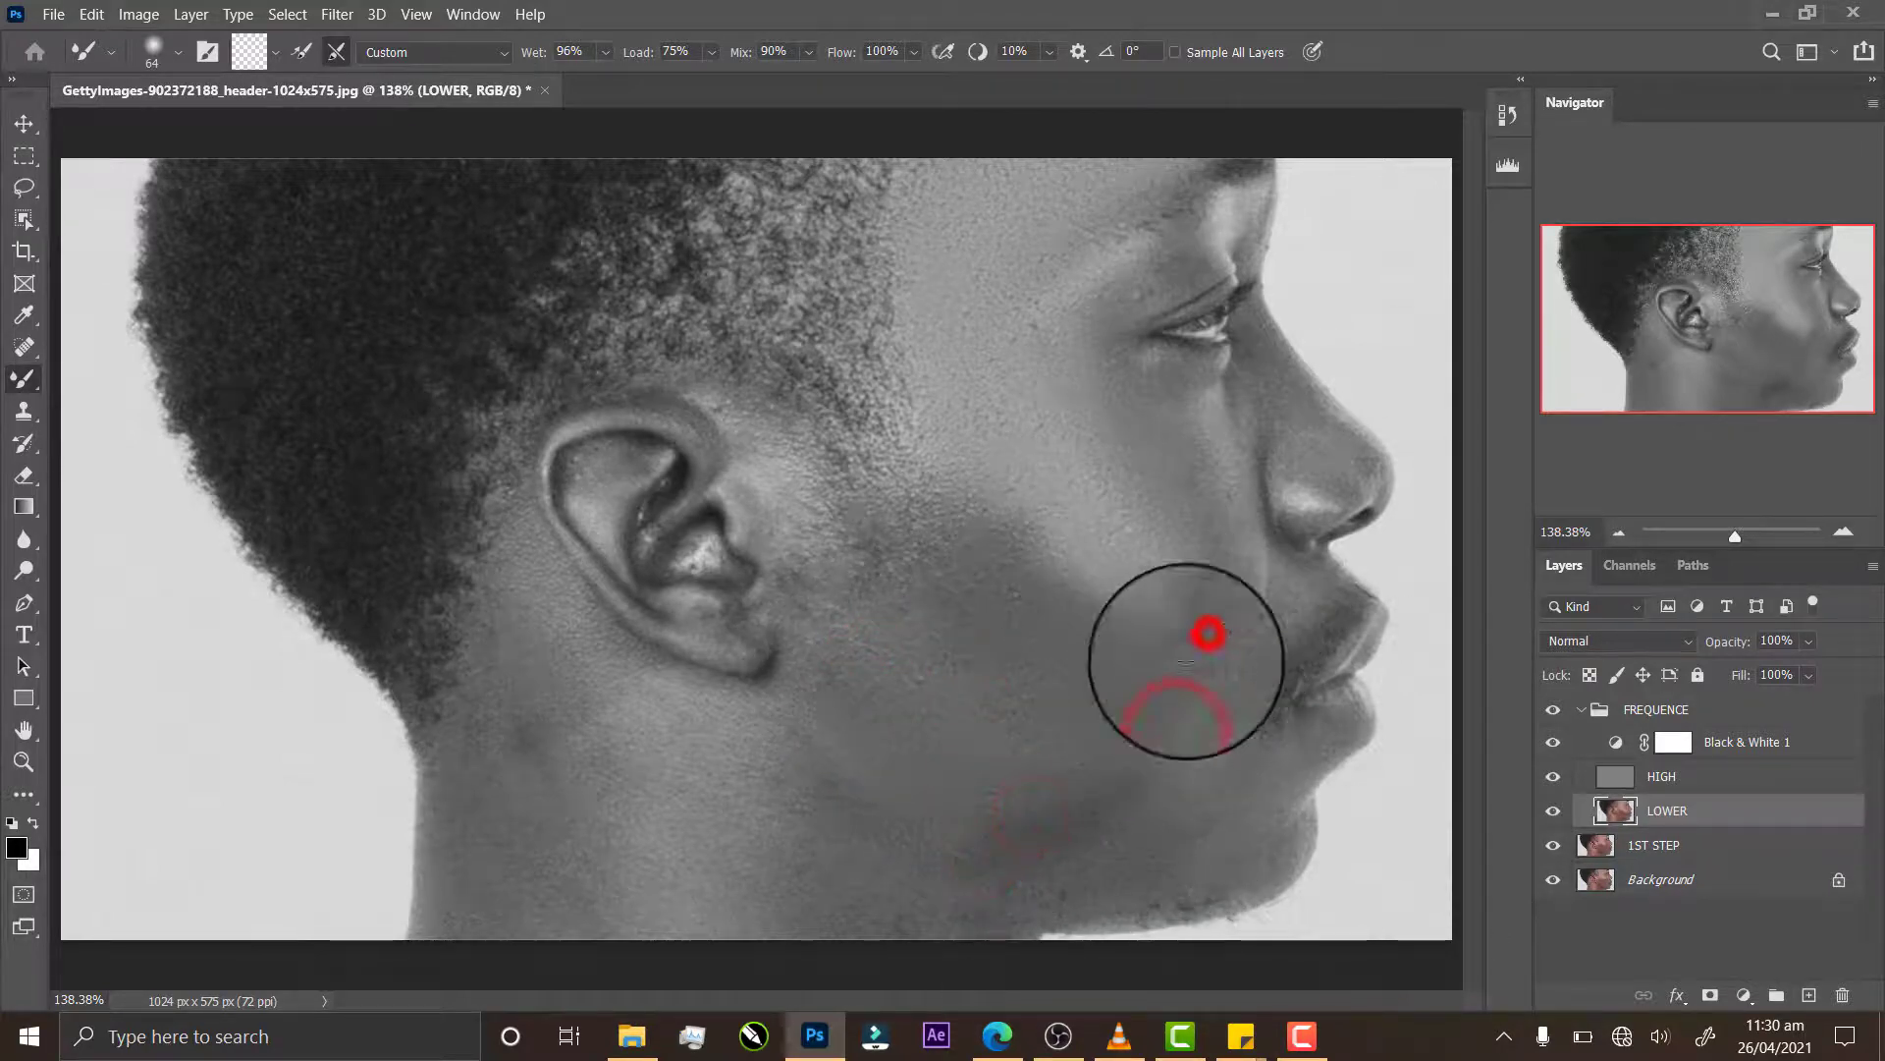
# Step: Soften the remaining tonal patches along the jaw from below the ear to the chin with the Mixer Brush
pyautogui.moveTo(1178, 799)
pyautogui.mouseDown()
pyautogui.moveTo(1246, 749)
pyautogui.moveTo(1199, 783)
pyautogui.mouseUp()
pyautogui.moveTo(1035, 855)
pyautogui.mouseDown()
pyautogui.moveTo(1188, 852)
pyautogui.moveTo(1021, 845)
pyautogui.moveTo(1202, 834)
pyautogui.moveTo(1115, 823)
pyautogui.mouseUp()
pyautogui.moveTo(1094, 816); pyautogui.dragTo(1239, 809)
pyautogui.moveTo(1096, 838); pyautogui.dragTo(1239, 831)
pyautogui.moveTo(817, 797)
pyautogui.mouseDown()
pyautogui.moveTo(875, 768)
pyautogui.moveTo(803, 759)
pyautogui.mouseUp()
pyautogui.moveTo(1027, 830)
pyautogui.mouseDown()
pyautogui.moveTo(985, 795)
pyautogui.moveTo(1072, 844)
pyautogui.mouseUp()
pyautogui.moveTo(952, 799); pyautogui.dragTo(1054, 844)
pyautogui.moveTo(947, 867); pyautogui.dragTo(1094, 875)
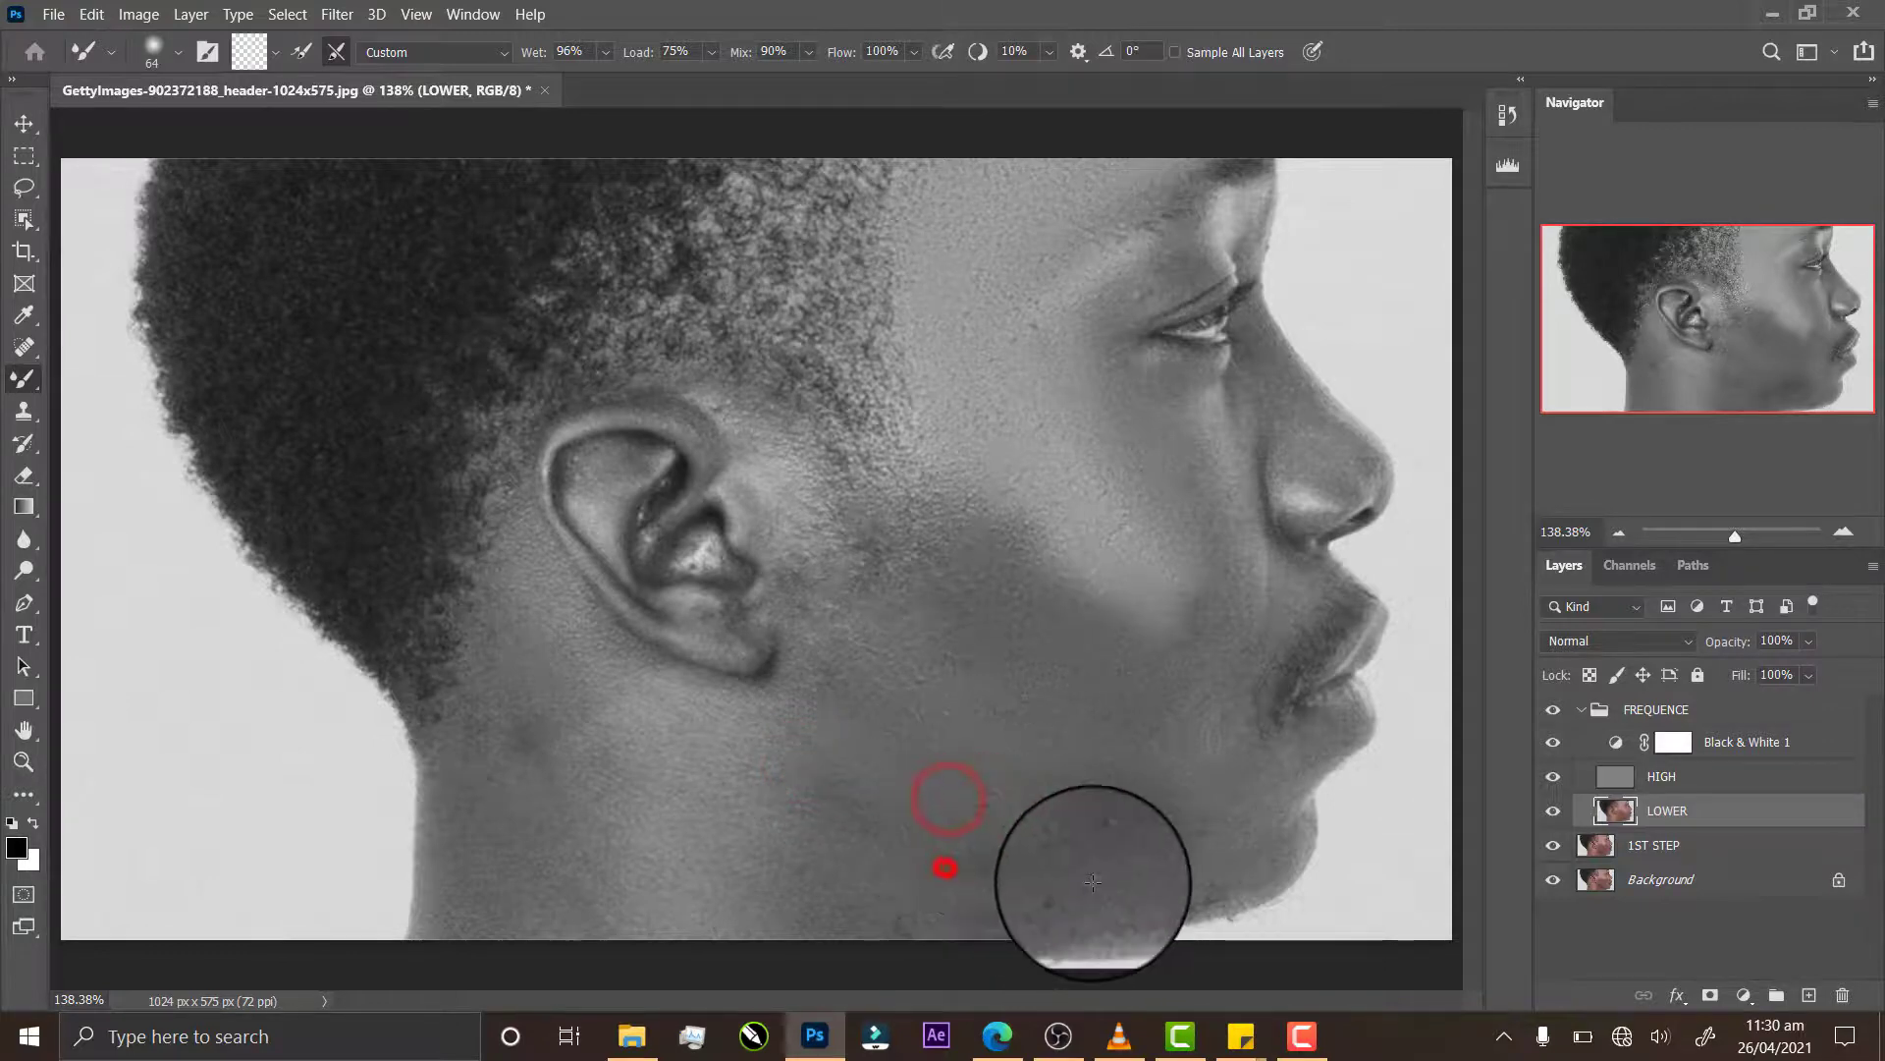
pyautogui.moveTo(954, 834); pyautogui.dragTo(1112, 868)
pyautogui.moveTo(980, 841)
pyautogui.mouseDown()
pyautogui.moveTo(1043, 799)
pyautogui.moveTo(1169, 848)
pyautogui.mouseUp()
pyautogui.moveTo(1033, 775); pyautogui.dragTo(1178, 863)
pyautogui.moveTo(1114, 800); pyautogui.dragTo(1231, 845)
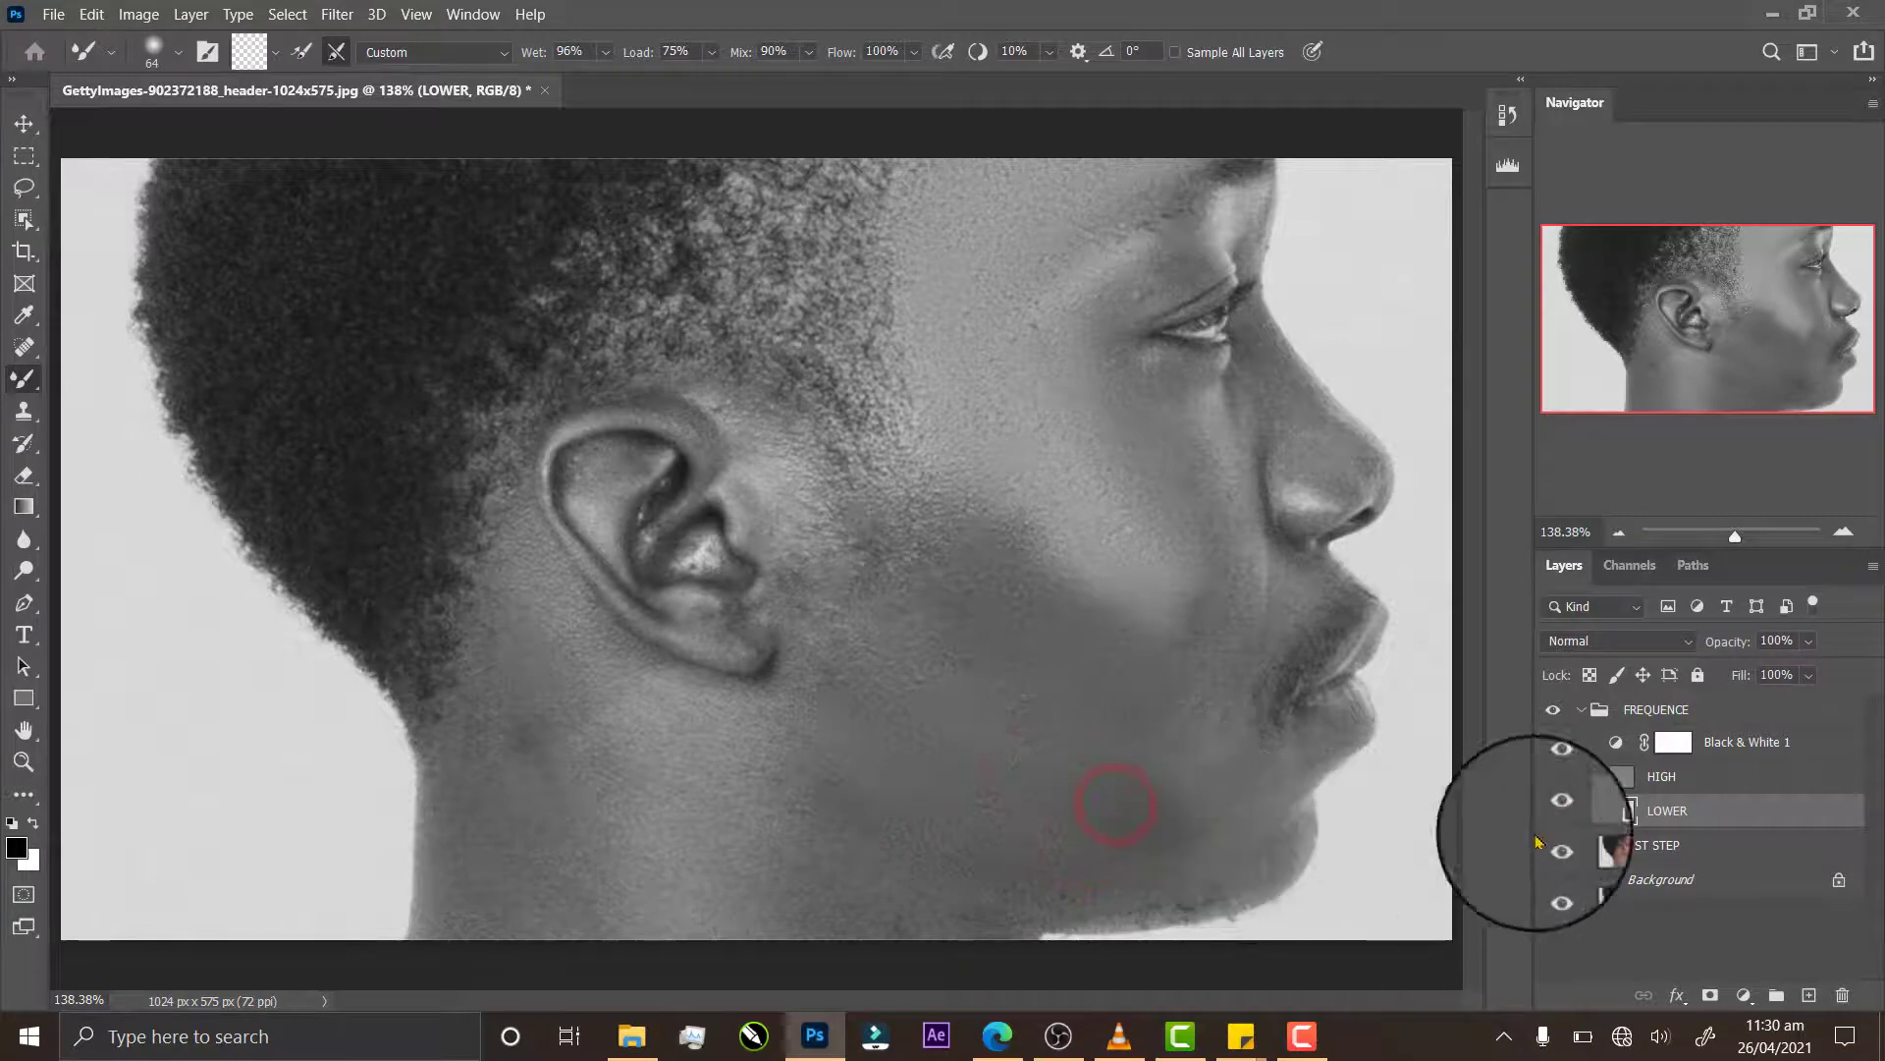
# Step: Hide the Black & White 1 adjustment layer and blend the jaw and chin tones on LOWER in colour
pyautogui.click(1553, 742)
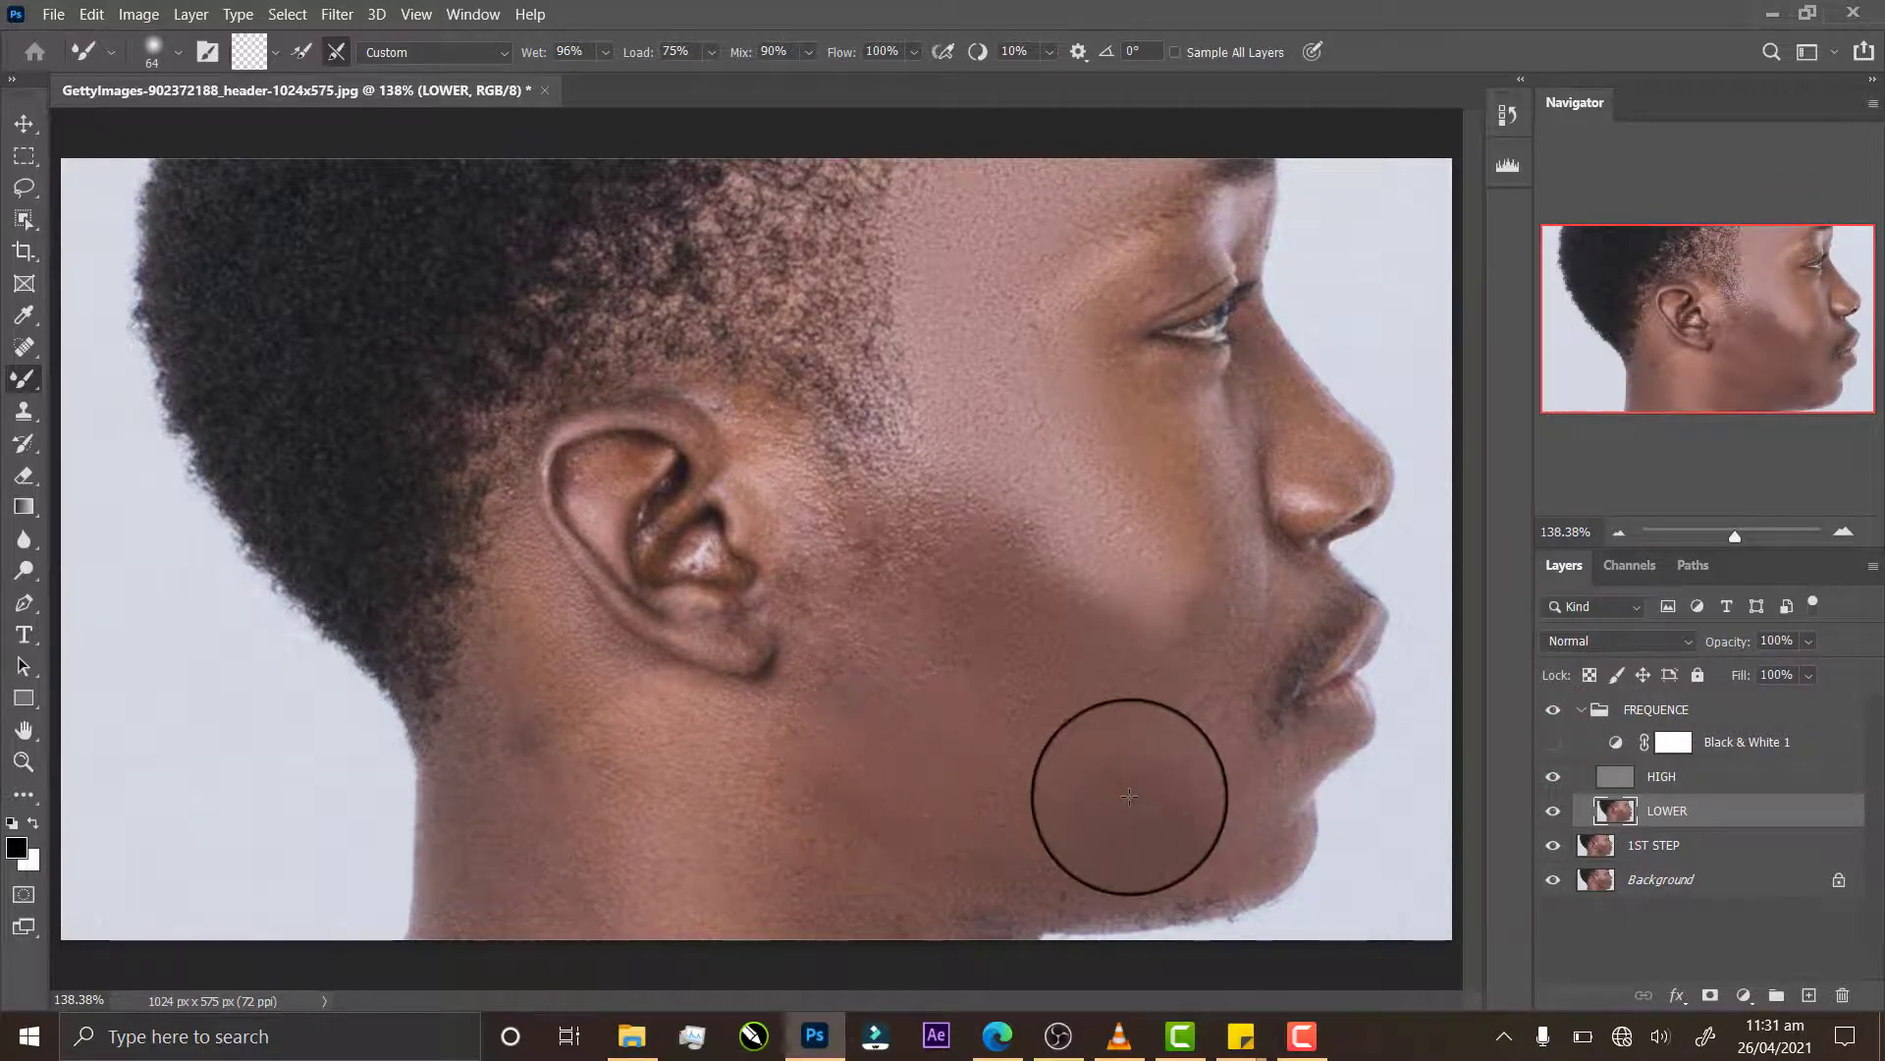
pyautogui.moveTo(1127, 810)
pyautogui.mouseDown()
pyautogui.moveTo(1218, 765)
pyautogui.moveTo(1156, 810)
pyautogui.moveTo(1251, 811)
pyautogui.moveTo(1165, 838)
pyautogui.moveTo(1248, 827)
pyautogui.moveTo(1196, 862)
pyautogui.moveTo(1271, 853)
pyautogui.moveTo(1176, 887)
pyautogui.moveTo(1246, 836)
pyautogui.moveTo(1235, 810)
pyautogui.moveTo(1200, 822)
pyautogui.moveTo(1285, 778)
pyautogui.moveTo(1213, 794)
pyautogui.moveTo(1264, 772)
pyautogui.moveTo(1163, 771)
pyautogui.moveTo(1248, 749)
pyautogui.moveTo(1140, 755)
pyautogui.moveTo(1244, 729)
pyautogui.mouseUp()
pyautogui.moveTo(1041, 821); pyautogui.dragTo(1245, 829)
pyautogui.moveTo(1074, 830)
pyautogui.mouseDown()
pyautogui.moveTo(1097, 800)
pyautogui.moveTo(1220, 757)
pyautogui.moveTo(1203, 761)
pyautogui.moveTo(1300, 813)
pyautogui.mouseUp()
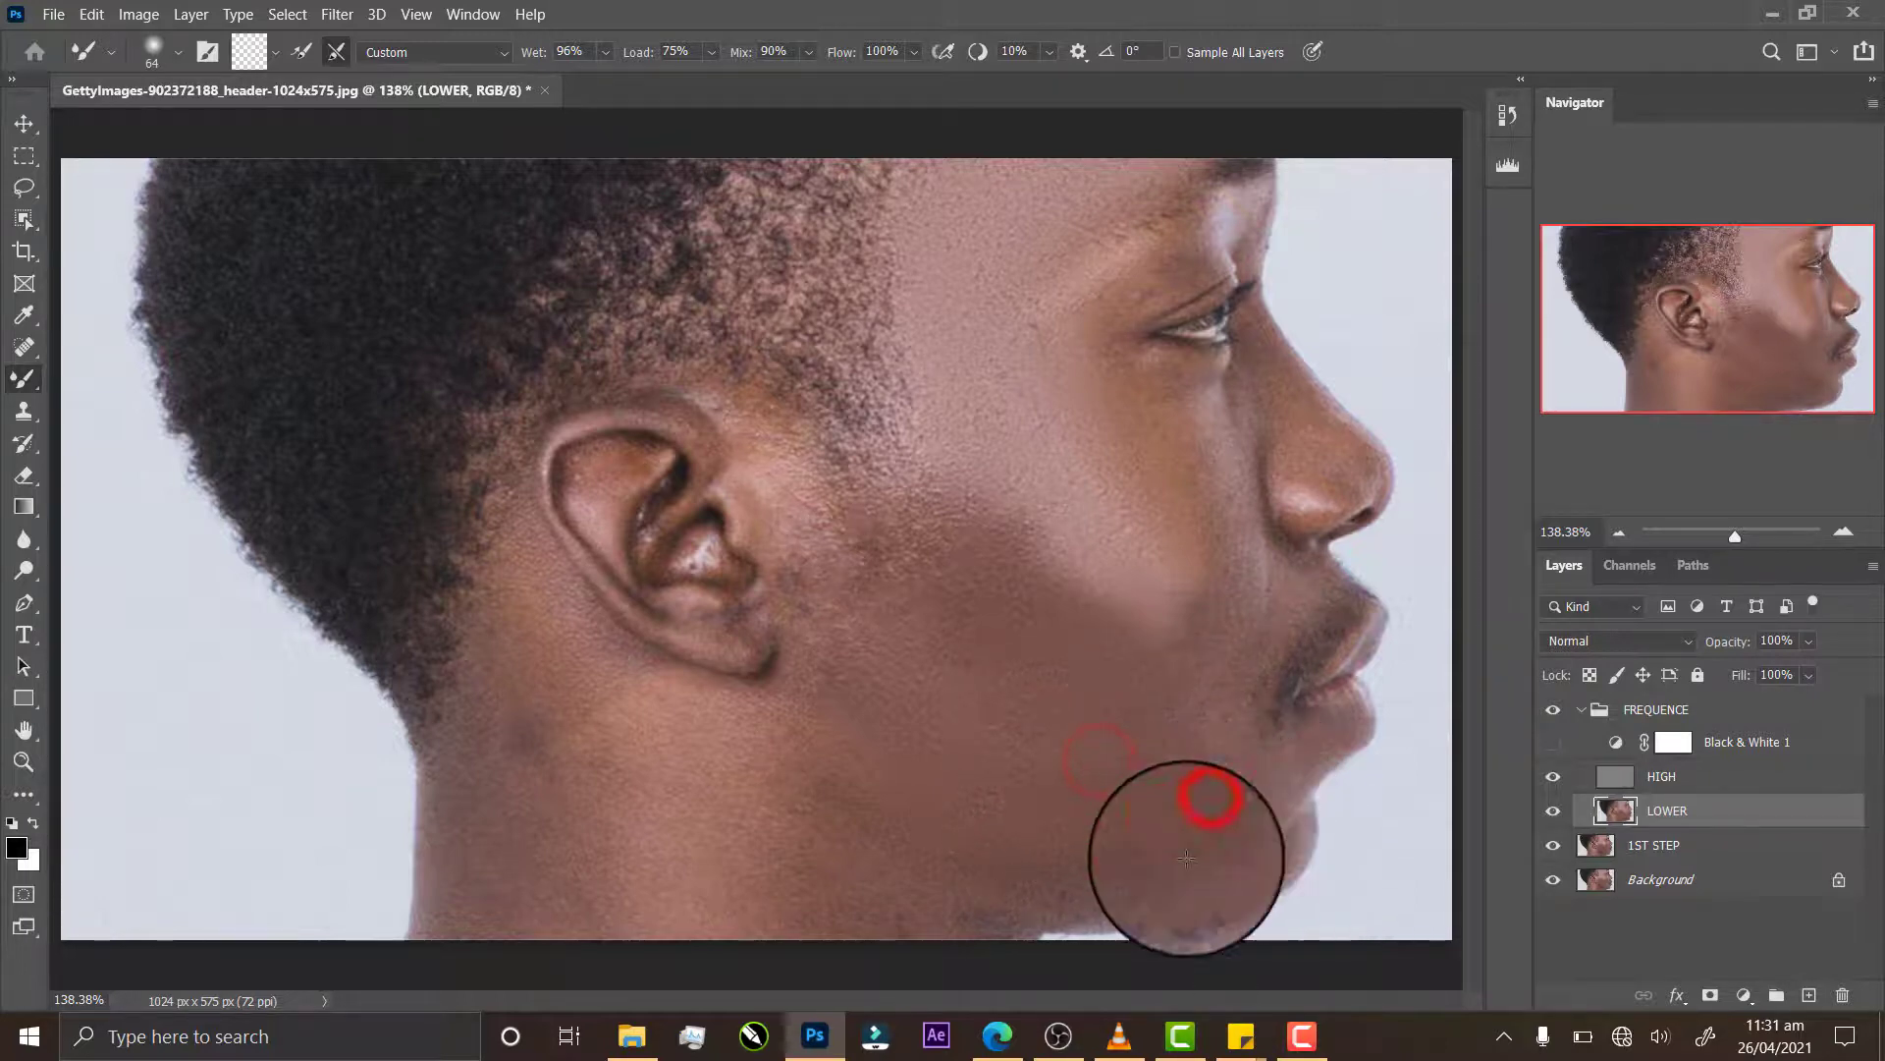
pyautogui.moveTo(1166, 852); pyautogui.dragTo(1245, 862)
pyautogui.moveTo(1068, 867); pyautogui.dragTo(1255, 873)
# Step: Smooth the skin of the rear jaw and the neck below and behind the ear with the Mixer Brush
pyautogui.moveTo(841, 785); pyautogui.dragTo(965, 863)
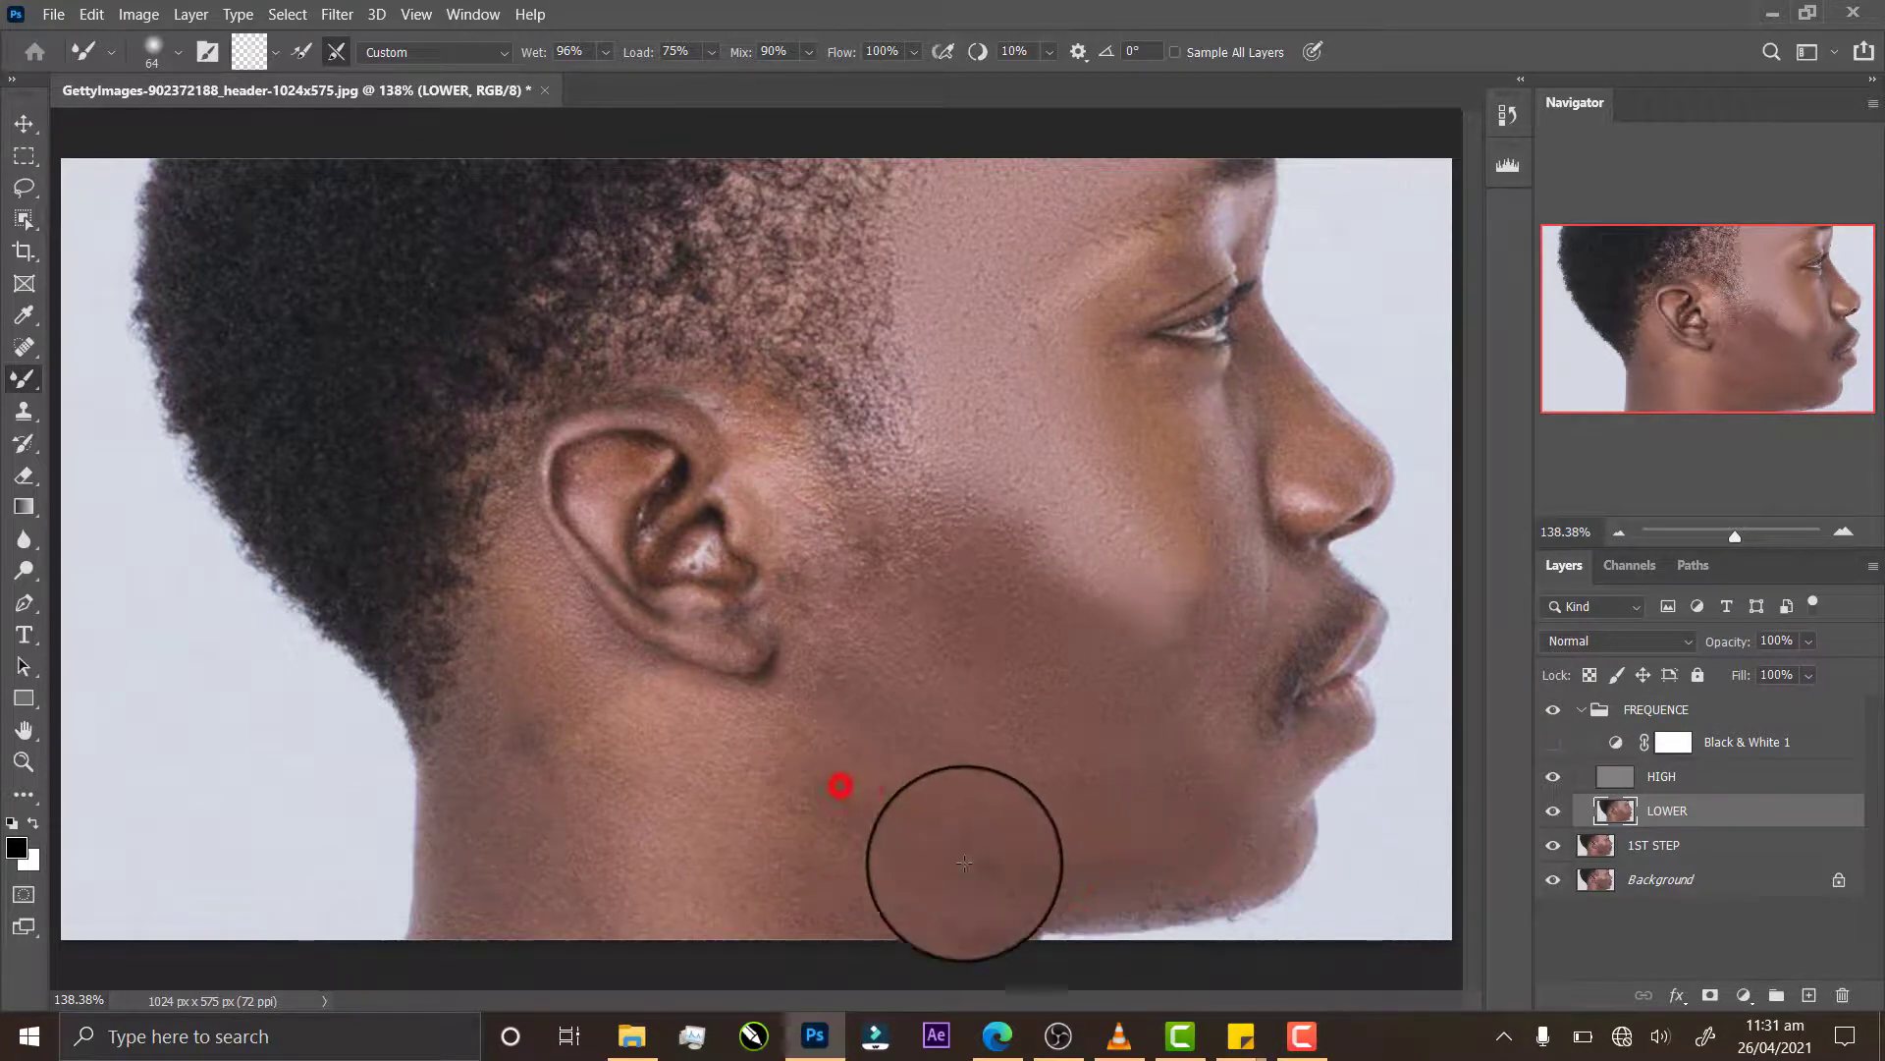
pyautogui.moveTo(855, 844); pyautogui.dragTo(775, 879)
pyautogui.moveTo(533, 714); pyautogui.dragTo(545, 842)
pyautogui.moveTo(555, 736)
pyautogui.mouseDown()
pyautogui.moveTo(485, 718)
pyautogui.moveTo(506, 880)
pyautogui.mouseUp()
pyautogui.moveTo(486, 734)
pyautogui.mouseDown()
pyautogui.moveTo(496, 830)
pyautogui.moveTo(592, 842)
pyautogui.mouseUp()
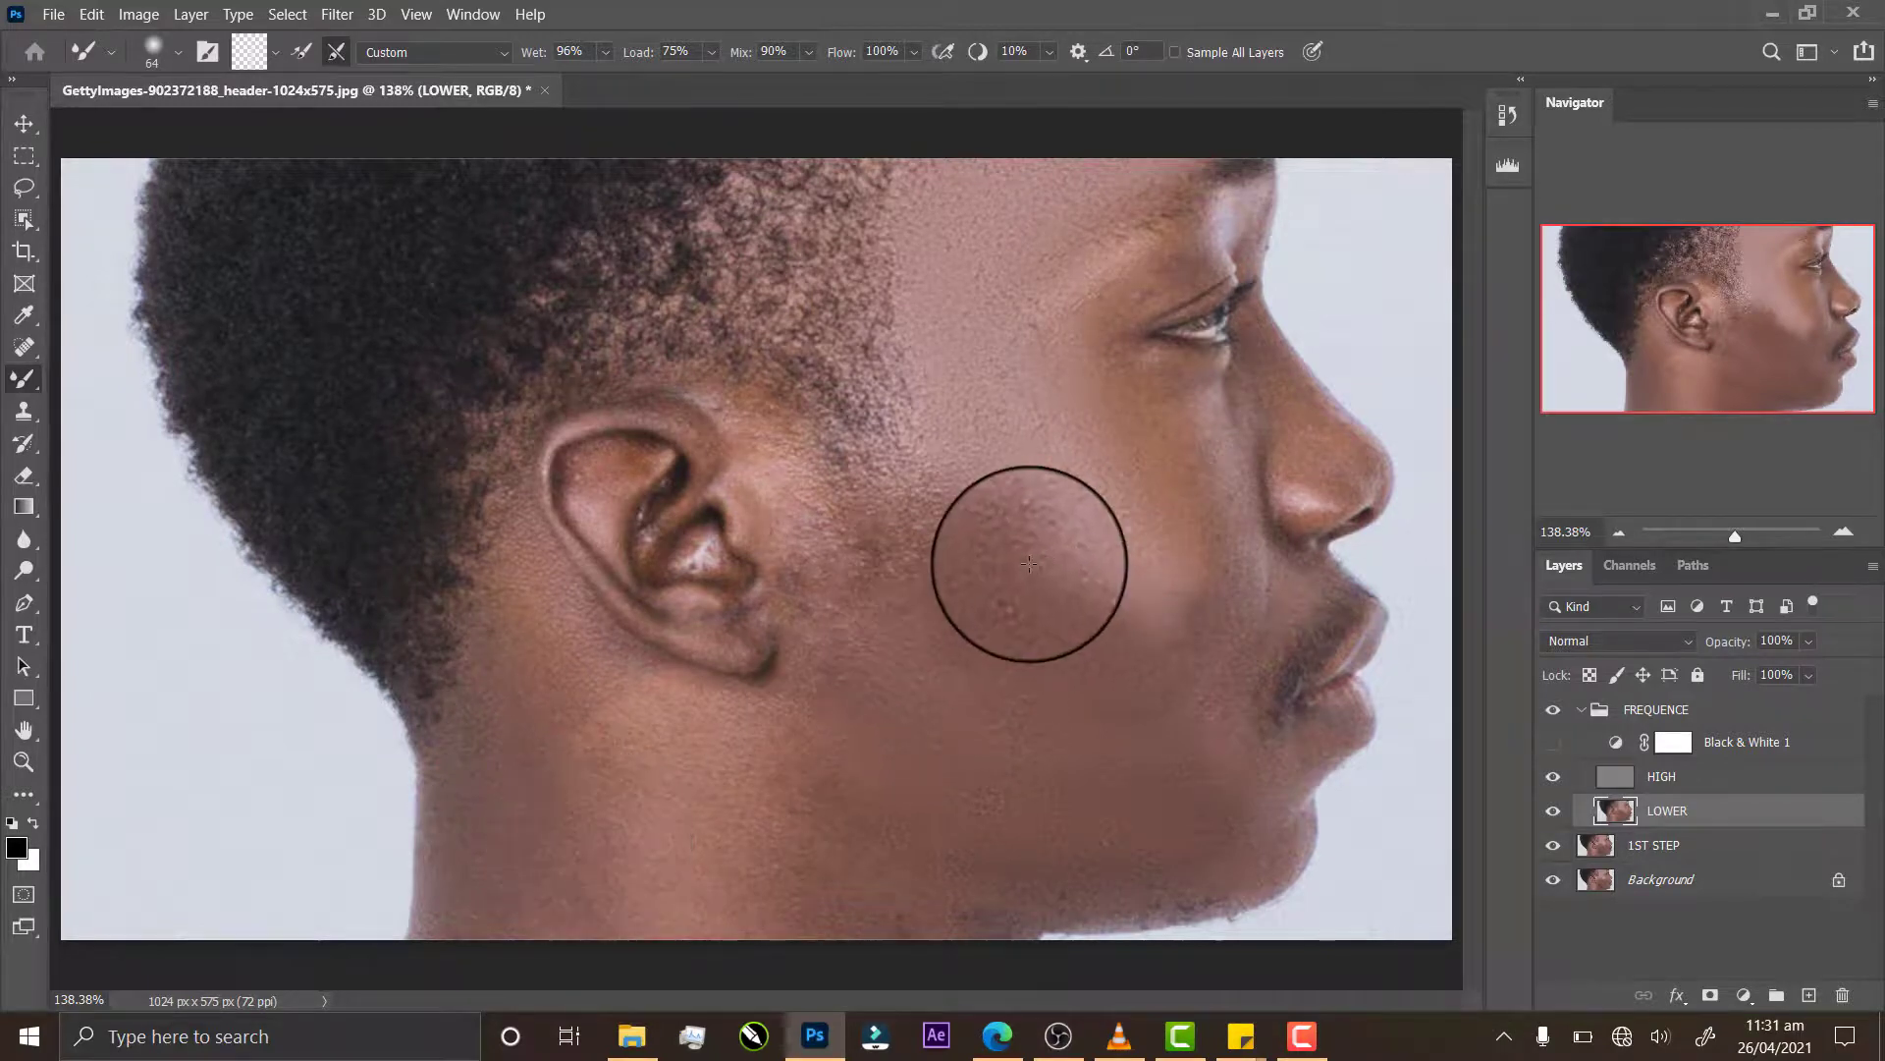
# Step: Blend the skin under the eye, beside the nose and mouth, and on the upper cheek
pyautogui.moveTo(1031, 555)
pyautogui.mouseDown()
pyautogui.moveTo(1031, 585)
pyautogui.moveTo(1075, 627)
pyautogui.moveTo(1195, 560)
pyautogui.moveTo(1241, 589)
pyautogui.moveTo(1187, 623)
pyautogui.moveTo(1225, 518)
pyautogui.moveTo(1234, 530)
pyautogui.moveTo(1228, 438)
pyautogui.moveTo(1219, 668)
pyautogui.moveTo(1233, 602)
pyautogui.moveTo(1187, 724)
pyautogui.moveTo(1191, 456)
pyautogui.moveTo(1250, 540)
pyautogui.mouseUp()
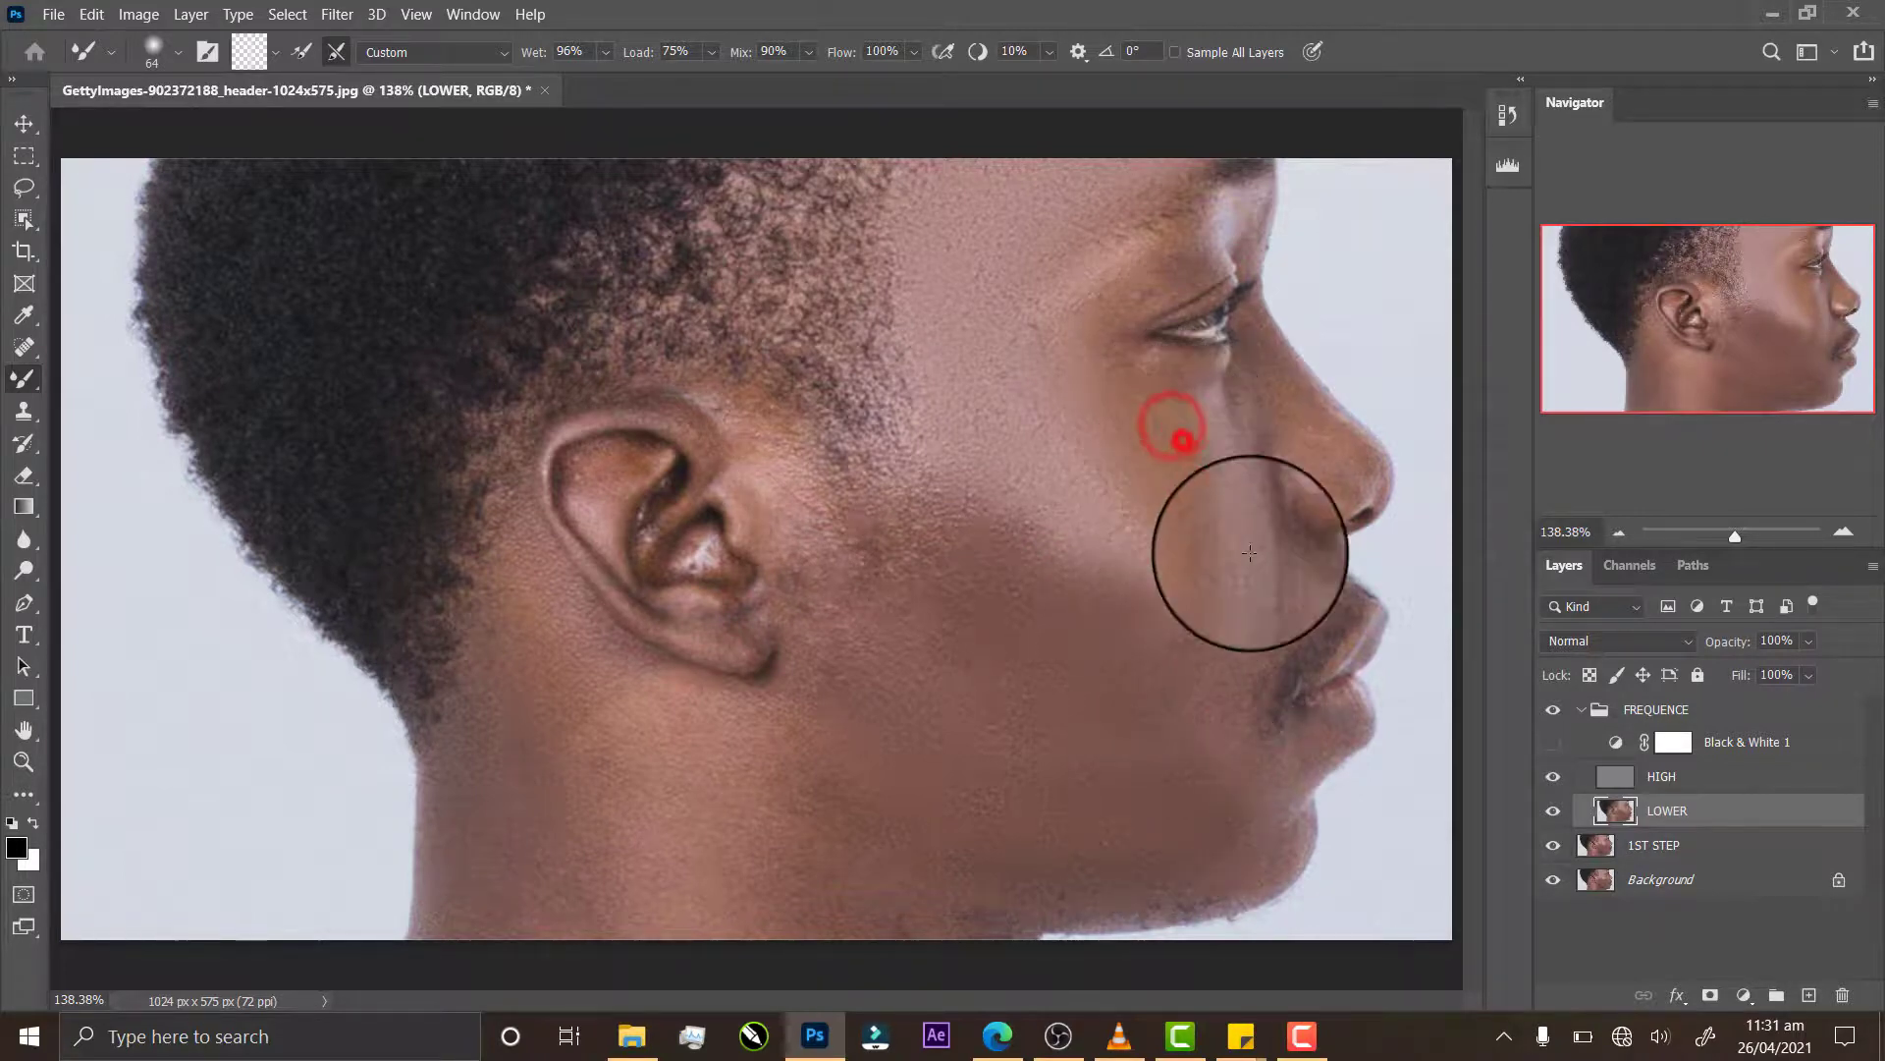
pyautogui.moveTo(1215, 470)
pyautogui.mouseDown()
pyautogui.moveTo(1239, 523)
pyautogui.moveTo(1221, 631)
pyautogui.moveTo(1145, 425)
pyautogui.moveTo(1175, 589)
pyautogui.moveTo(1135, 489)
pyautogui.moveTo(1162, 657)
pyautogui.mouseUp()
pyautogui.moveTo(1174, 589); pyautogui.dragTo(1237, 694)
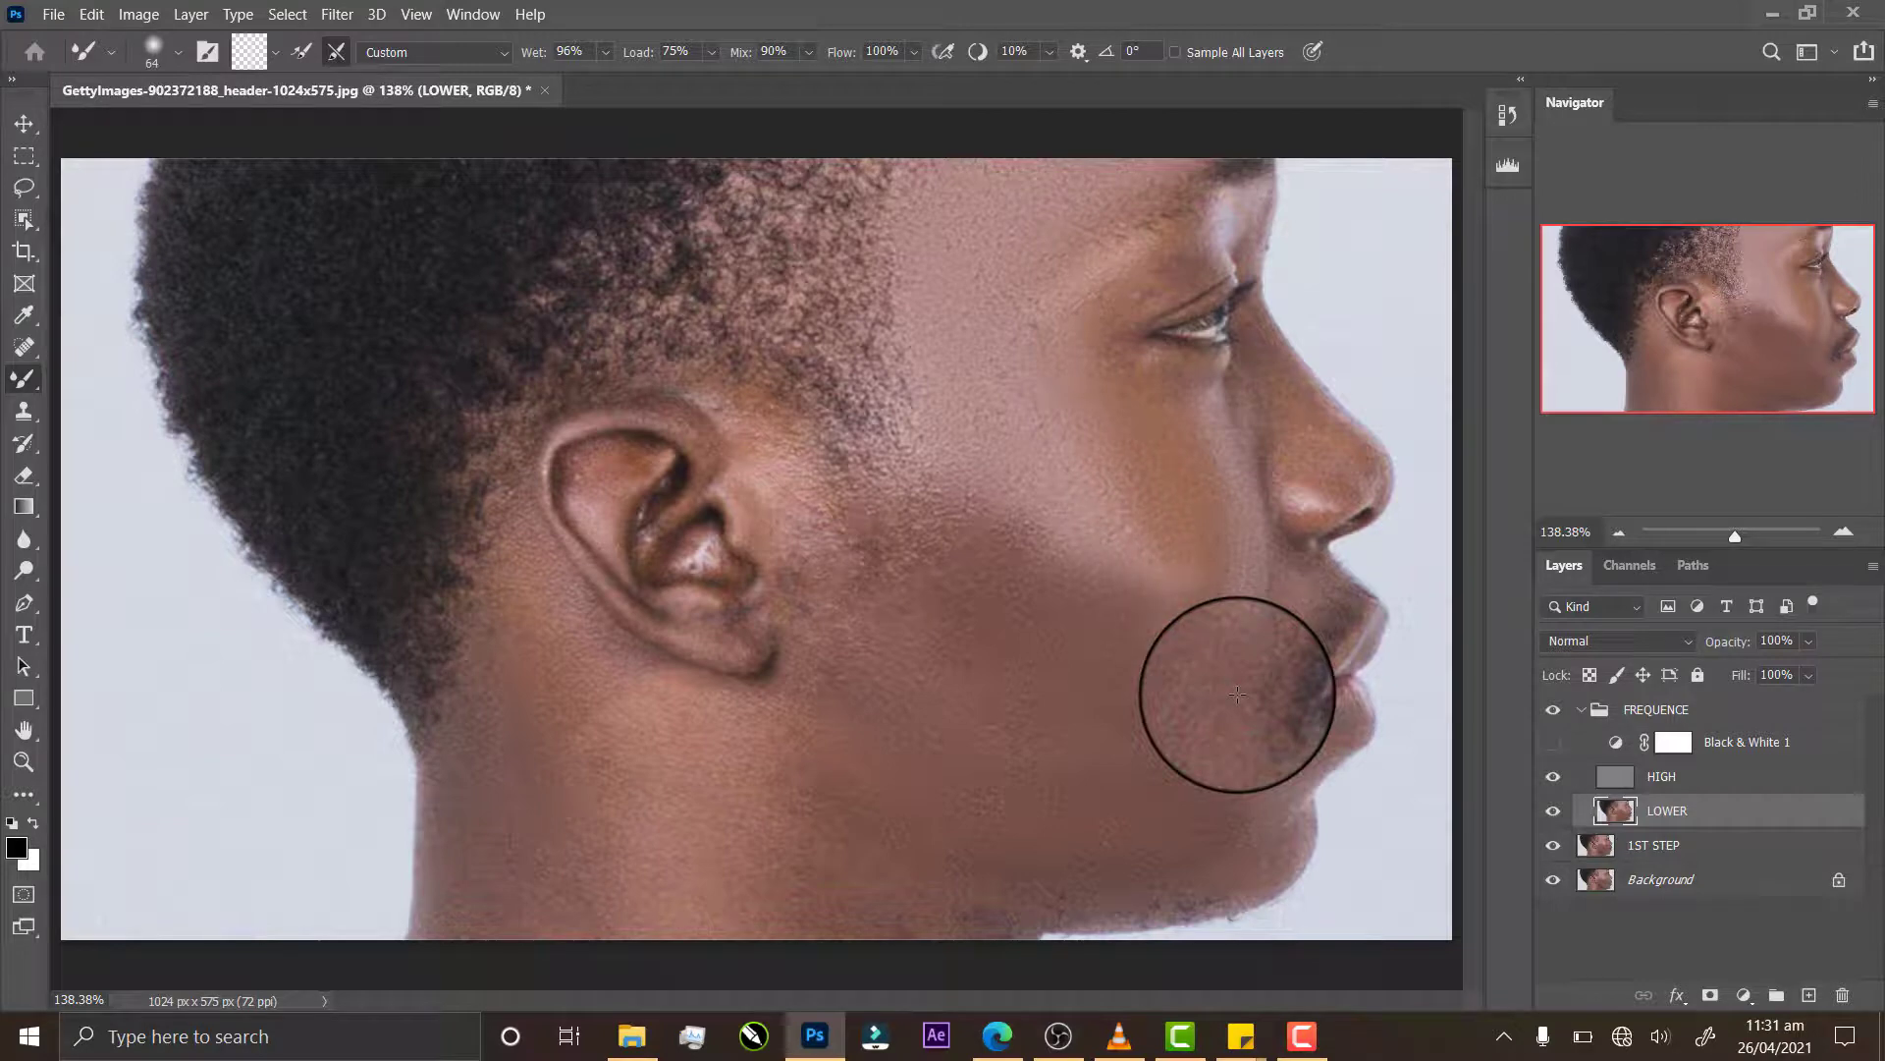
pyautogui.moveTo(1238, 694); pyautogui.dragTo(1270, 665)
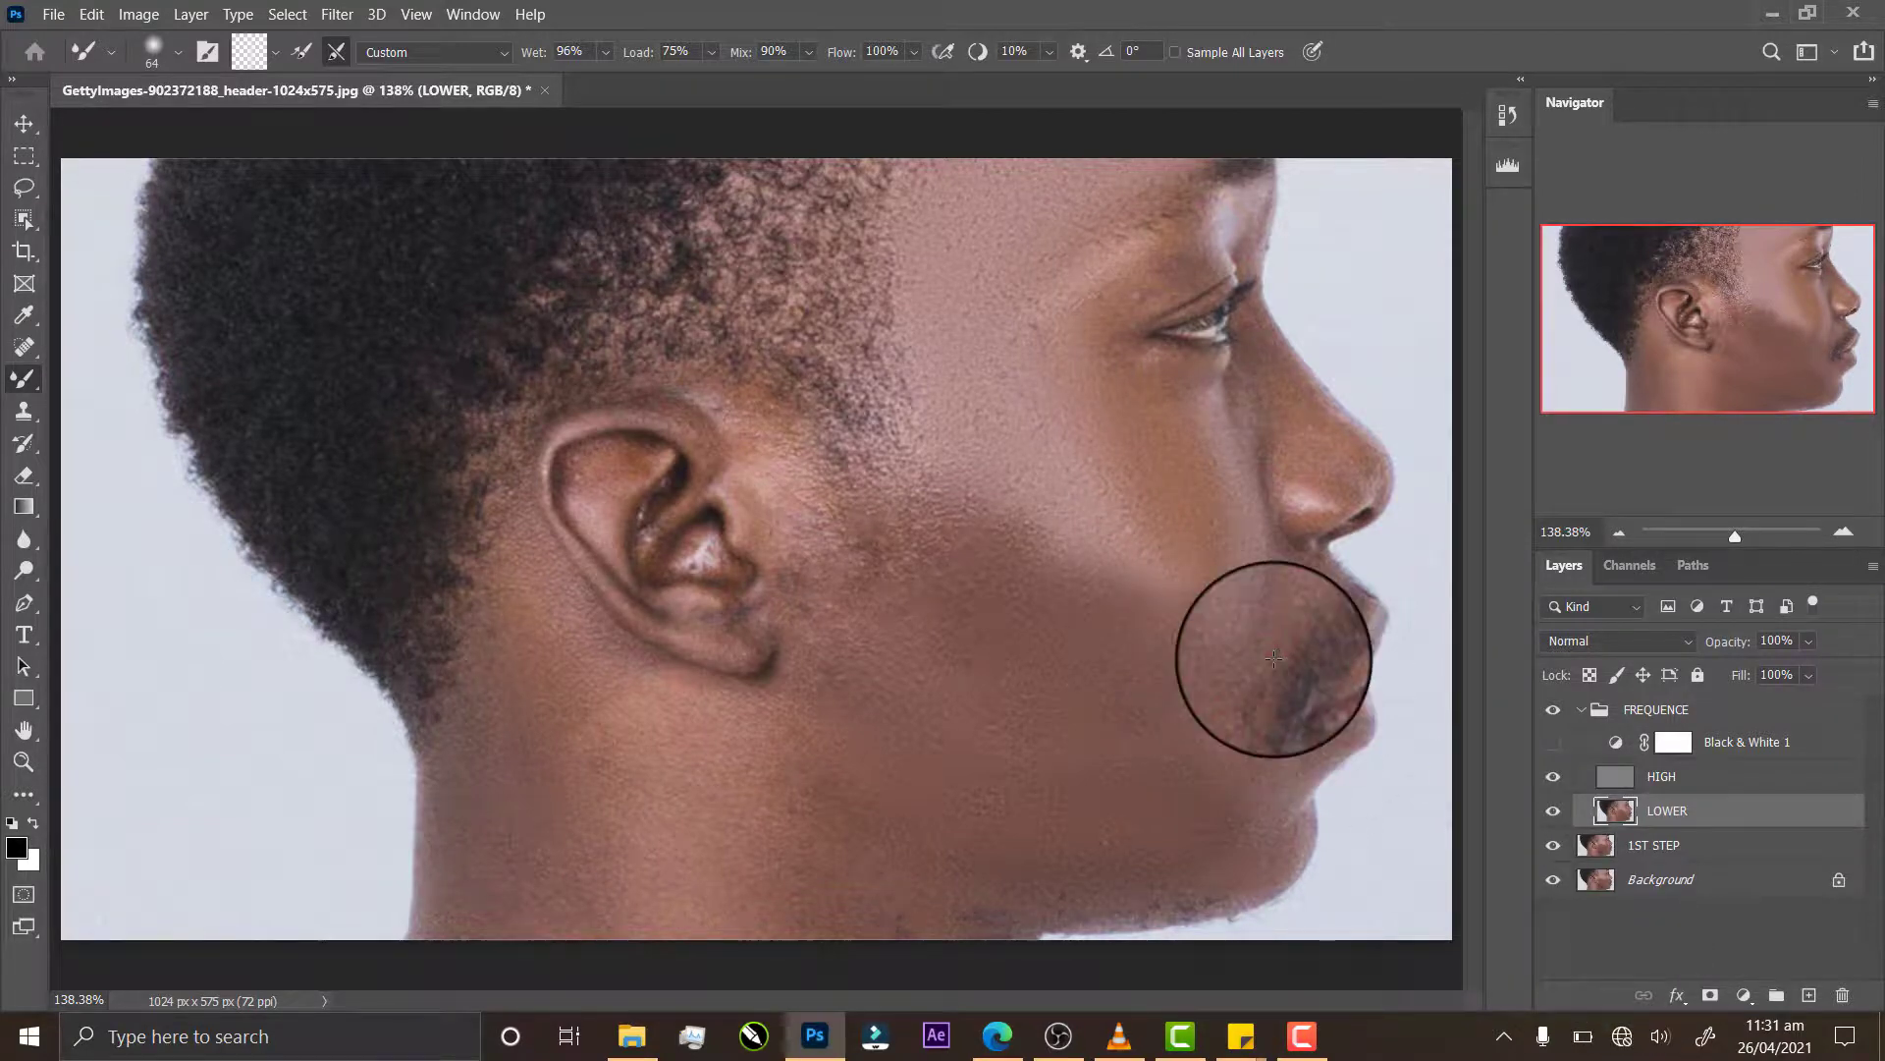
pyautogui.moveTo(1092, 415); pyautogui.dragTo(1036, 420)
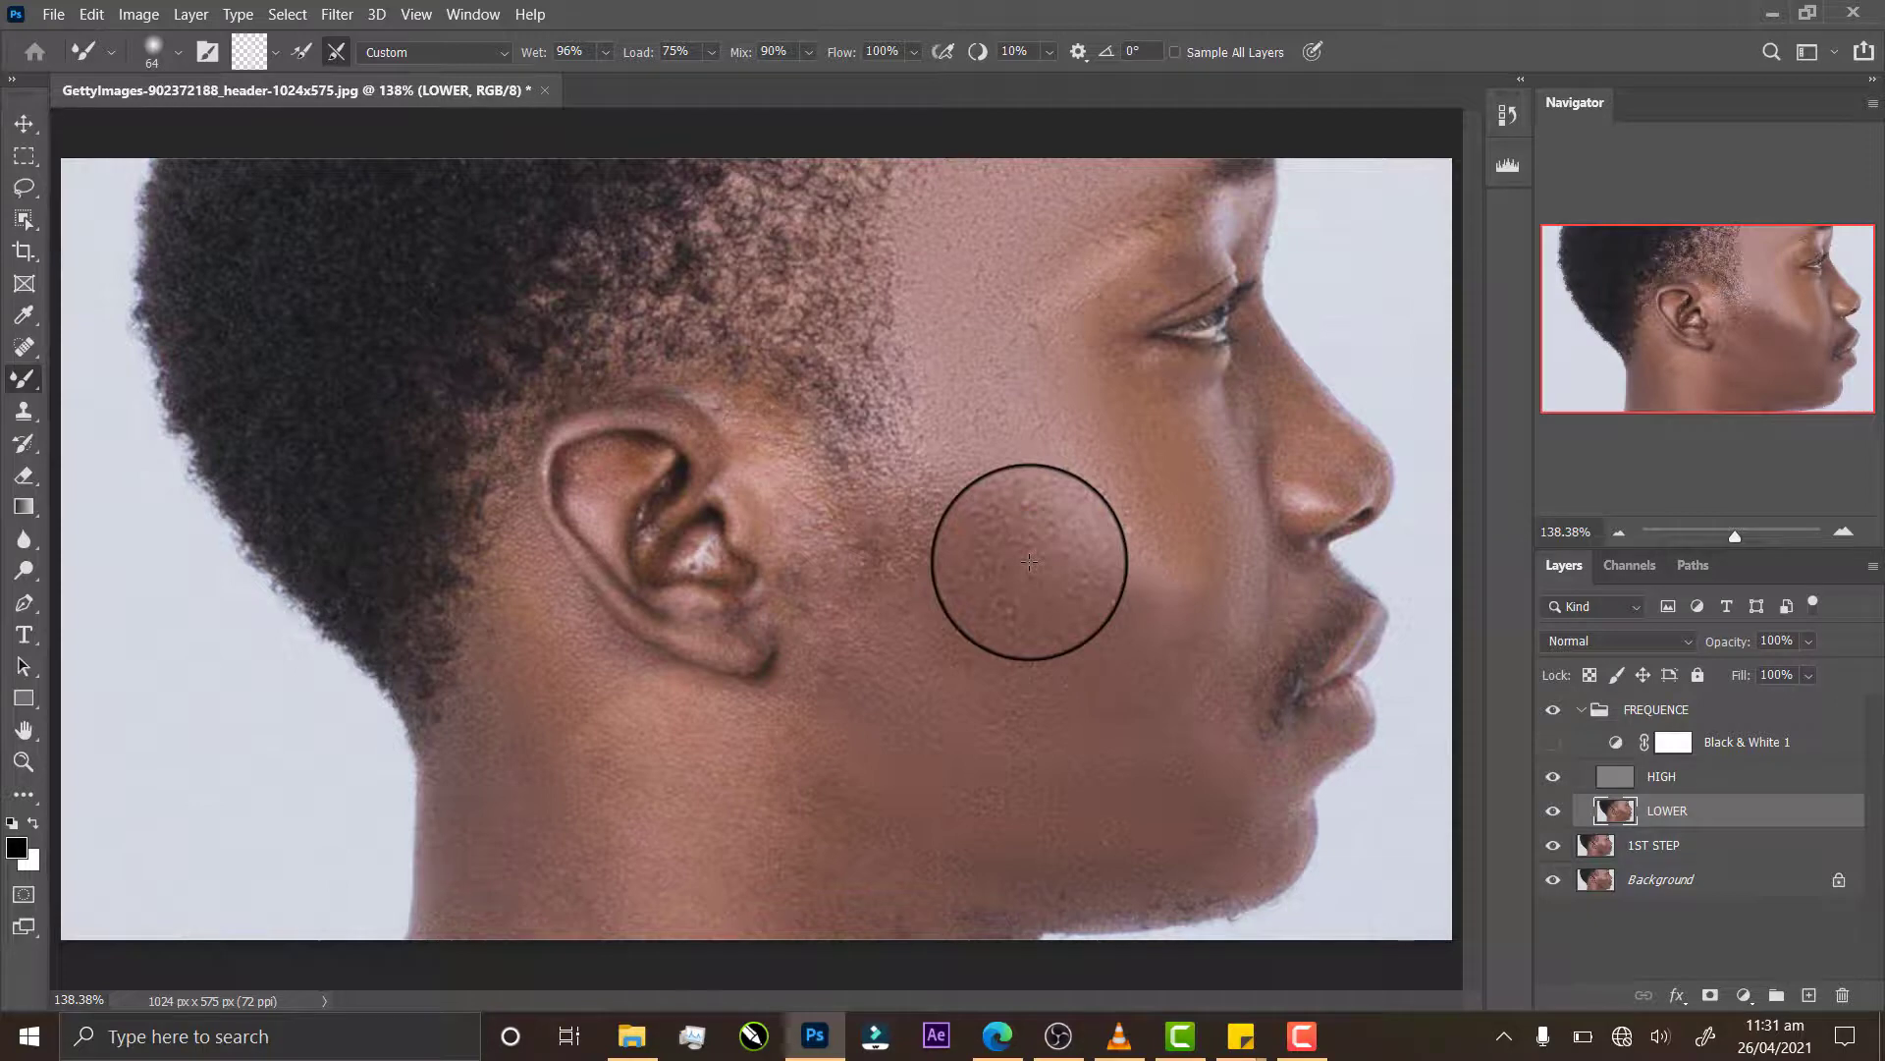
# Step: Make HIGH the active layer and sample clean skin texture from the lower cheek with the Clone Stamp tool
pyautogui.click(1756, 778)
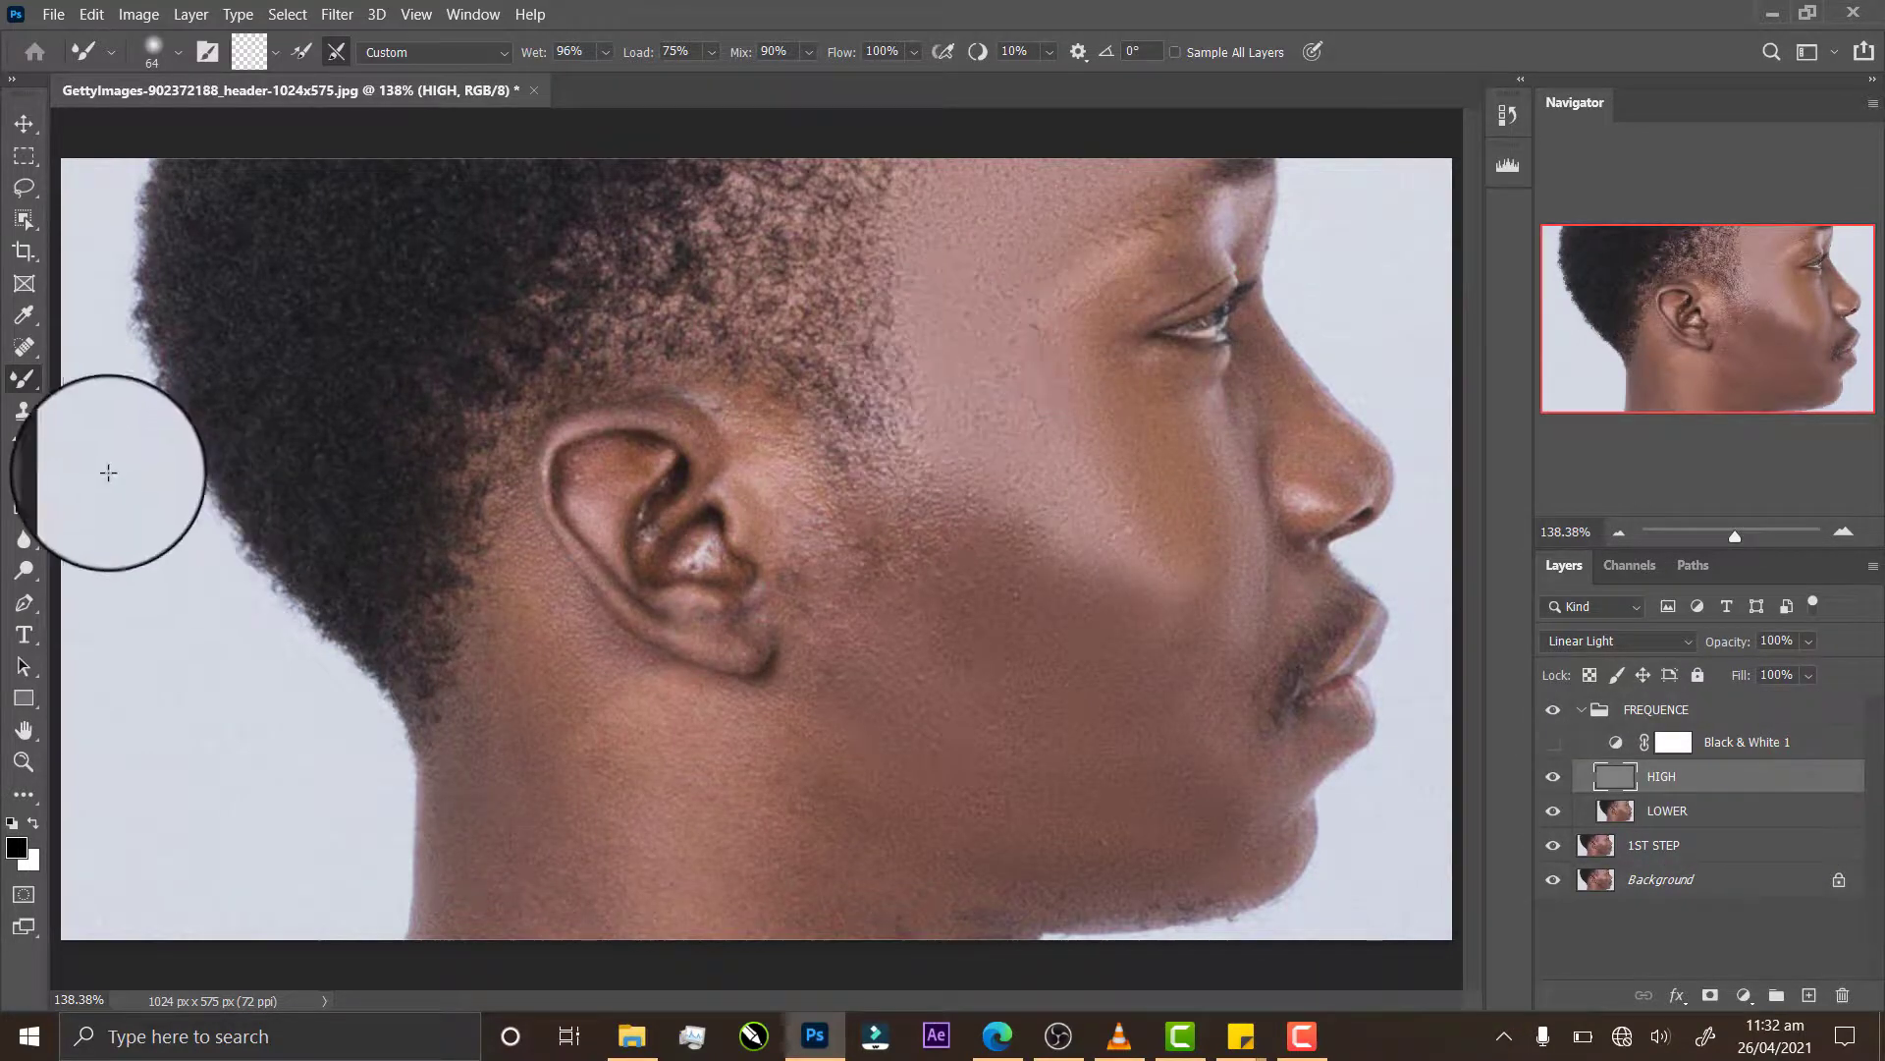
pyautogui.click(24, 761)
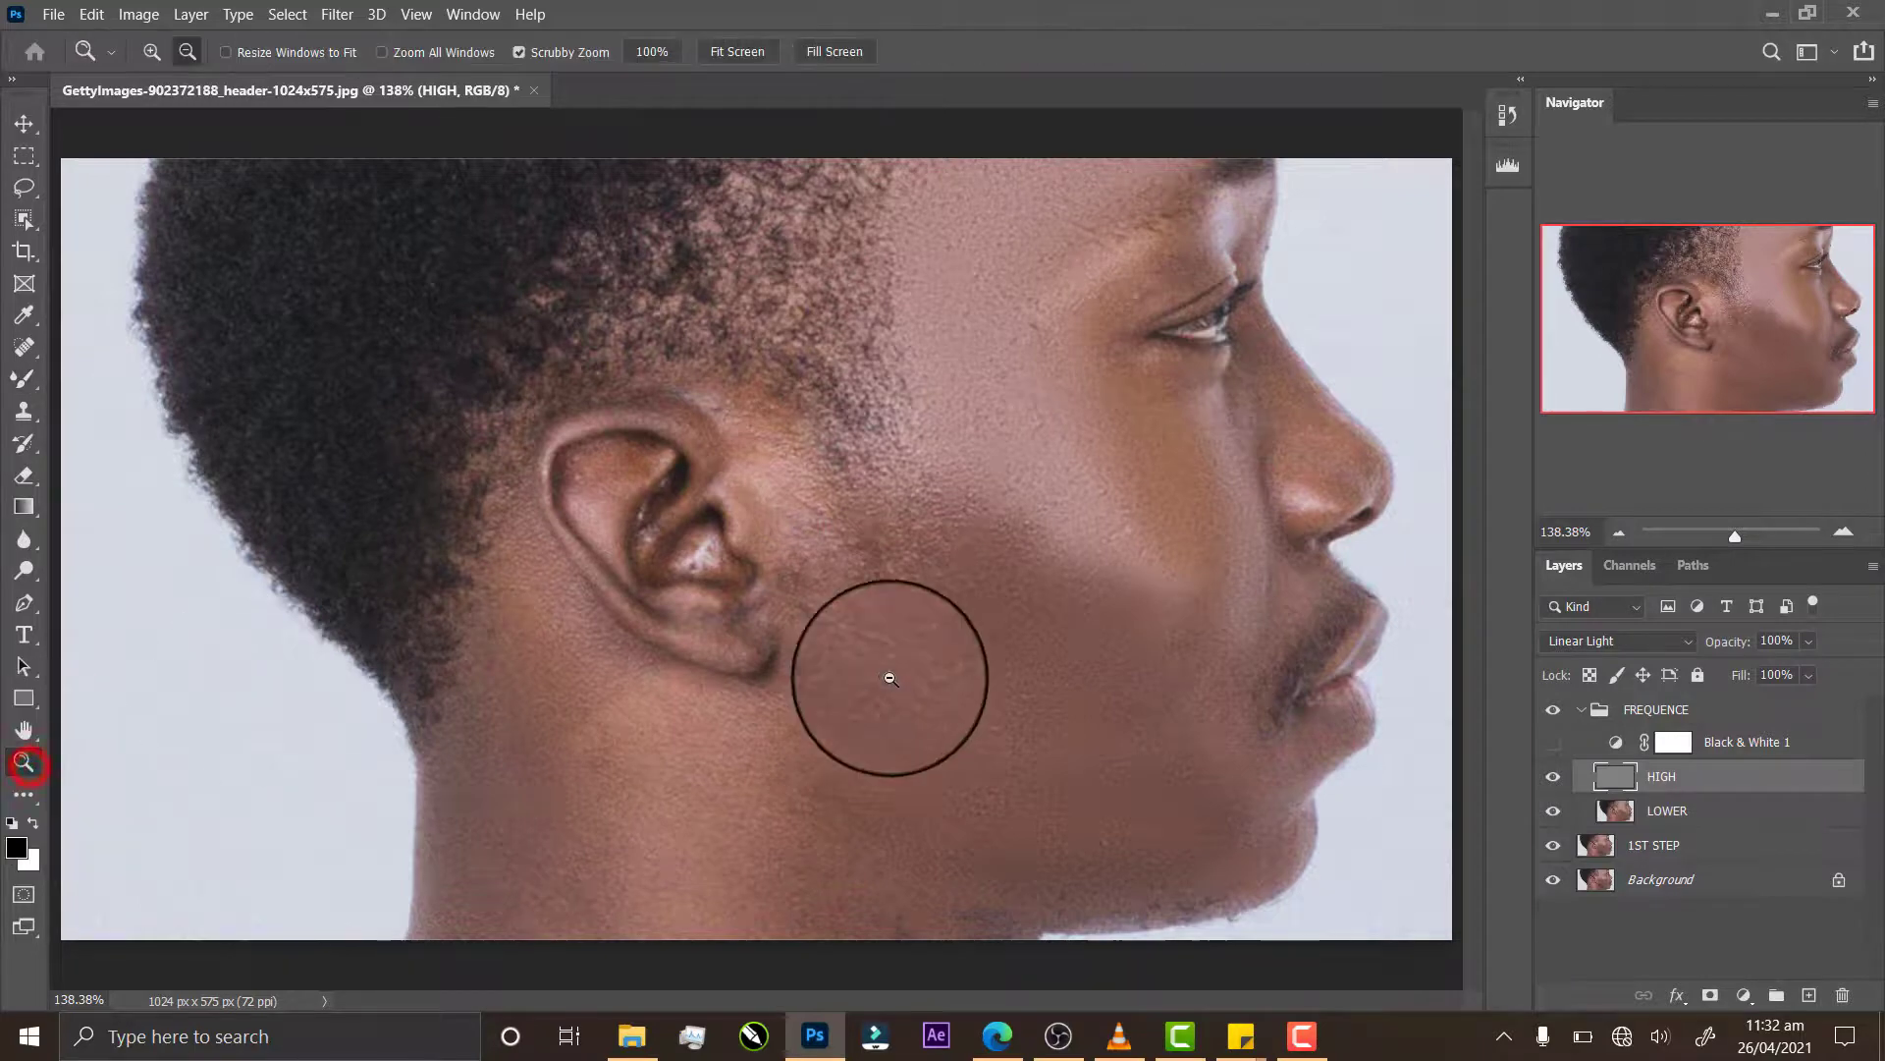
pyautogui.click(152, 51)
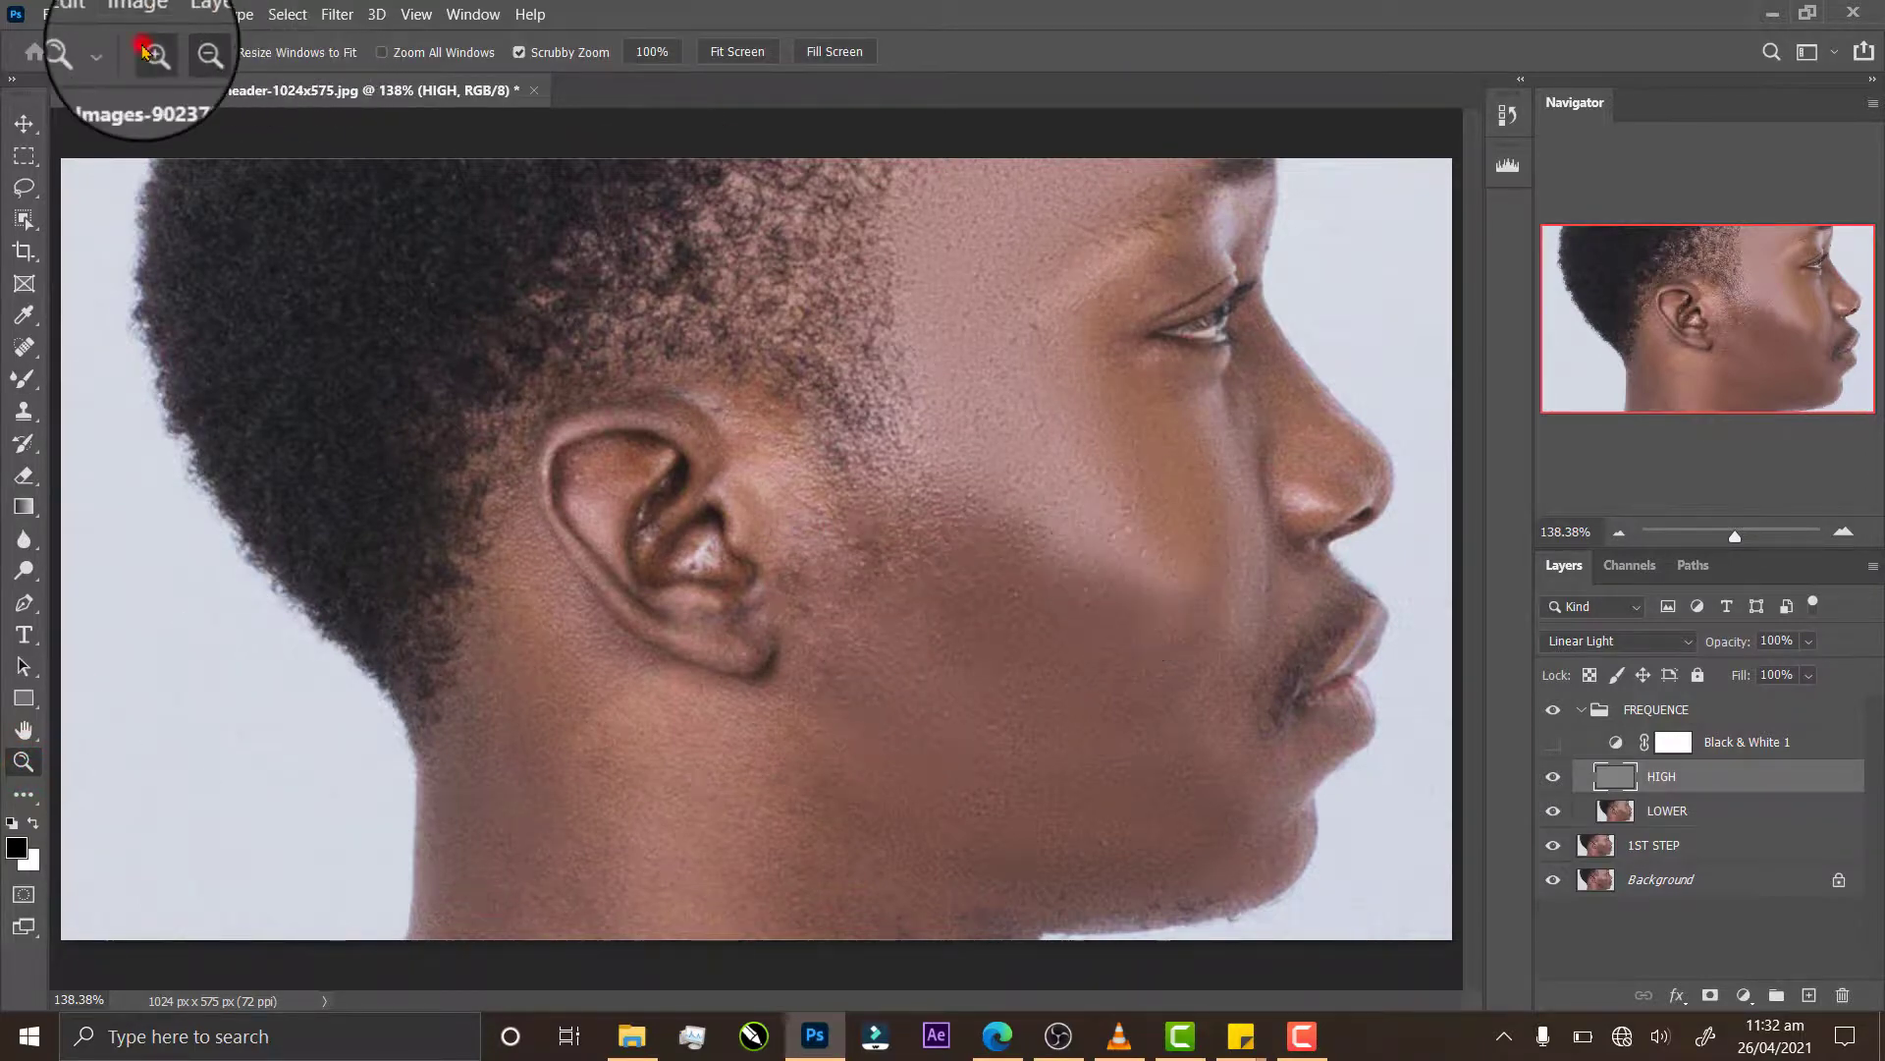
pyautogui.click(1038, 583)
pyautogui.click(1038, 583)
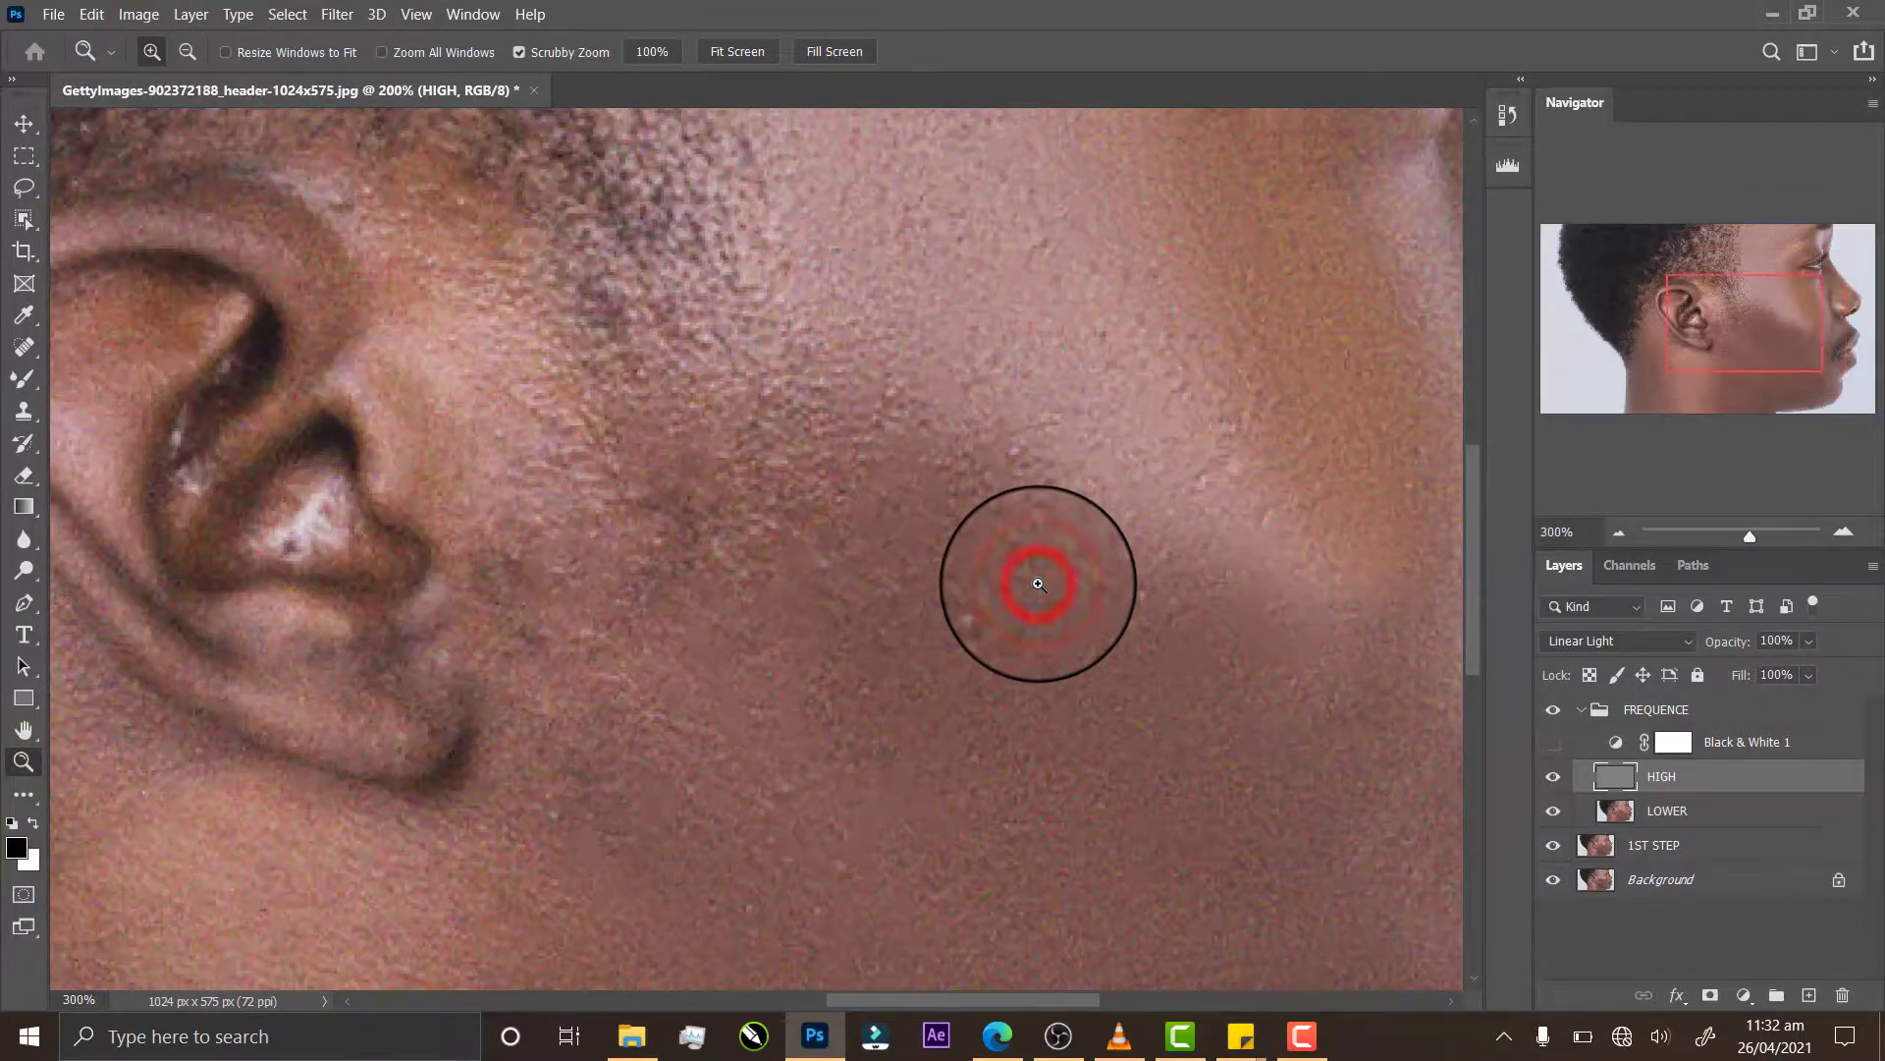
pyautogui.click(186, 51)
pyautogui.click(959, 536)
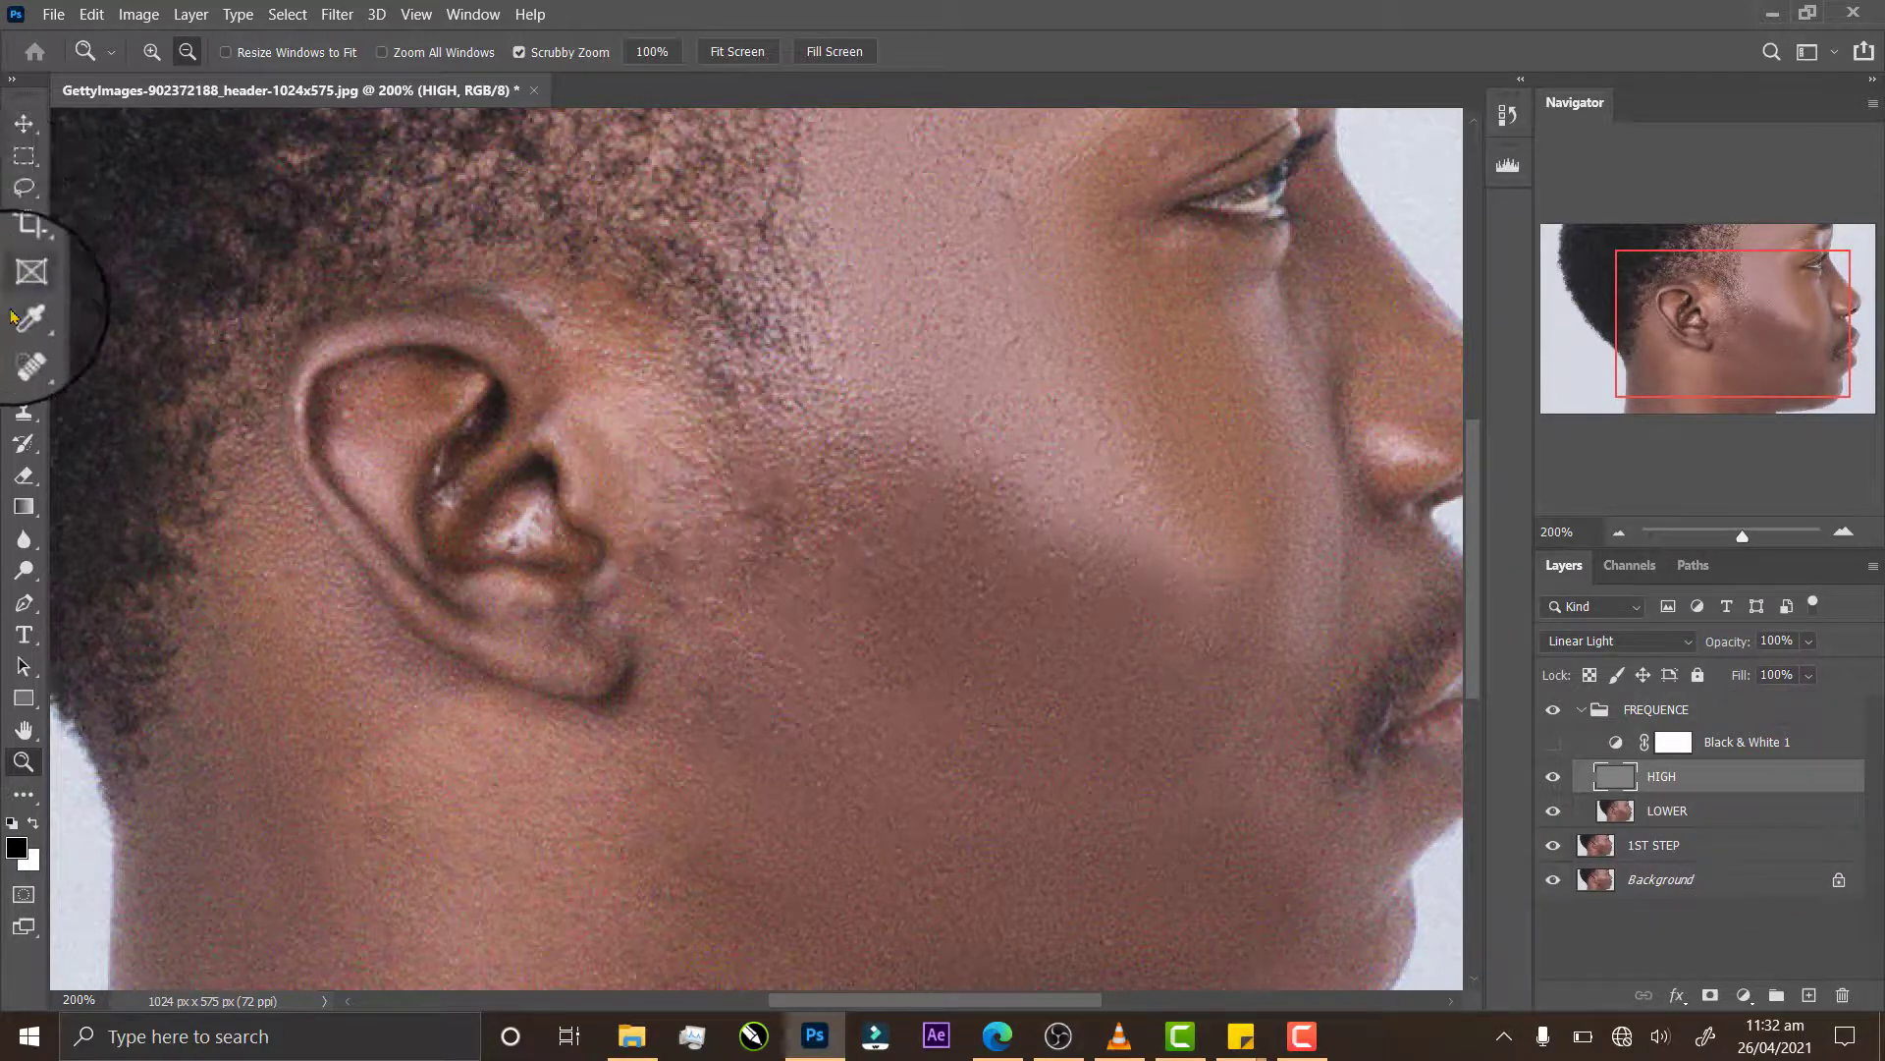
pyautogui.click(22, 409)
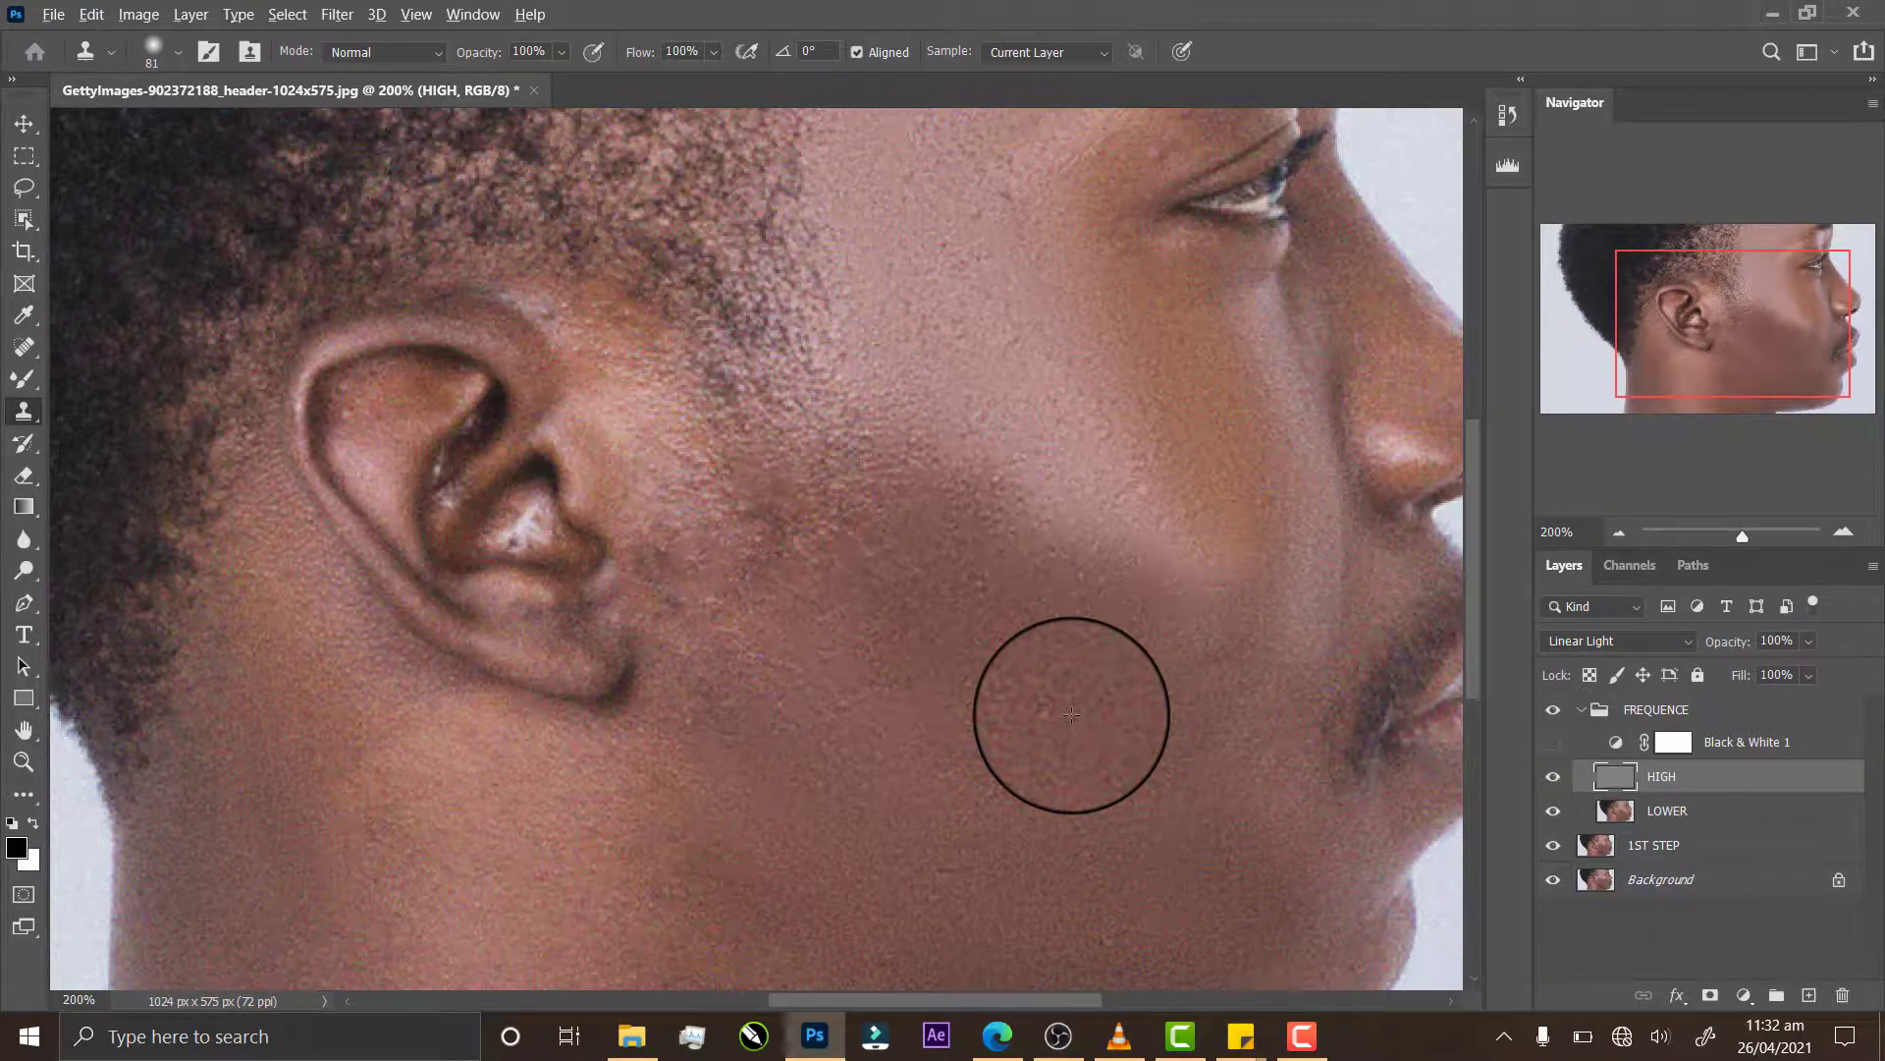
pyautogui.keyDown('alt'); pyautogui.click(1063, 836); pyautogui.keyUp('alt')
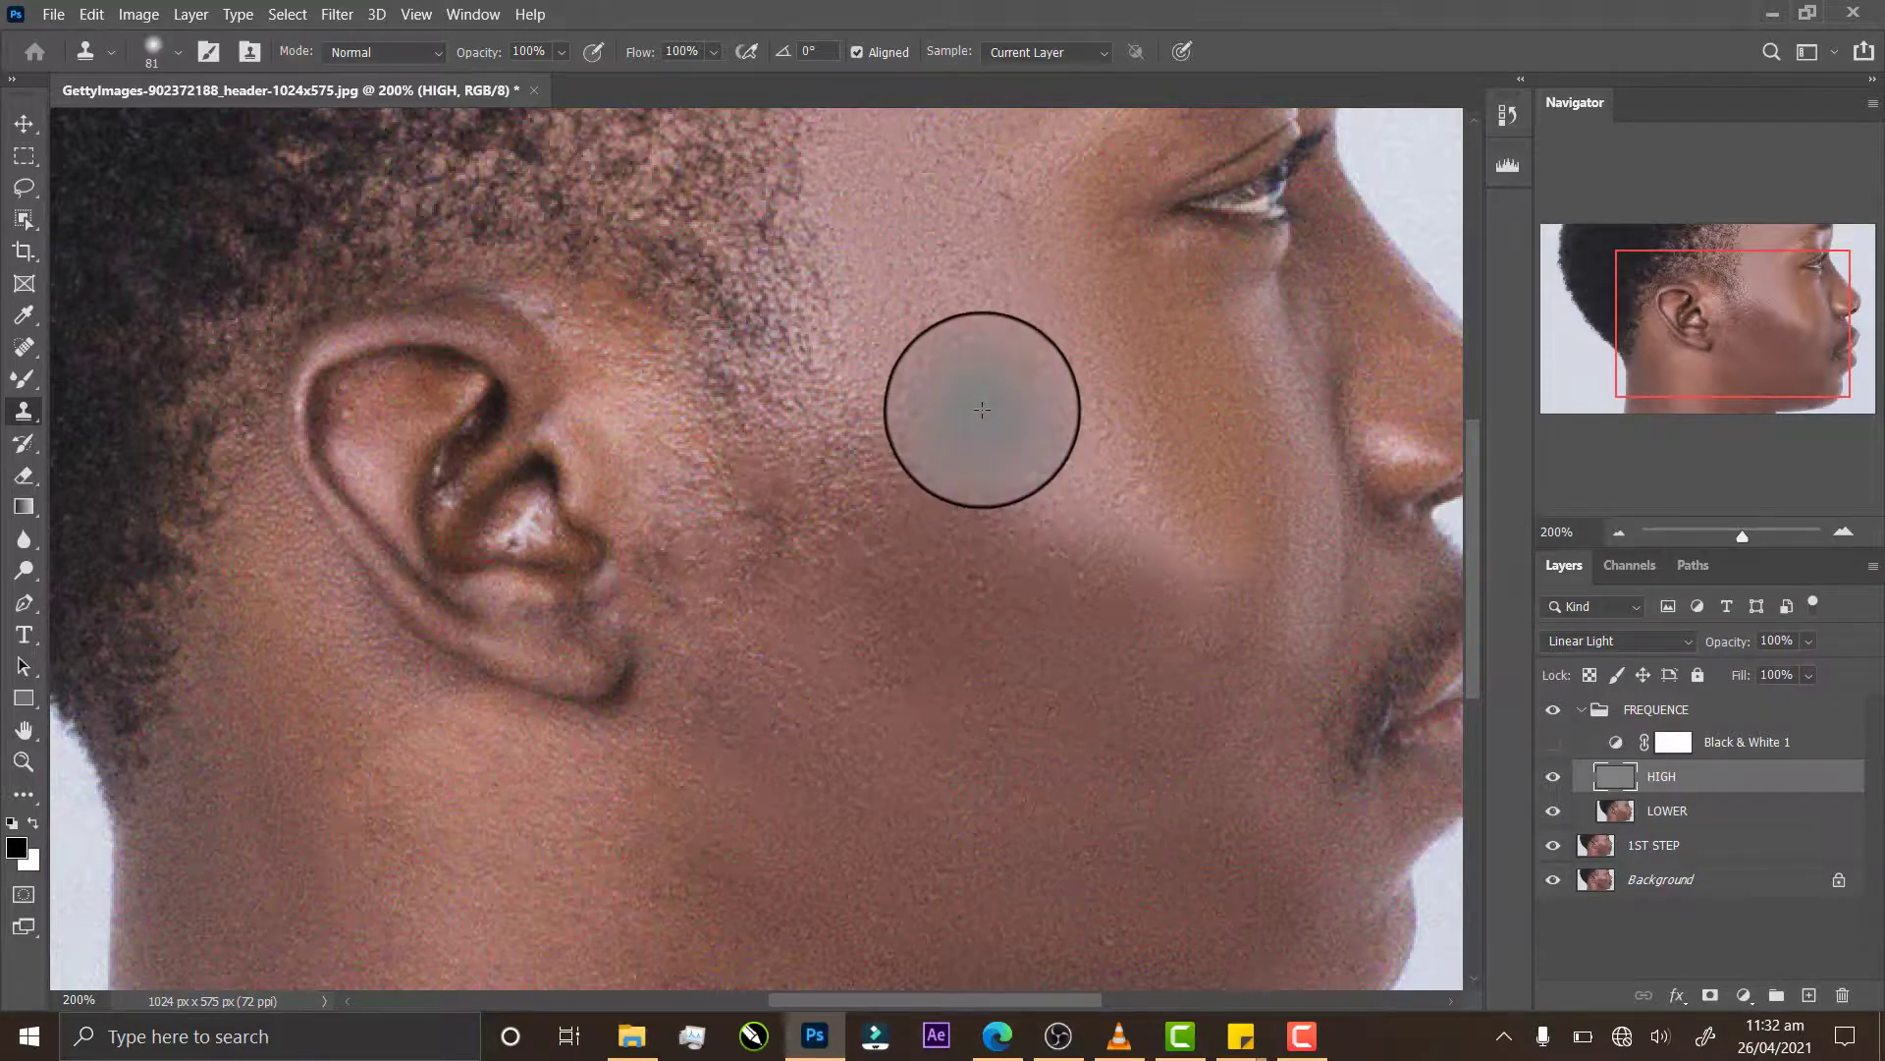
# Step: Clone the sampled skin texture over the upper cheek, the temple and the area below the eye, undoing the last stroke near the nose
pyautogui.moveTo(980, 399)
pyautogui.mouseDown()
pyautogui.moveTo(997, 450)
pyautogui.moveTo(1060, 387)
pyautogui.moveTo(1090, 497)
pyautogui.moveTo(1200, 442)
pyautogui.moveTo(1179, 475)
pyautogui.moveTo(989, 504)
pyautogui.moveTo(887, 547)
pyautogui.moveTo(908, 443)
pyautogui.moveTo(968, 337)
pyautogui.moveTo(762, 370)
pyautogui.moveTo(913, 231)
pyautogui.moveTo(708, 268)
pyautogui.moveTo(770, 189)
pyautogui.moveTo(740, 160)
pyautogui.moveTo(740, 435)
pyautogui.moveTo(783, 605)
pyautogui.moveTo(871, 387)
pyautogui.moveTo(1011, 417)
pyautogui.mouseUp()
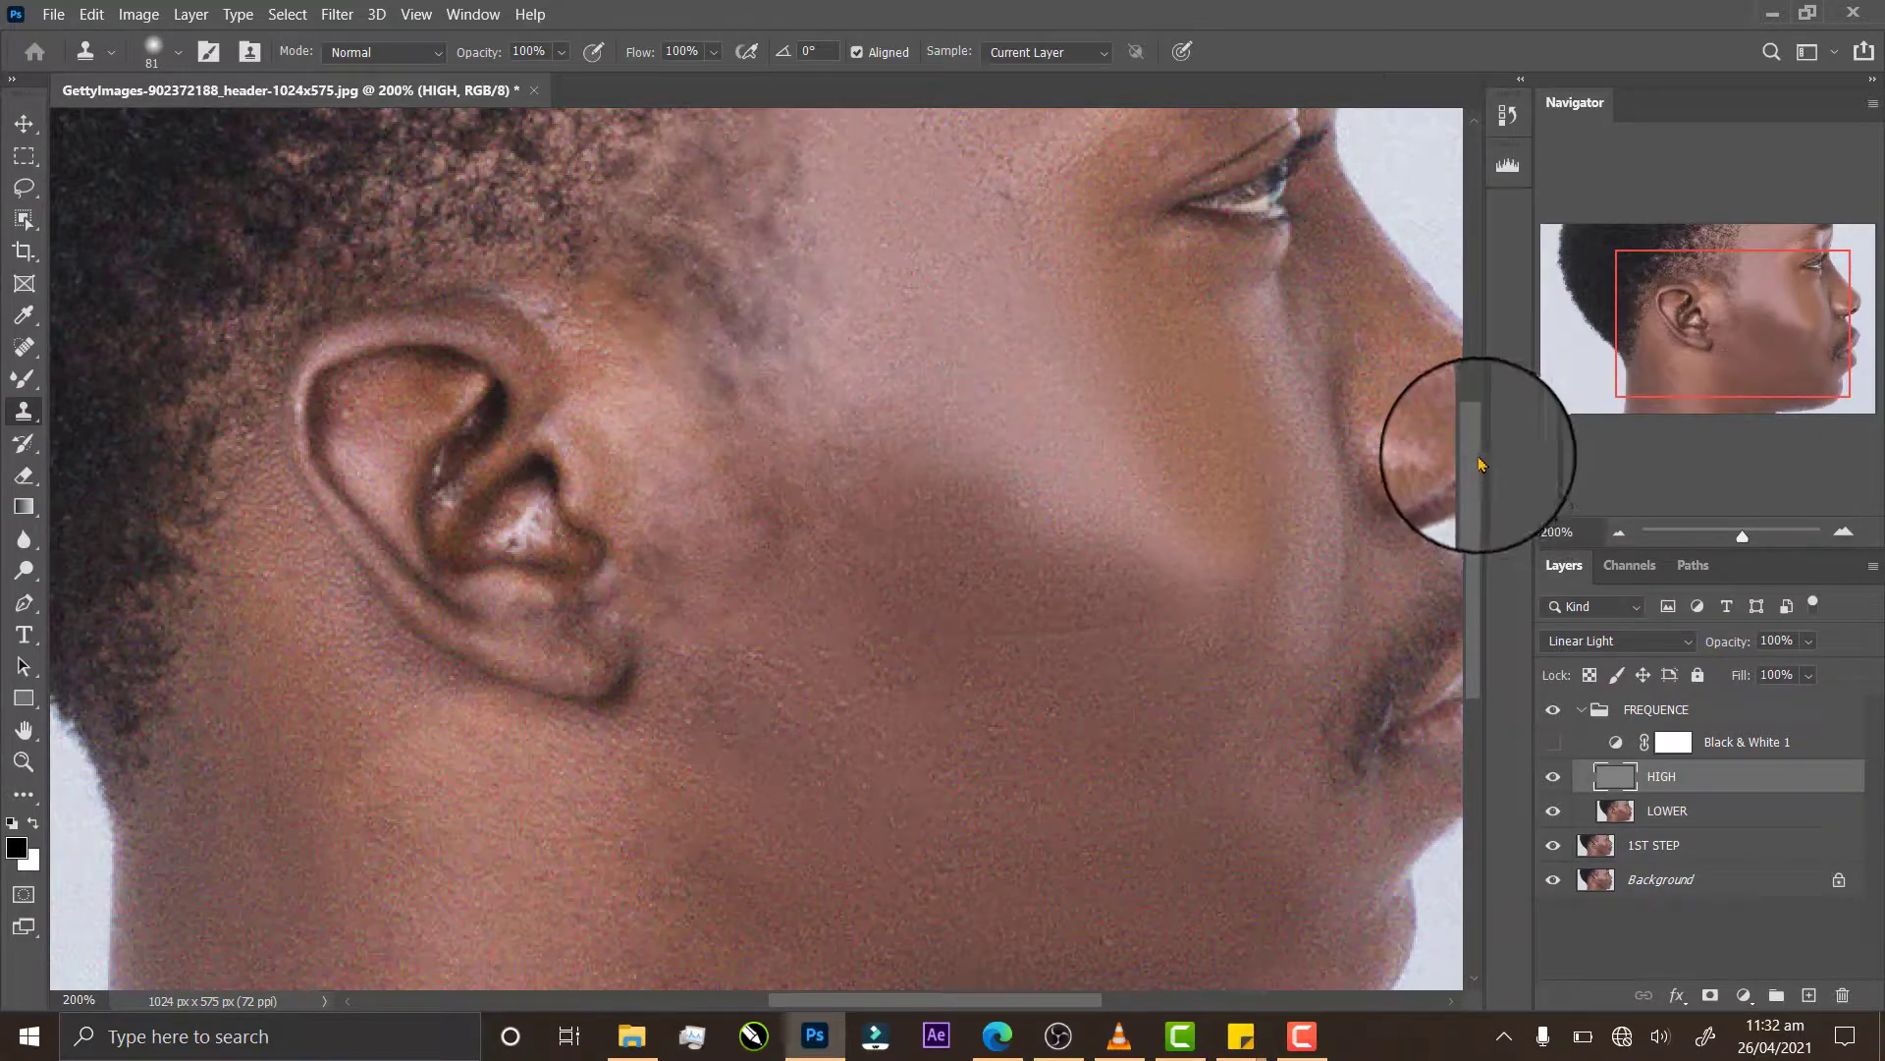
pyautogui.moveTo(1482, 463); pyautogui.dragTo(1478, 397)
pyautogui.moveTo(919, 304)
pyautogui.mouseDown()
pyautogui.moveTo(991, 251)
pyautogui.moveTo(941, 159)
pyautogui.moveTo(1132, 210)
pyautogui.moveTo(1200, 207)
pyautogui.moveTo(1240, 179)
pyautogui.moveTo(998, 379)
pyautogui.moveTo(1027, 502)
pyautogui.moveTo(1066, 506)
pyautogui.mouseUp()
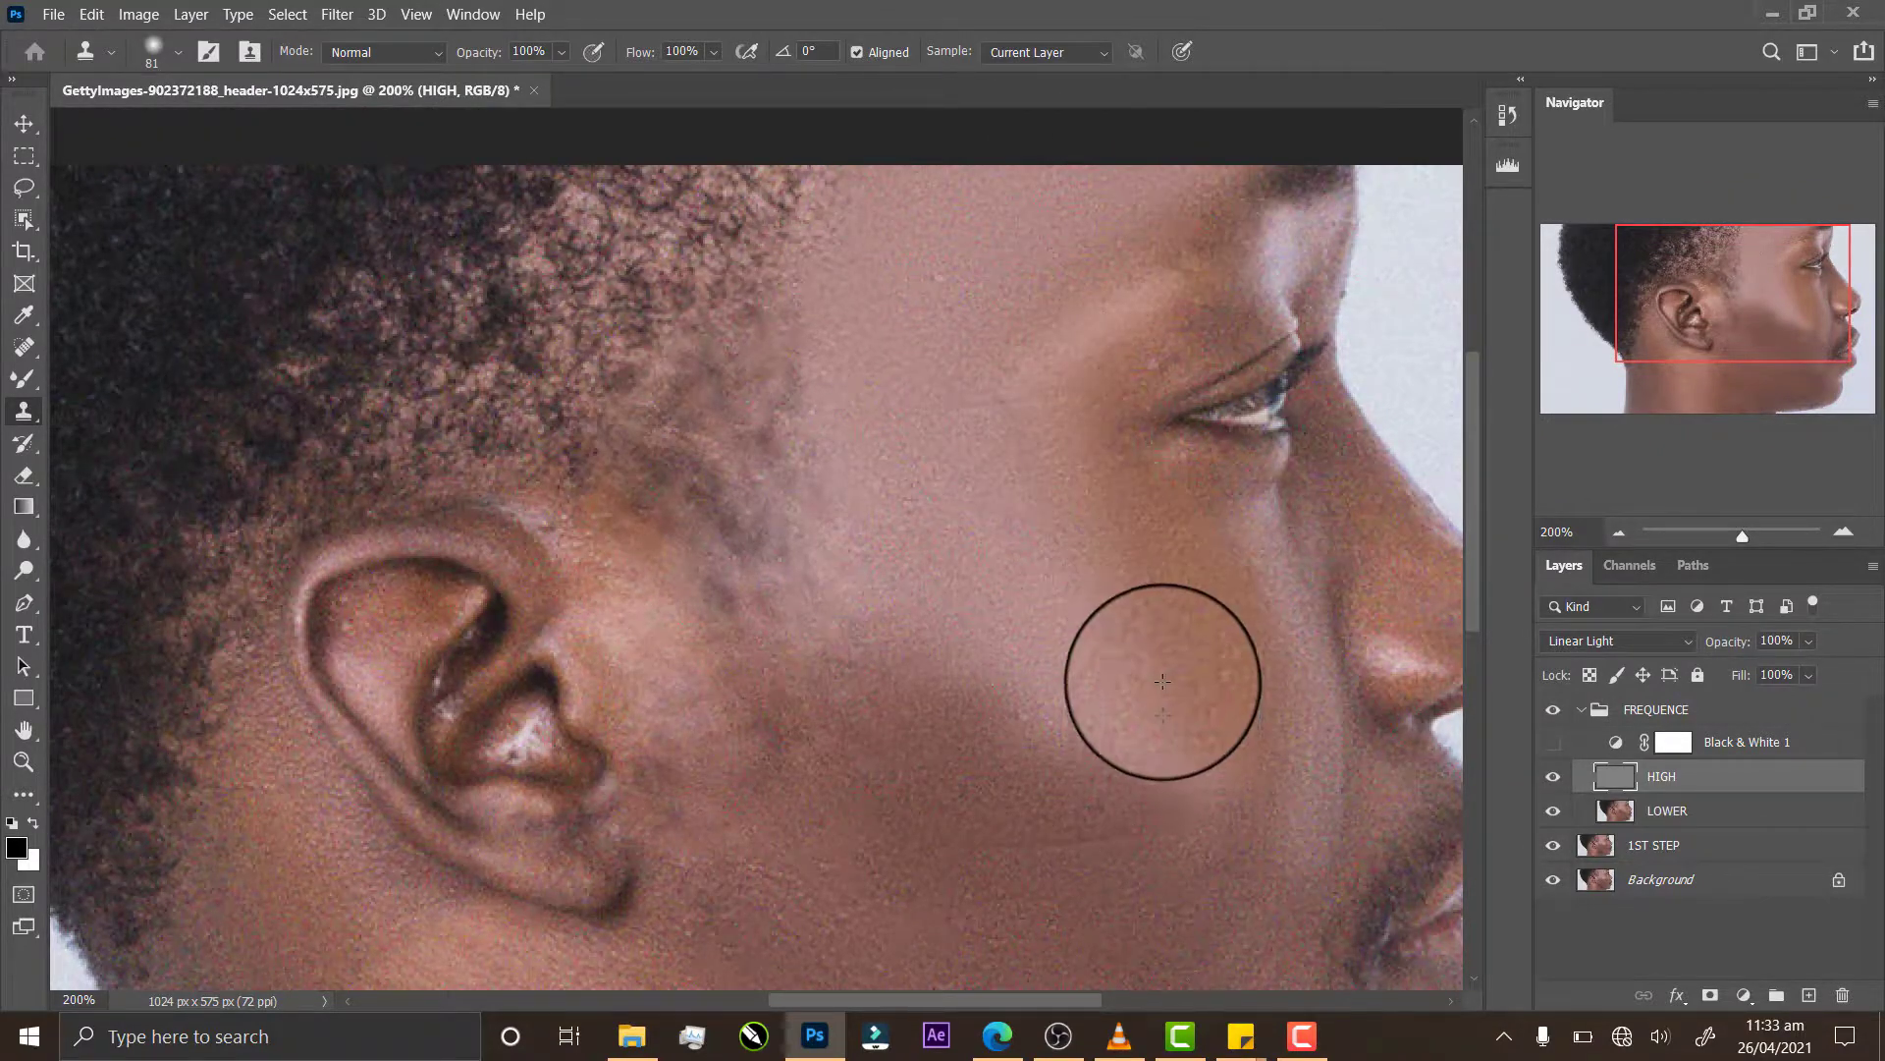
pyautogui.moveTo(1284, 639)
pyautogui.mouseDown()
pyautogui.moveTo(1281, 563)
pyautogui.moveTo(1282, 589)
pyautogui.moveTo(1336, 513)
pyautogui.moveTo(1383, 591)
pyautogui.mouseUp()
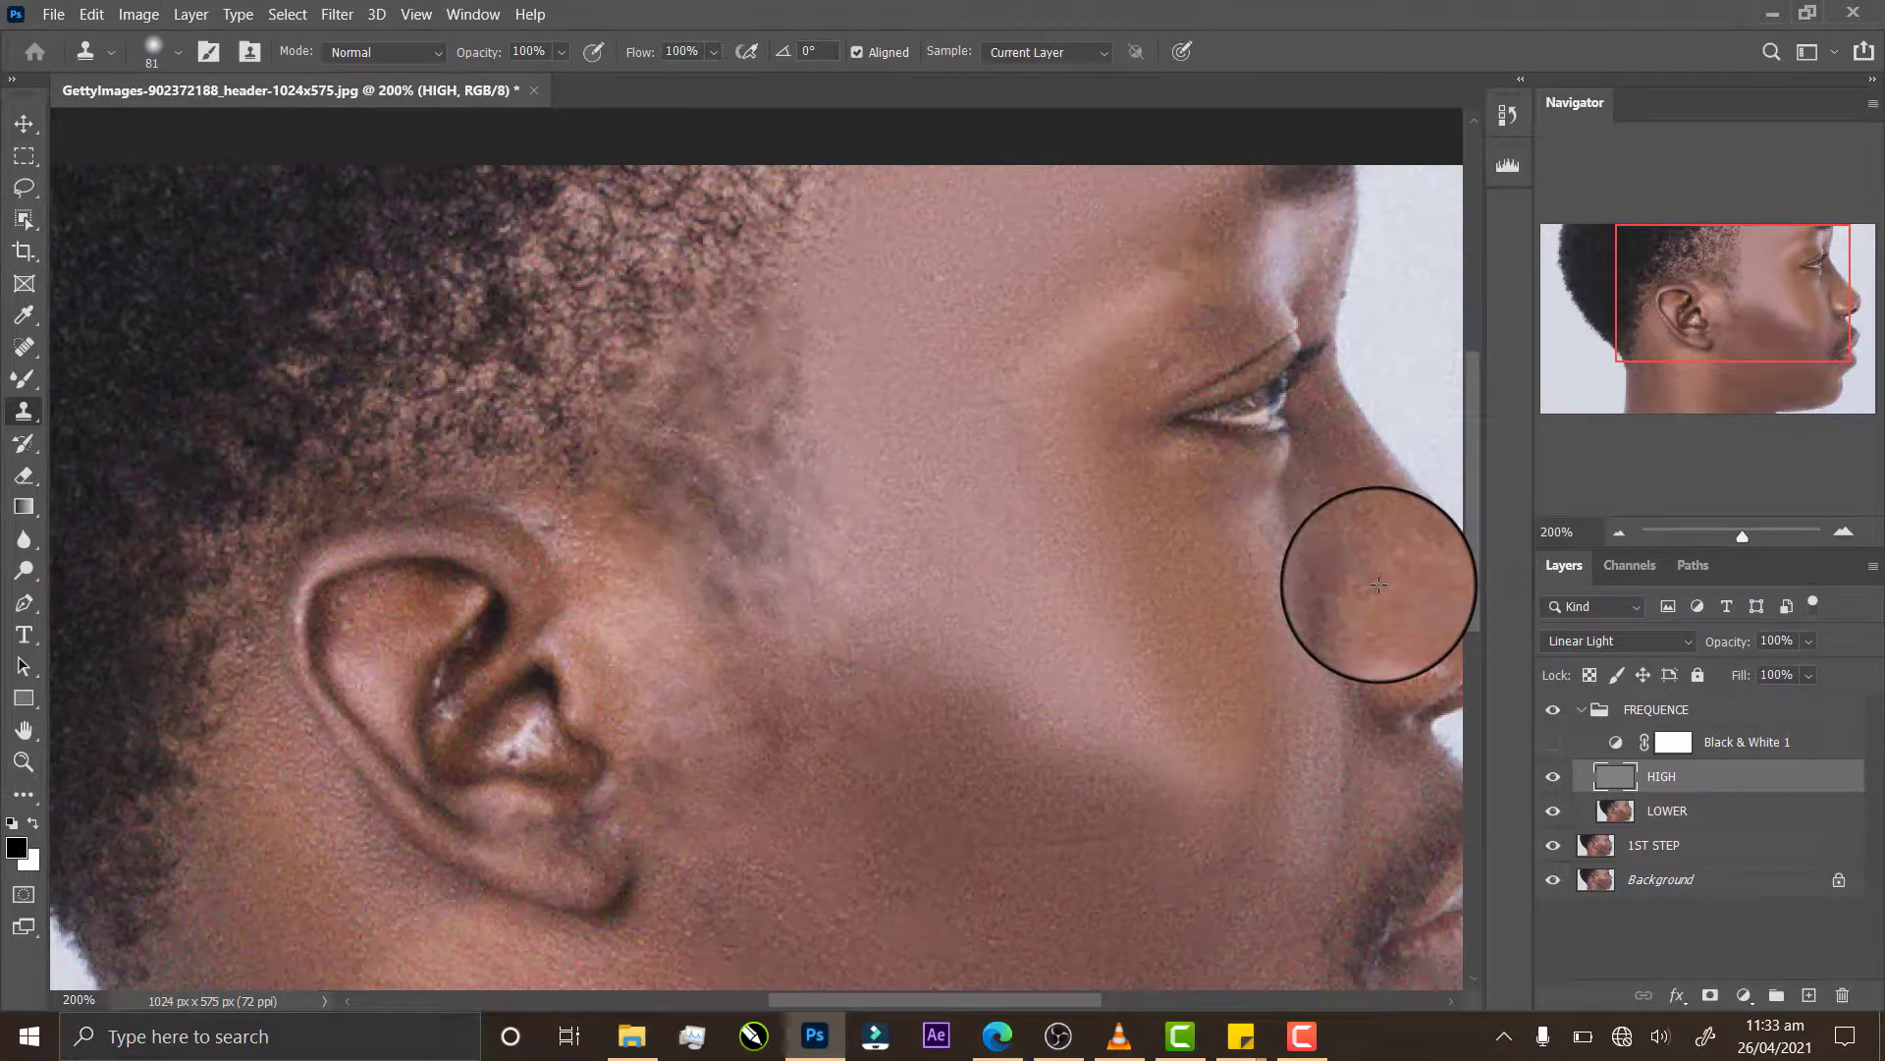
pyautogui.hotkey('ctrl', 'z')
# Step: Dismiss the low-battery notice and clone texture sampled from the lower cheek over the mid-cheek, the jaw and the neck below the ear
pyautogui.moveTo(1473, 402)
pyautogui.mouseDown()
pyautogui.moveTo(1494, 505)
pyautogui.moveTo(1515, 513)
pyautogui.mouseUp()
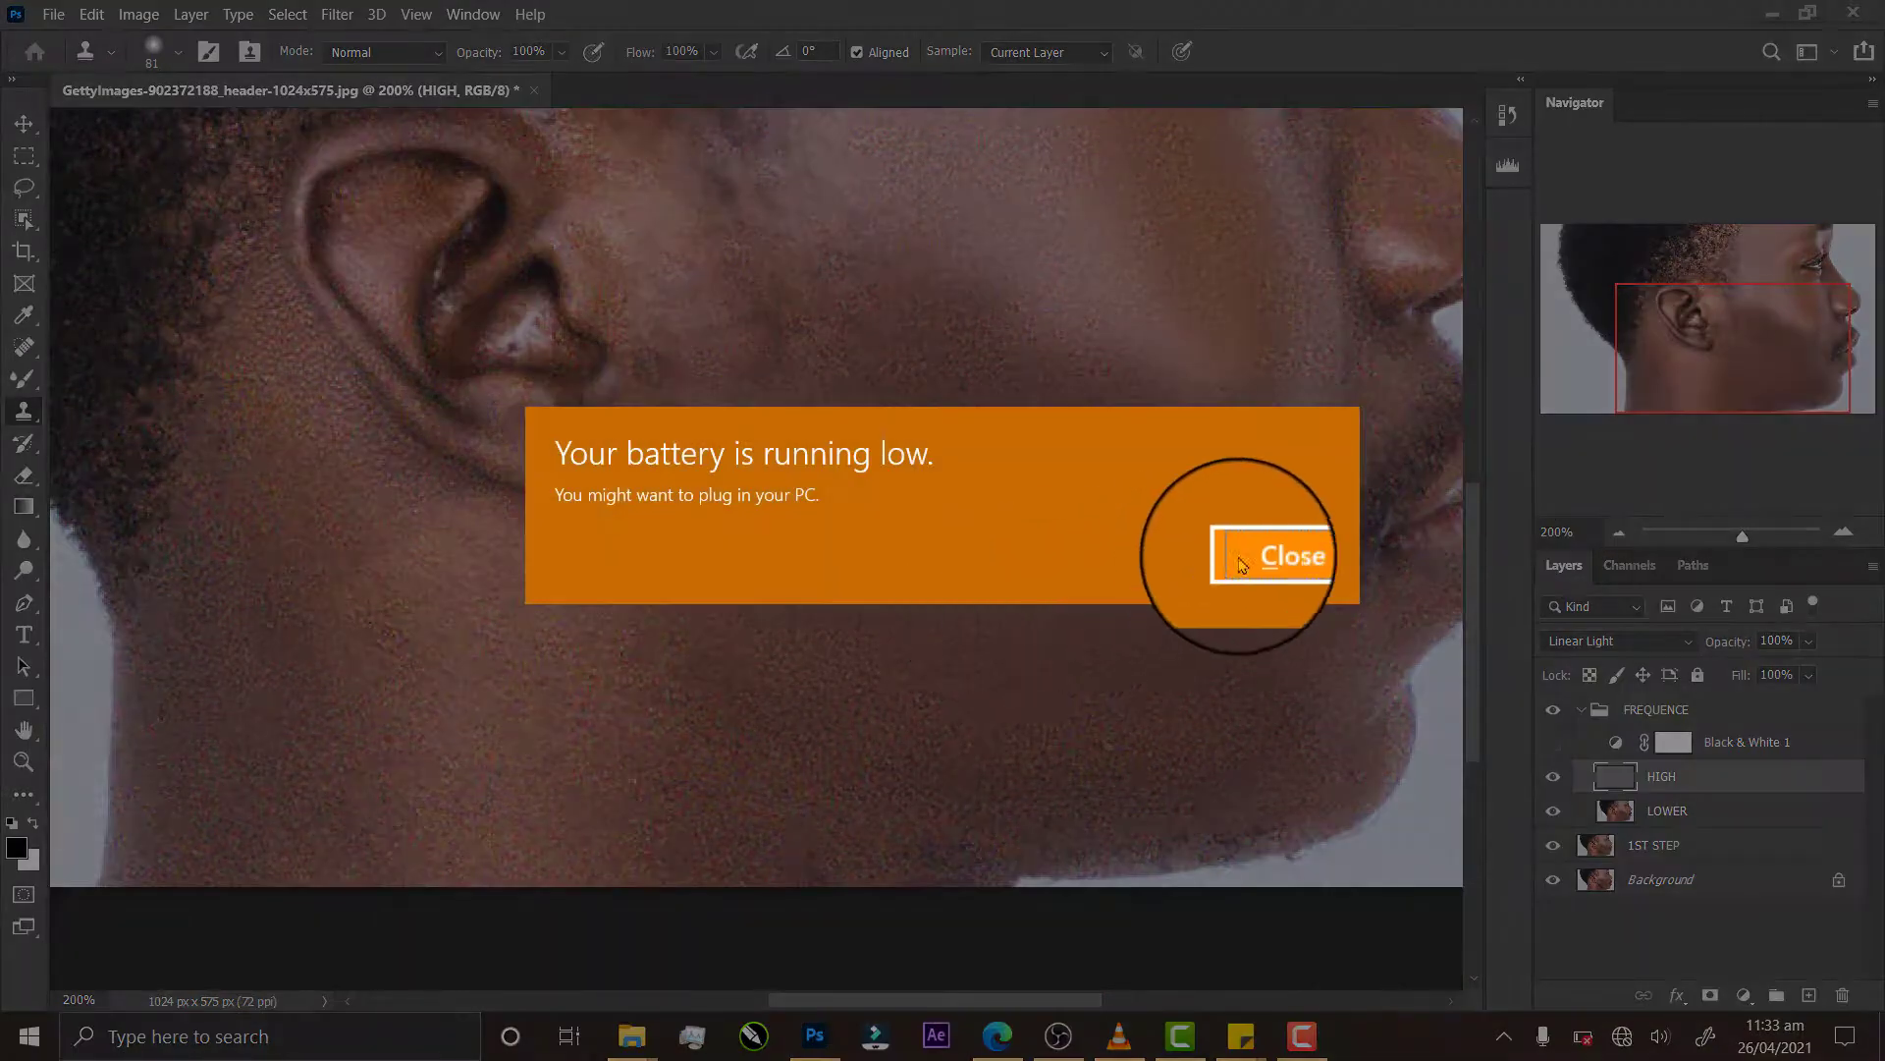
pyautogui.click(1263, 563)
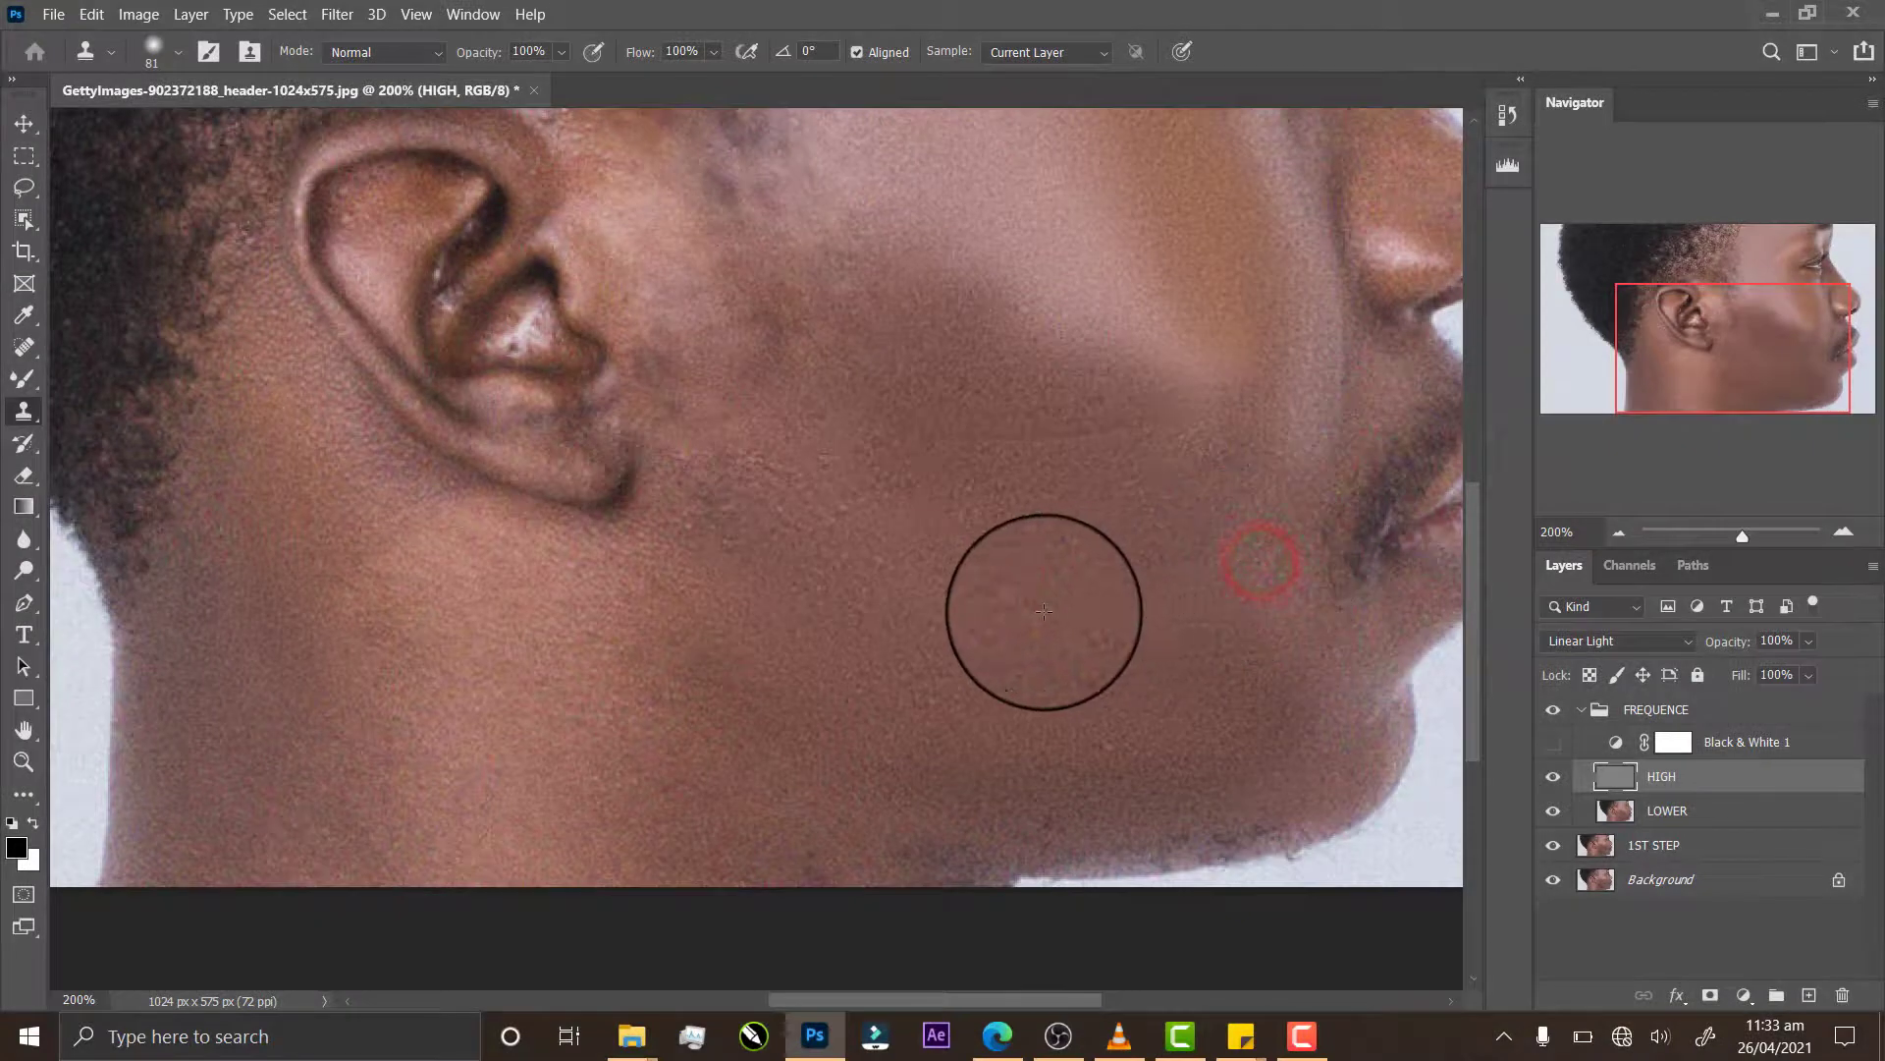
pyautogui.keyDown('alt'); pyautogui.click(966, 612); pyautogui.keyUp('alt')
pyautogui.moveTo(957, 490)
pyautogui.mouseDown()
pyautogui.moveTo(1082, 413)
pyautogui.moveTo(1036, 423)
pyautogui.moveTo(1081, 433)
pyautogui.mouseUp()
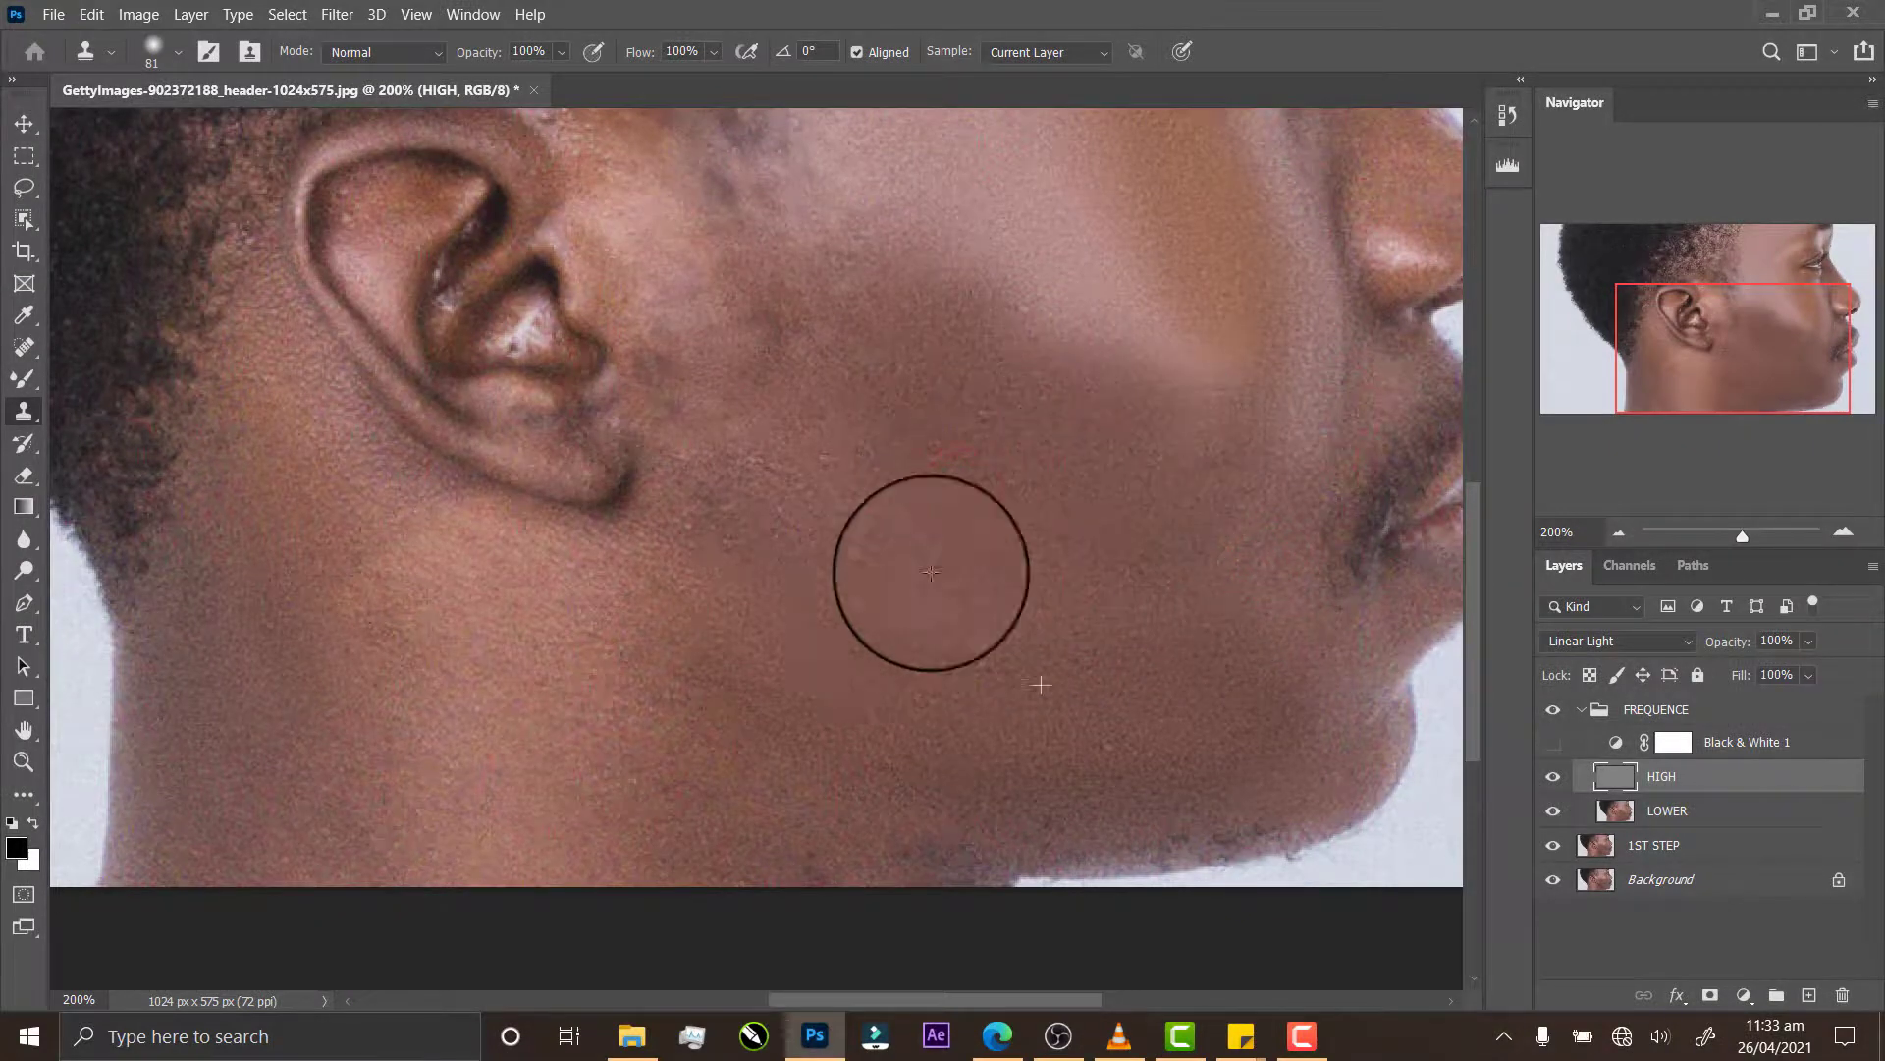
pyautogui.moveTo(845, 492)
pyautogui.mouseDown()
pyautogui.moveTo(967, 529)
pyautogui.moveTo(975, 625)
pyautogui.moveTo(1139, 635)
pyautogui.moveTo(1220, 607)
pyautogui.moveTo(1128, 592)
pyautogui.moveTo(753, 693)
pyautogui.moveTo(672, 653)
pyautogui.moveTo(717, 594)
pyautogui.moveTo(599, 645)
pyautogui.mouseUp()
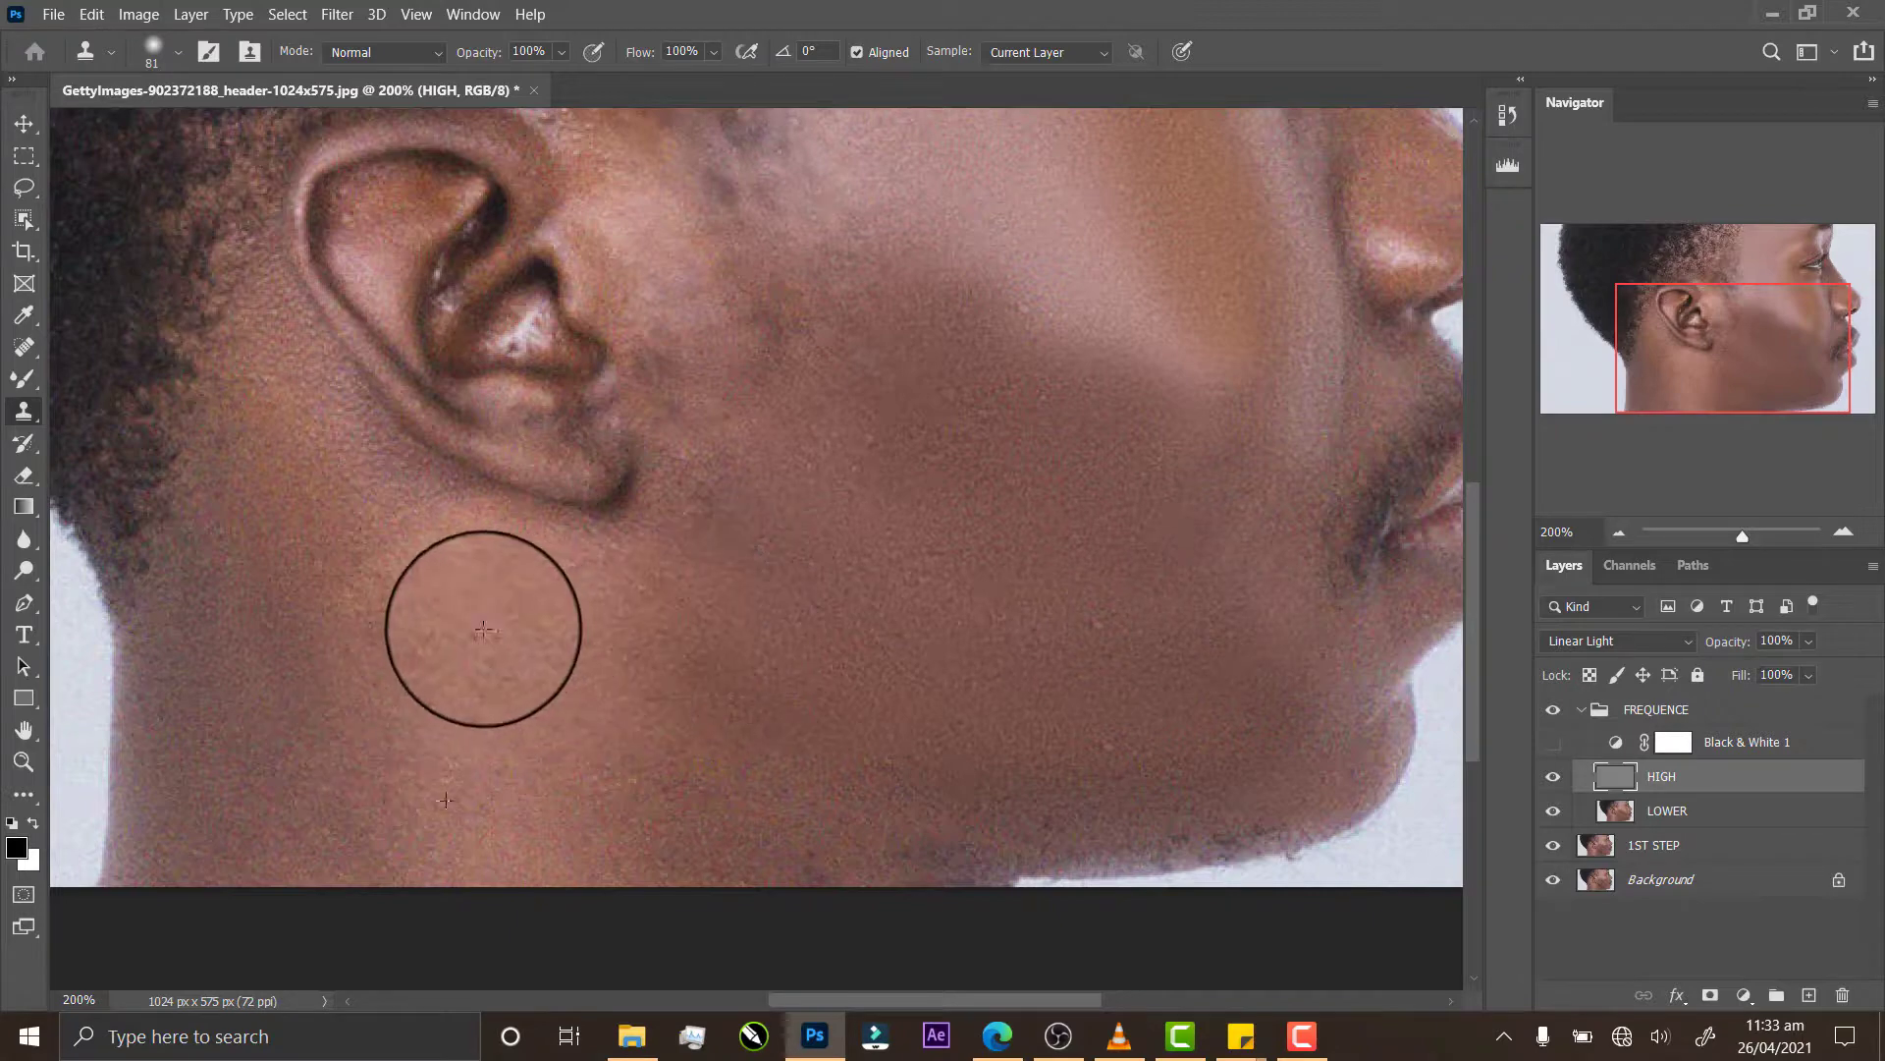
pyautogui.moveTo(483, 630)
pyautogui.mouseDown()
pyautogui.moveTo(513, 579)
pyautogui.moveTo(459, 519)
pyautogui.moveTo(368, 593)
pyautogui.moveTo(430, 530)
pyautogui.moveTo(640, 606)
pyautogui.moveTo(694, 698)
pyautogui.moveTo(504, 769)
pyautogui.moveTo(573, 701)
pyautogui.moveTo(667, 668)
pyautogui.mouseUp()
pyautogui.moveTo(738, 581)
pyautogui.mouseDown()
pyautogui.moveTo(784, 381)
pyautogui.moveTo(752, 374)
pyautogui.moveTo(763, 311)
pyautogui.moveTo(793, 291)
pyautogui.moveTo(835, 324)
pyautogui.moveTo(891, 486)
pyautogui.moveTo(803, 655)
pyautogui.mouseUp()
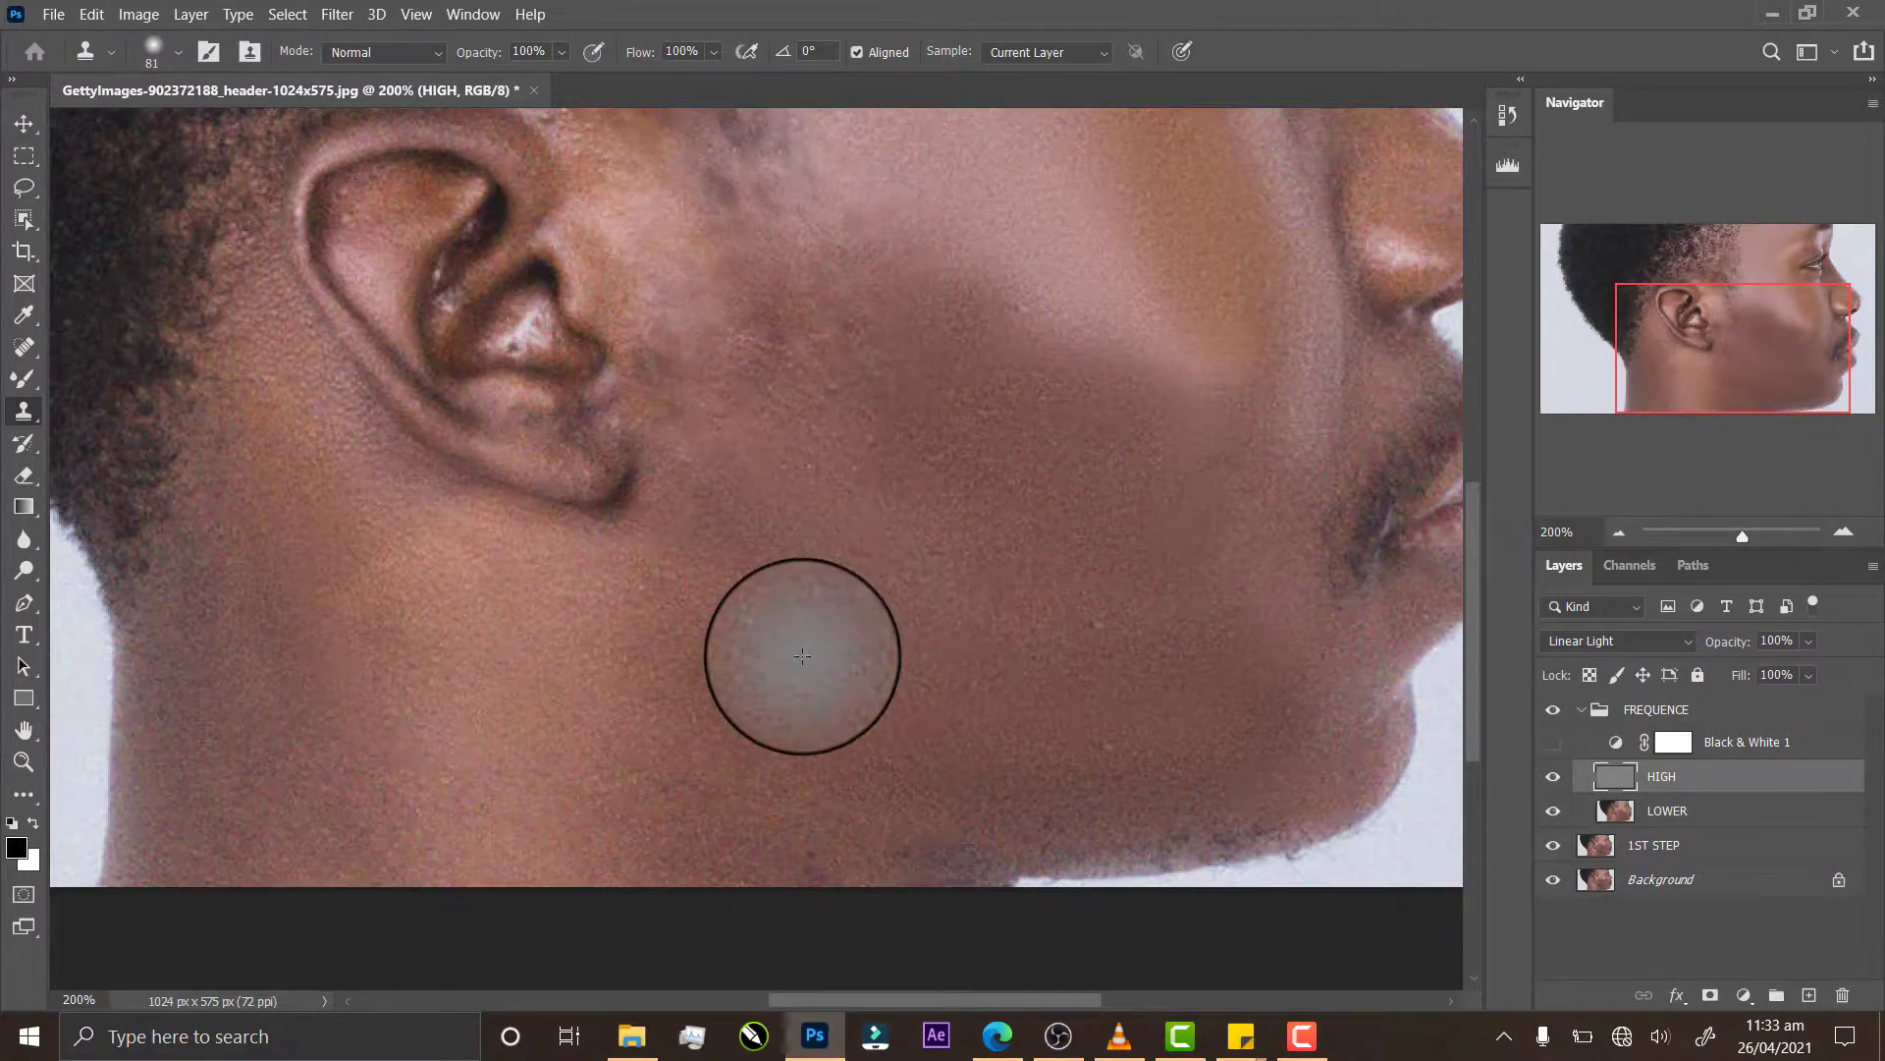
# Step: Sample clean texture from the jaw and clone it across the skin in front of the ear, the ear and the back of the neck
pyautogui.keyDown('alt'); pyautogui.click(802, 655); pyautogui.keyUp('alt')
pyautogui.moveTo(770, 387)
pyautogui.mouseDown()
pyautogui.moveTo(814, 406)
pyautogui.moveTo(803, 294)
pyautogui.moveTo(745, 317)
pyautogui.moveTo(759, 397)
pyautogui.moveTo(701, 380)
pyautogui.moveTo(730, 373)
pyautogui.moveTo(720, 471)
pyautogui.moveTo(640, 486)
pyautogui.moveTo(594, 463)
pyautogui.moveTo(598, 479)
pyautogui.moveTo(388, 383)
pyautogui.moveTo(422, 435)
pyautogui.moveTo(369, 378)
pyautogui.moveTo(307, 224)
pyautogui.moveTo(329, 264)
pyautogui.moveTo(312, 179)
pyautogui.moveTo(360, 144)
pyautogui.moveTo(458, 153)
pyautogui.moveTo(545, 217)
pyautogui.moveTo(528, 175)
pyautogui.moveTo(471, 146)
pyautogui.moveTo(283, 196)
pyautogui.moveTo(311, 361)
pyautogui.moveTo(253, 259)
pyautogui.moveTo(294, 442)
pyautogui.mouseUp()
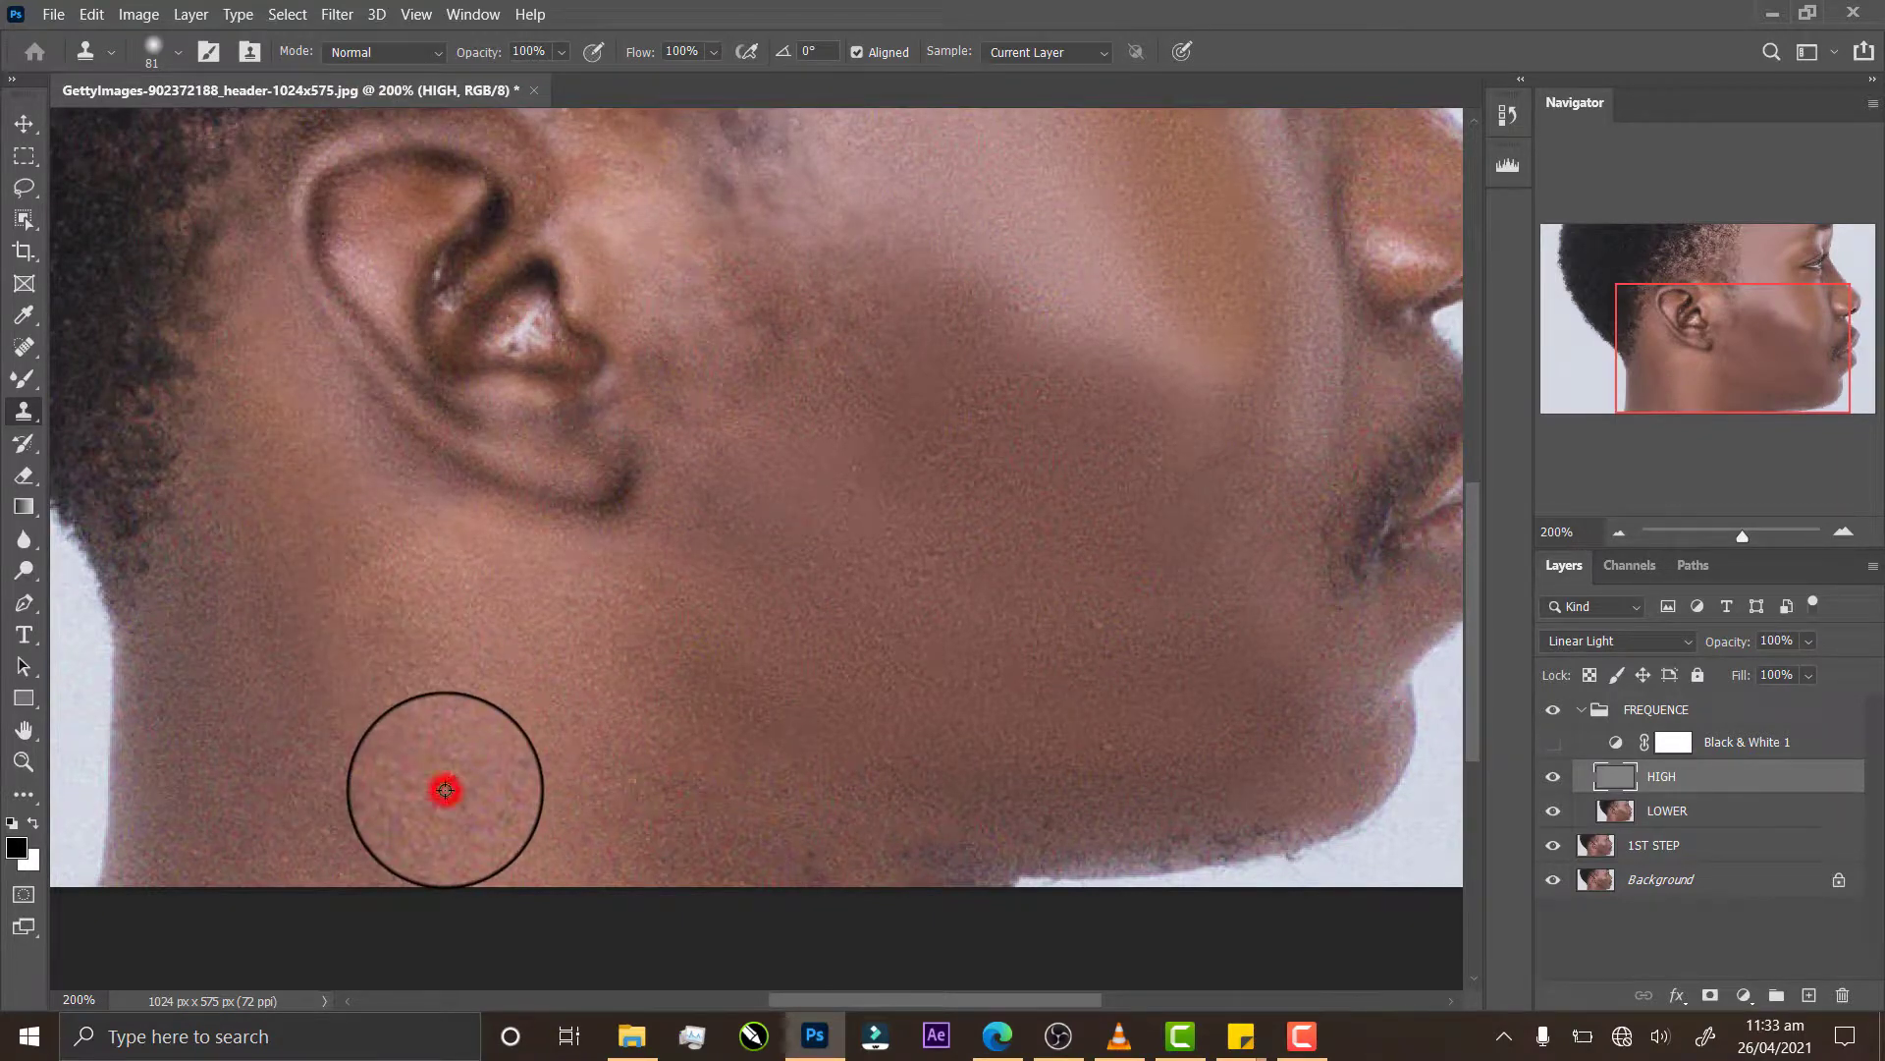
pyautogui.moveTo(269, 778)
pyautogui.mouseDown()
pyautogui.moveTo(246, 816)
pyautogui.moveTo(257, 681)
pyautogui.moveTo(202, 777)
pyautogui.moveTo(155, 764)
pyautogui.moveTo(144, 792)
pyautogui.moveTo(178, 672)
pyautogui.moveTo(246, 570)
pyautogui.moveTo(202, 508)
pyautogui.moveTo(202, 320)
pyautogui.moveTo(161, 597)
pyautogui.moveTo(182, 361)
pyautogui.moveTo(204, 393)
pyautogui.mouseUp()
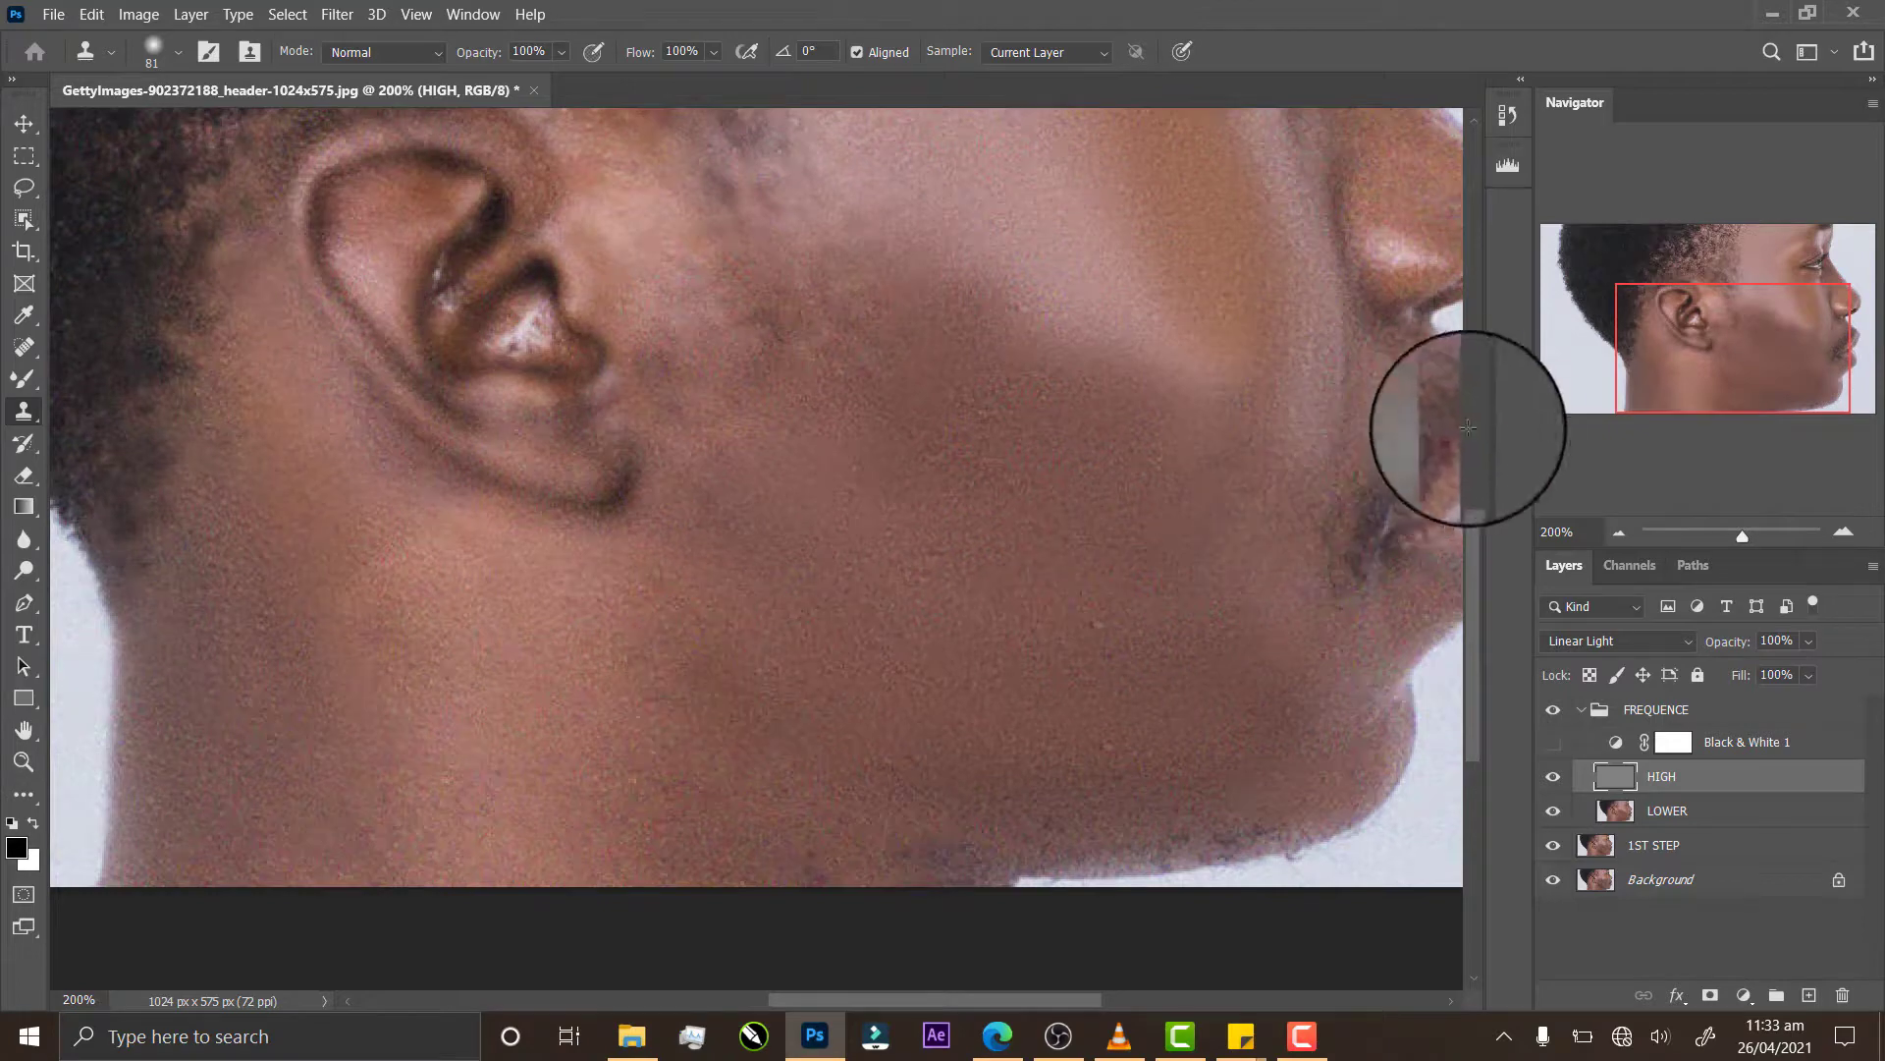
# Step: Sample clean forehead texture and clone it over the hairline at the temple and the short hair above and behind the ear
pyautogui.scroll(3, 1480, 461)
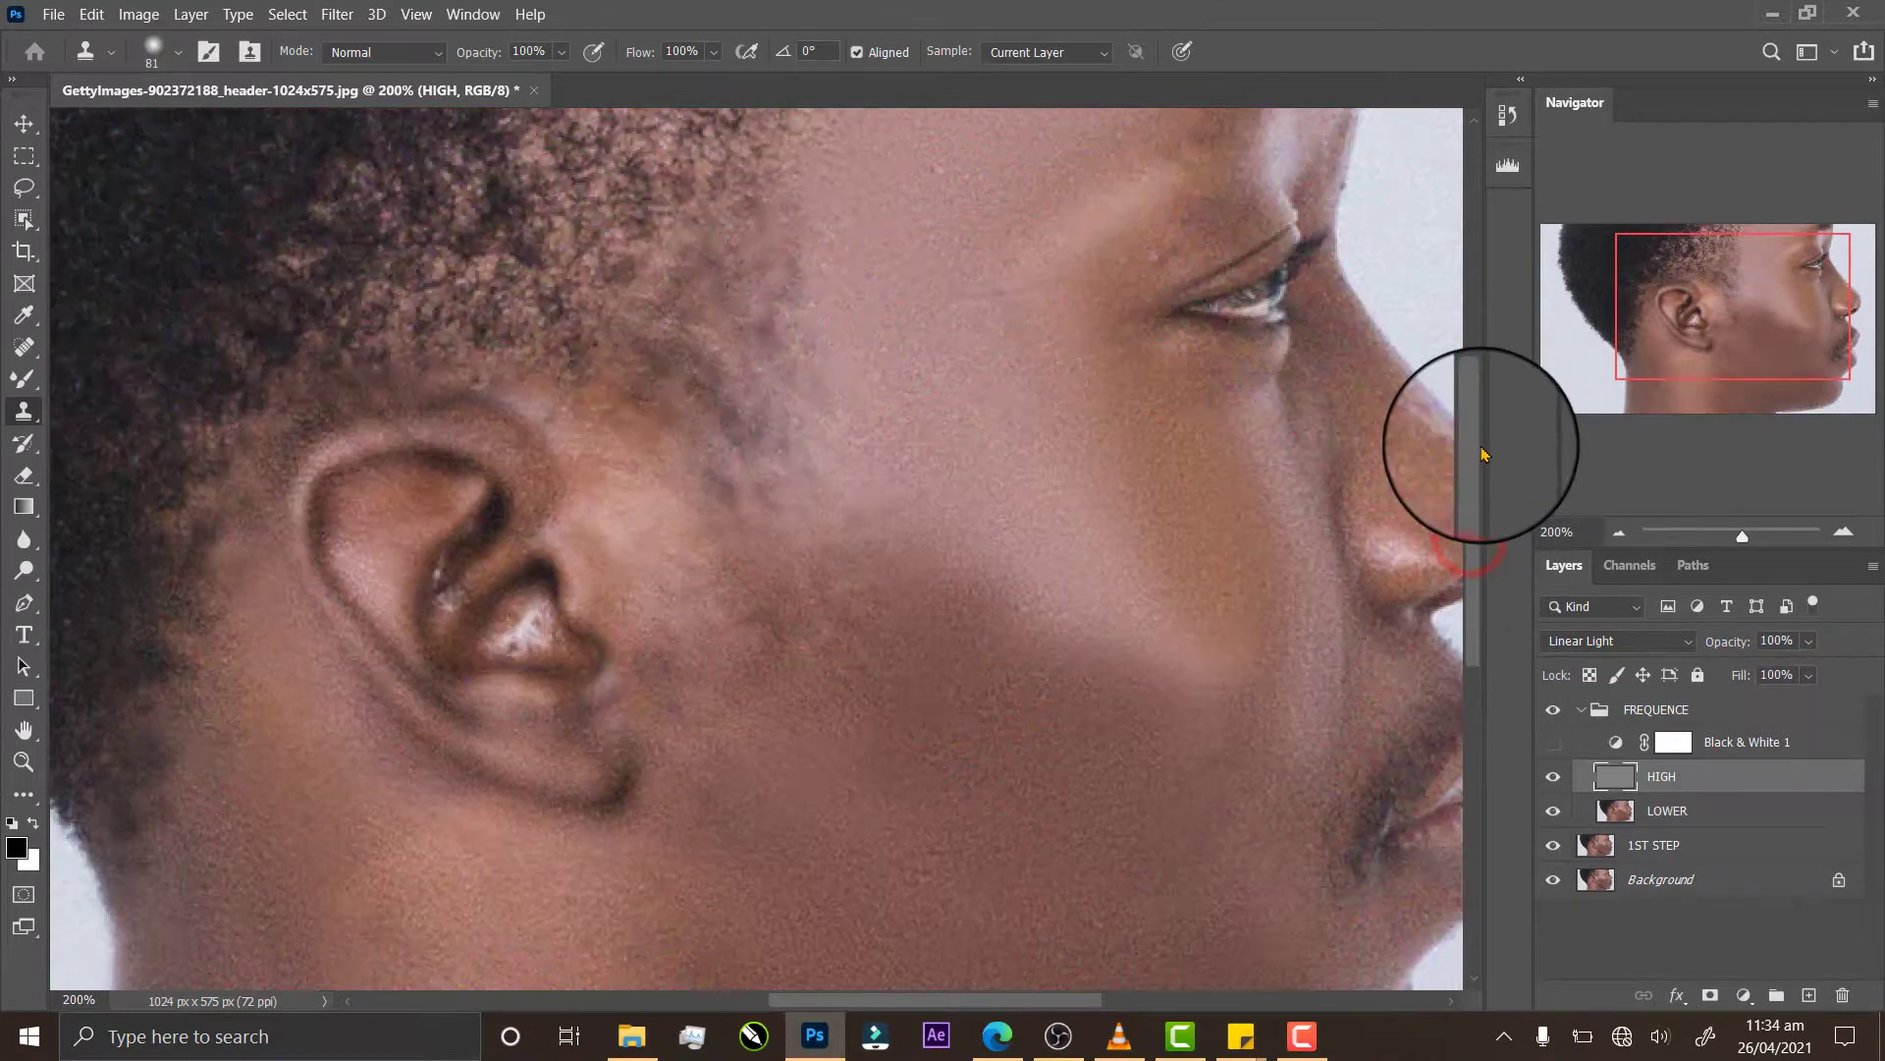
pyautogui.scroll(2, 1484, 454)
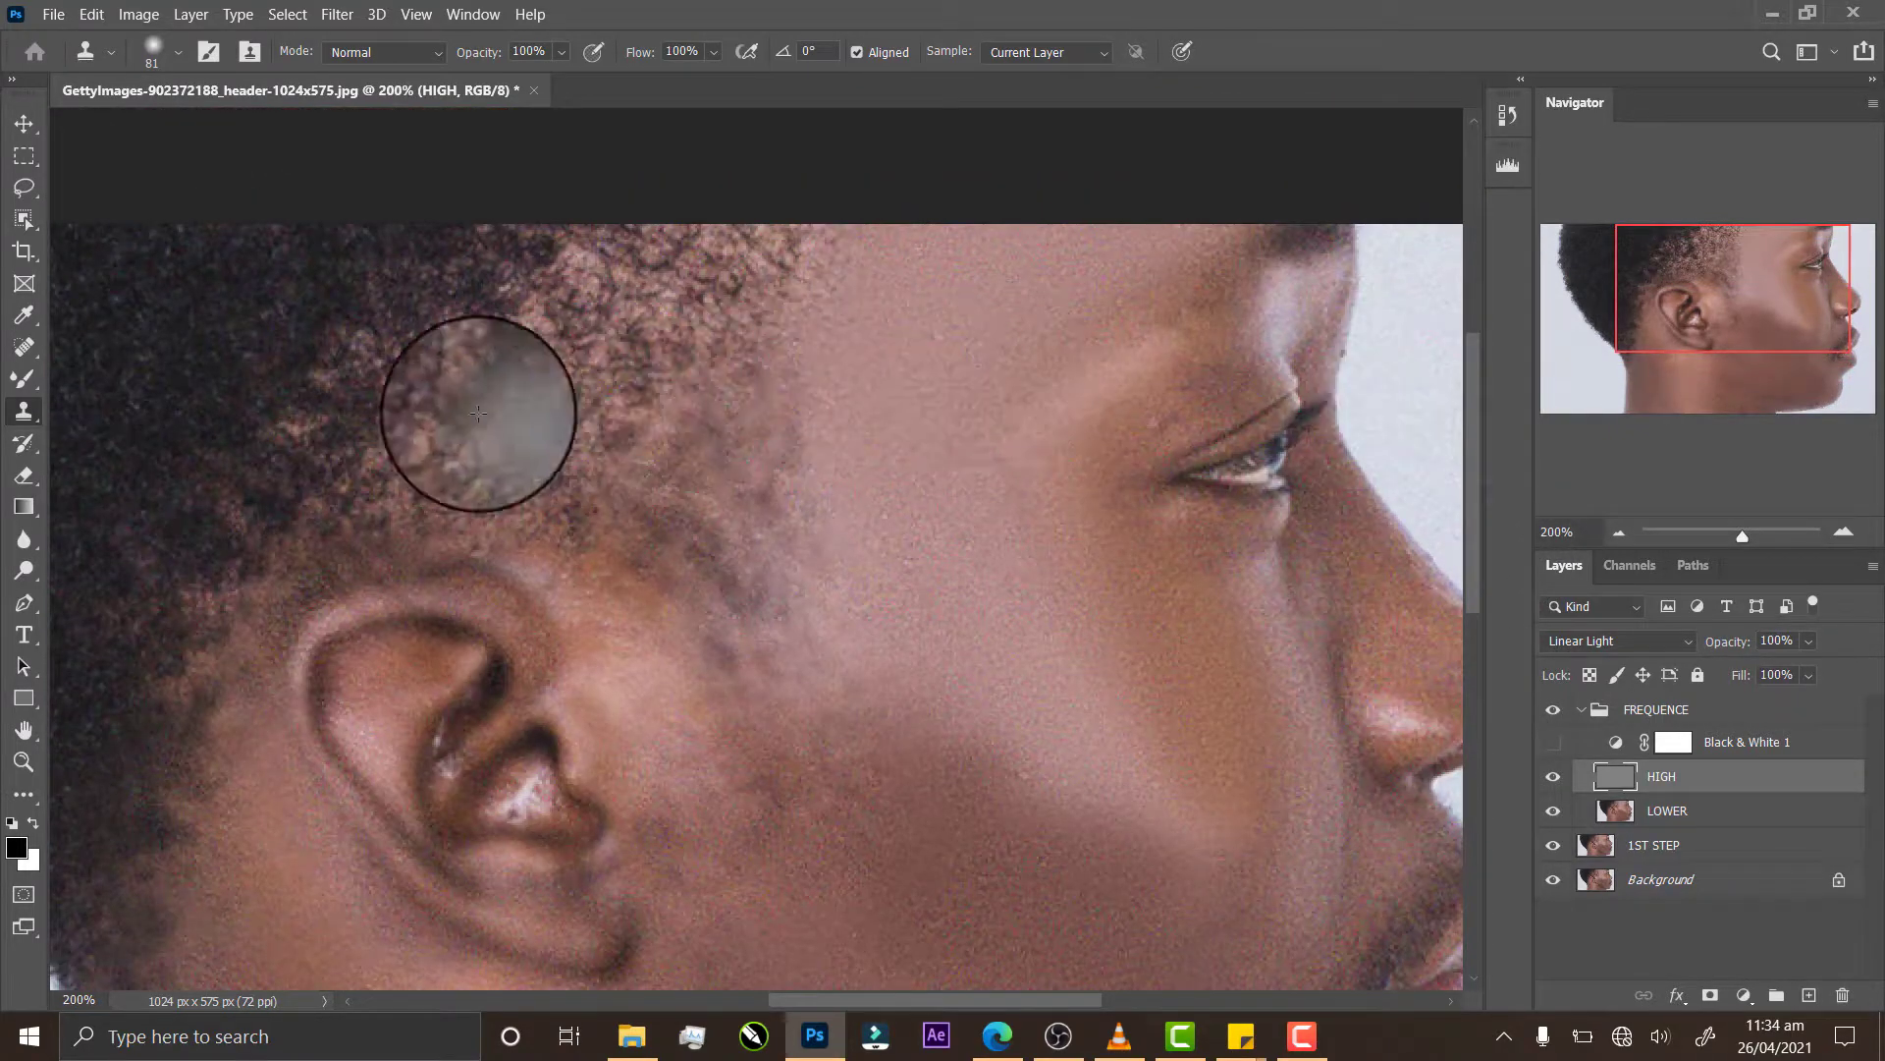
pyautogui.keyDown('alt'); pyautogui.click(956, 303); pyautogui.keyUp('alt')
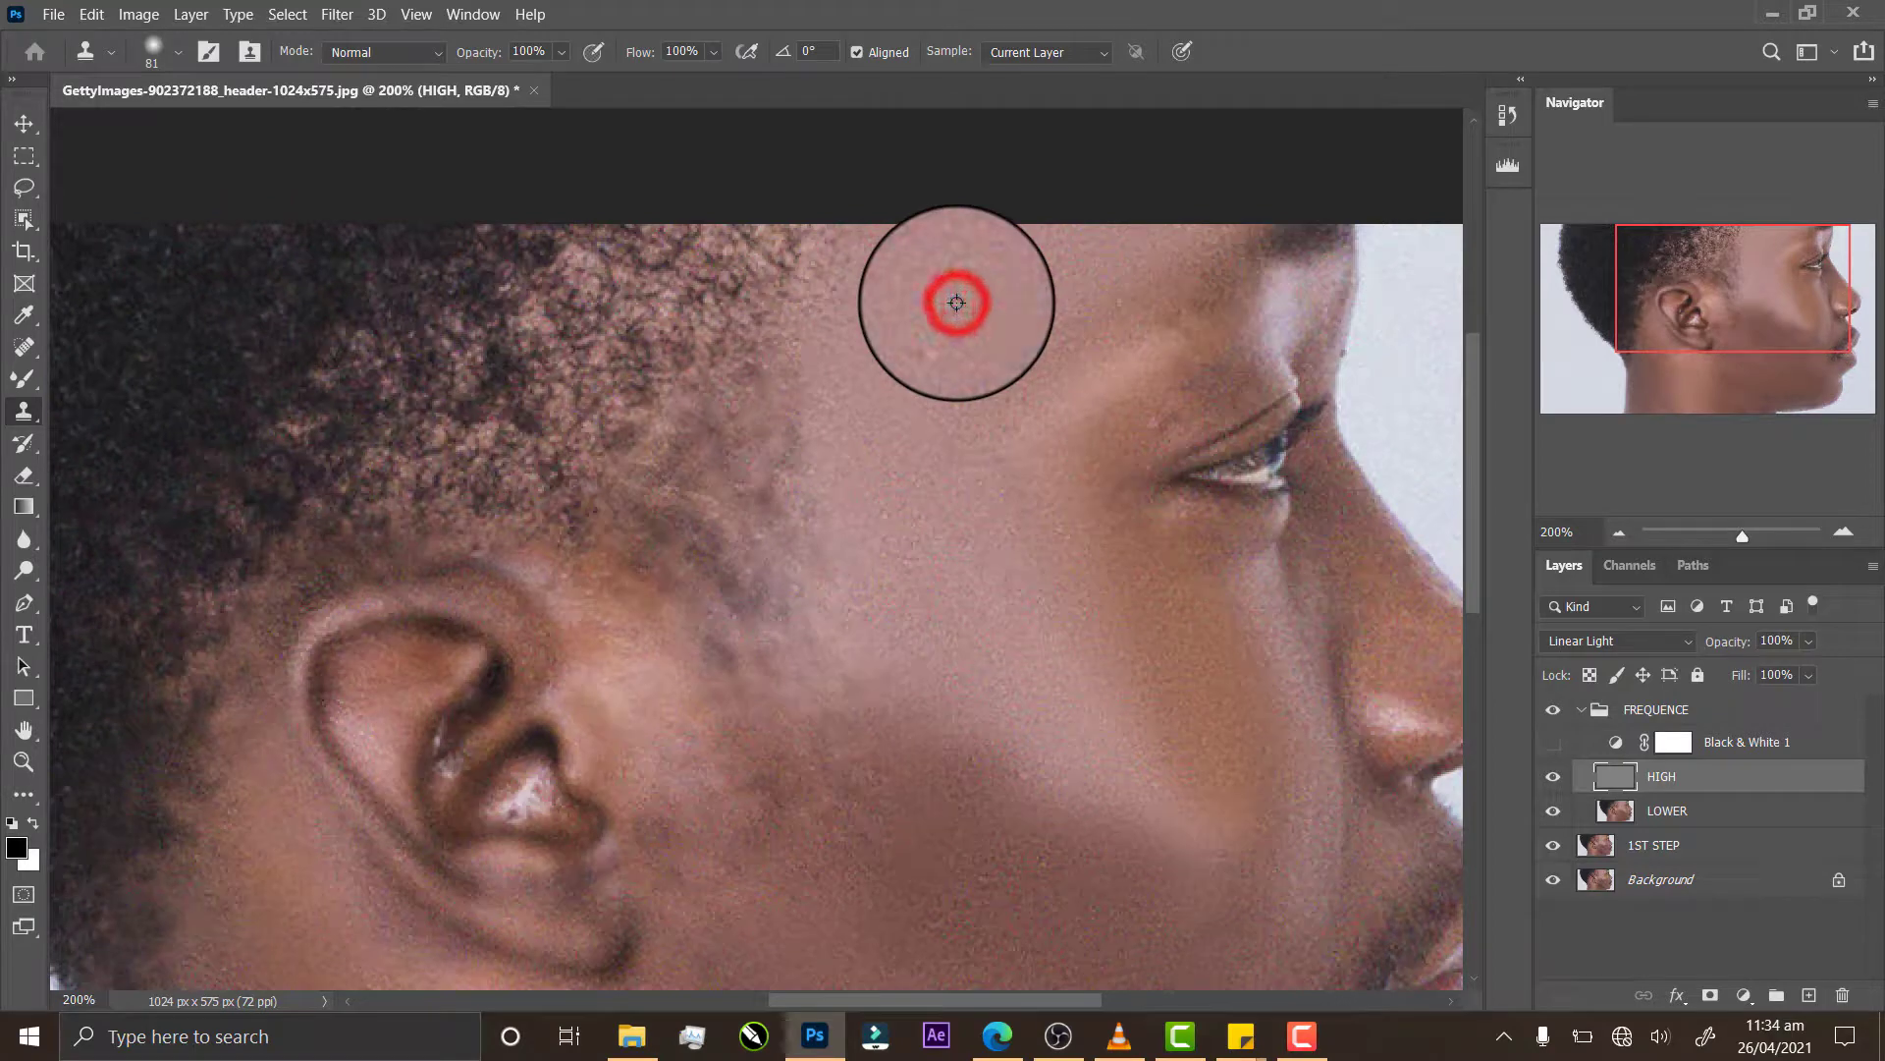
pyautogui.moveTo(824, 299)
pyautogui.mouseDown()
pyautogui.moveTo(764, 375)
pyautogui.moveTo(712, 289)
pyautogui.moveTo(683, 393)
pyautogui.moveTo(631, 243)
pyautogui.moveTo(644, 403)
pyautogui.moveTo(594, 299)
pyautogui.moveTo(531, 376)
pyautogui.moveTo(489, 363)
pyautogui.moveTo(465, 393)
pyautogui.moveTo(584, 447)
pyautogui.moveTo(477, 444)
pyautogui.moveTo(456, 421)
pyautogui.moveTo(542, 311)
pyautogui.moveTo(686, 232)
pyautogui.mouseUp()
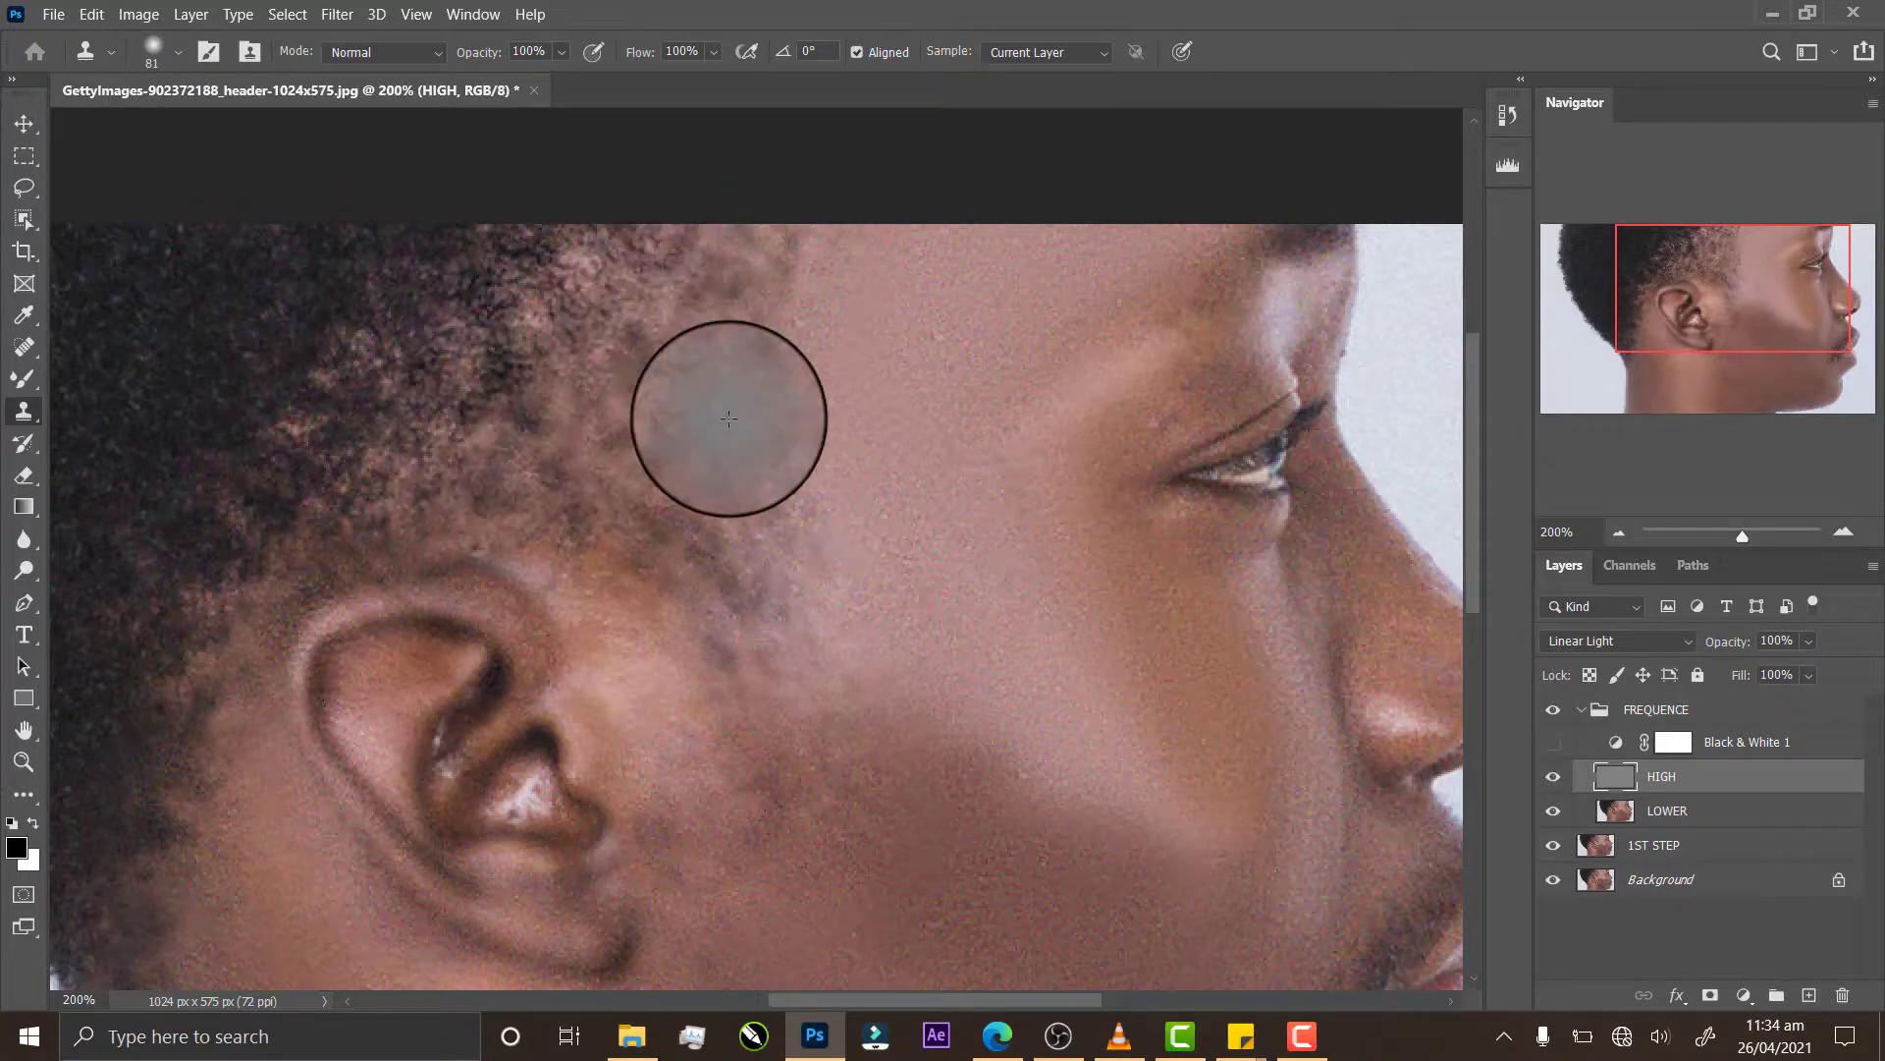
pyautogui.moveTo(726, 419)
pyautogui.mouseDown()
pyautogui.moveTo(606, 324)
pyautogui.moveTo(648, 253)
pyautogui.moveTo(442, 370)
pyautogui.moveTo(474, 360)
pyautogui.moveTo(472, 438)
pyautogui.mouseUp()
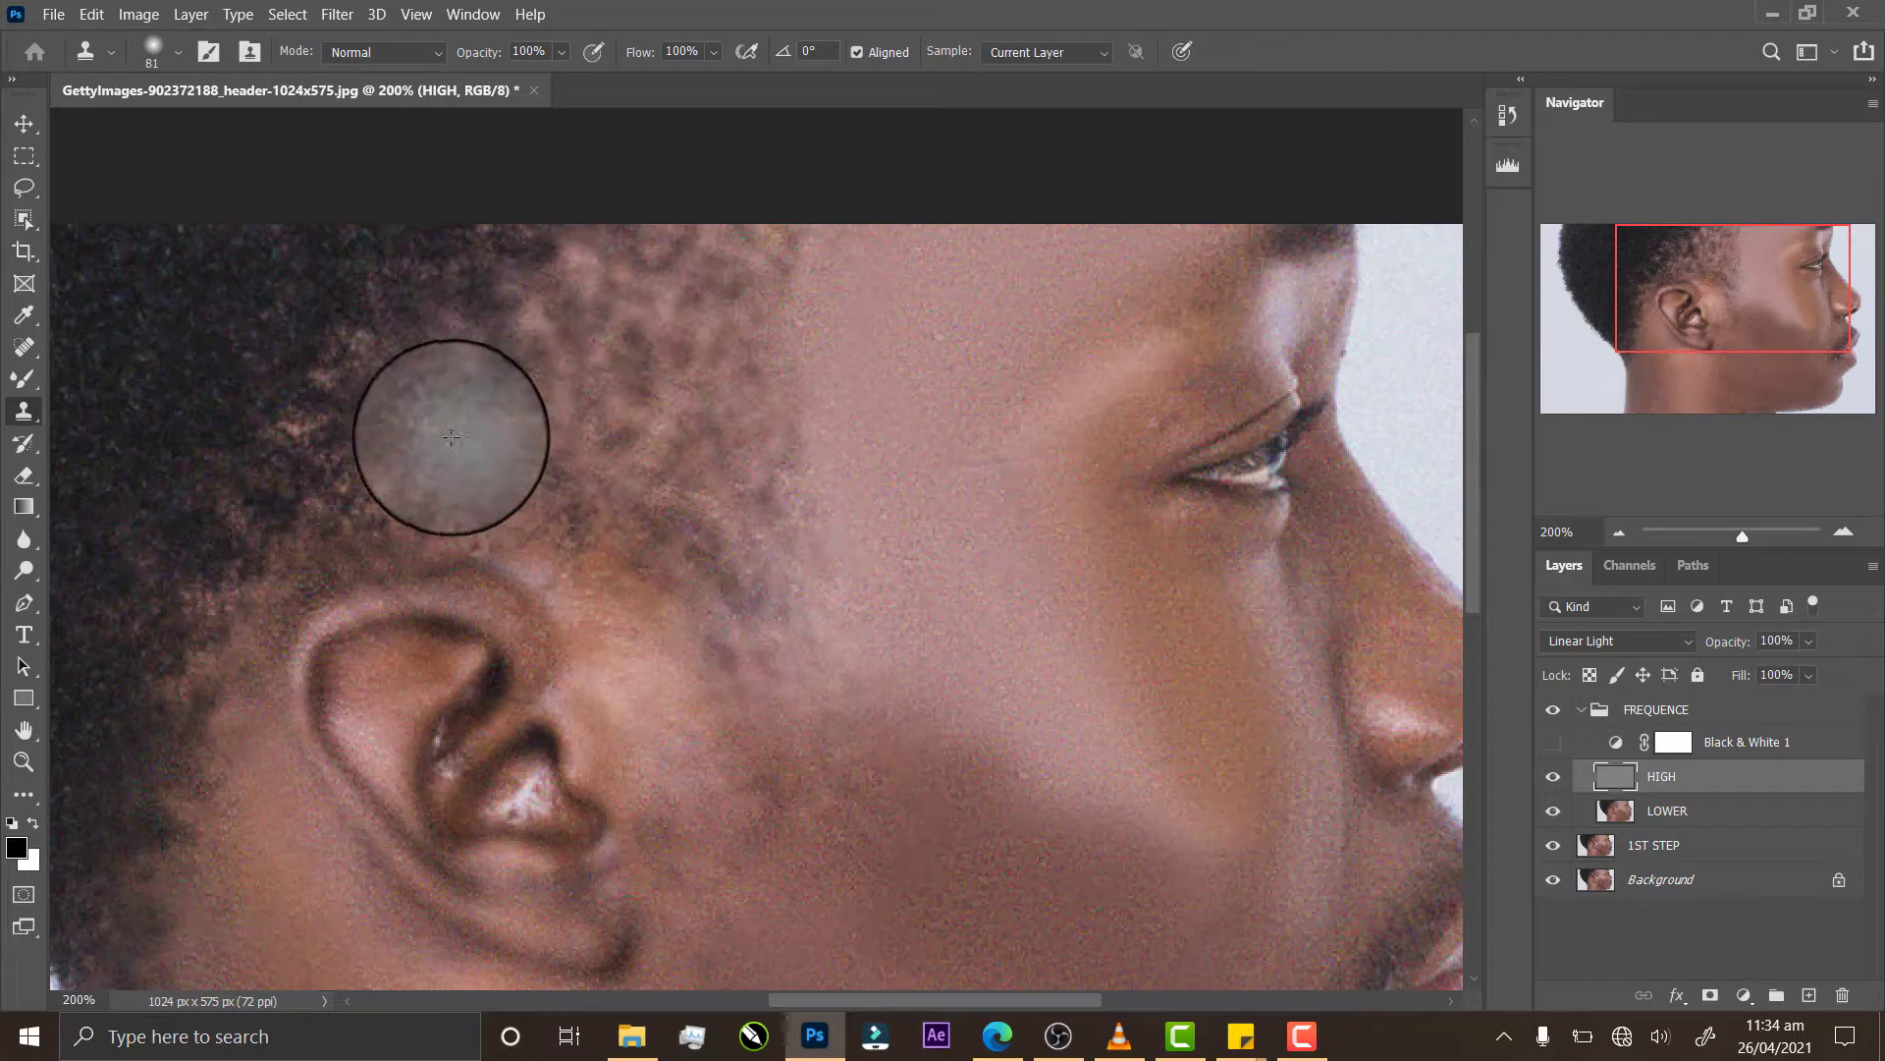
pyautogui.moveTo(594, 371); pyautogui.dragTo(595, 372)
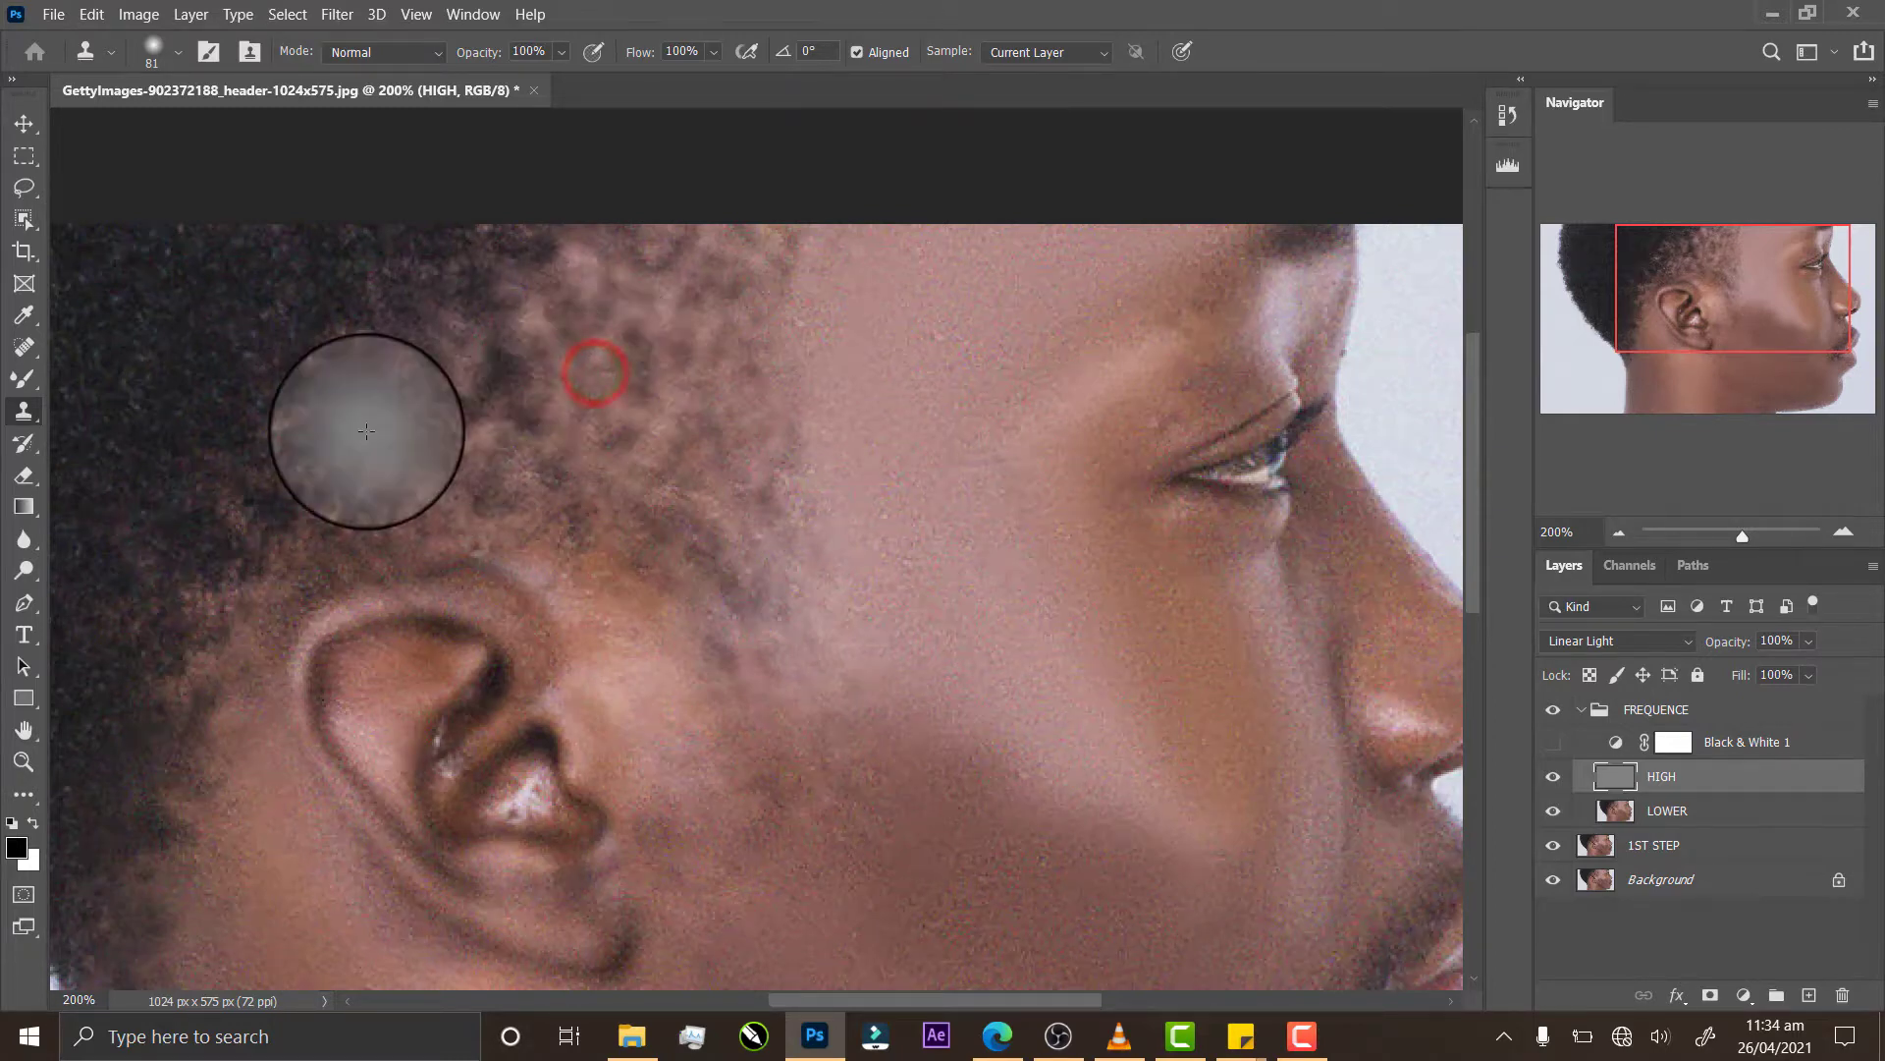
pyautogui.moveTo(366, 430)
pyautogui.mouseDown()
pyautogui.moveTo(242, 550)
pyautogui.moveTo(390, 334)
pyautogui.moveTo(216, 443)
pyautogui.moveTo(146, 634)
pyautogui.moveTo(288, 504)
pyautogui.mouseUp()
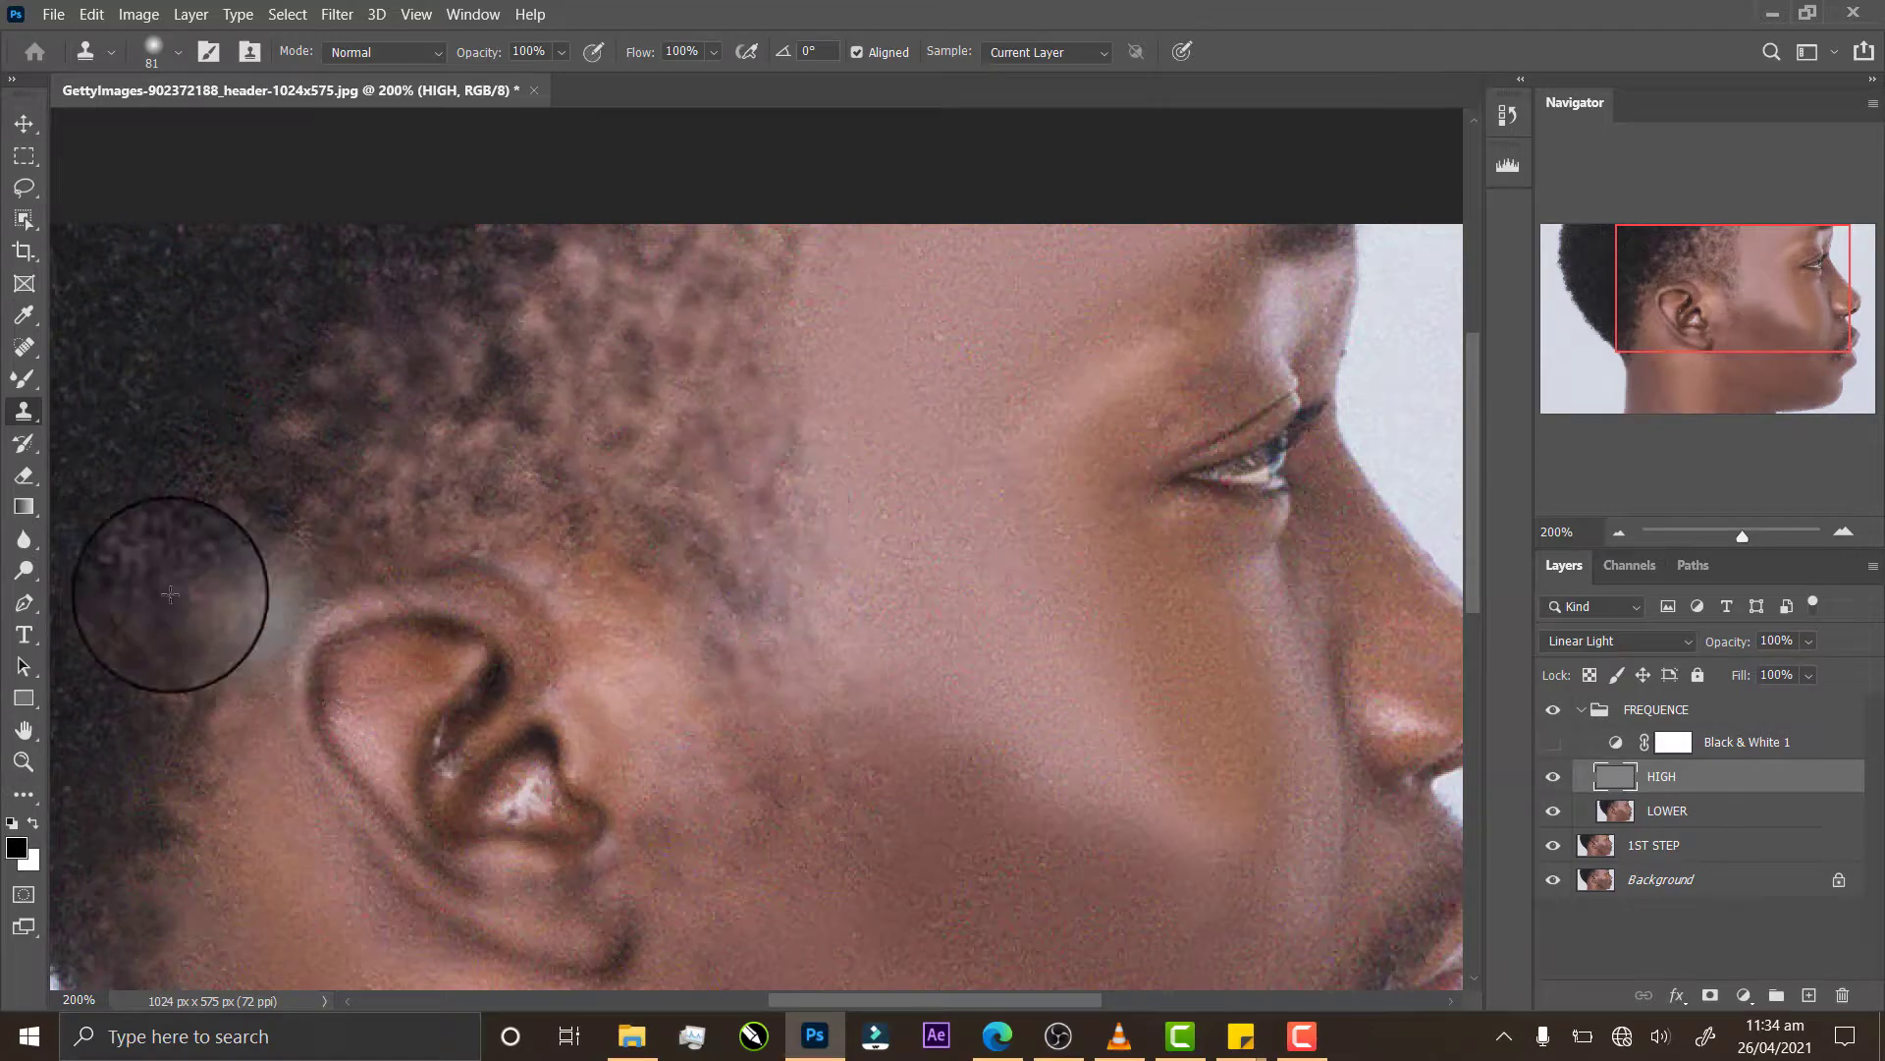
# Step: Zoom out to 100% to review the whole retouched portrait and activate the Move tool
pyautogui.click(24, 761)
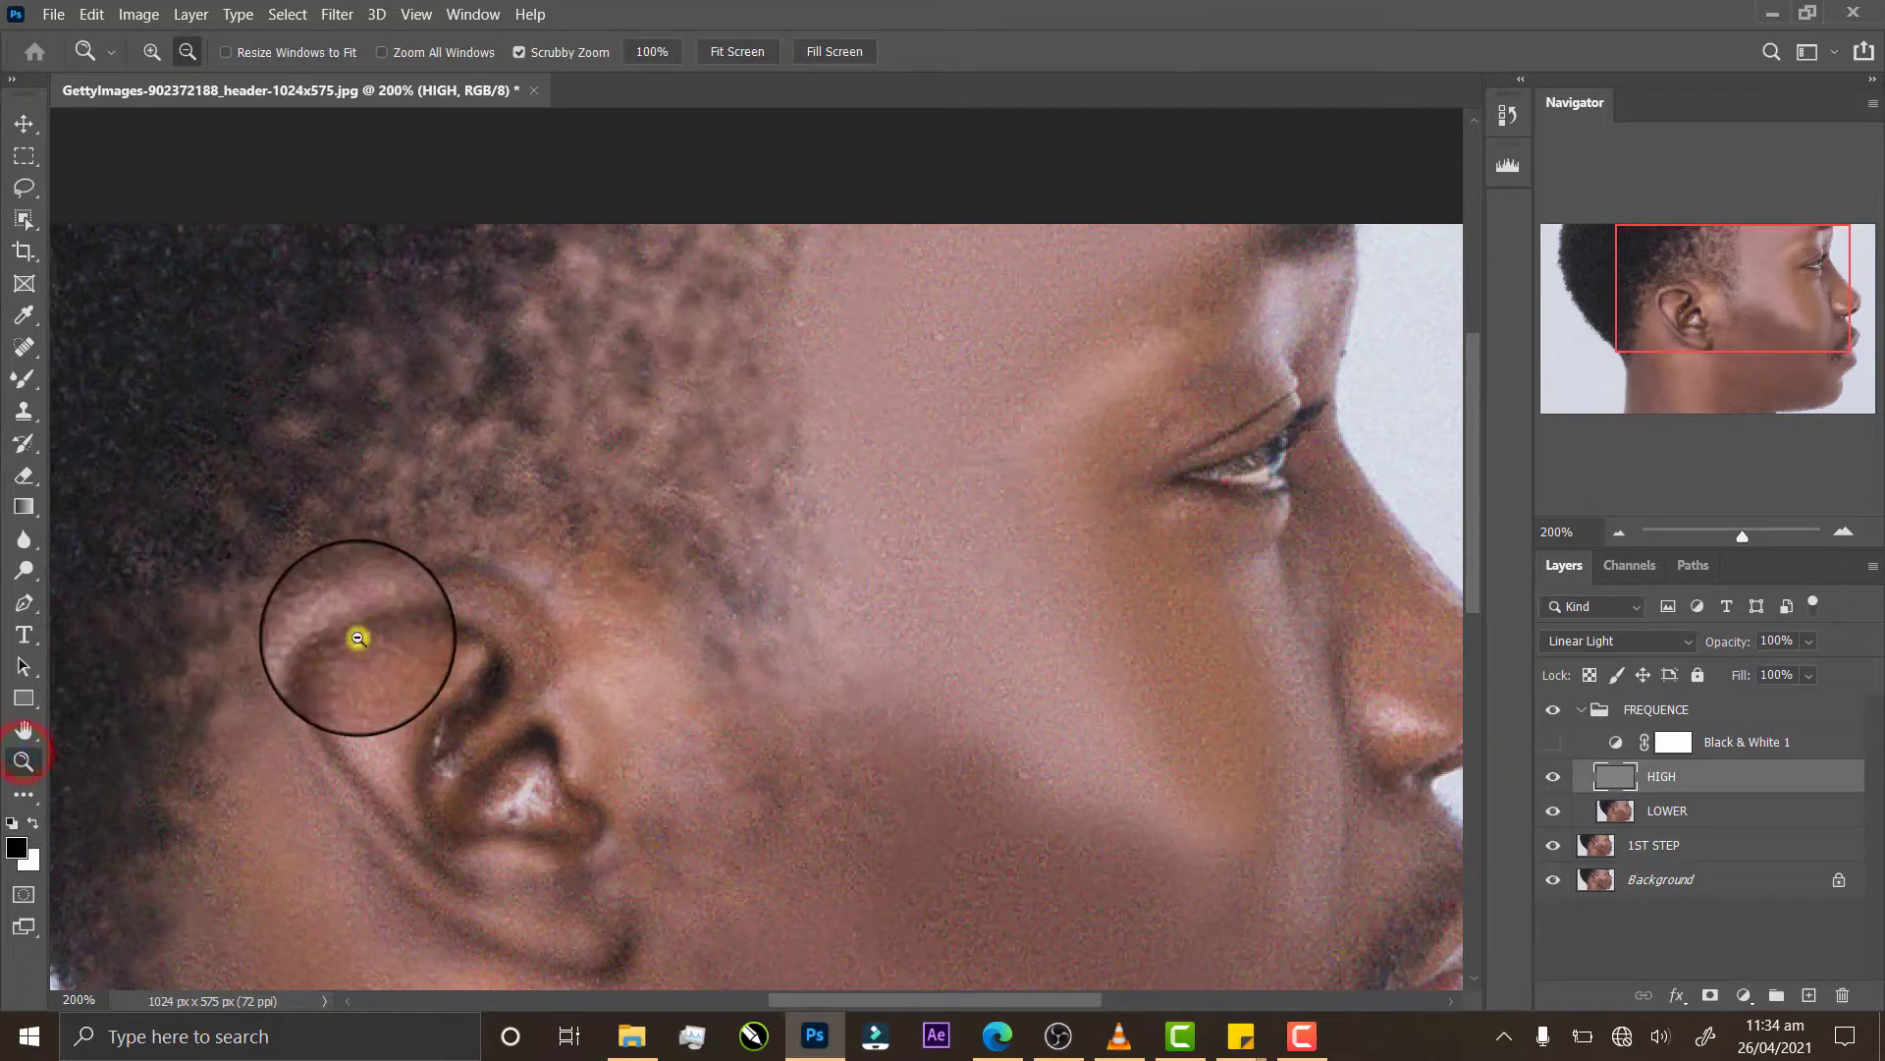
pyautogui.rightClick(339, 628)
pyautogui.click(383, 648)
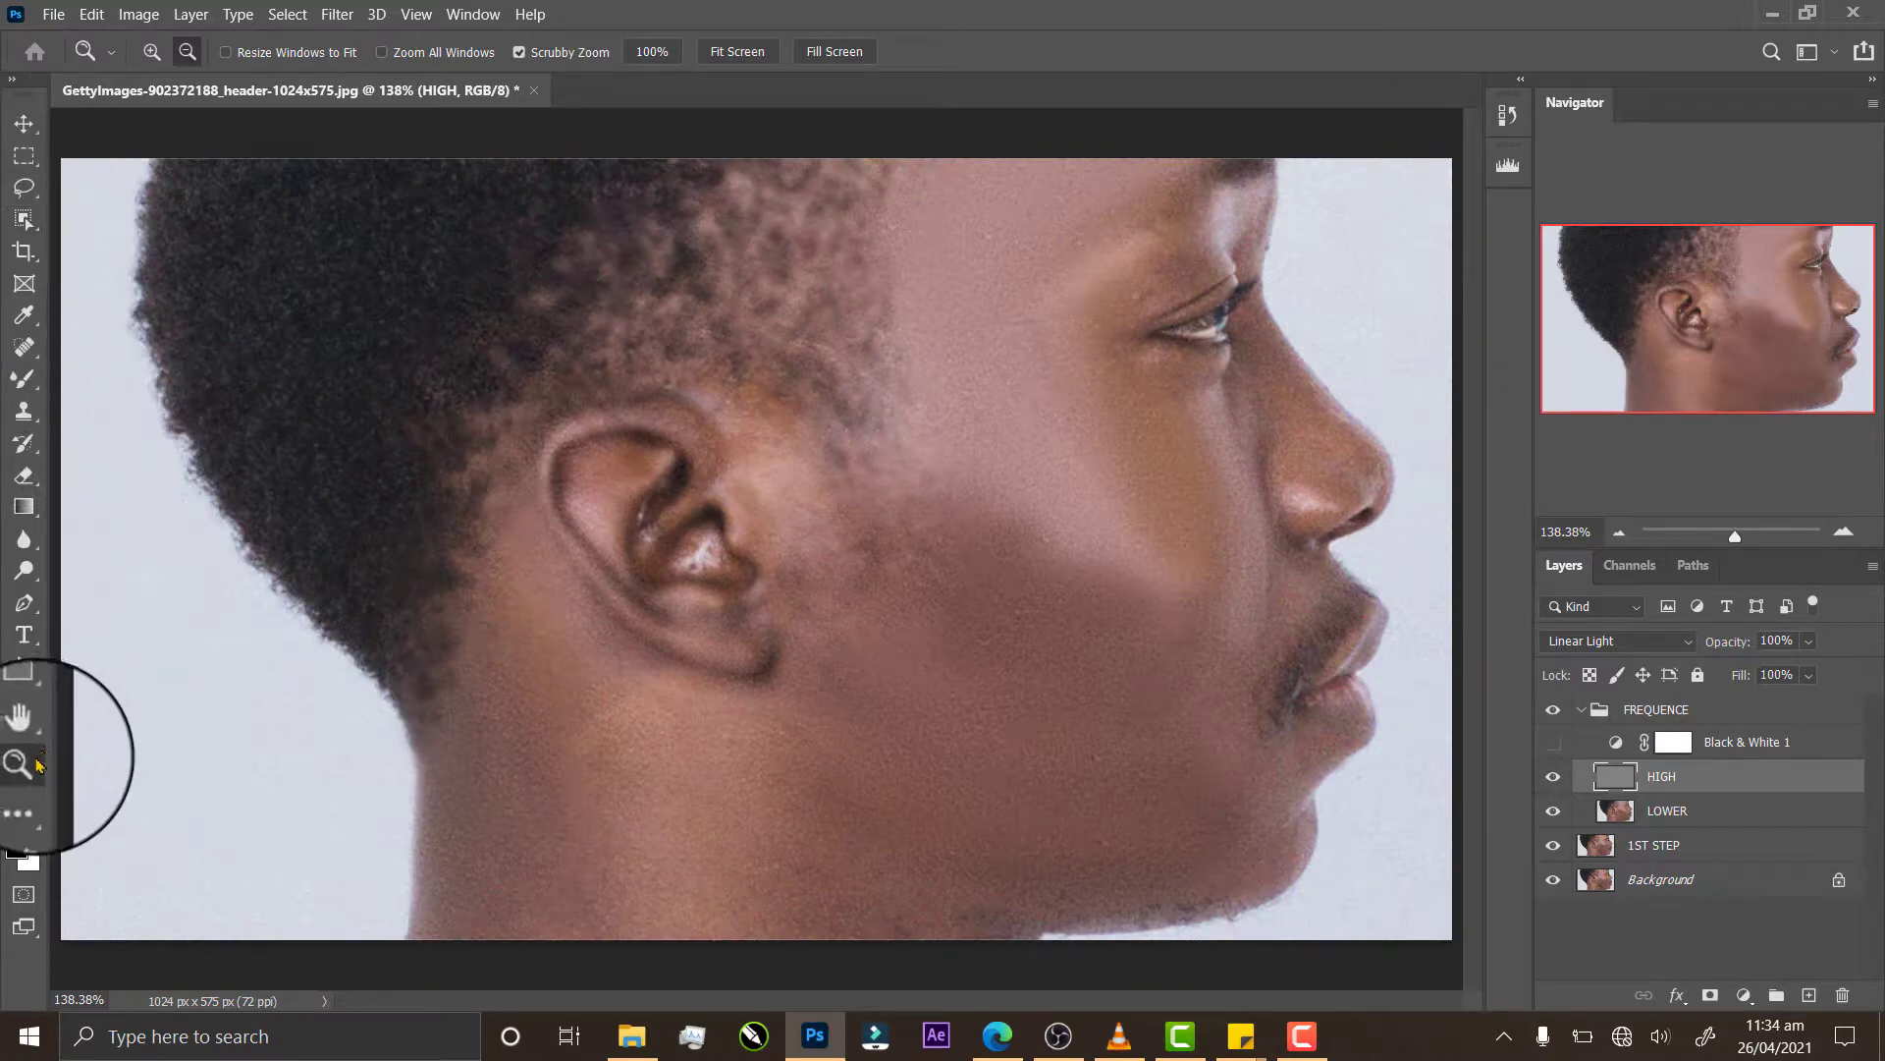
pyautogui.keyDown('alt'); pyautogui.click(633, 455); pyautogui.keyUp('alt')
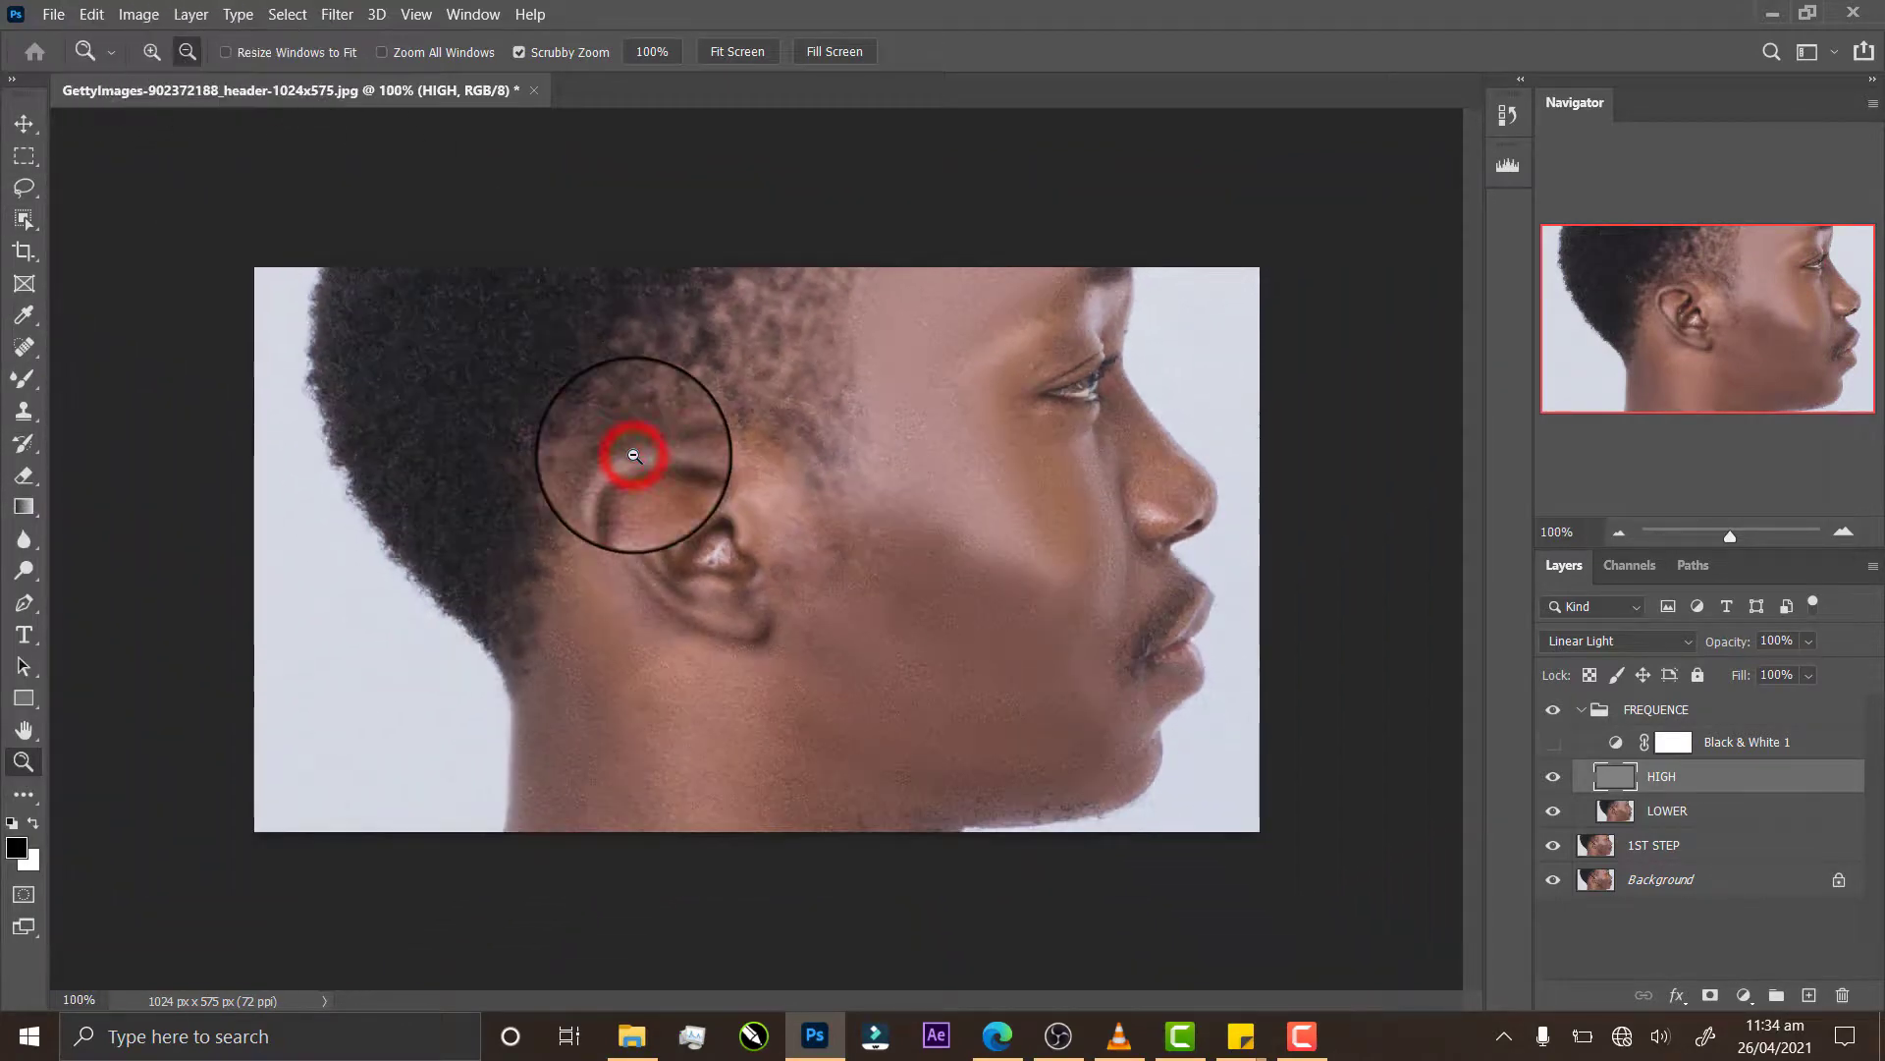
pyautogui.click(18, 123)
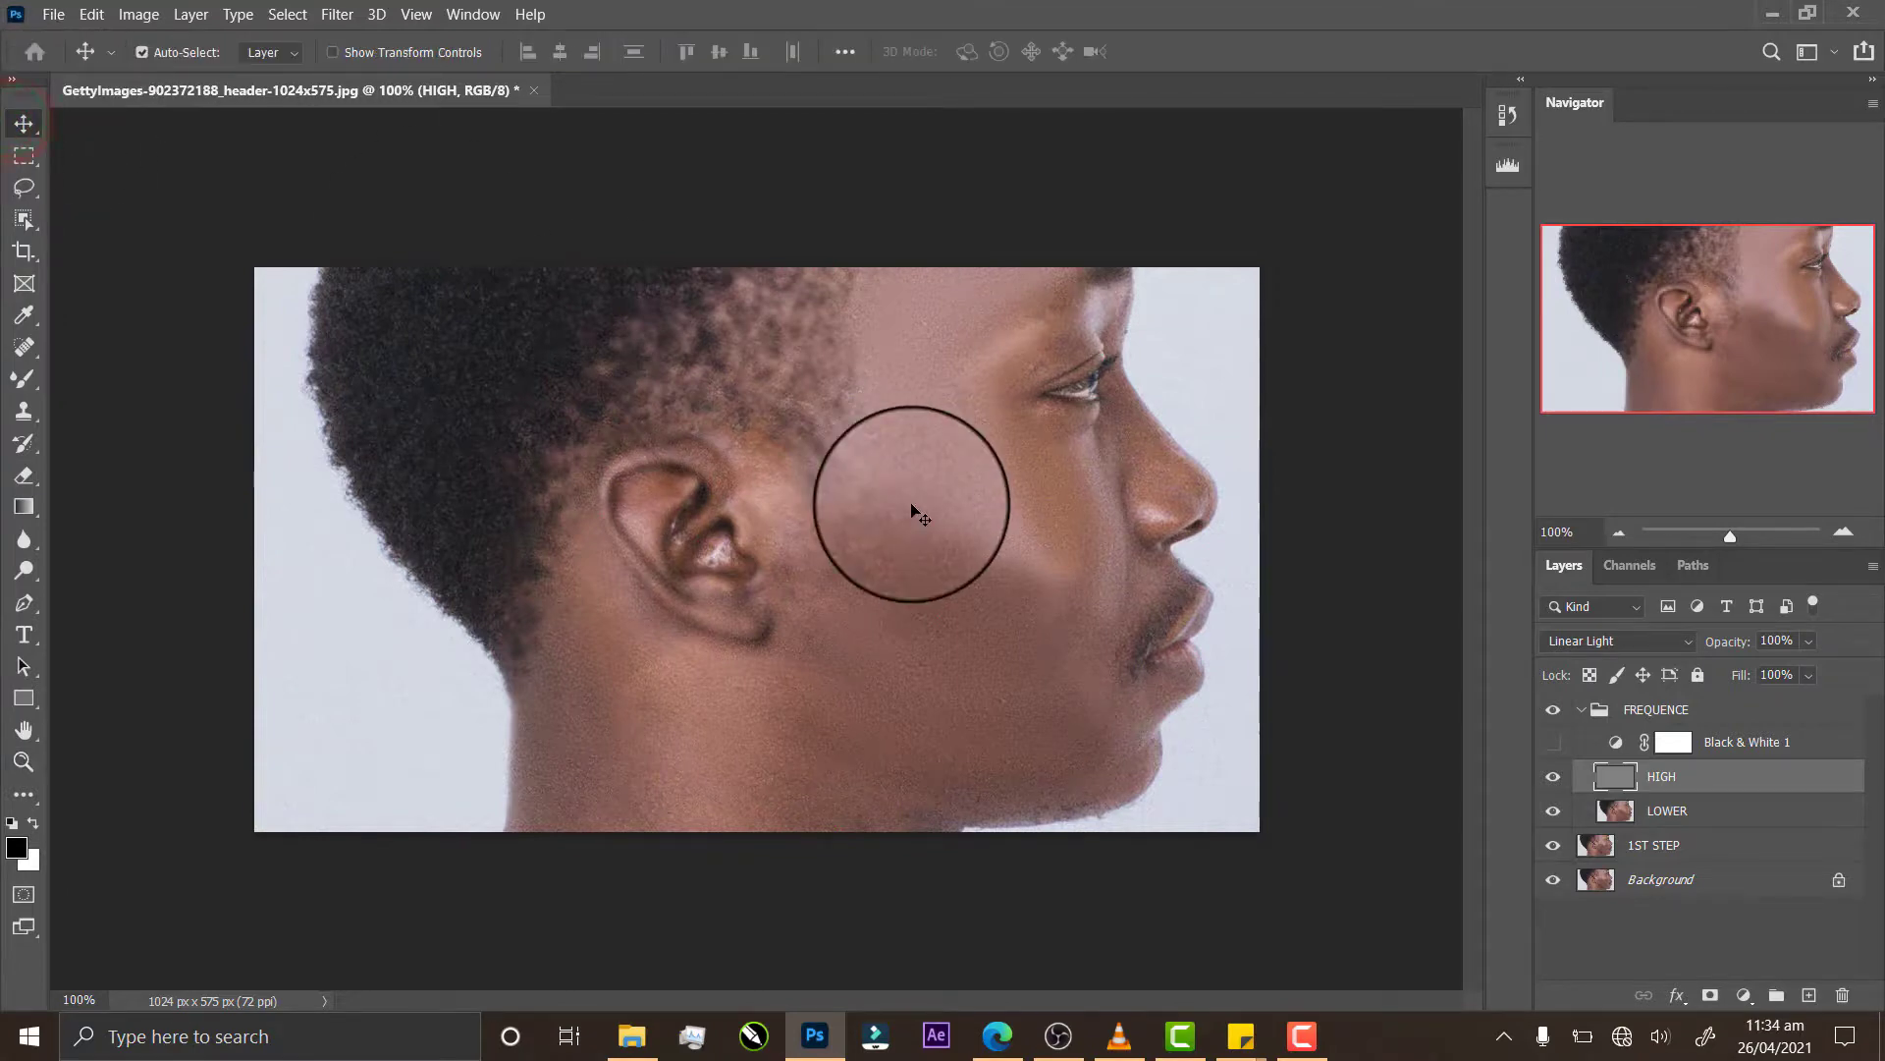